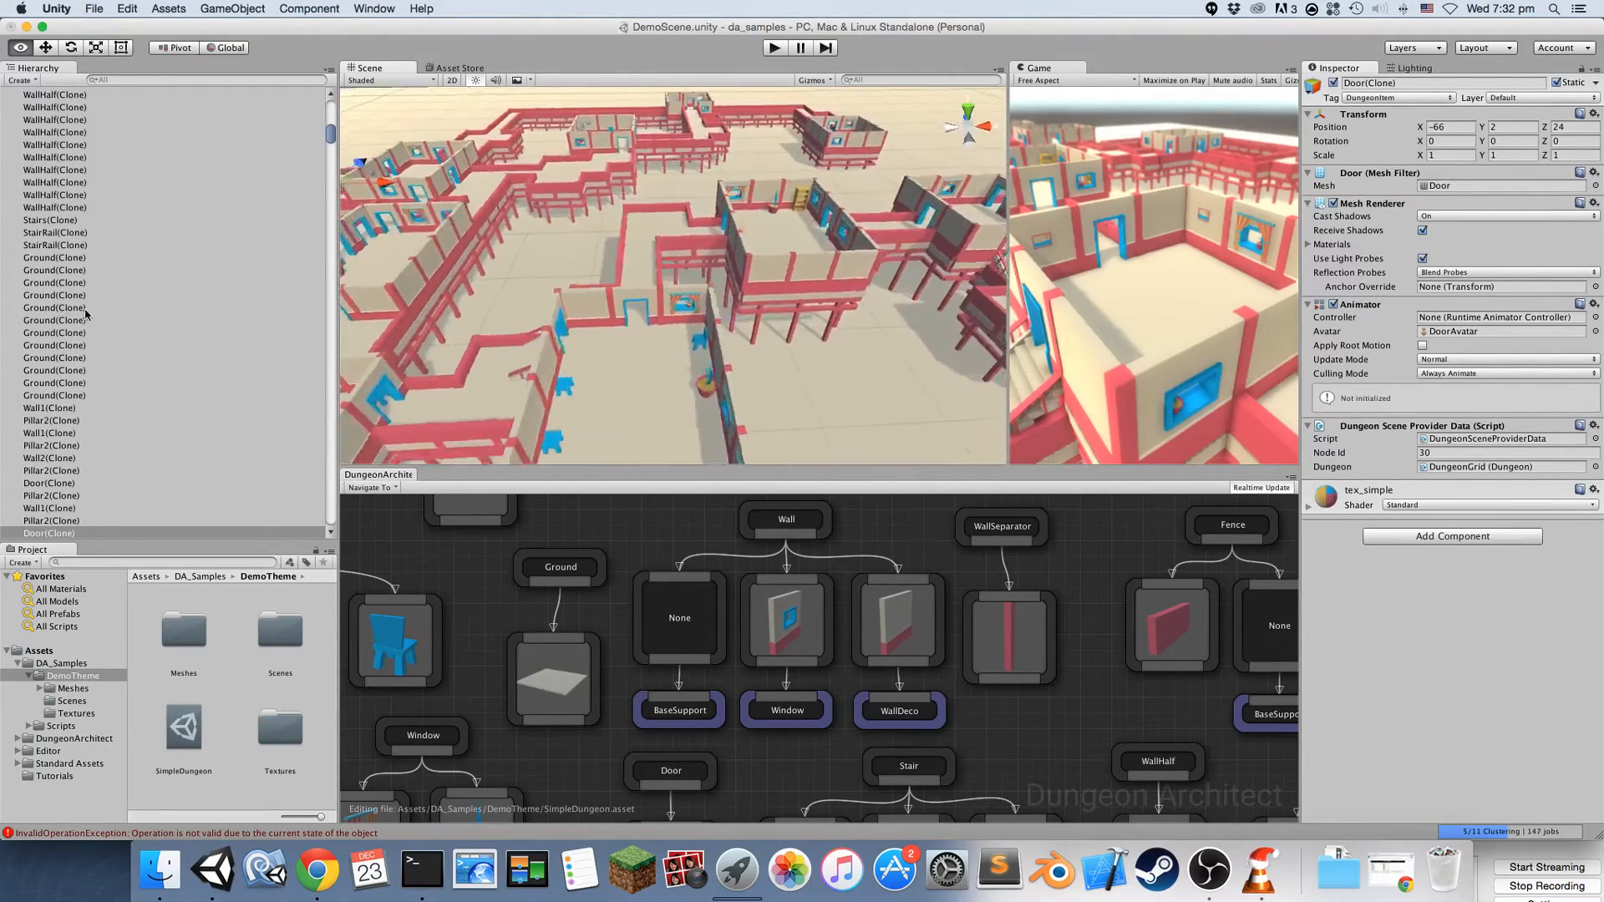
Collapse the DungeonItems group in the hierarchy and destroy the existing dungeon of the DungeonGrid object
mouse_move(248, 273)
right_down()
mouse_move(384, 273)
mouse_move(251, 281)
right_up()
key(a)
click(239, 260)
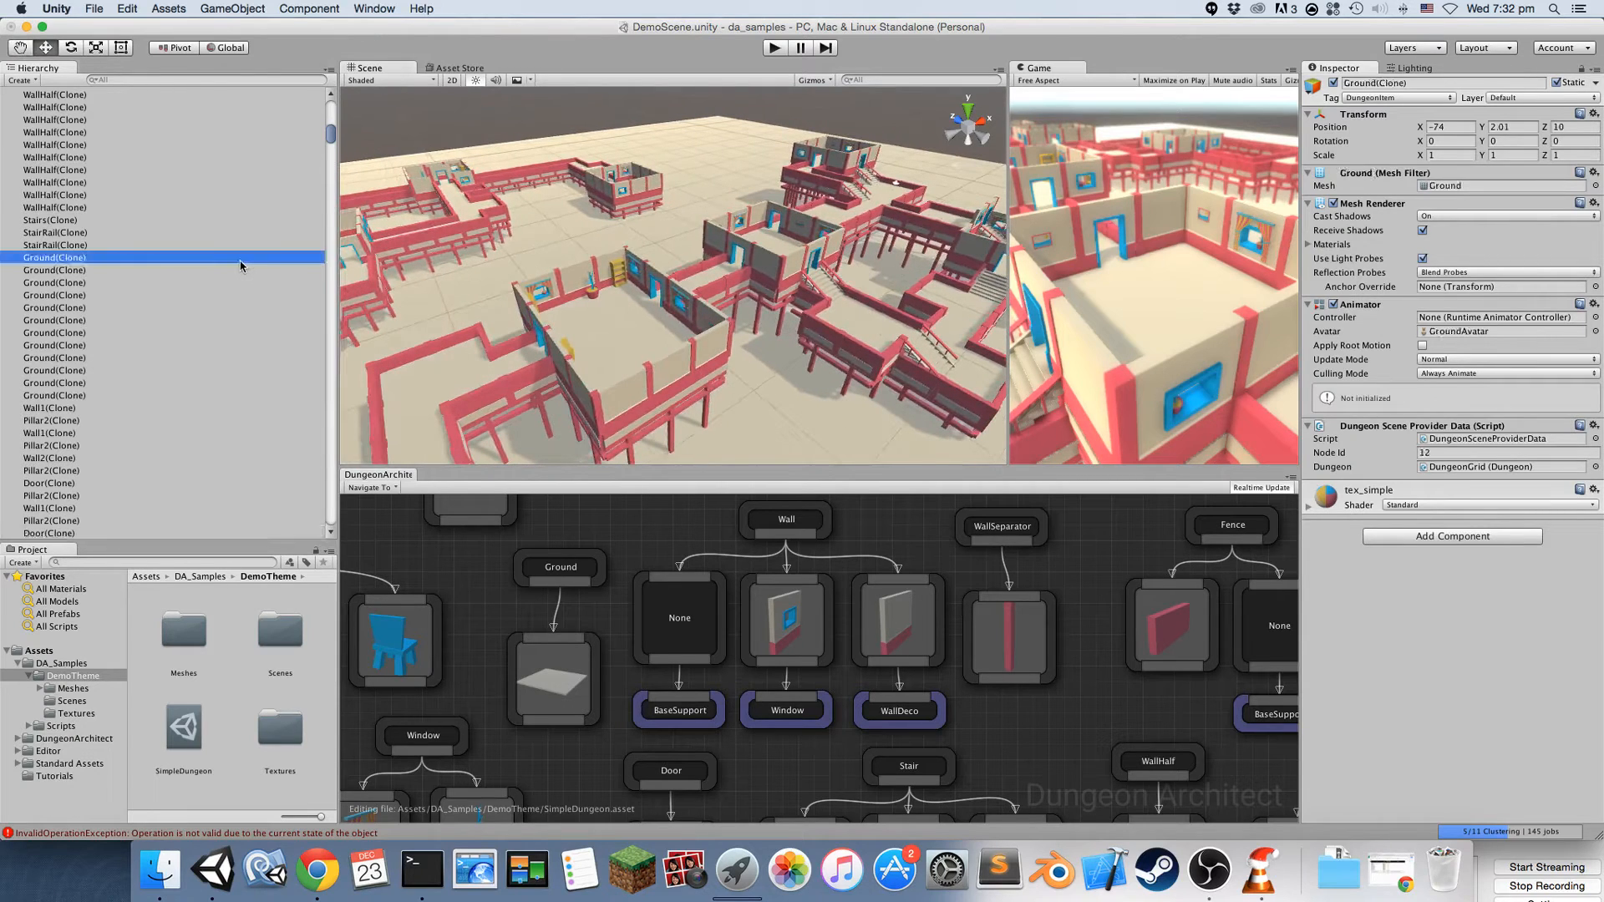
key(Left)
key(Left)
right_drag(777, 579, 818, 563)
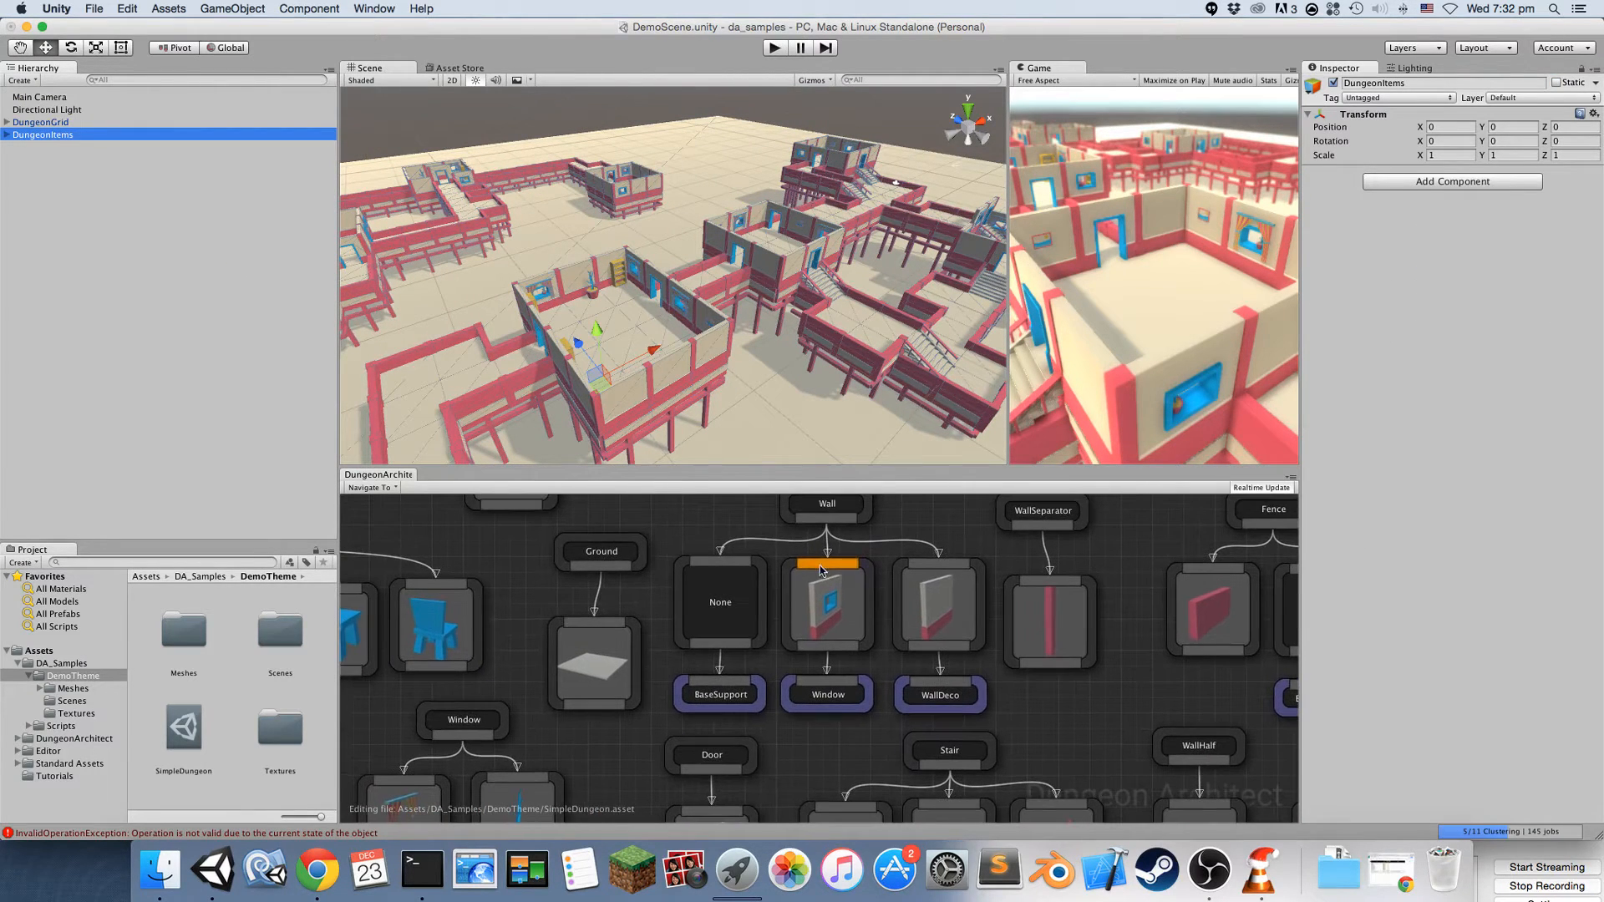
click(58, 123)
click(1432, 291)
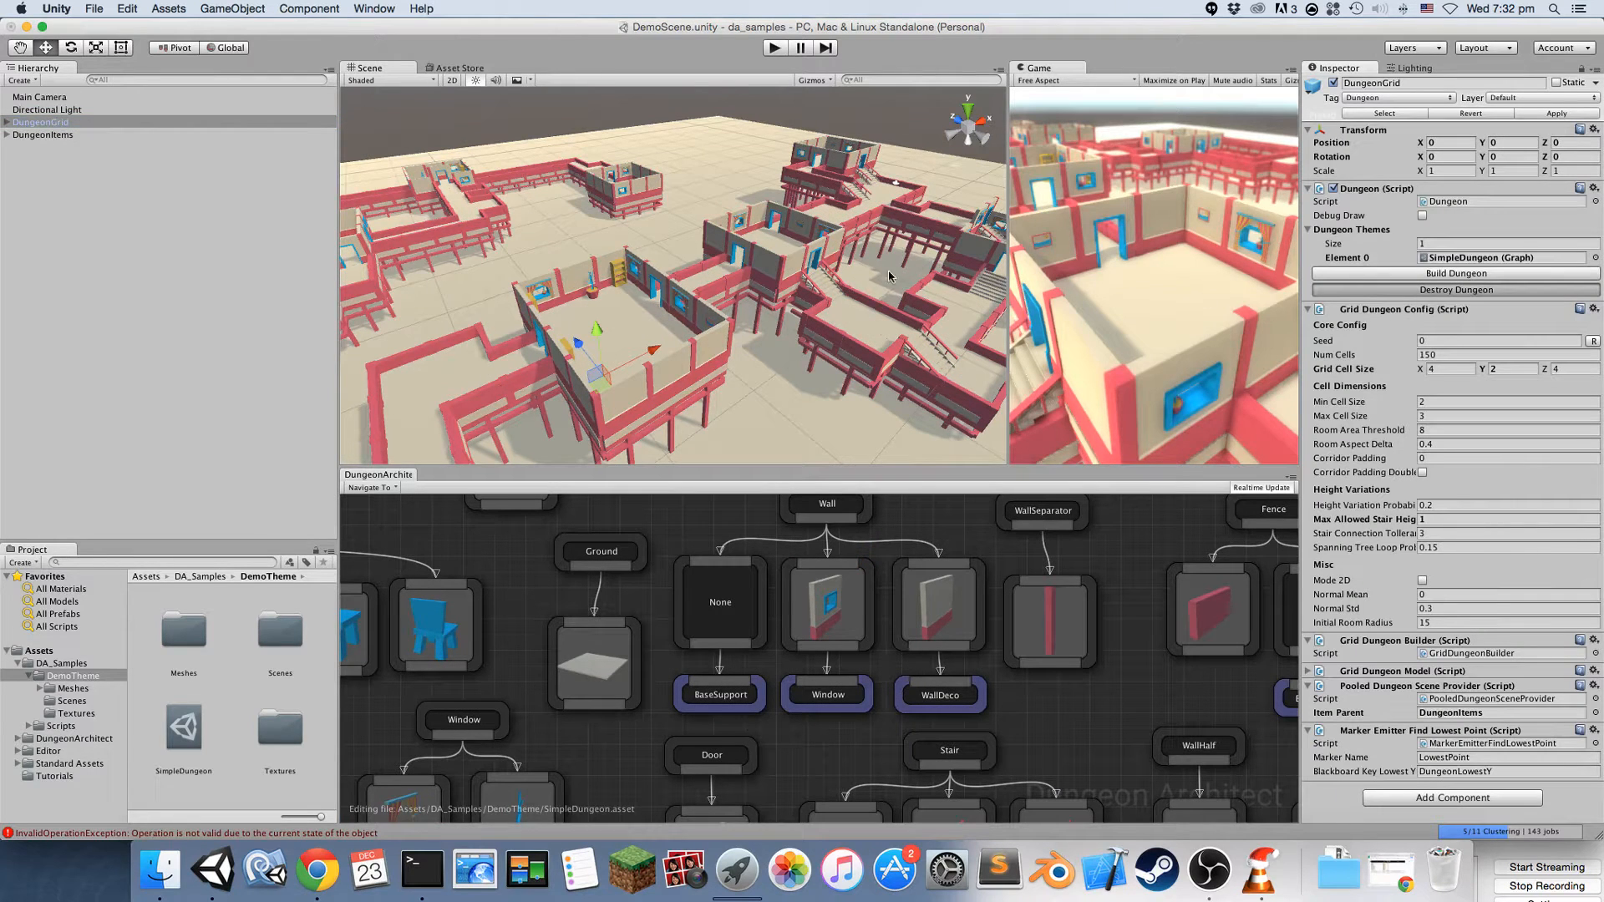
Delete the DungeonGrid and DungeonItems objects from the scene
click(62, 138)
click(78, 124)
key(super+BackSpace)
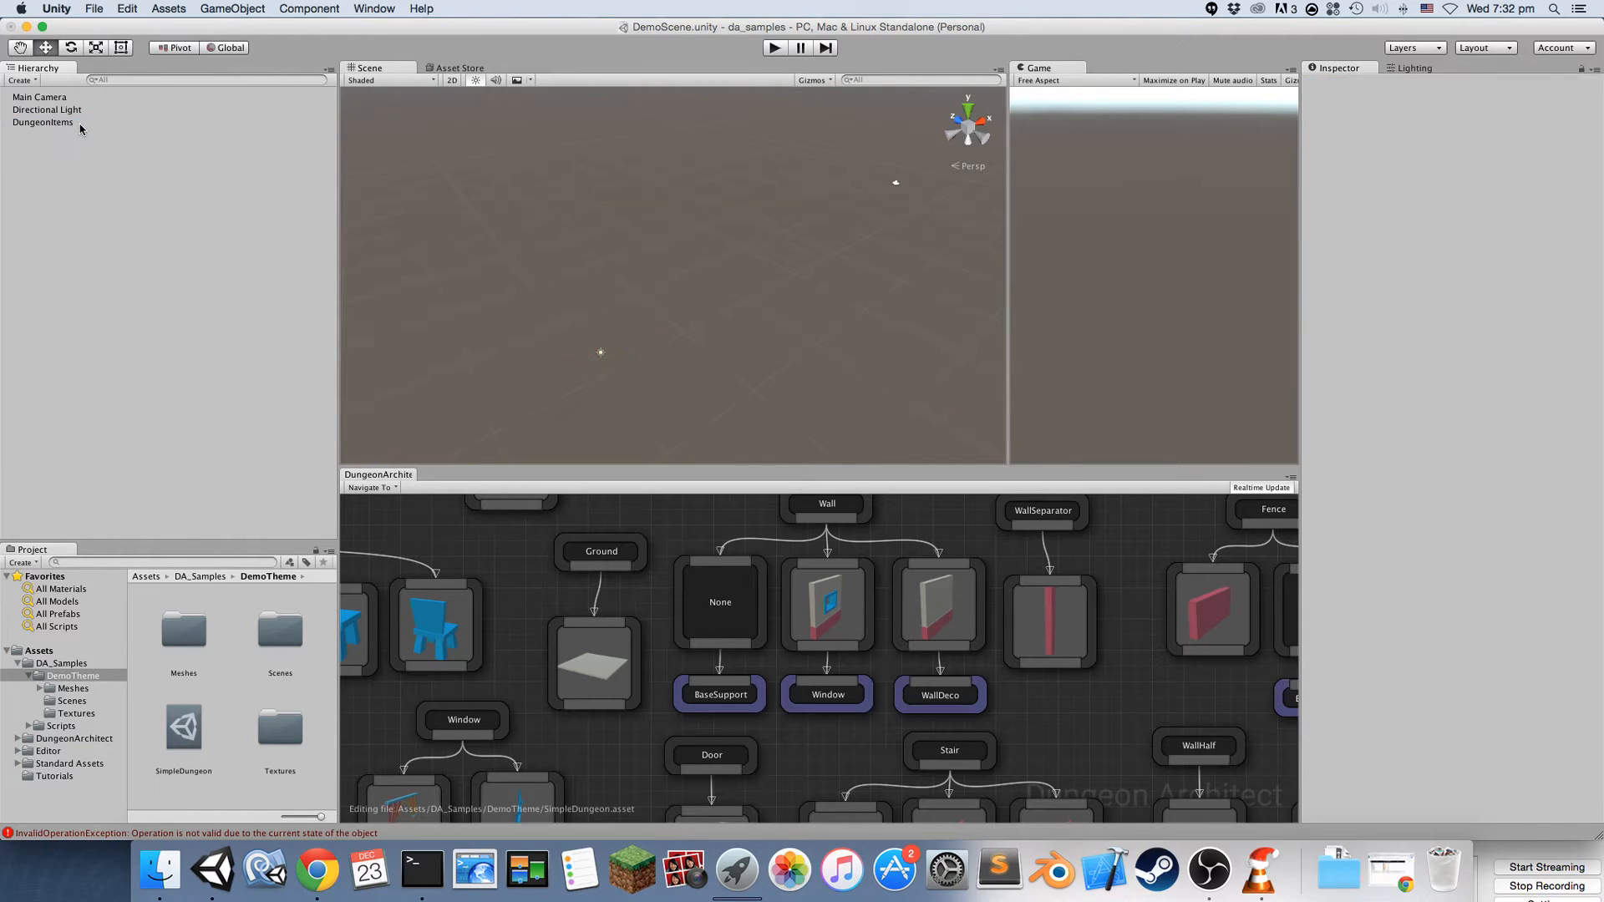
click(79, 124)
key(super+BackSpace)
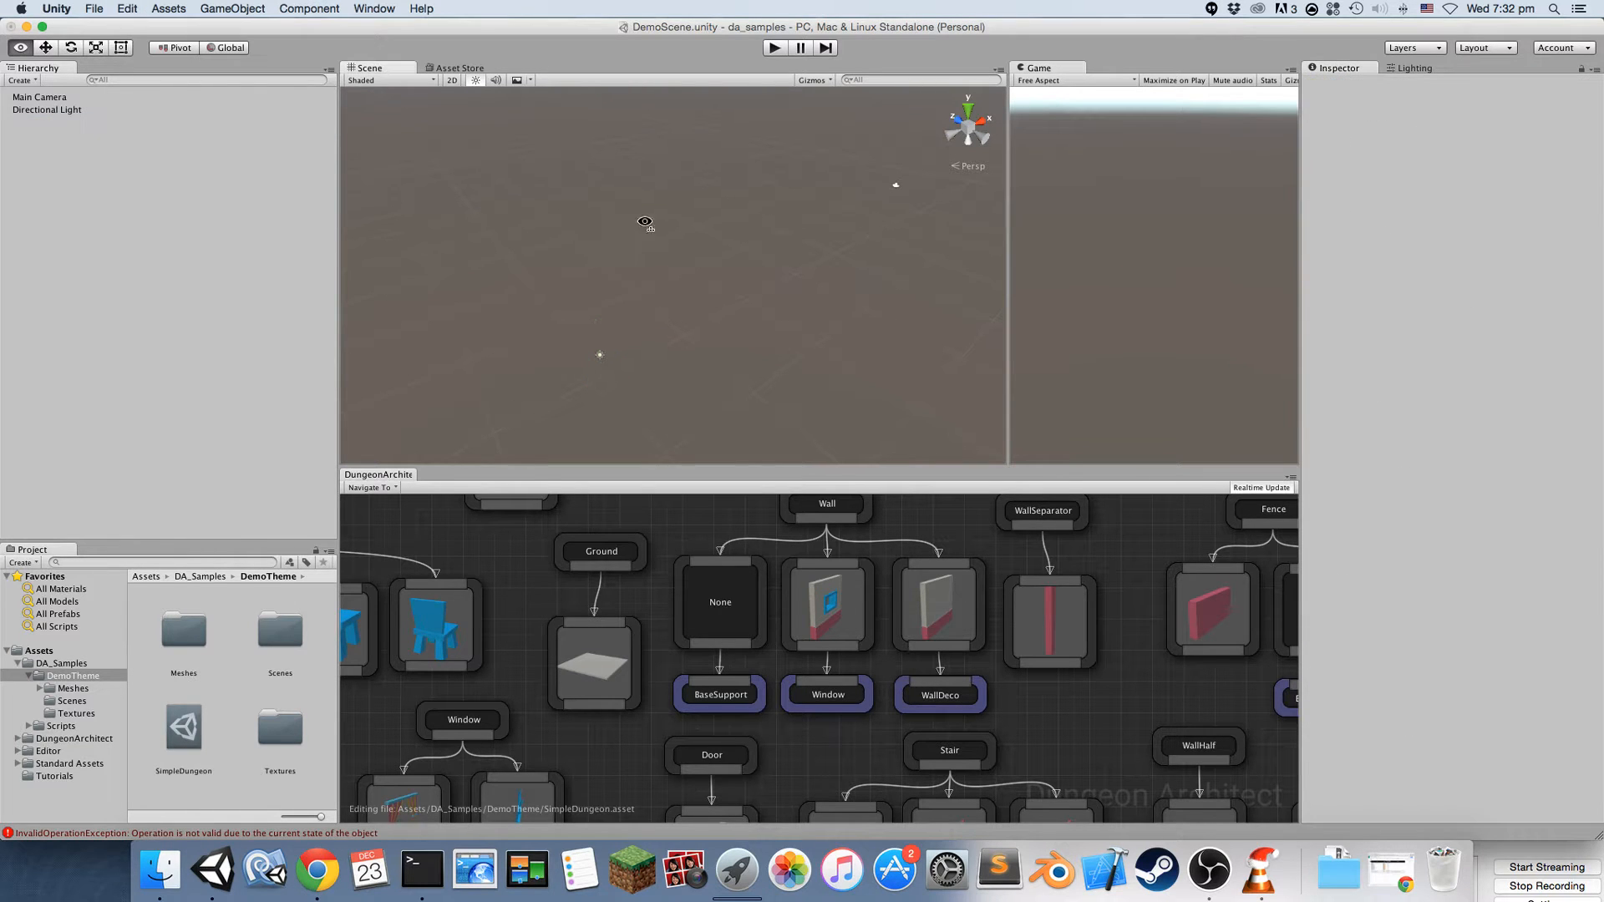
alt+drag(645, 223, 534, 228)
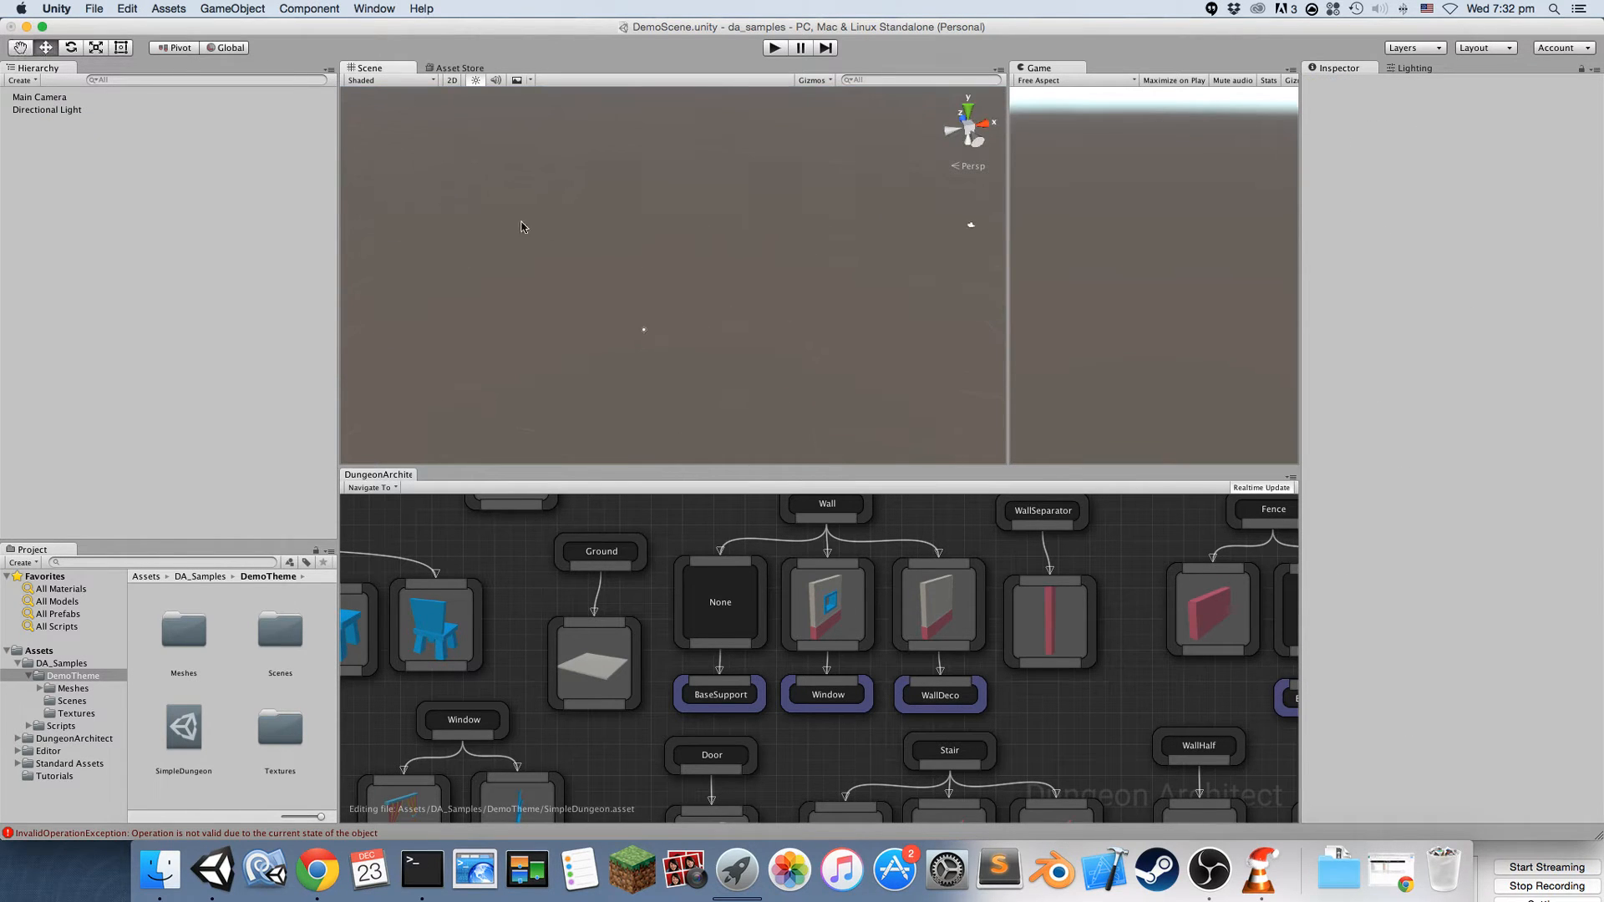
click(25, 98)
click(49, 109)
click(59, 165)
Add the DungeonGrid prefab from the DungeonArchitect Prefabs folder to the scene hierarchy
click(18, 663)
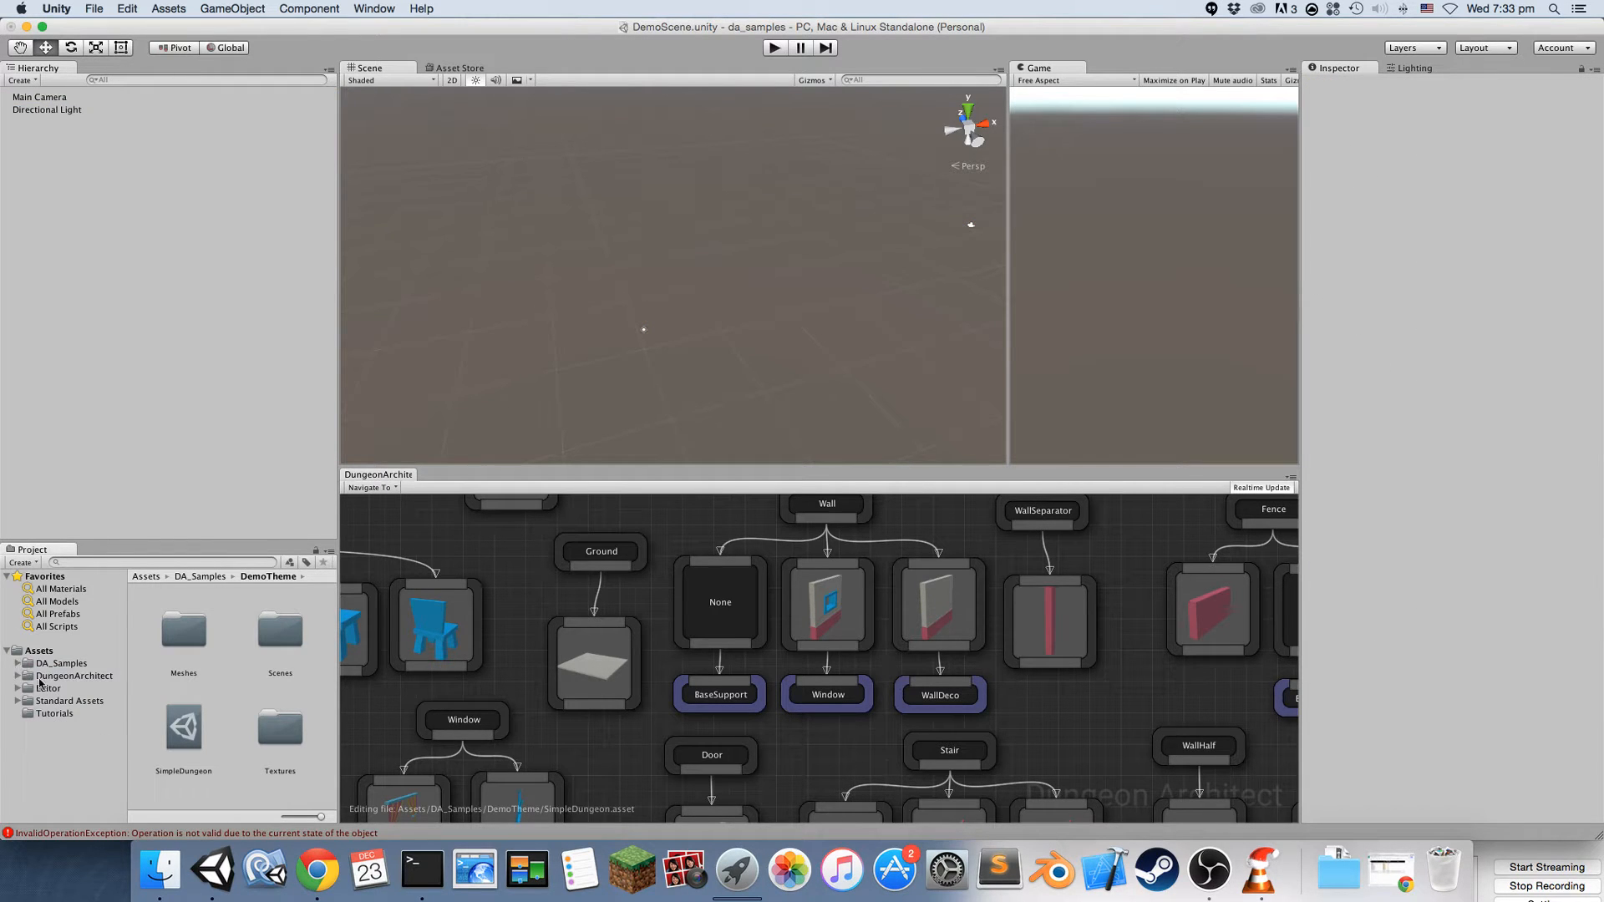
click(50, 676)
click(17, 678)
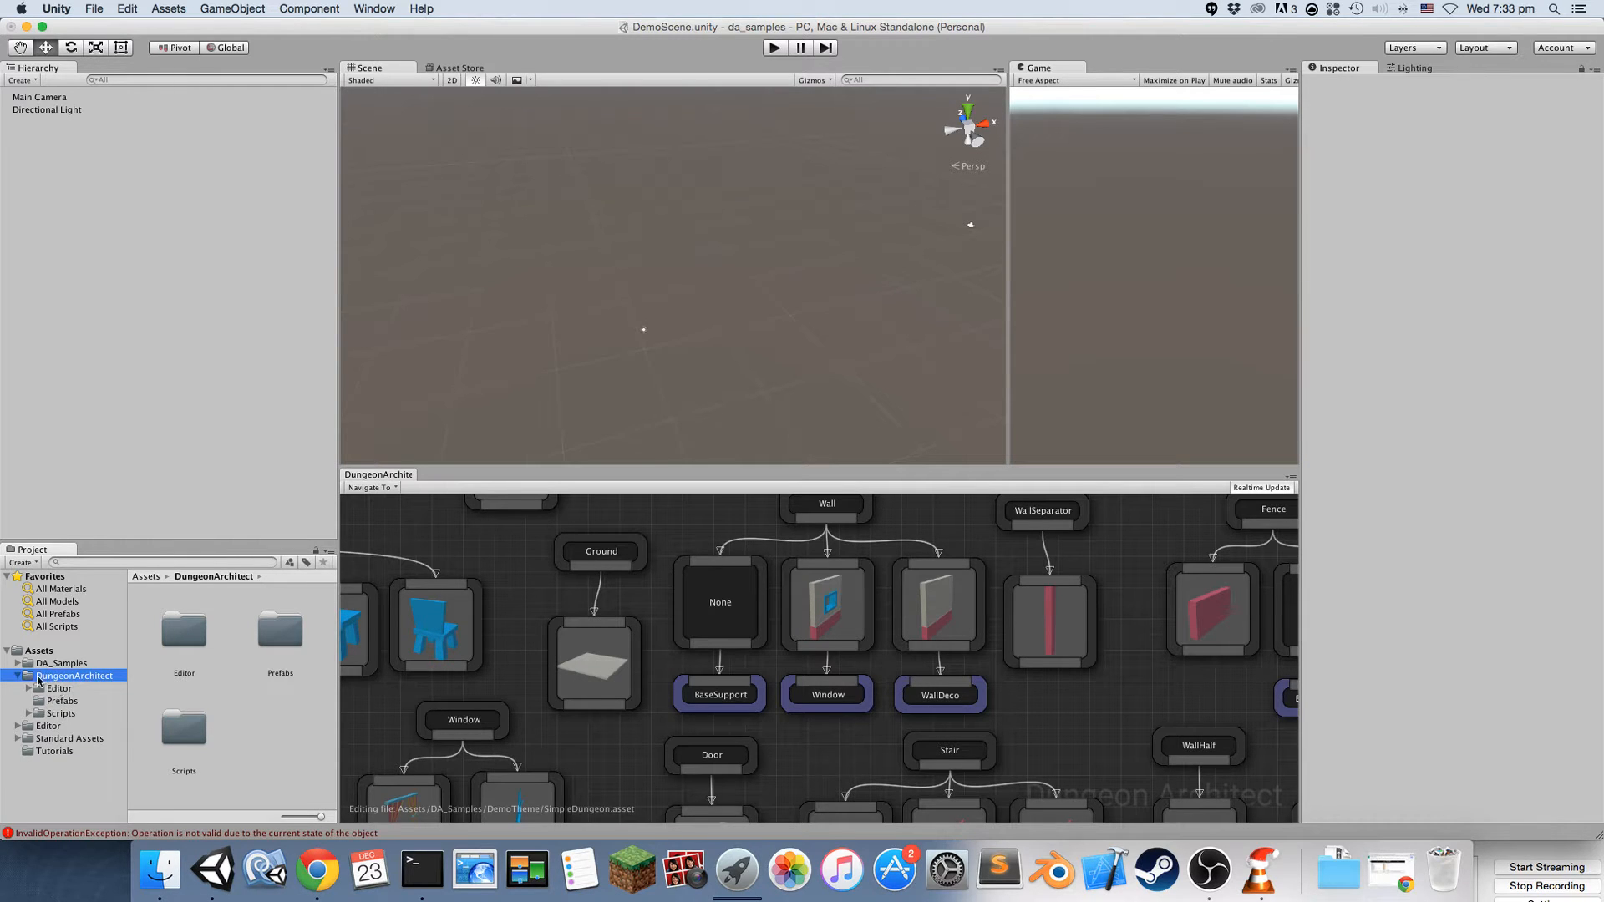
click(63, 701)
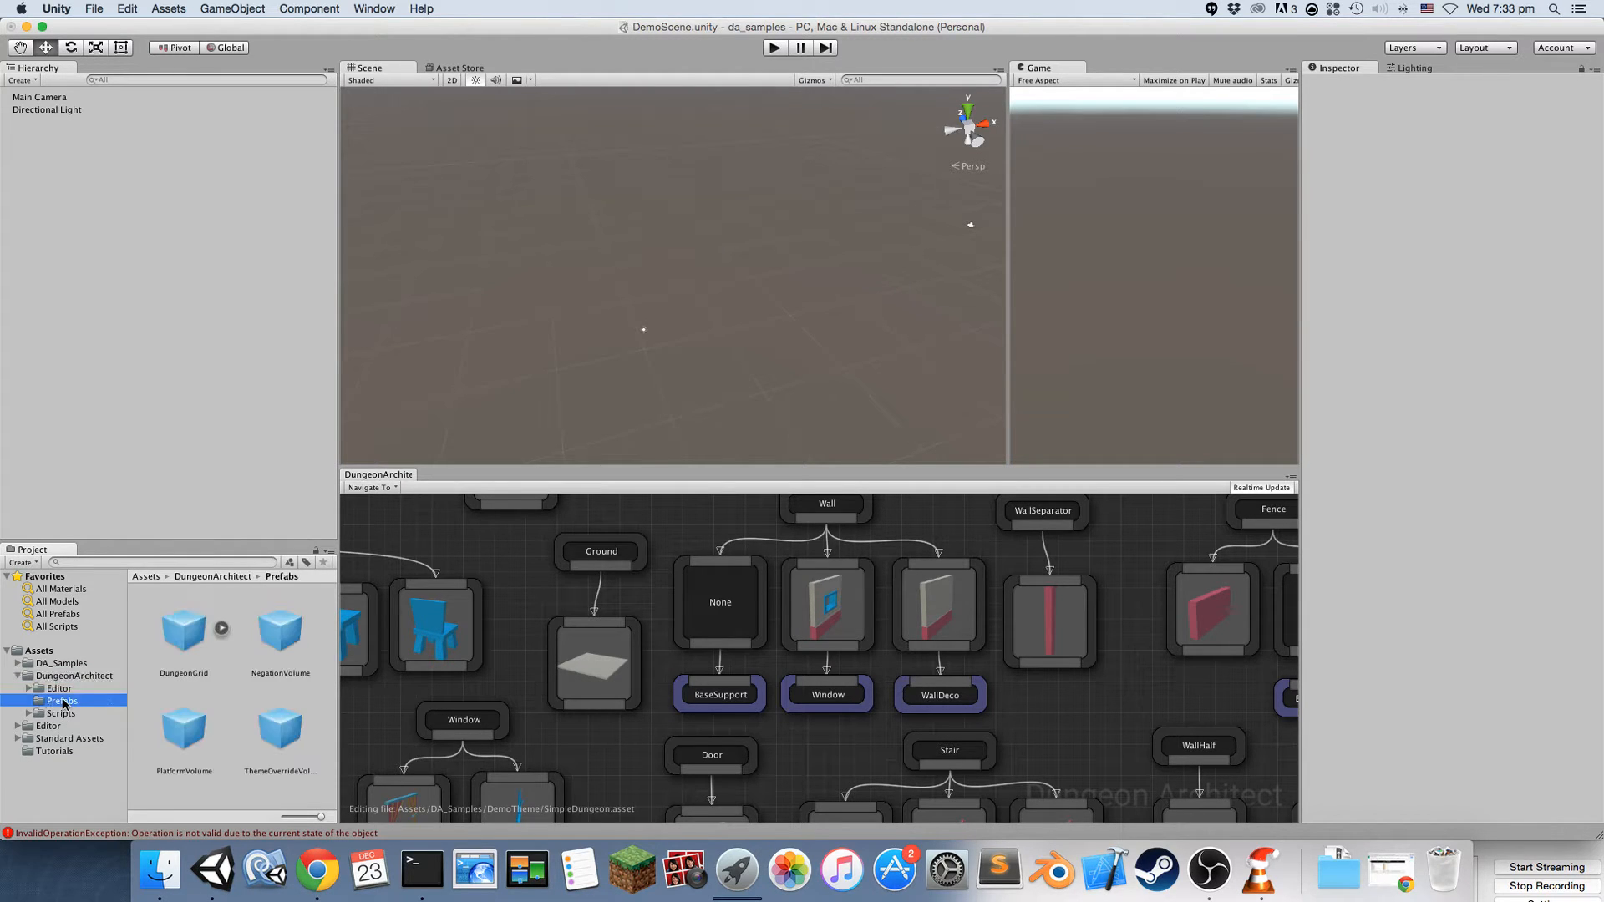
drag(183, 631, 143, 236)
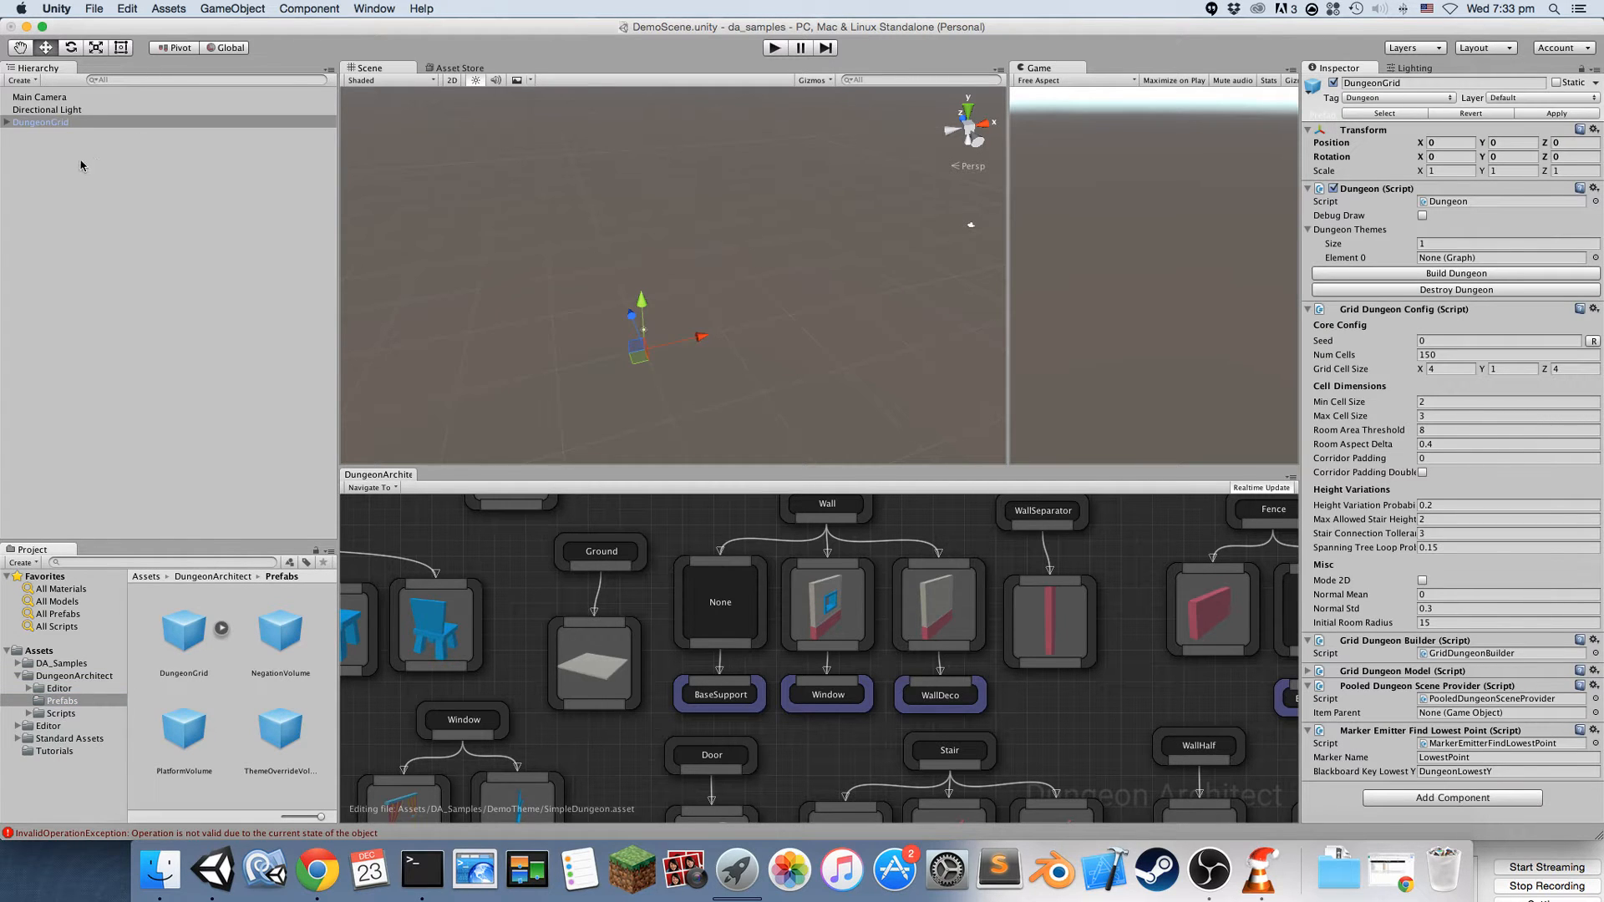
Try to build the dungeon with no dungeon theme assigned
alt+drag(816, 186, 1092, 187)
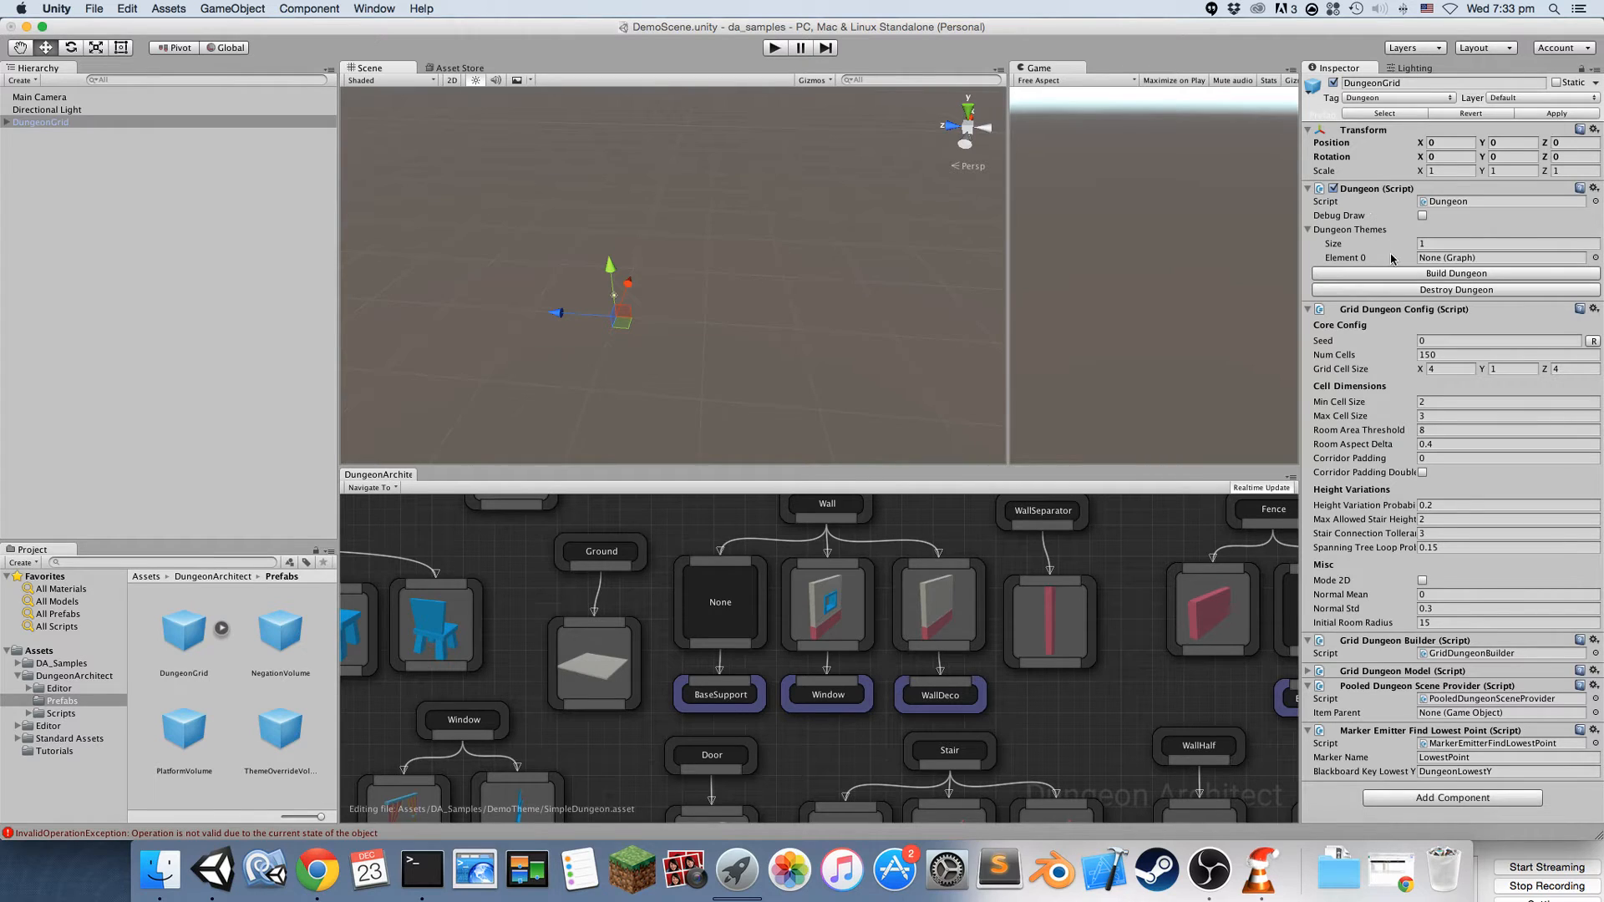
click(1421, 277)
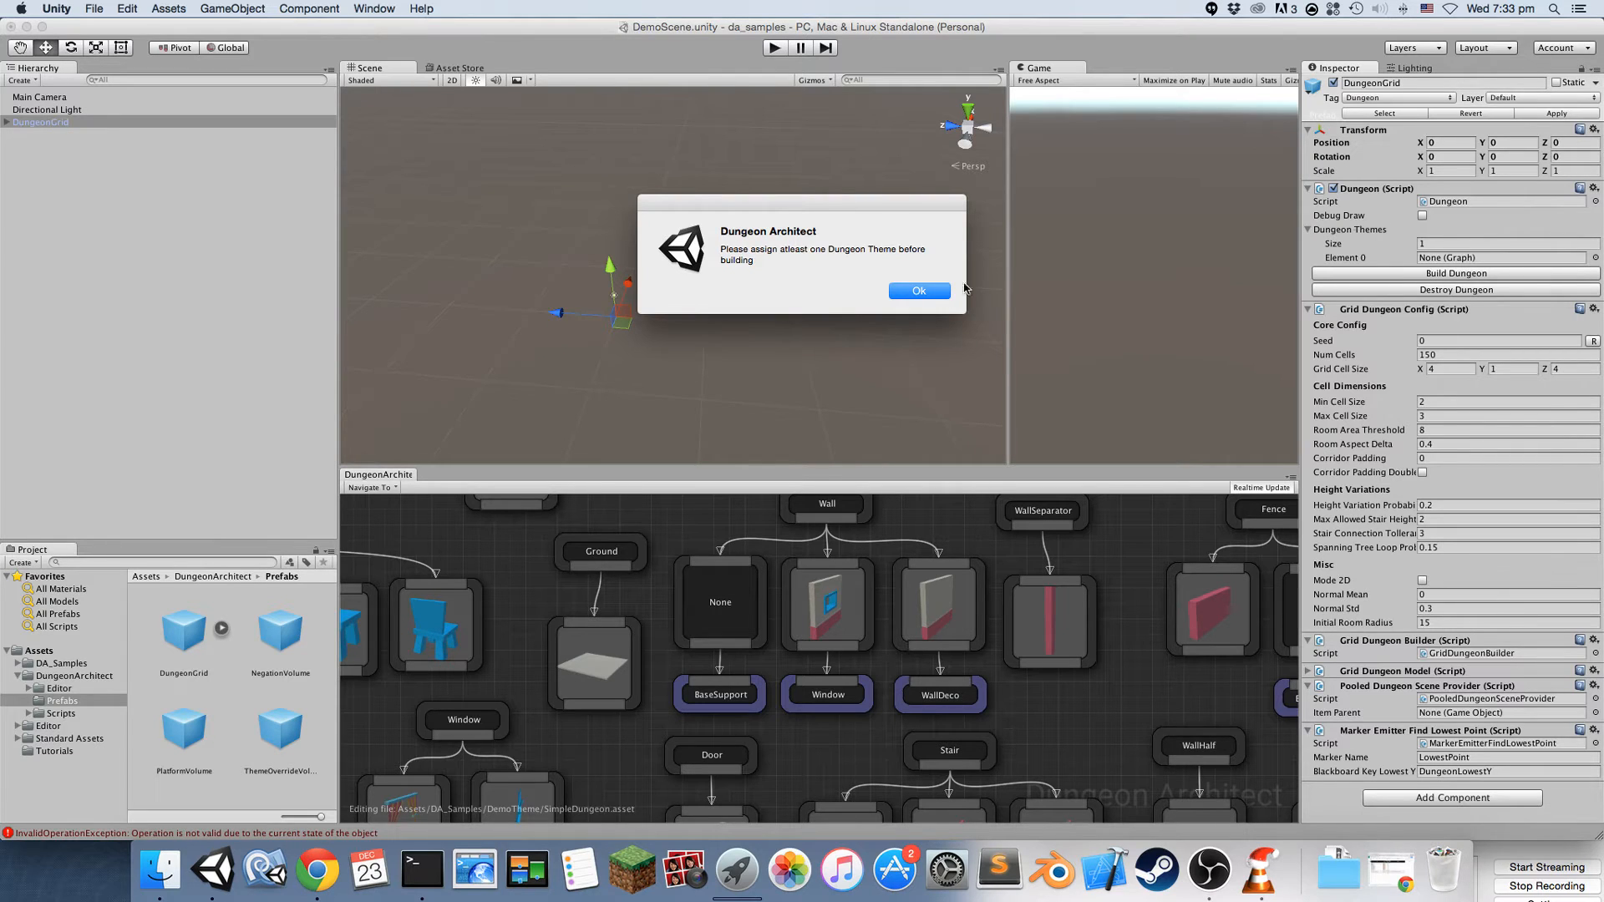
click(919, 291)
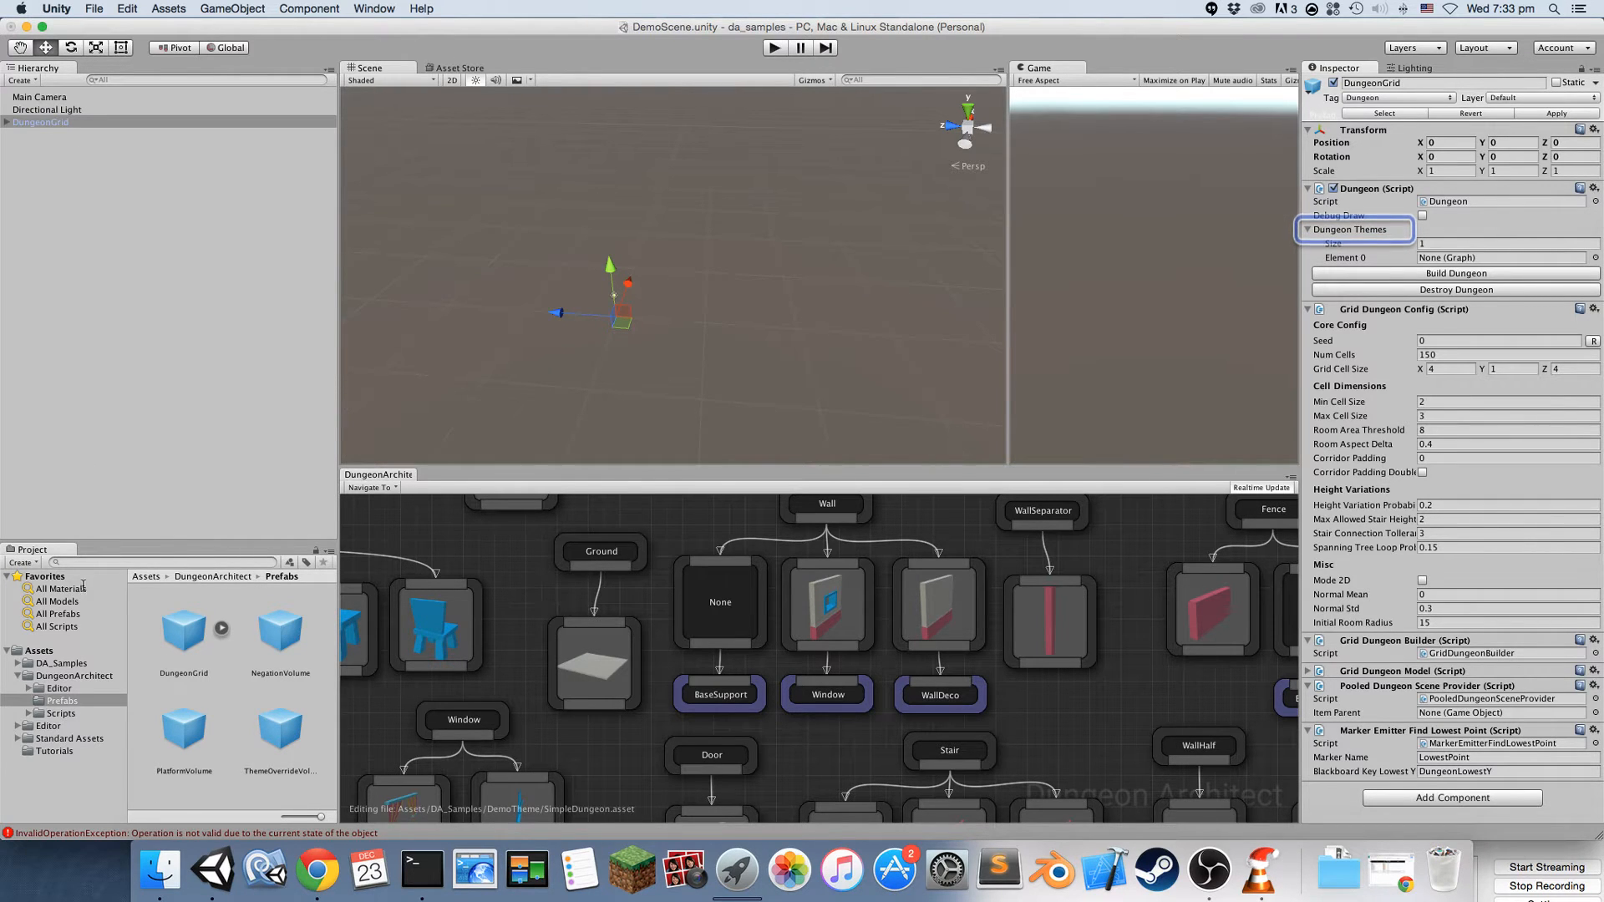
Examine the meshes supplied with the DemoTheme in the DA_Samples folder
click(59, 663)
click(17, 664)
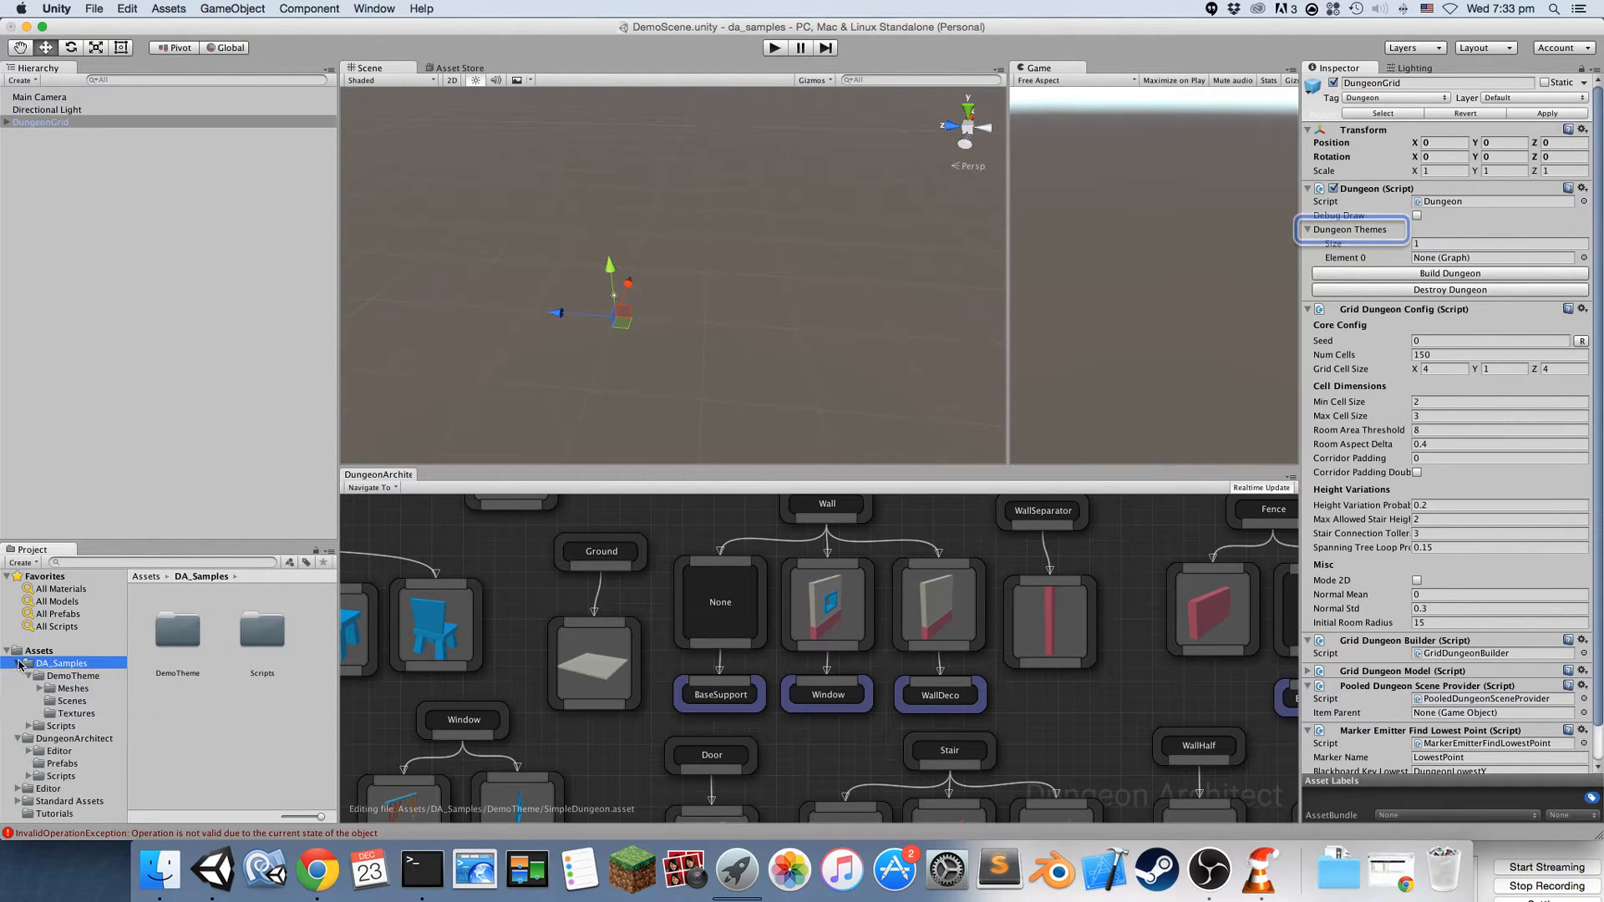
click(34, 677)
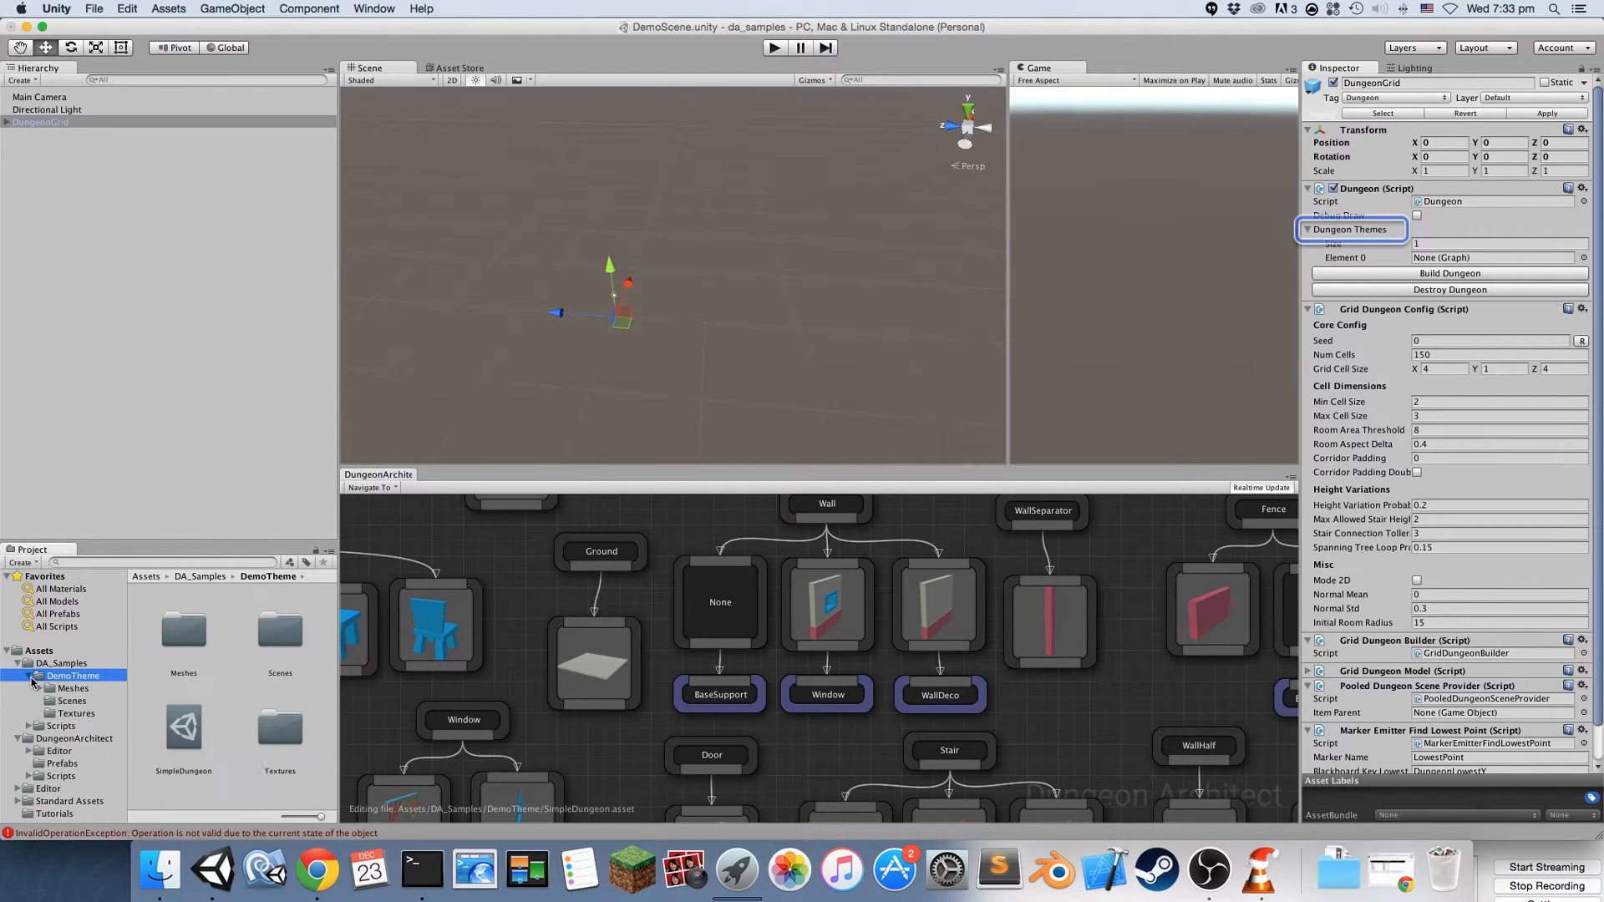
click(72, 689)
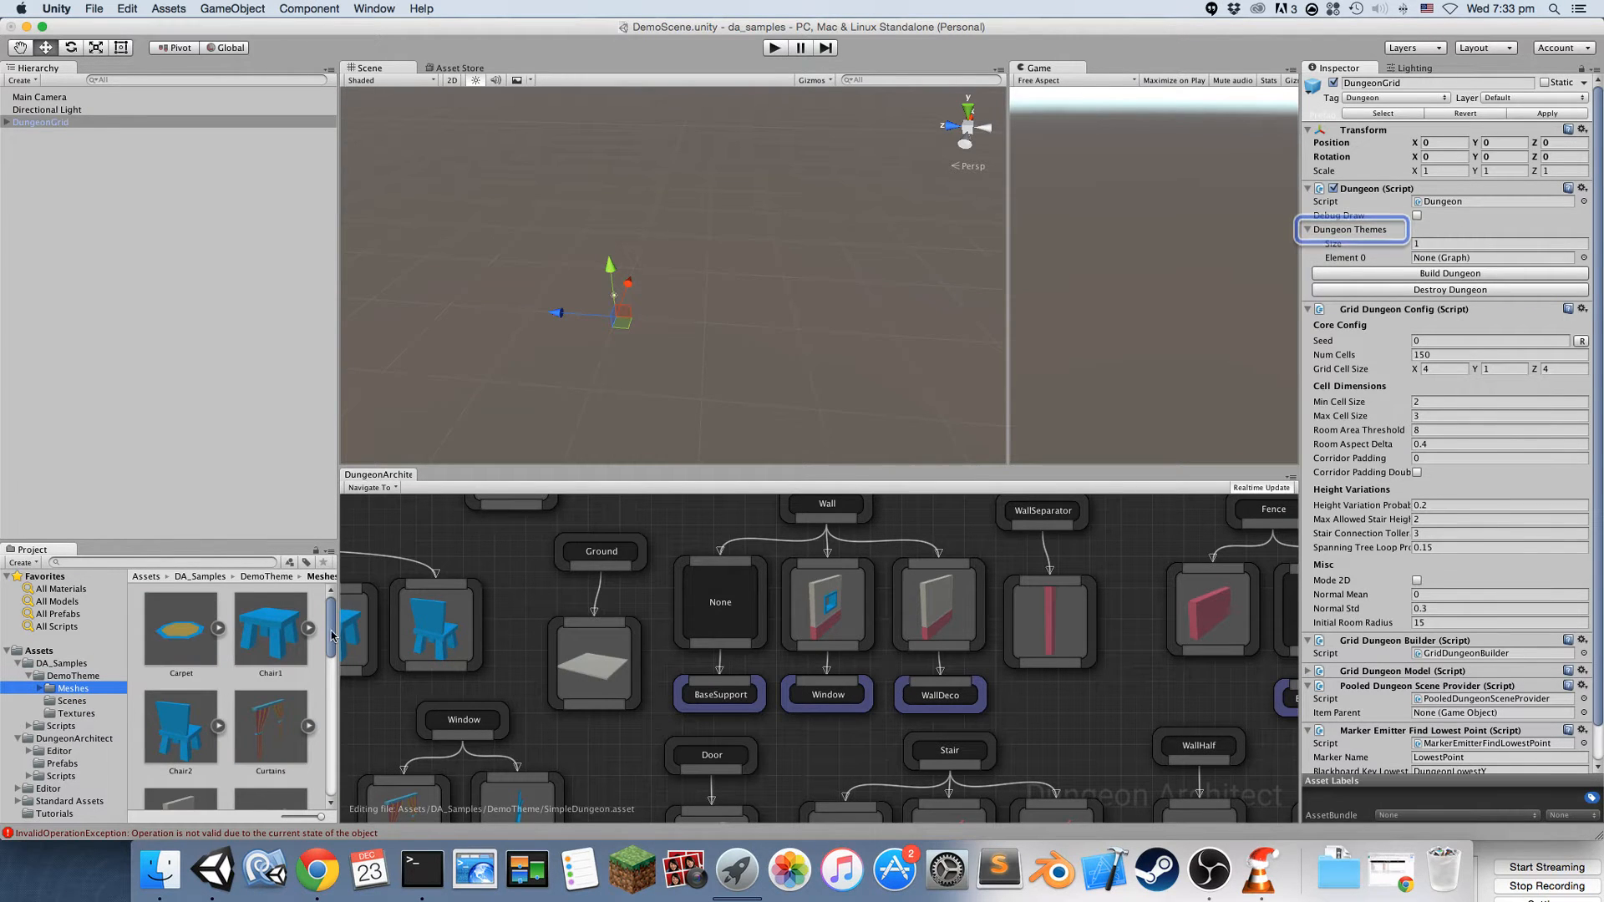
mouse_move(332, 634)
mouse_down()
mouse_move(337, 783)
mouse_move(338, 629)
mouse_up()
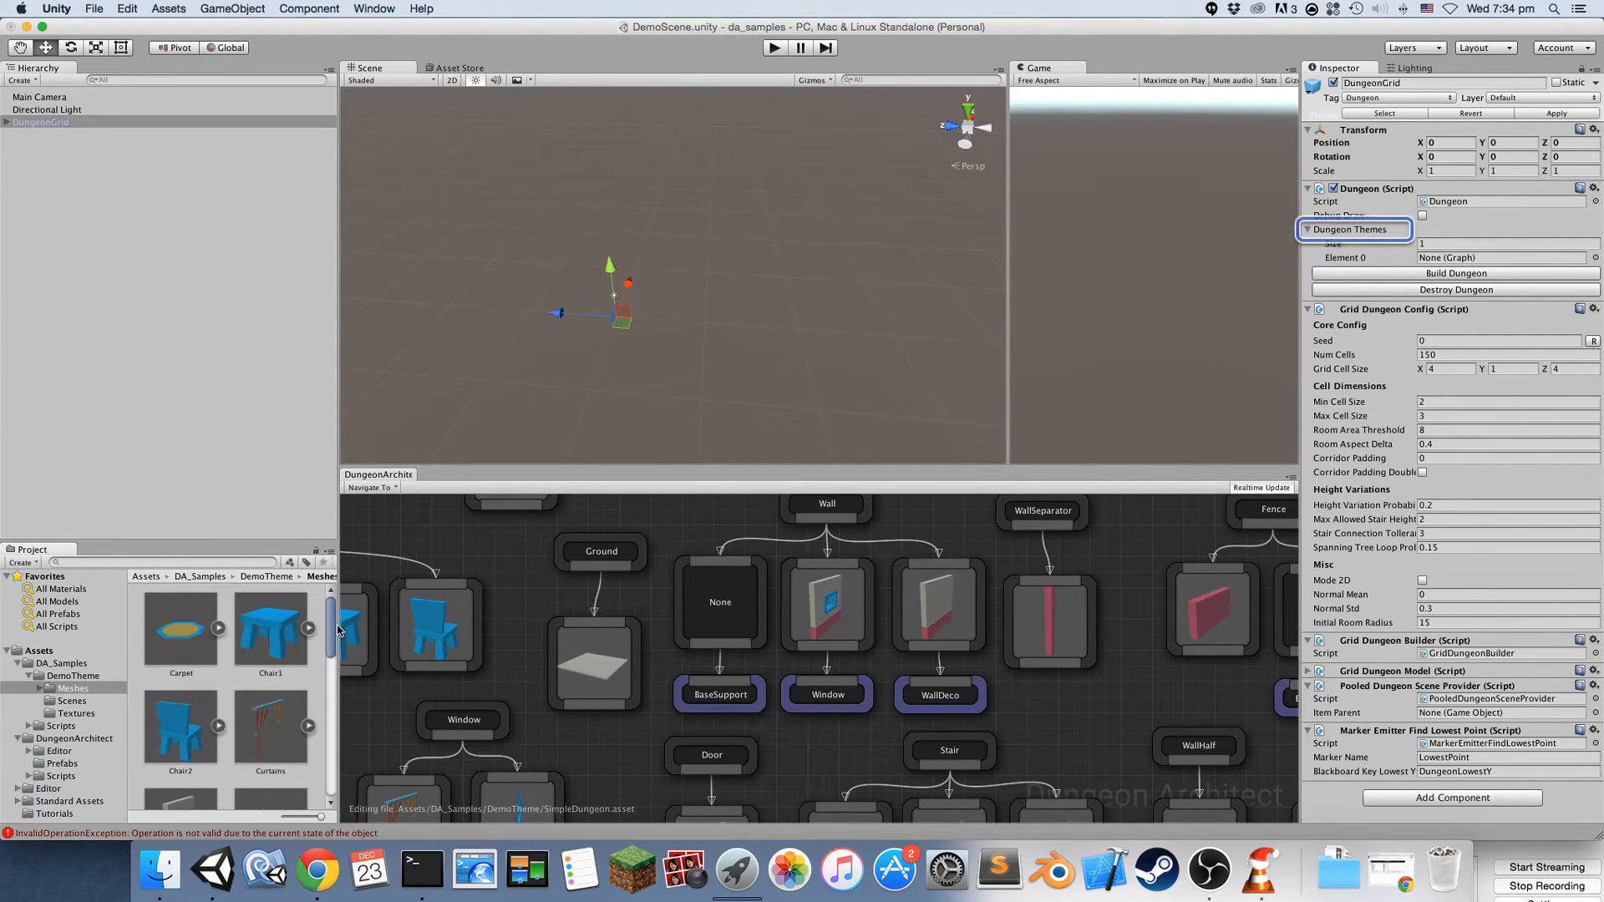
Assign the SimpleDungeon graph from the DemoTheme folder as Element 0 of DungeonGrid's dungeon themes
click(75, 675)
click(67, 663)
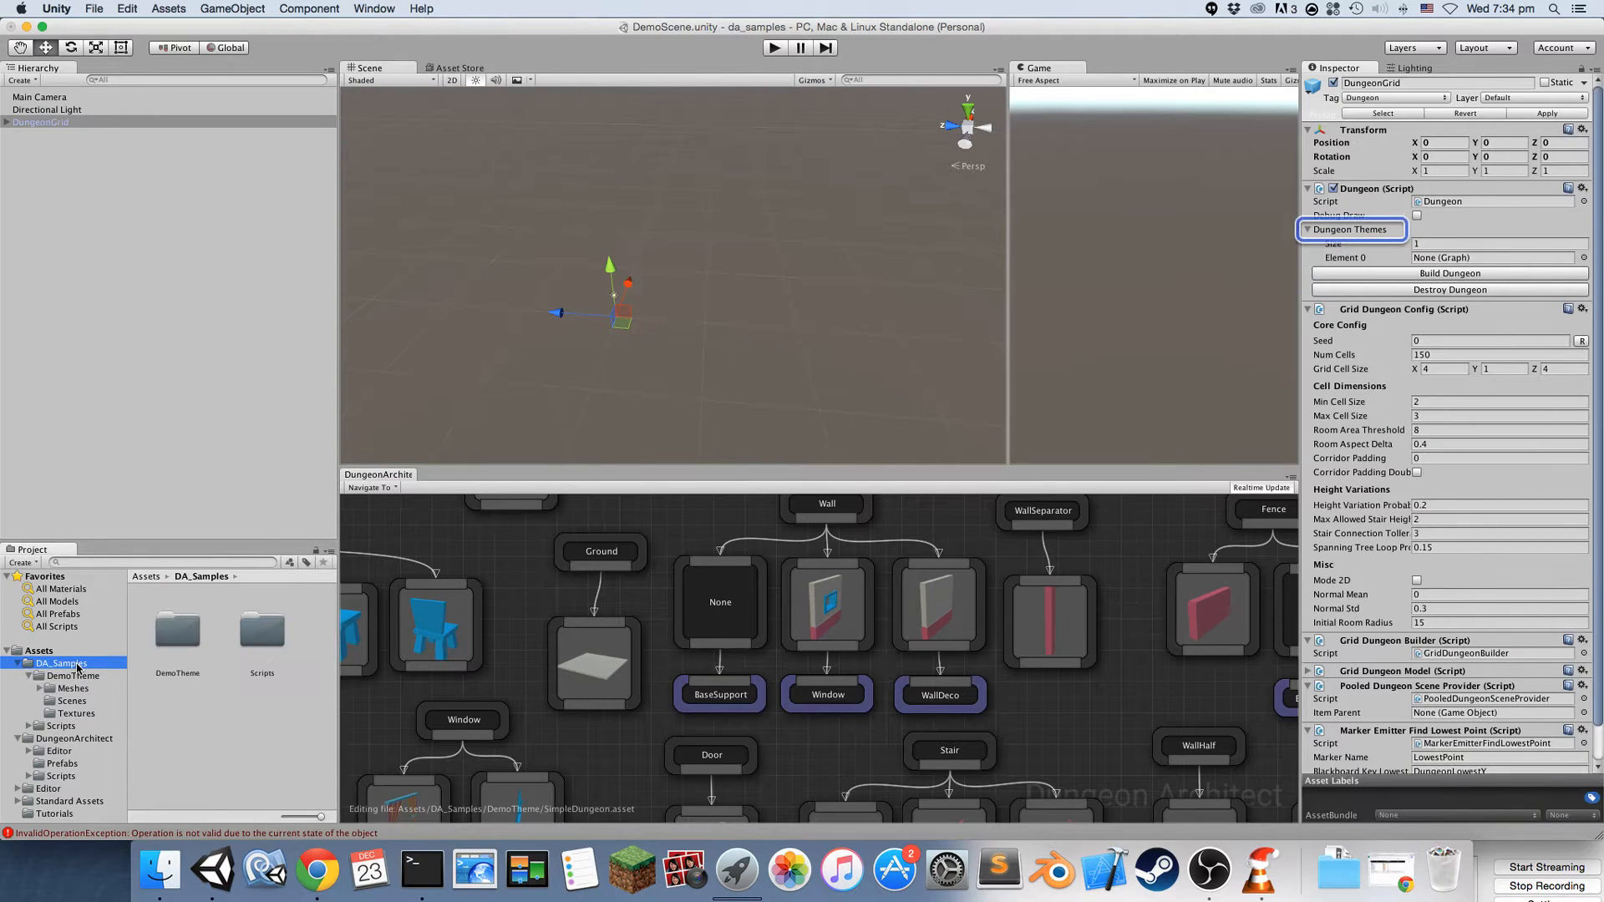
click(72, 675)
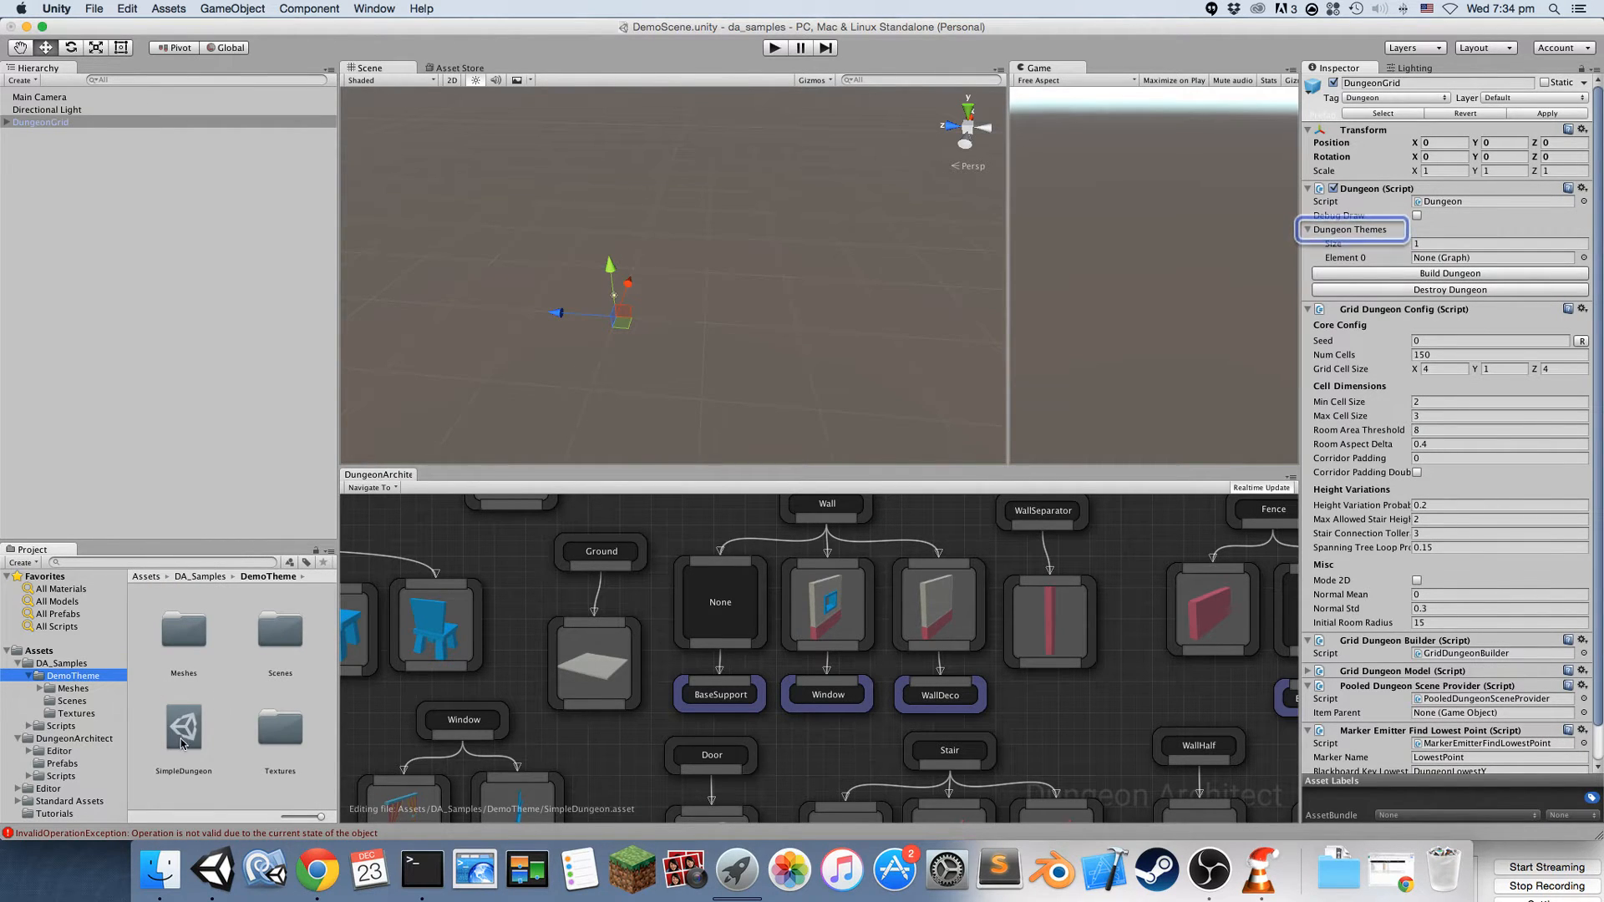
click(183, 736)
click(67, 123)
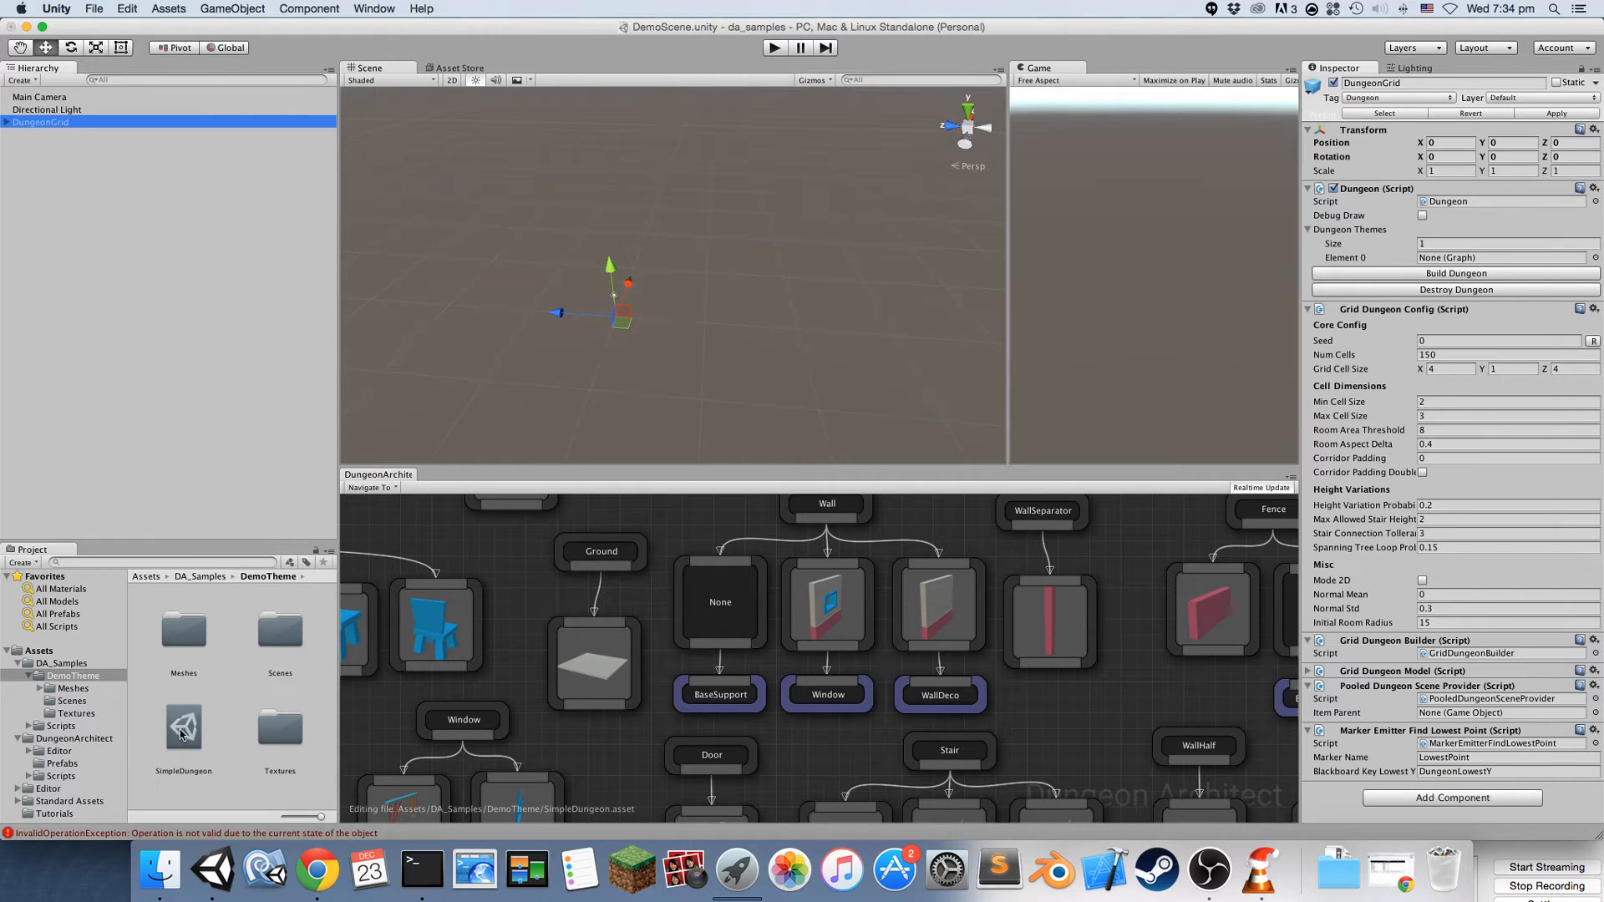
drag(183, 735, 1458, 261)
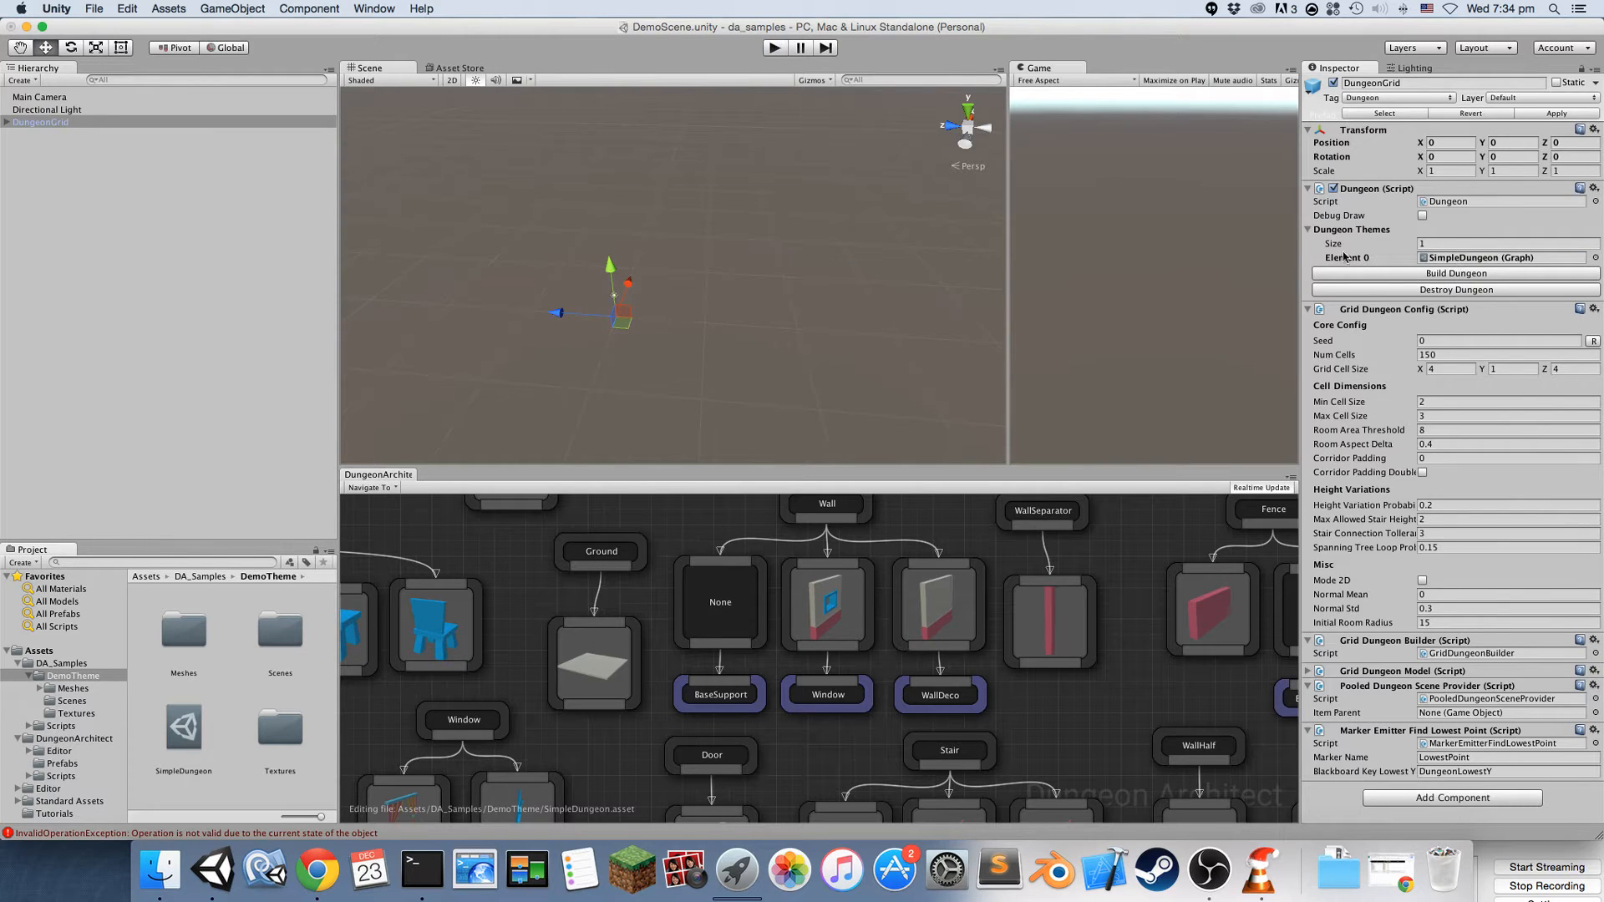
Build the dungeon to review its rooms and spawned hierarchy objects, and destroy it again
click(1446, 276)
alt+drag(674, 299, 689, 274)
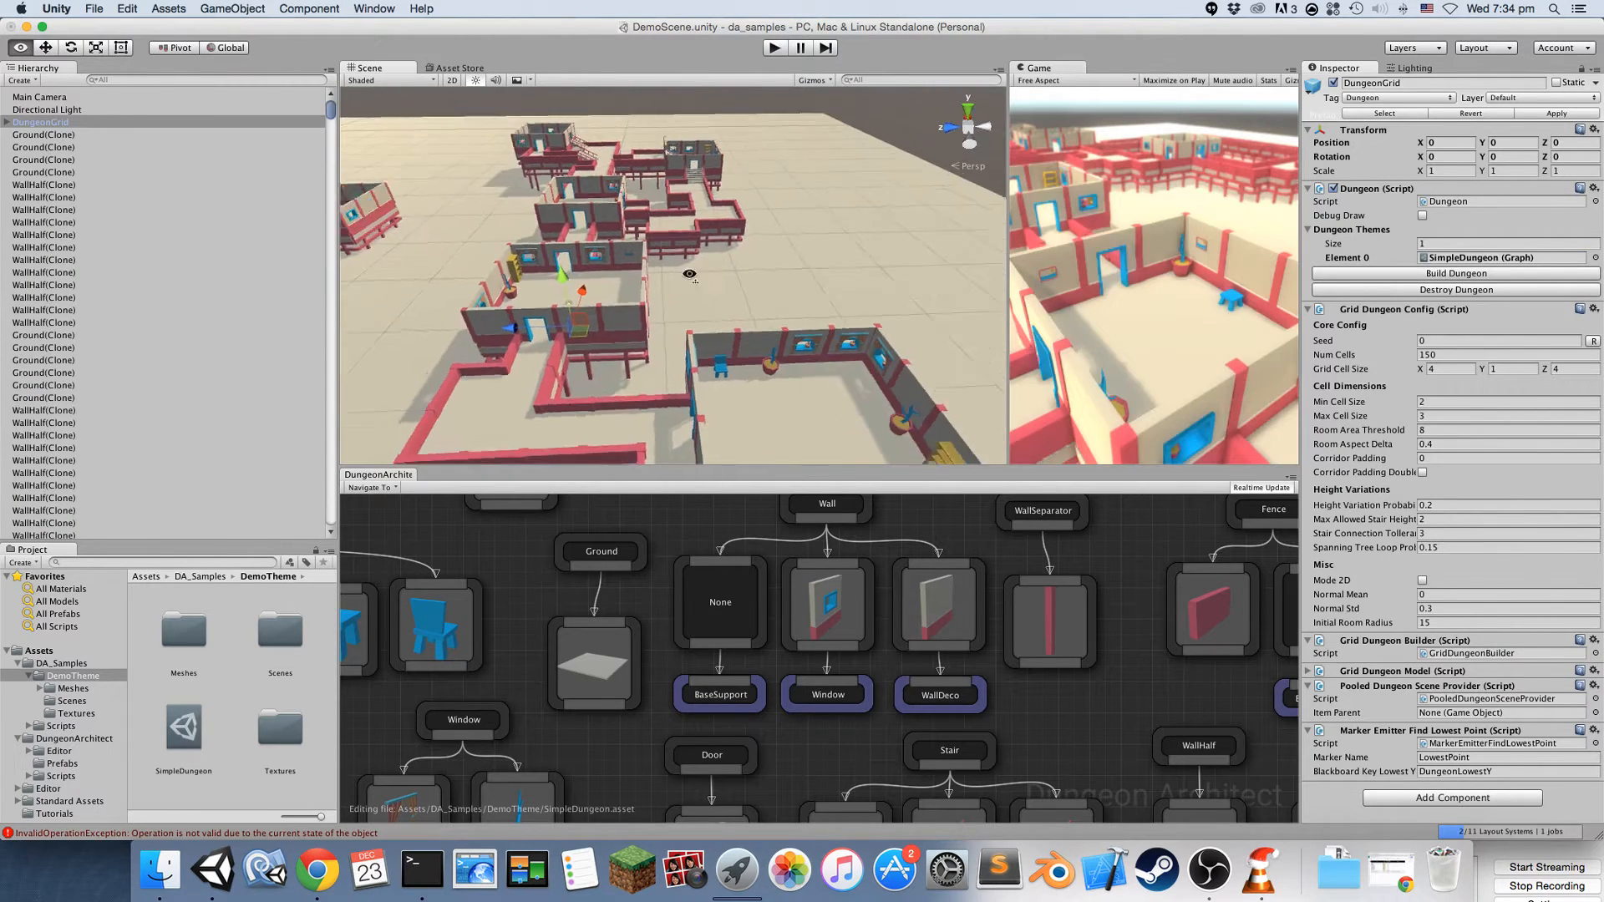
right_drag(690, 274, 510, 275)
scroll(79, 290, down, 5)
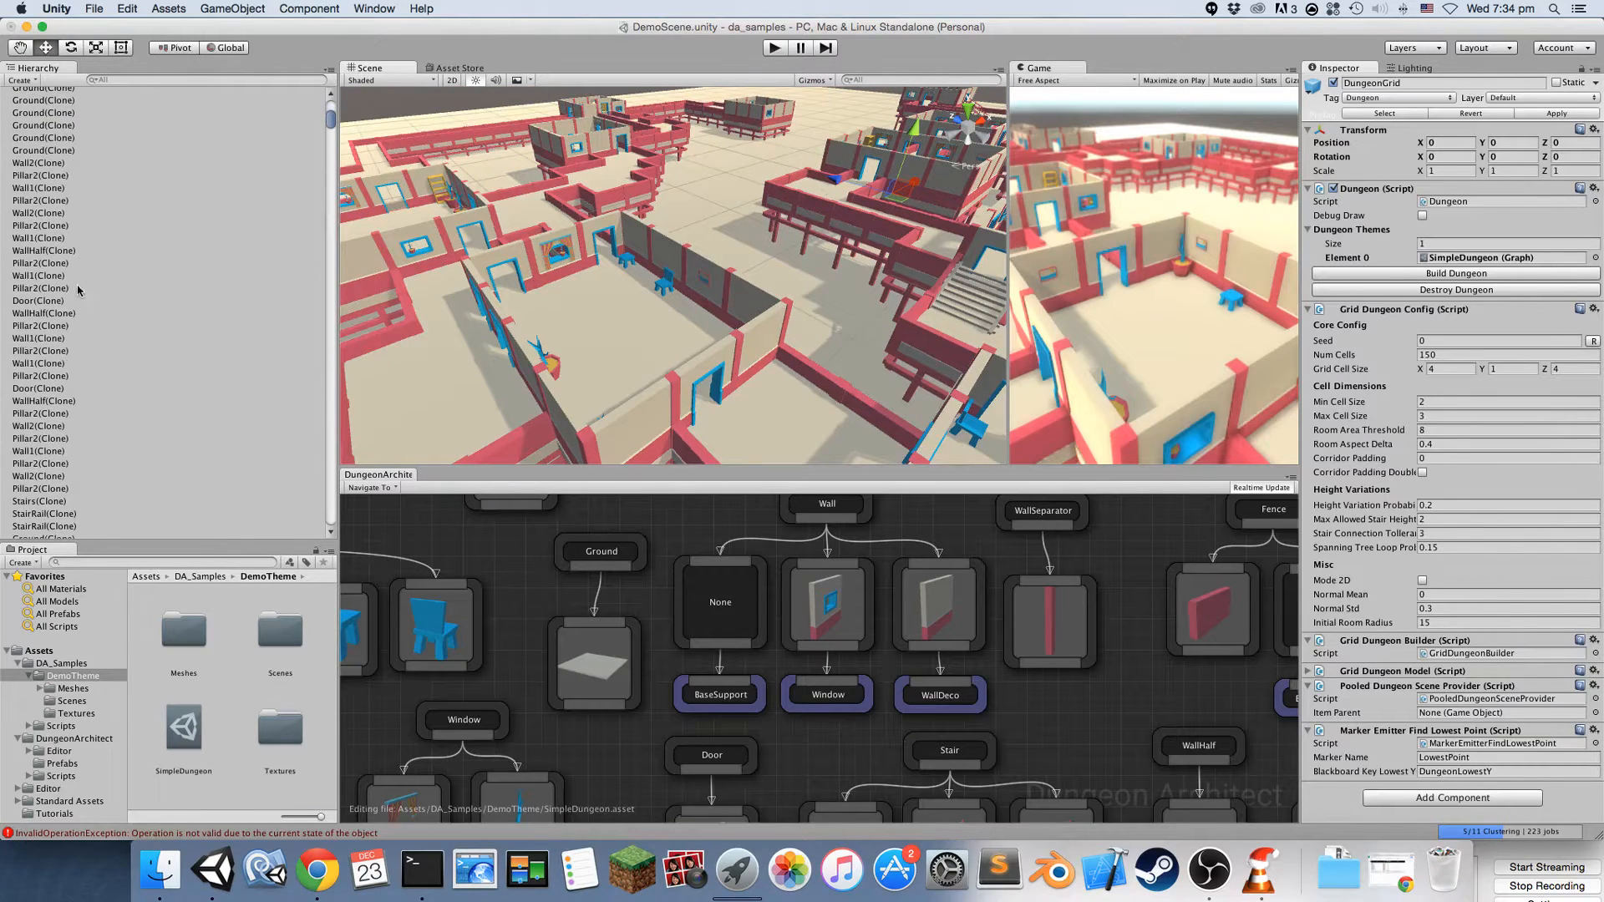
scroll(99, 123, up, 5)
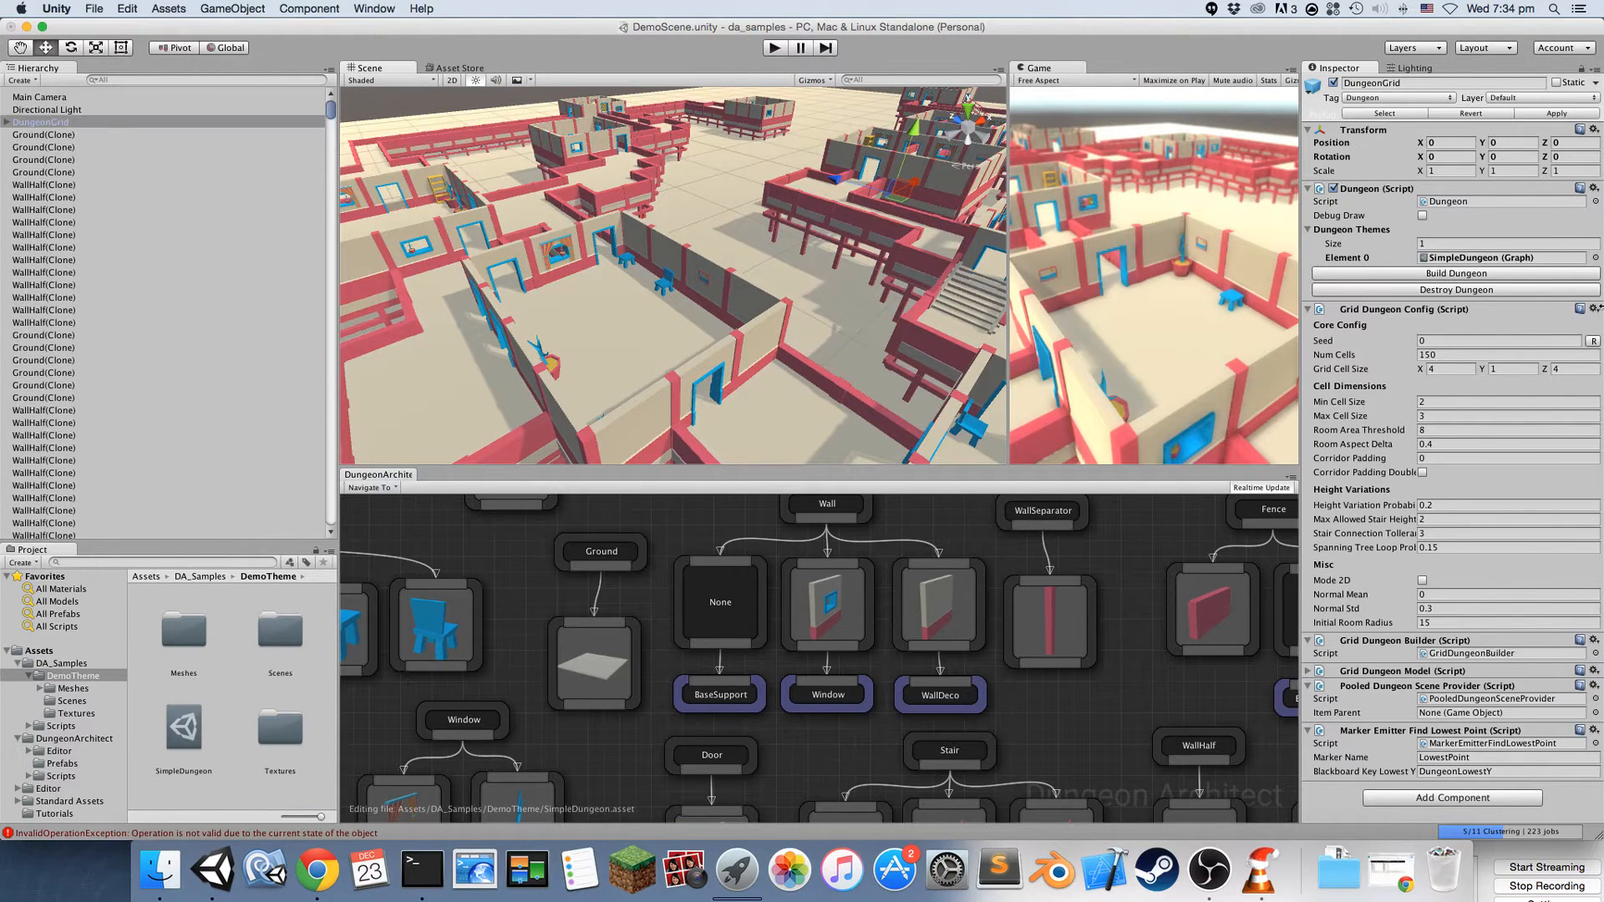
click(1472, 291)
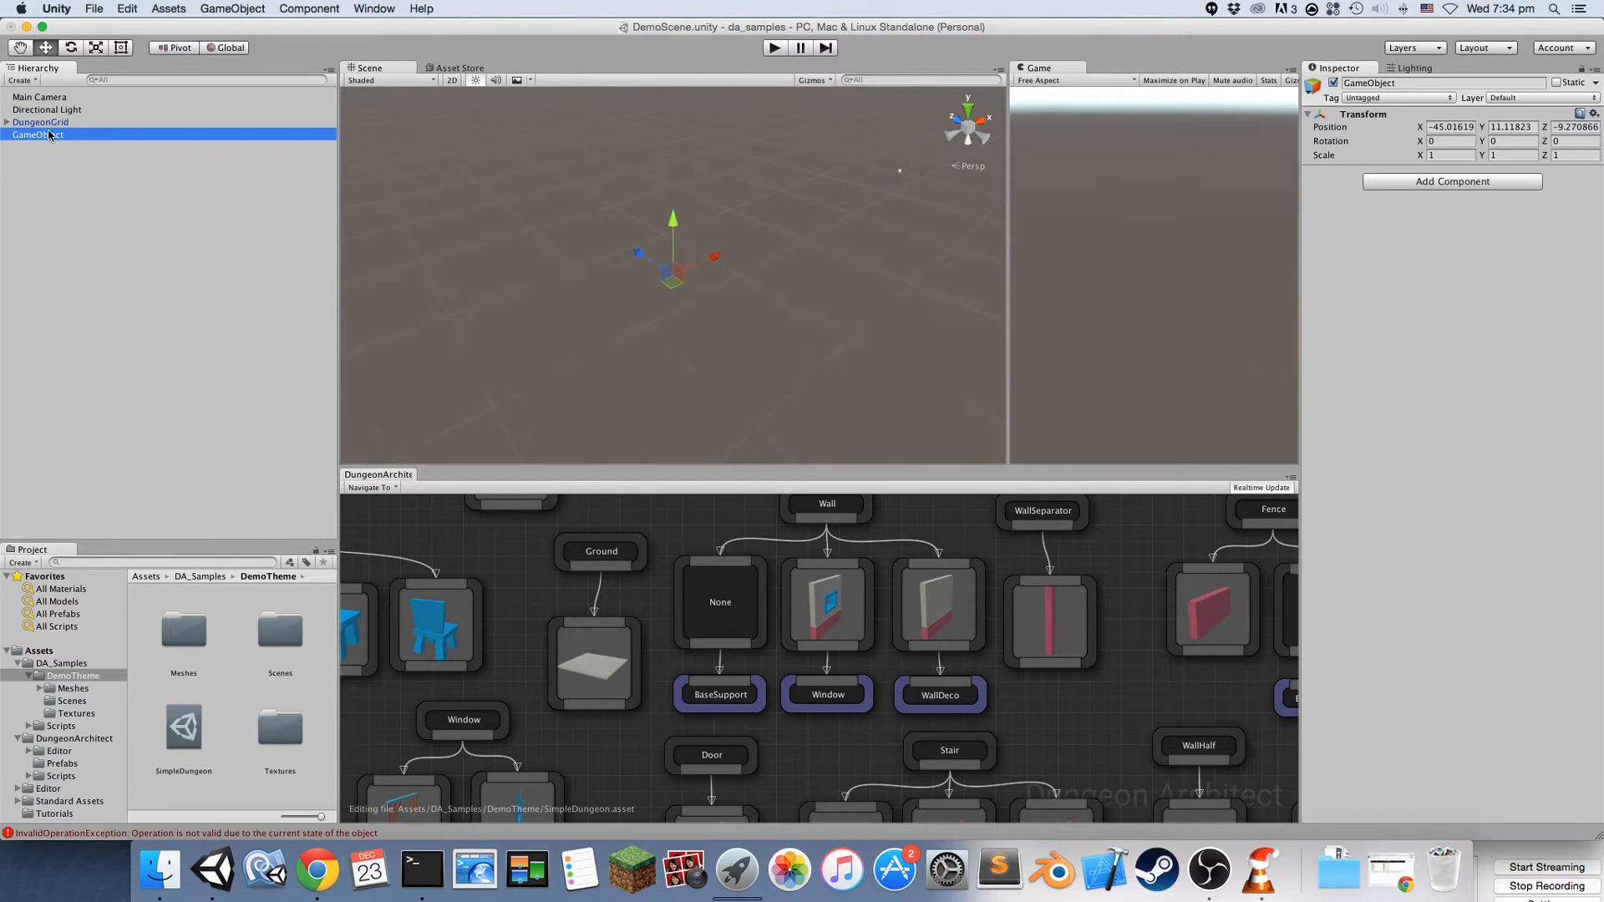
Create an empty game object named DungeonItems and reset its transform
click(44, 136)
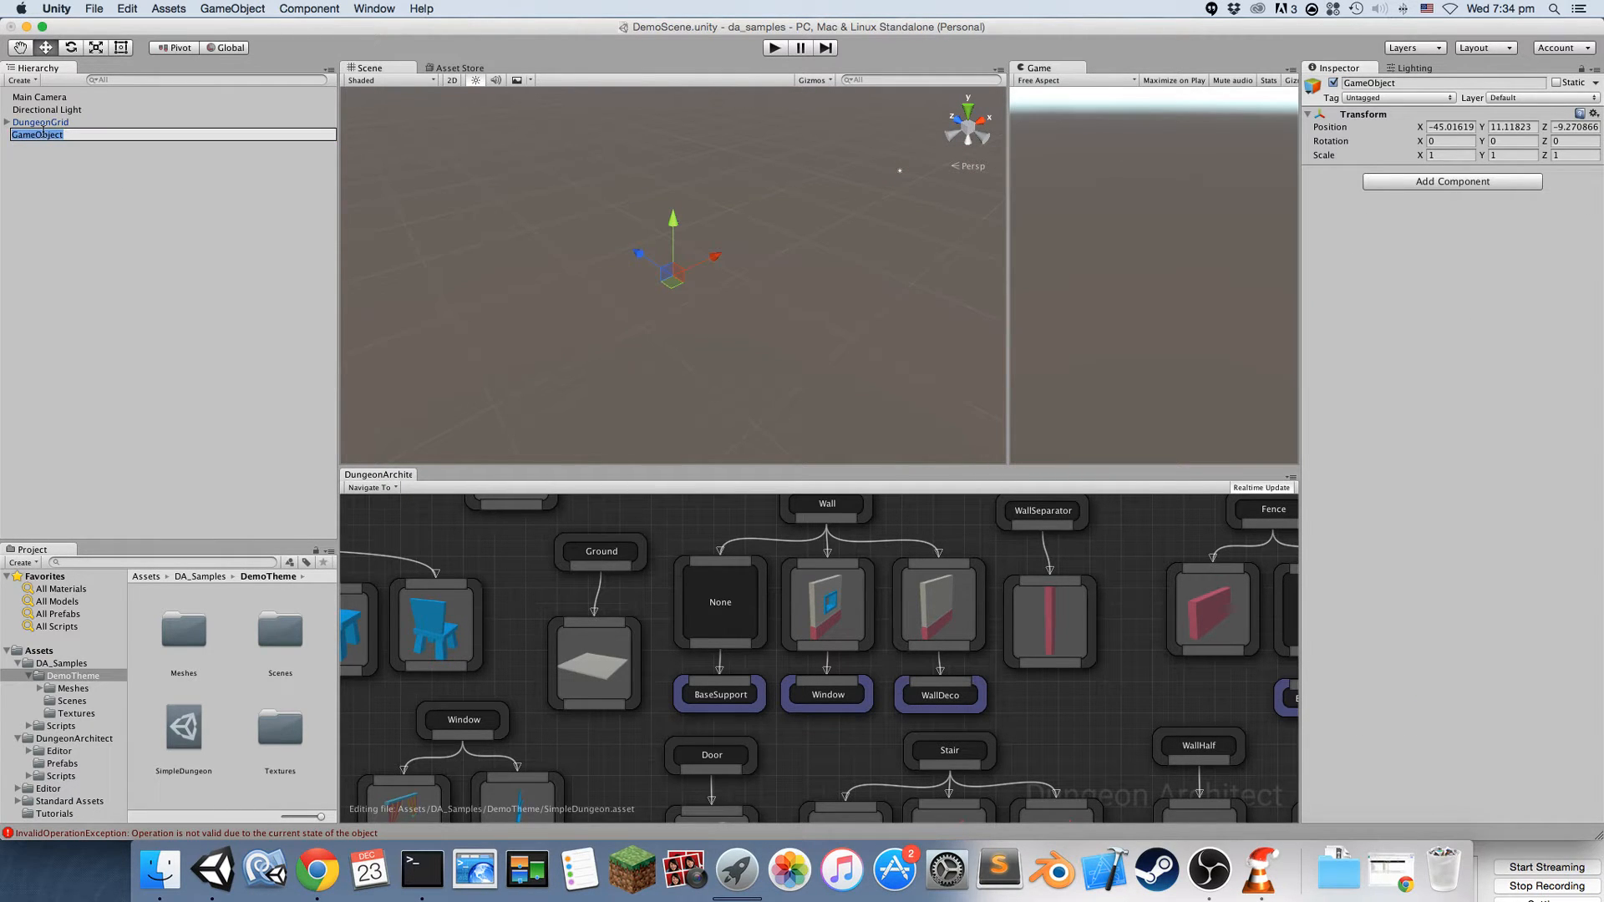
text(DungeonItems)
key(Return)
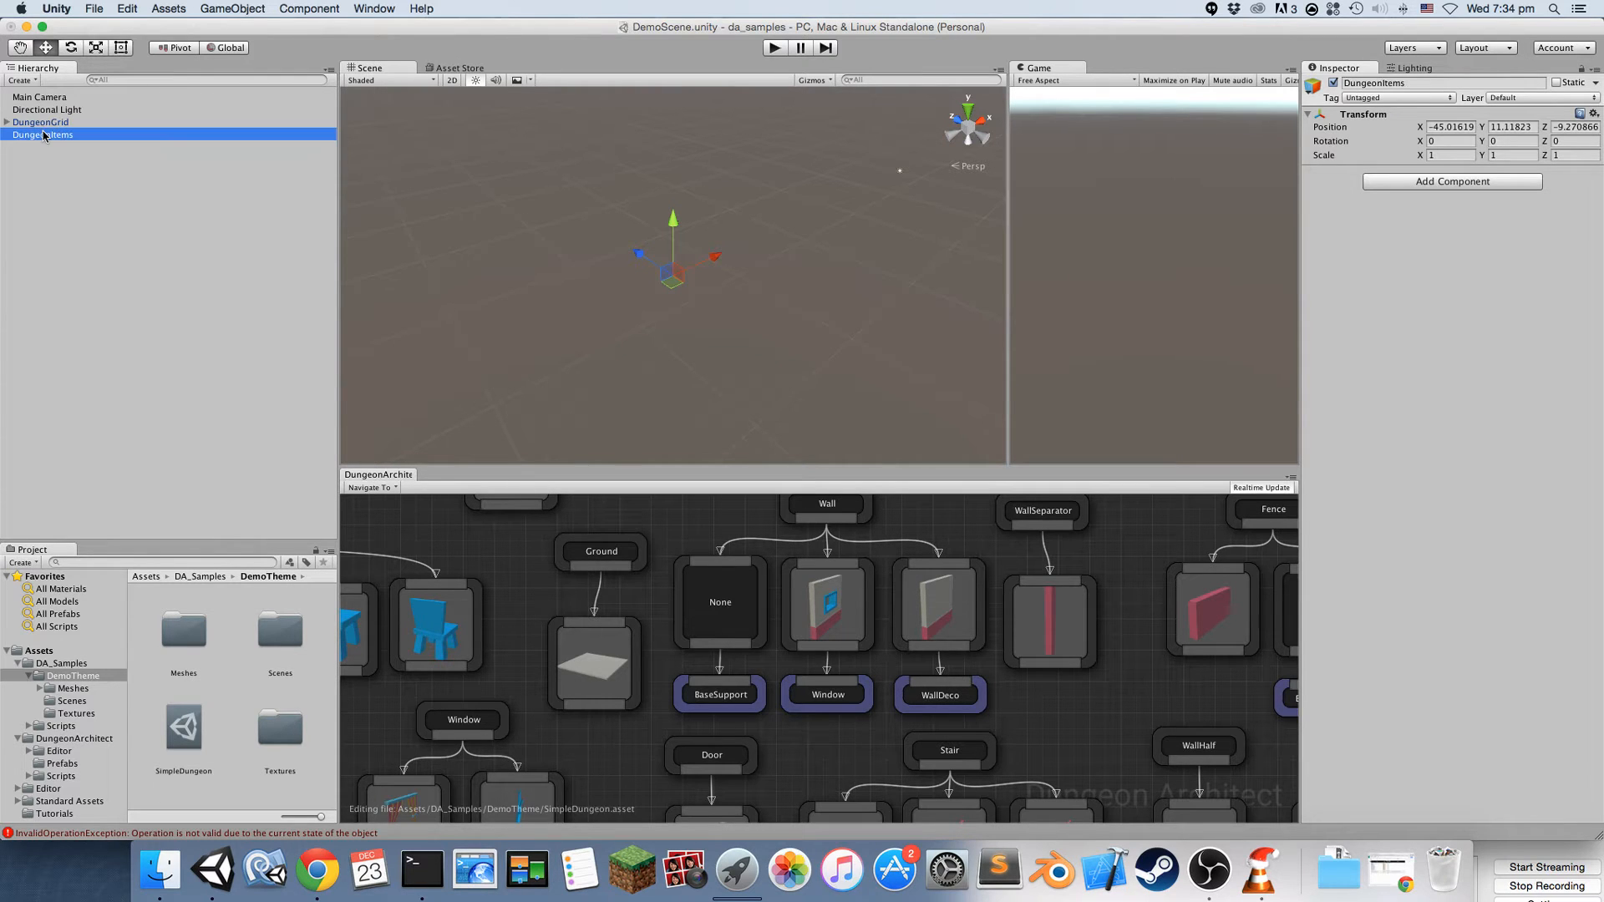
click(1591, 114)
click(1495, 123)
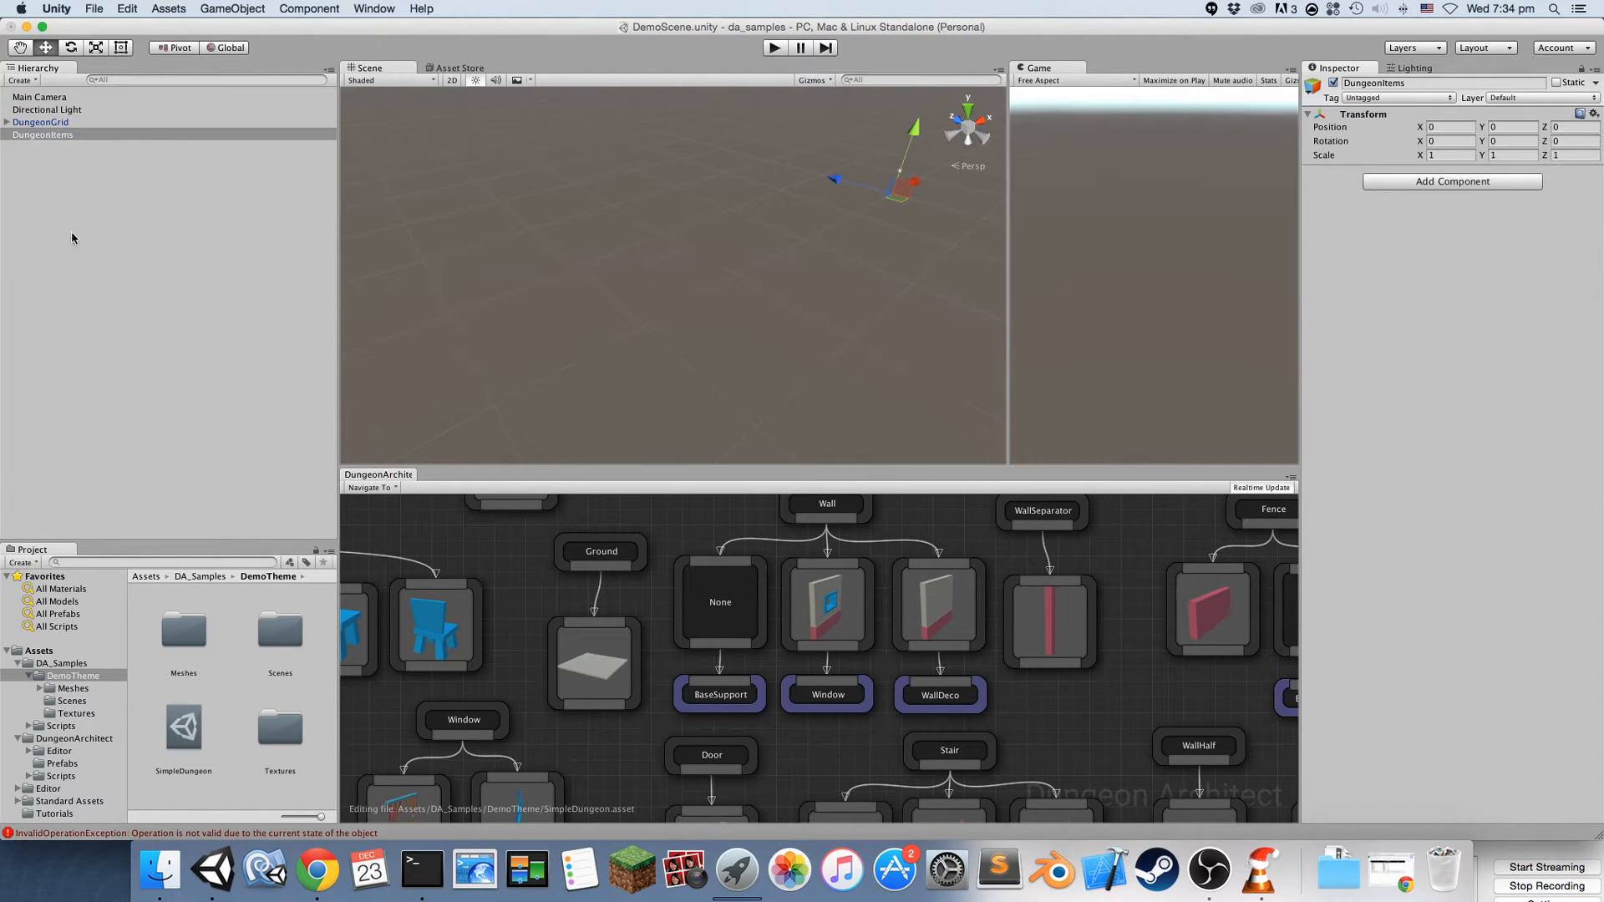
Set DungeonItems as the Item Parent of DungeonGrid's pooled scene provider and build the dungeon
click(41, 122)
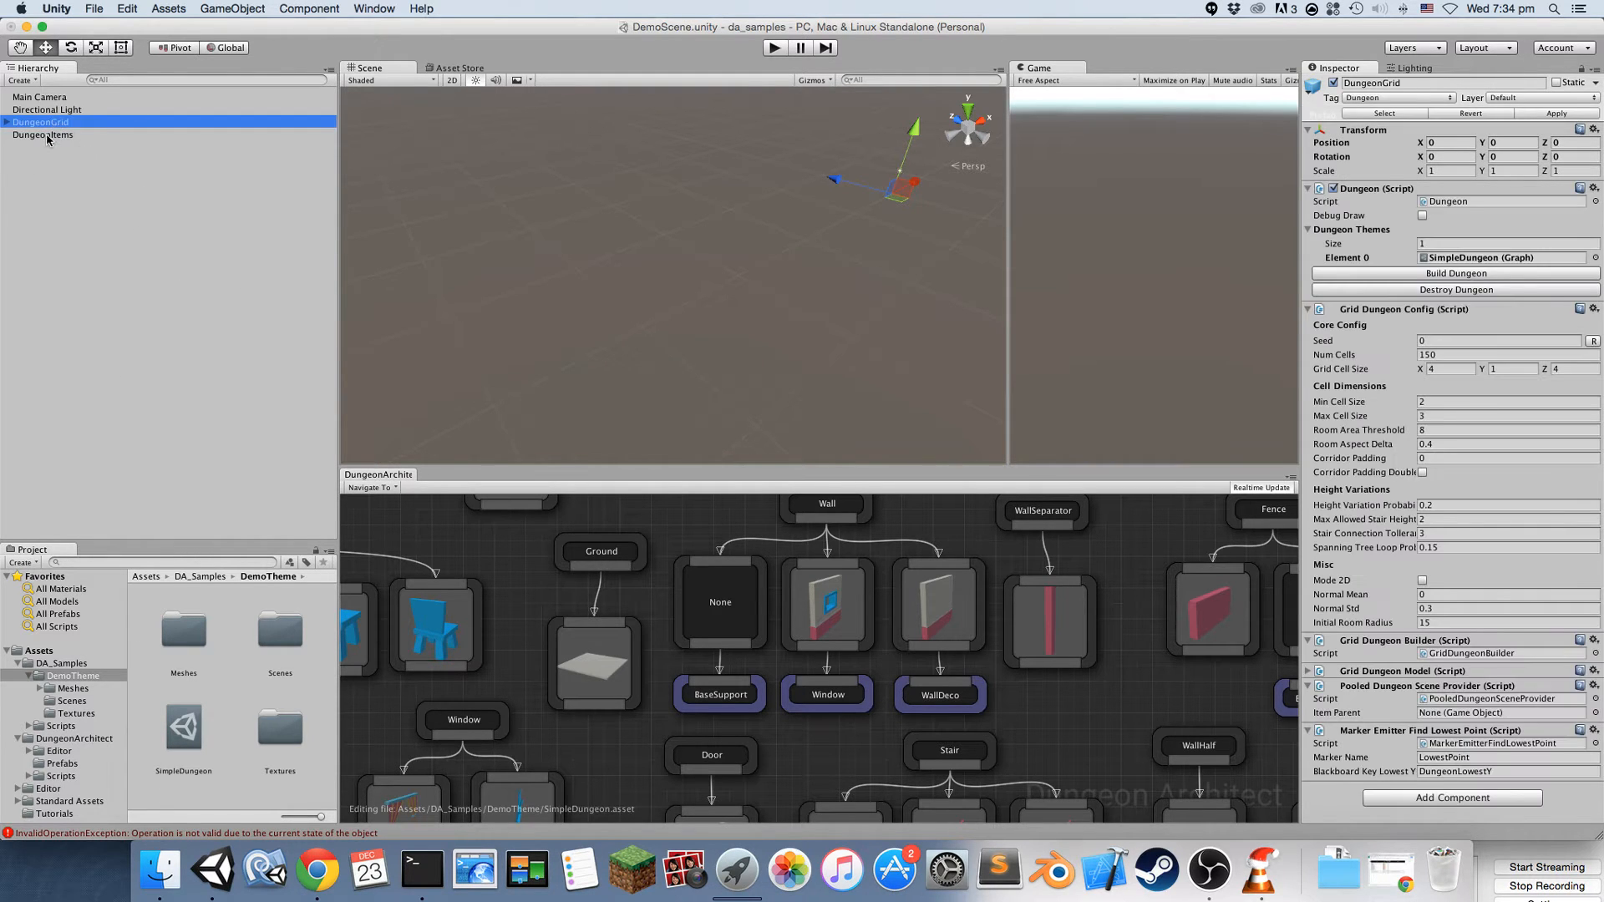
drag(47, 140, 1425, 715)
click(1441, 274)
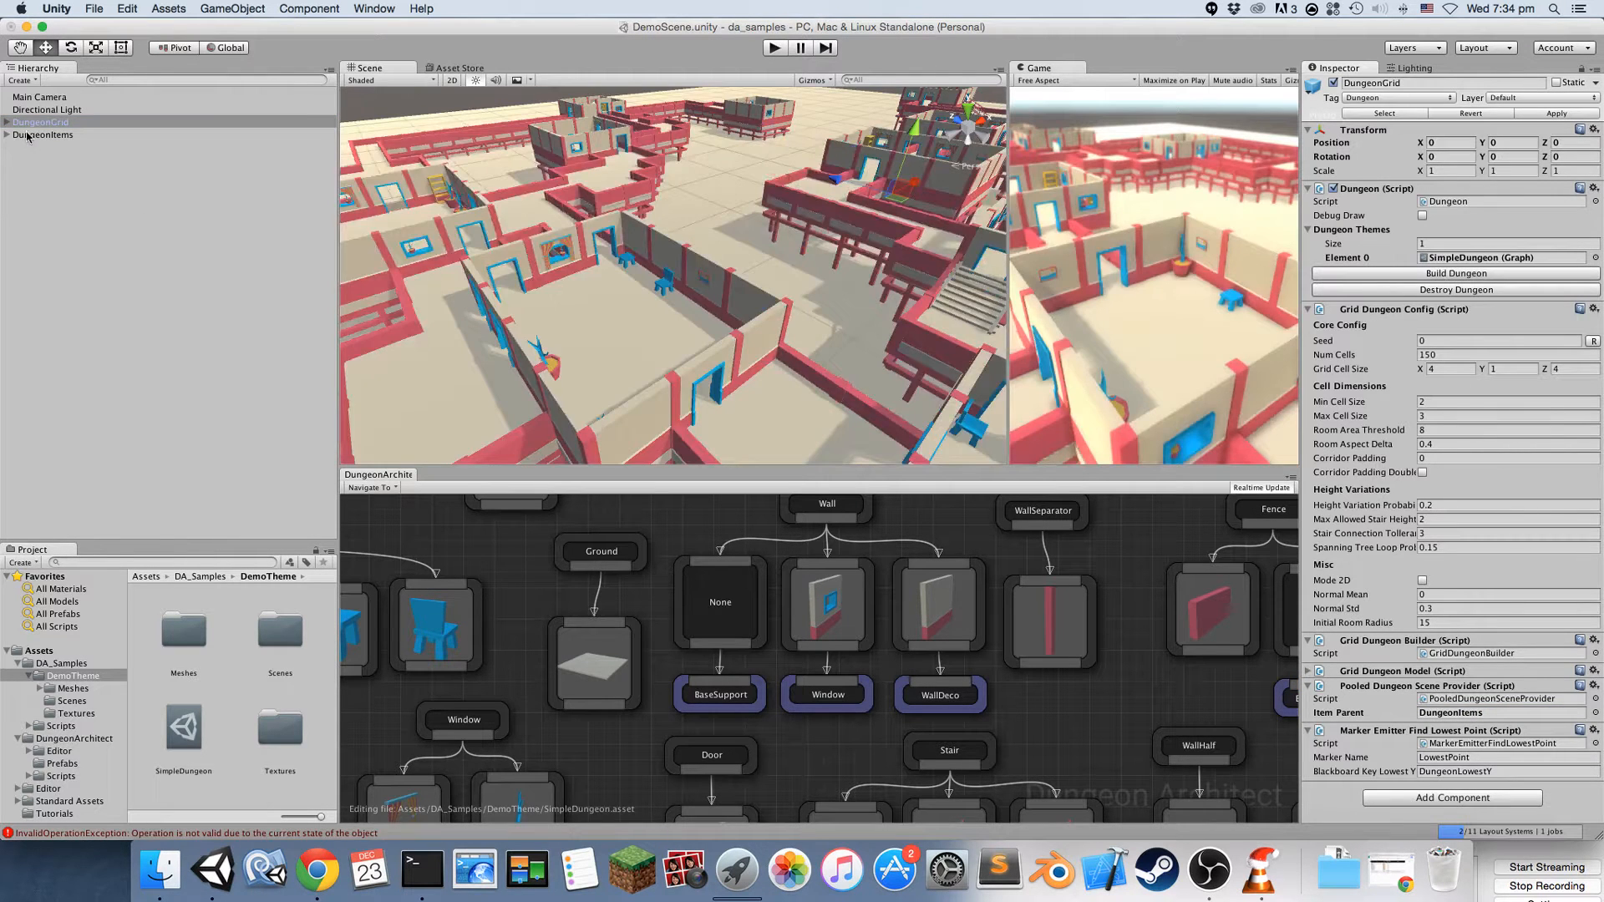
alt+drag(860, 222, 687, 259)
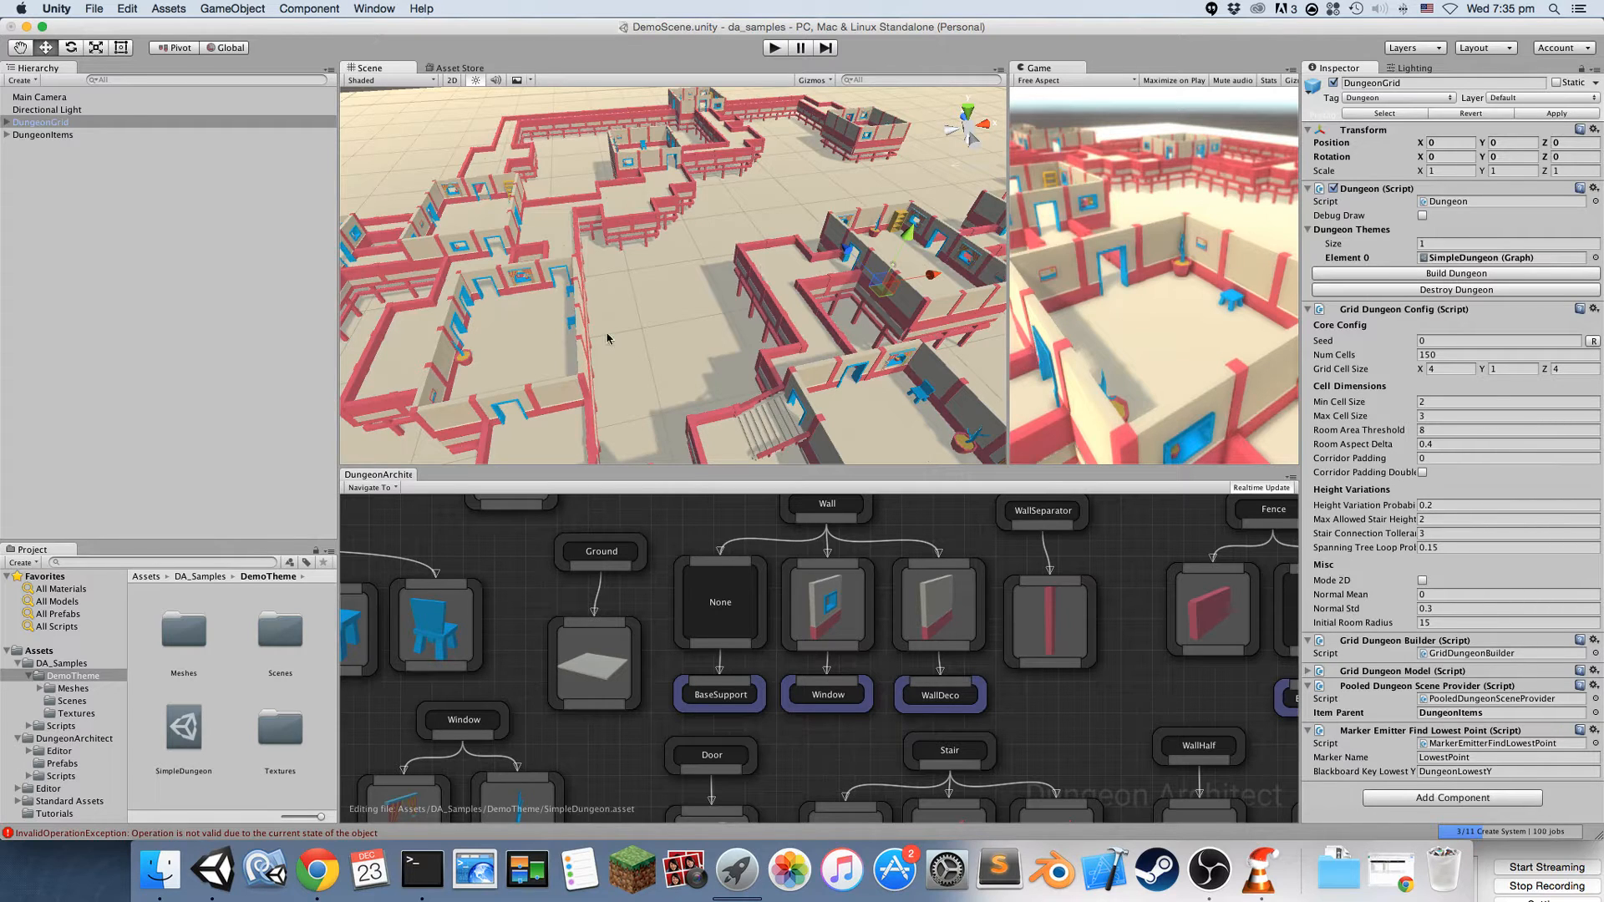
alt+drag(684, 280, 732, 280)
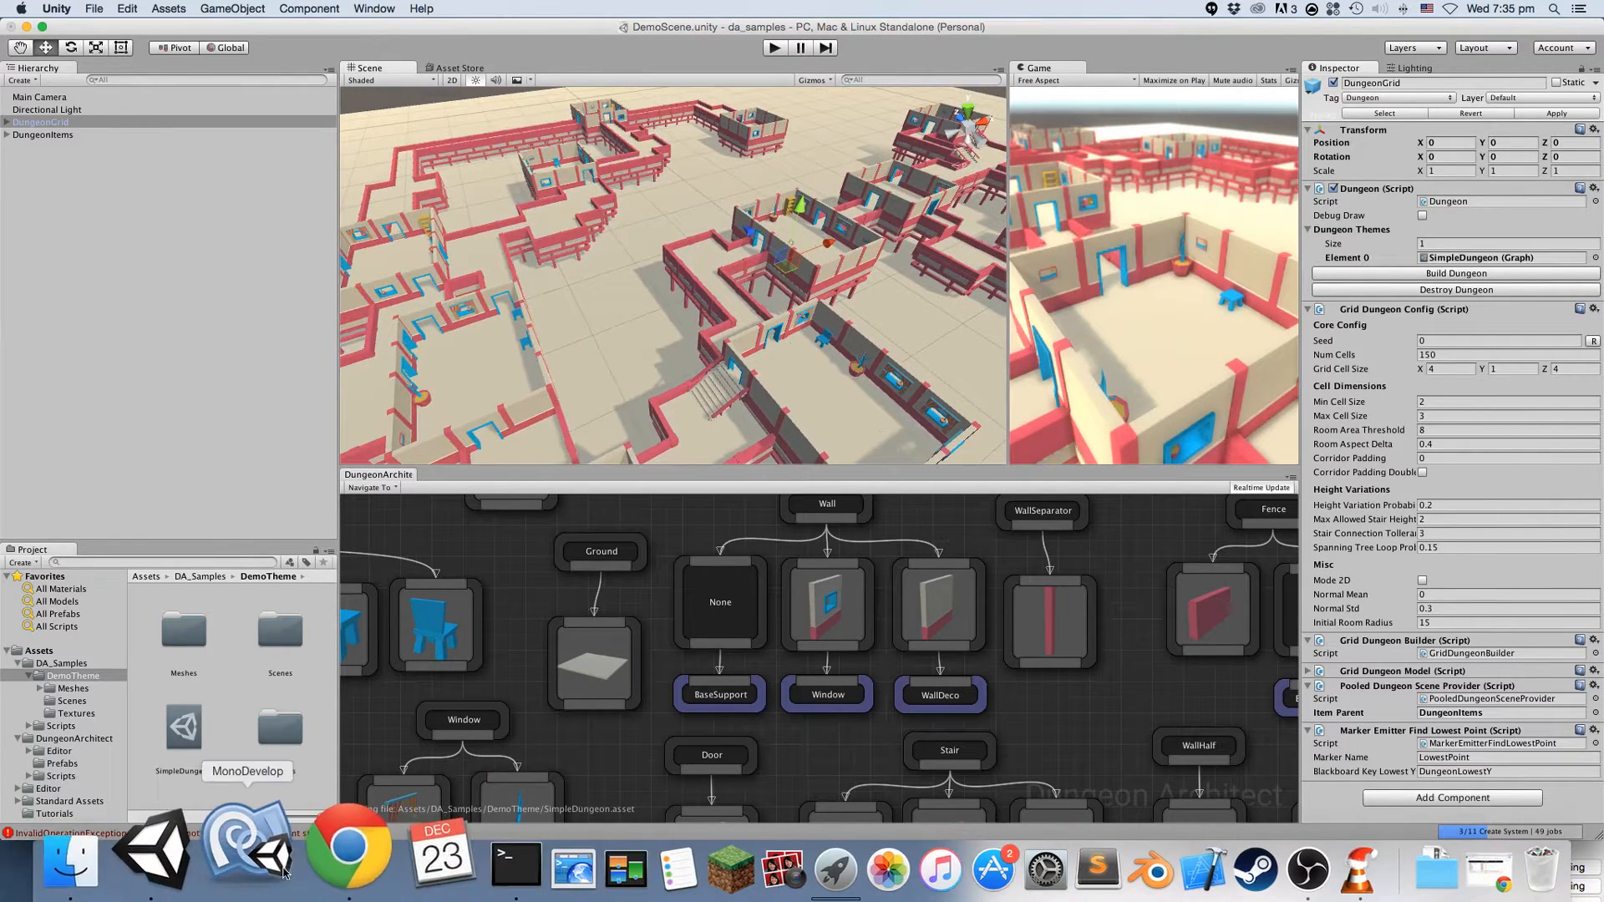
Switch to Chrome and review the Generation Overview section of the Dungeon Architect user guide
key(super+Tab)
key(super+Tab)
key(super+Tab)
key(super+Tab)
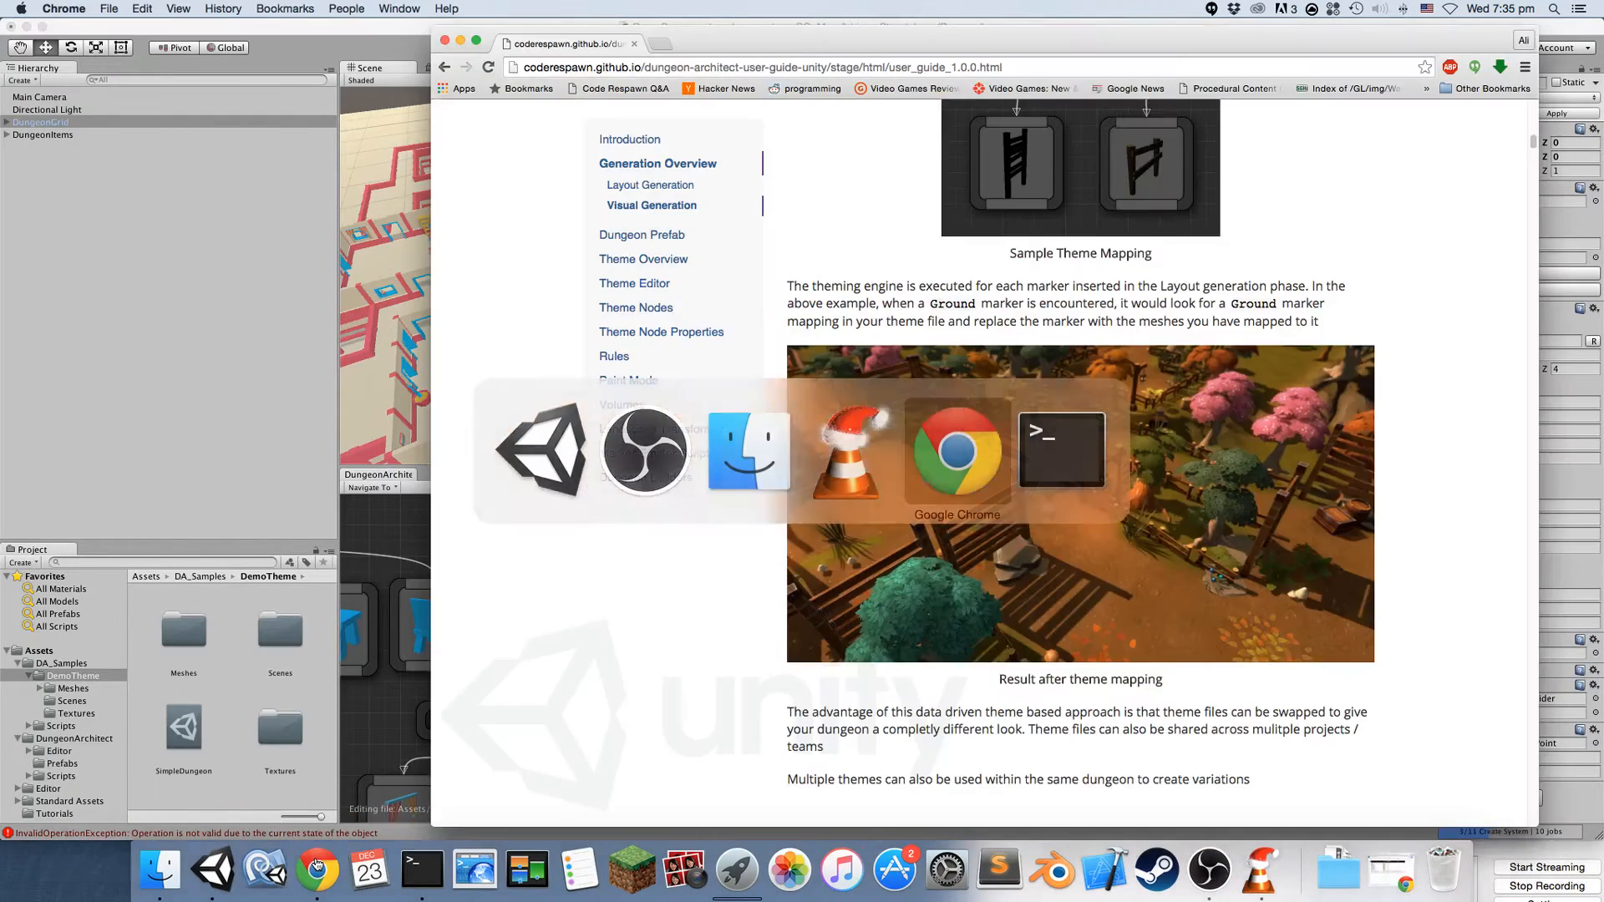
scroll(914, 398, up, 15)
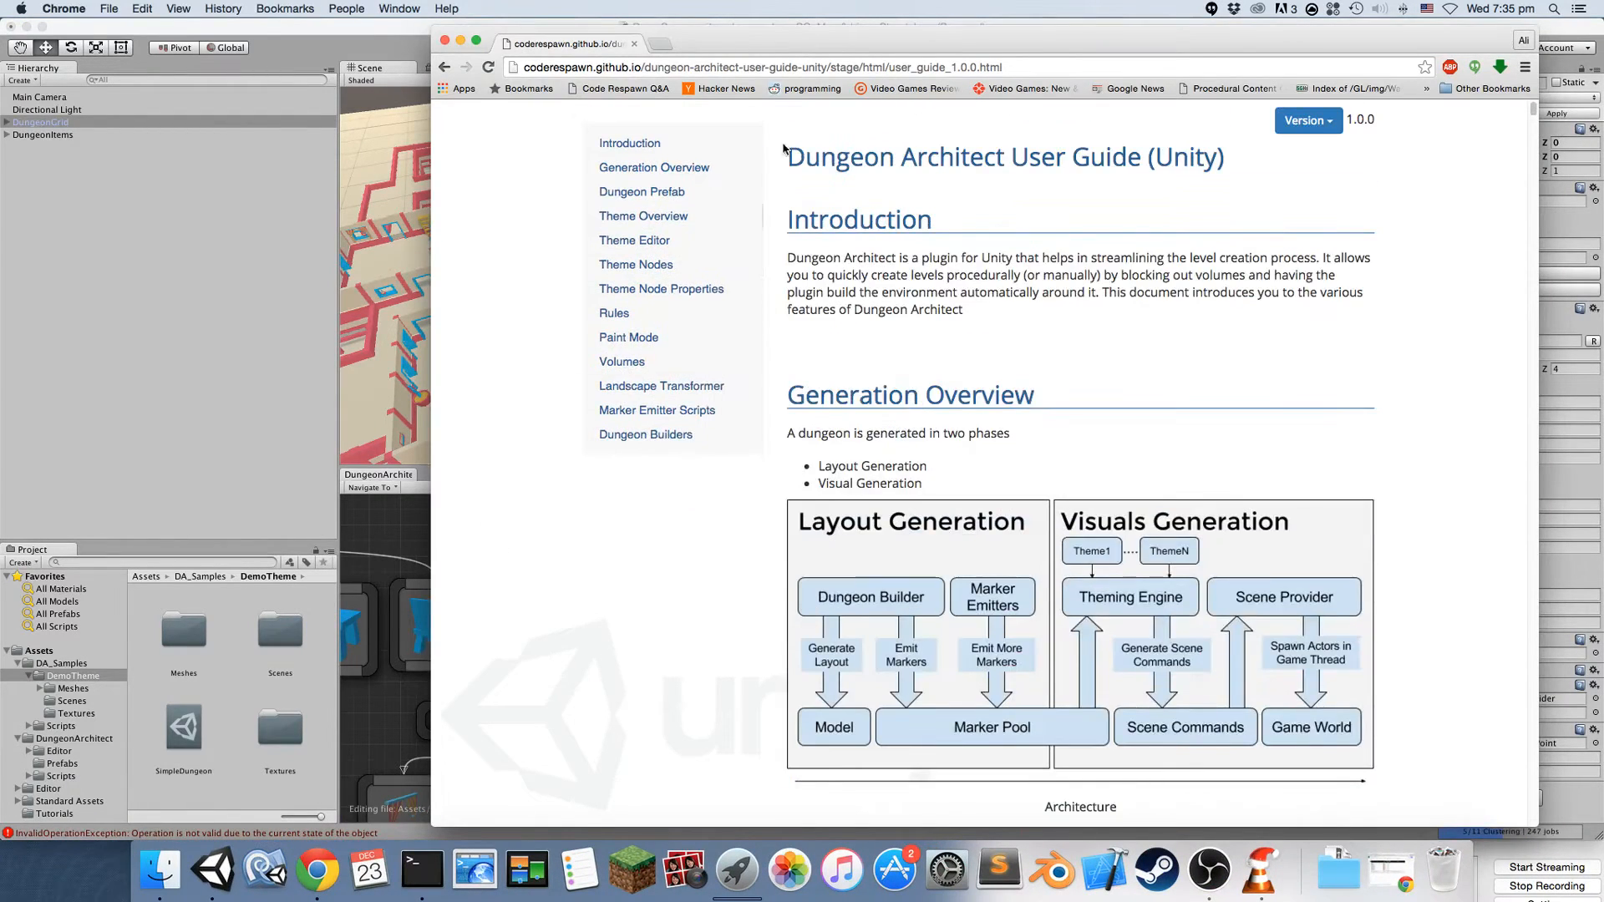
drag(1534, 110, 1533, 58)
scroll(1070, 353, down, 5)
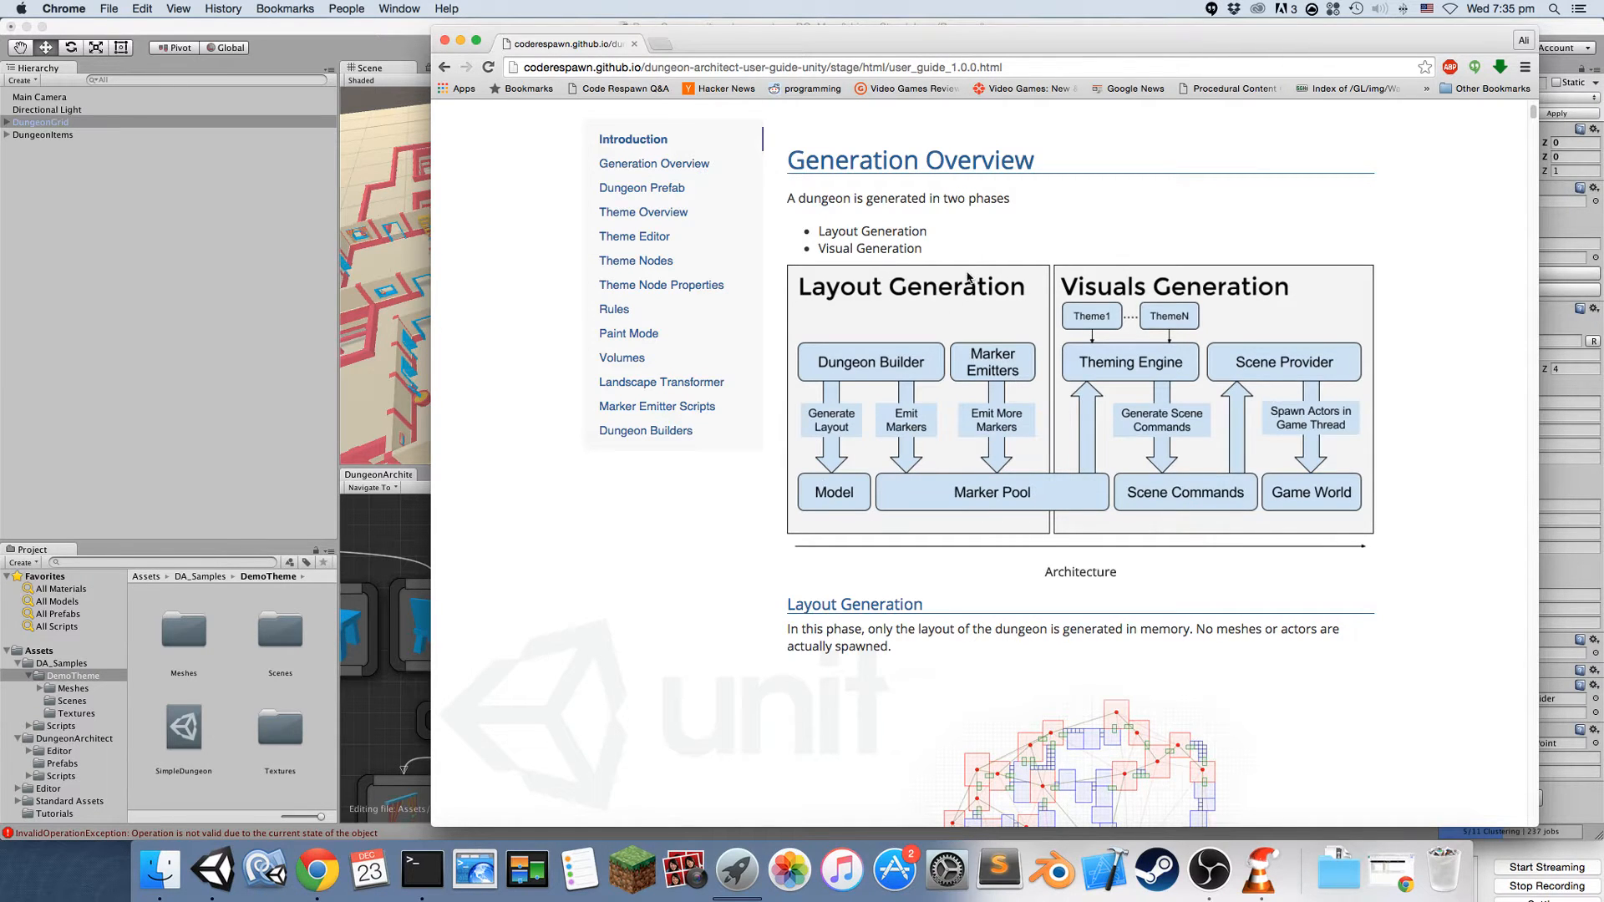
Review the user guide's Layout Generation section, covering the in-memory layout and the marker points of the sample room
scroll(968, 277, down, 3)
scroll(1083, 639, down, 8)
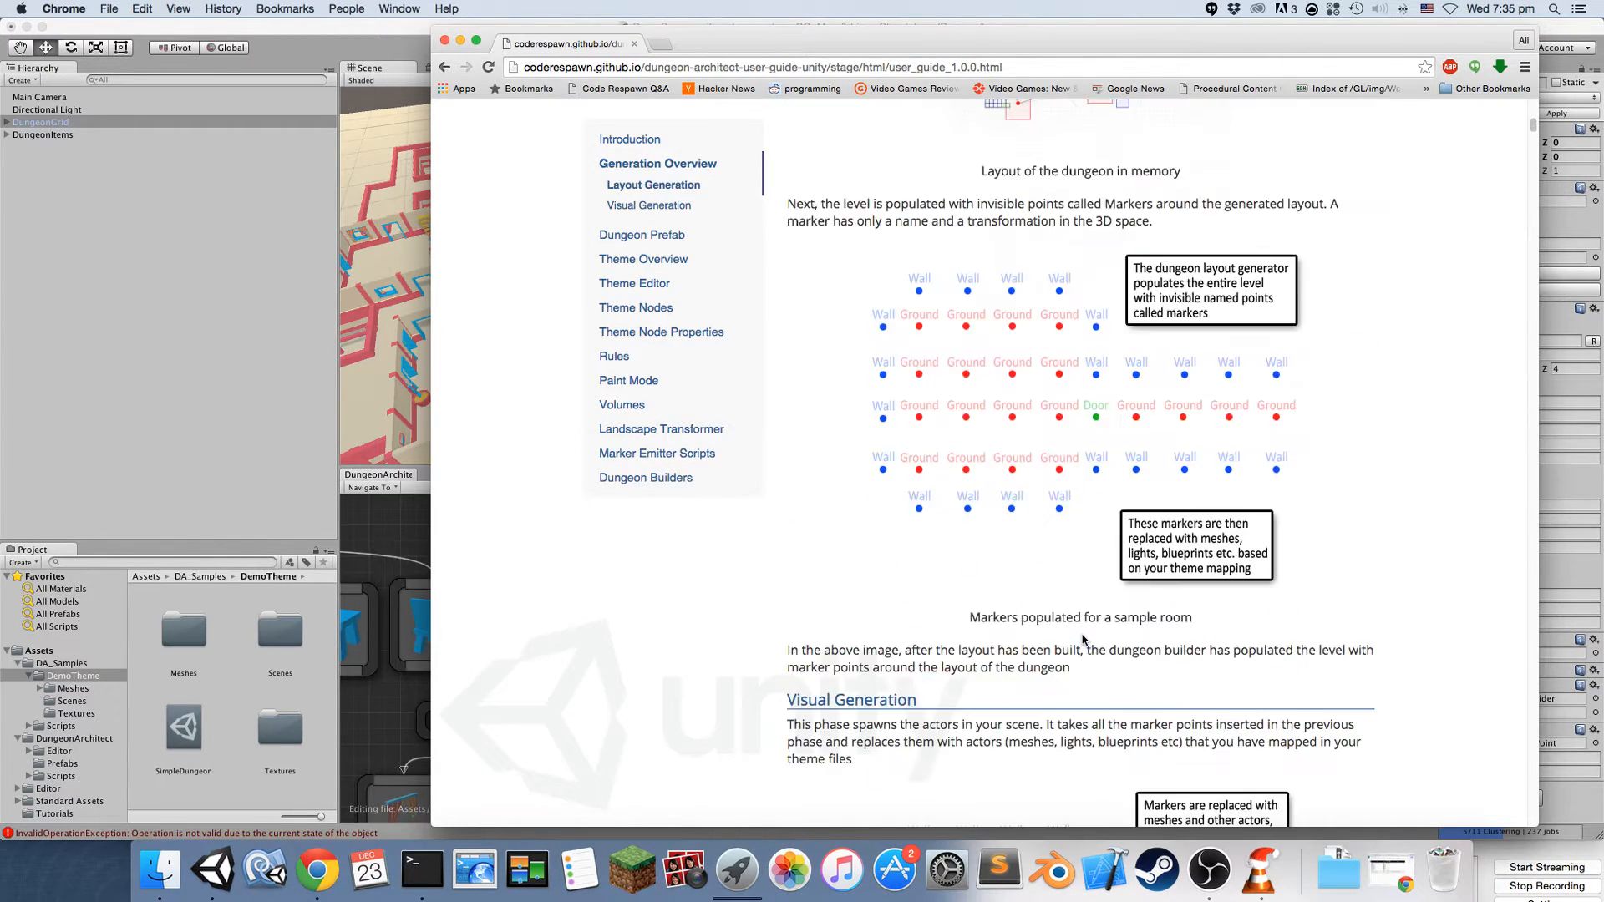
scroll(1083, 639, up, 6)
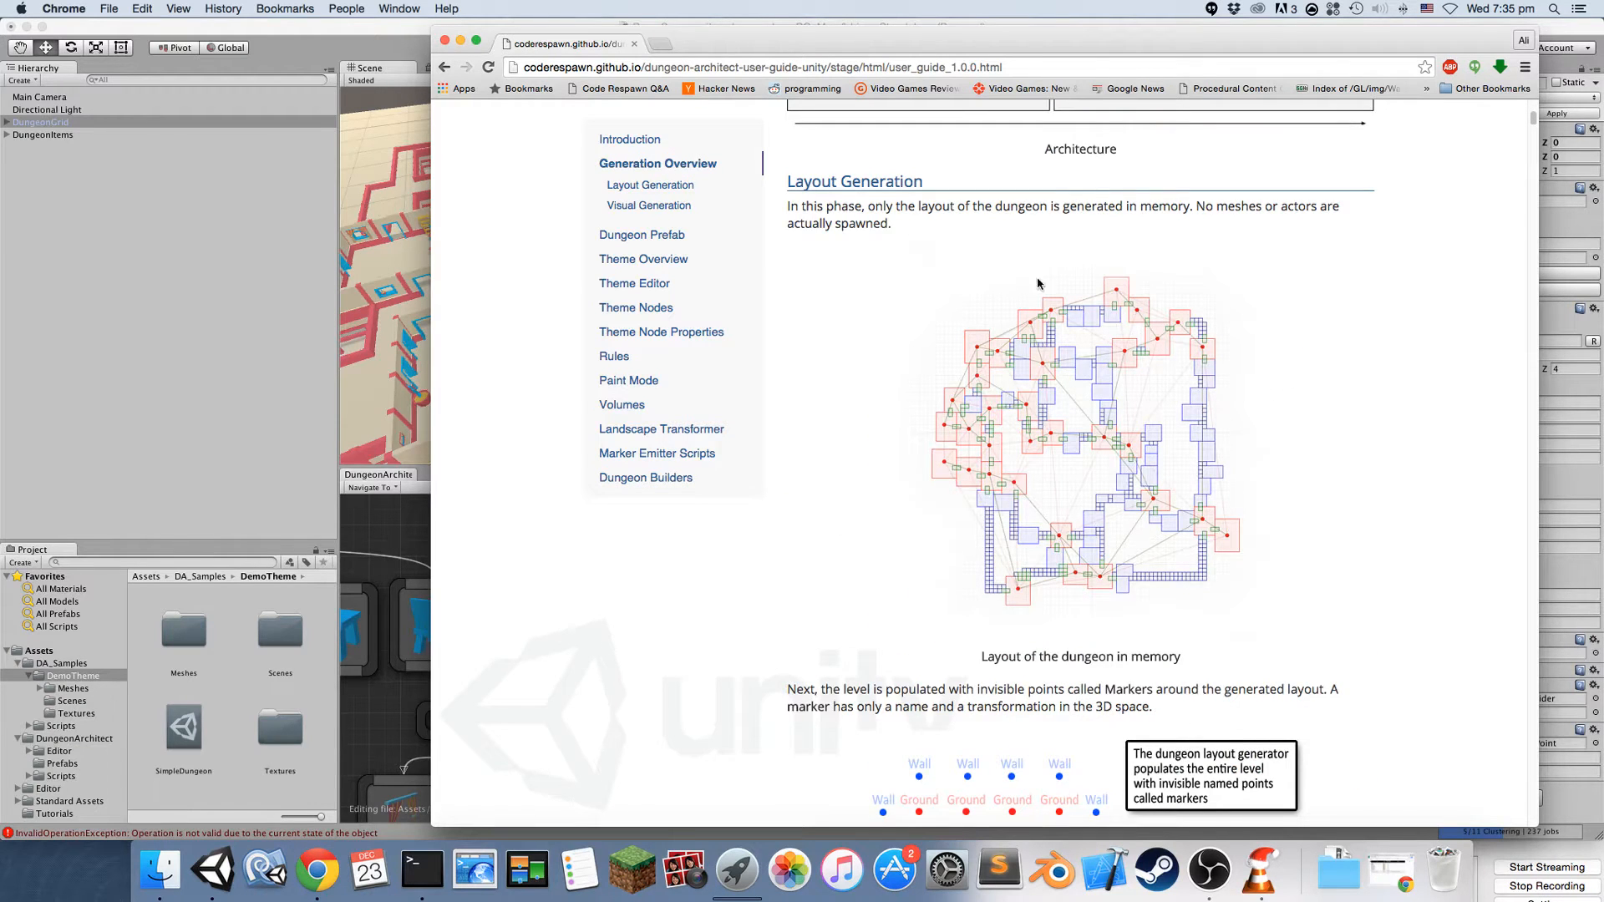
scroll(1021, 585, down, 3)
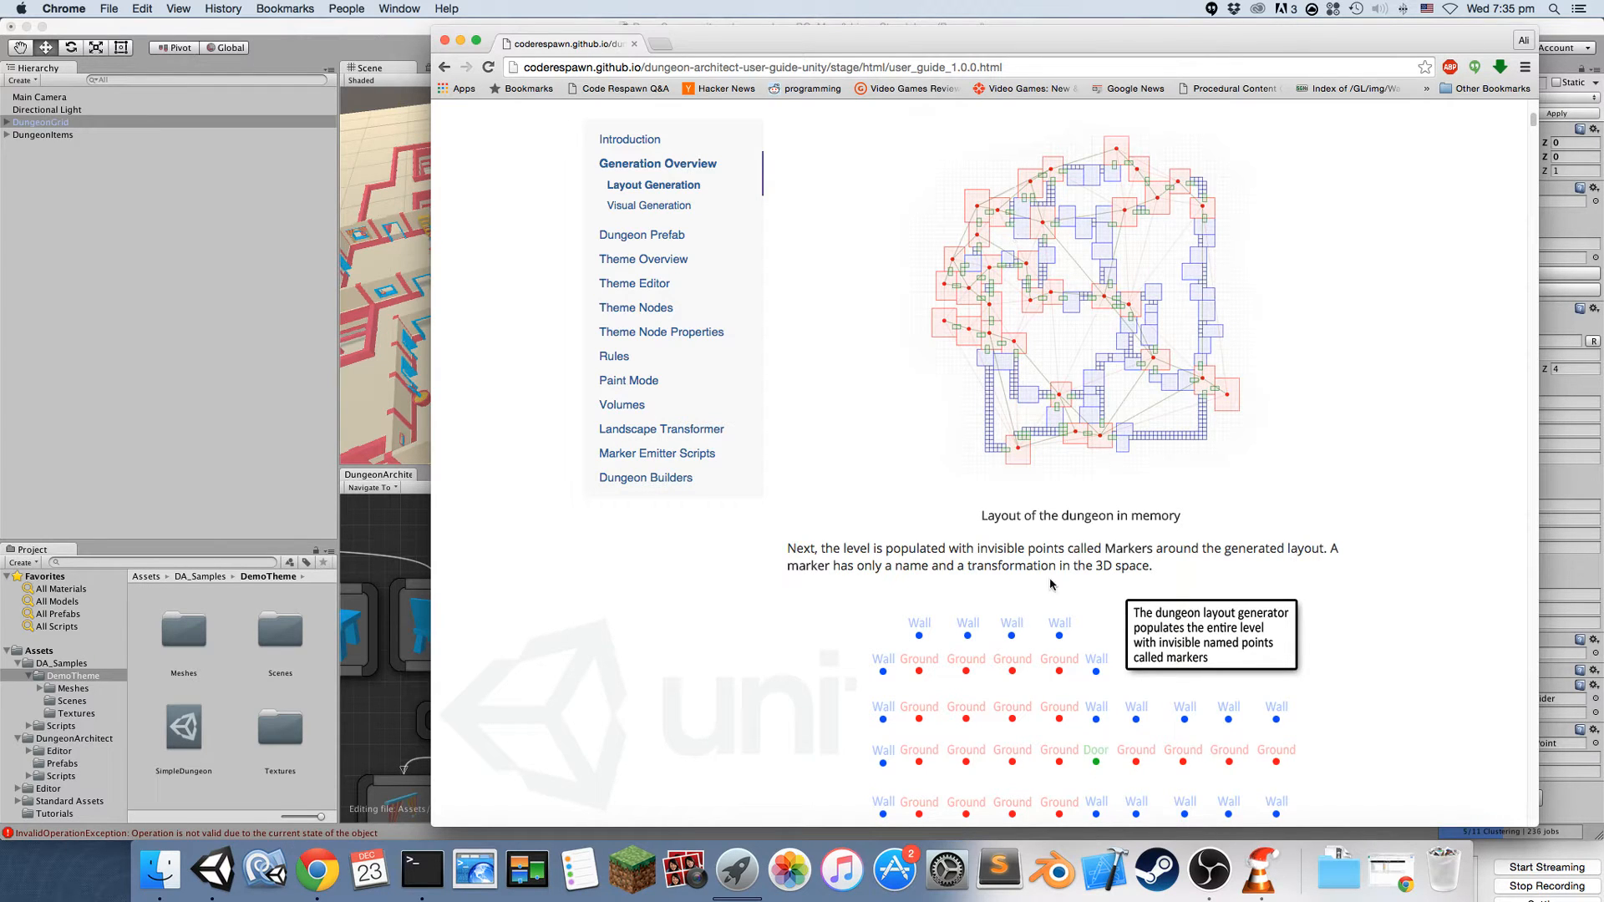
scroll(1063, 588, down, 3)
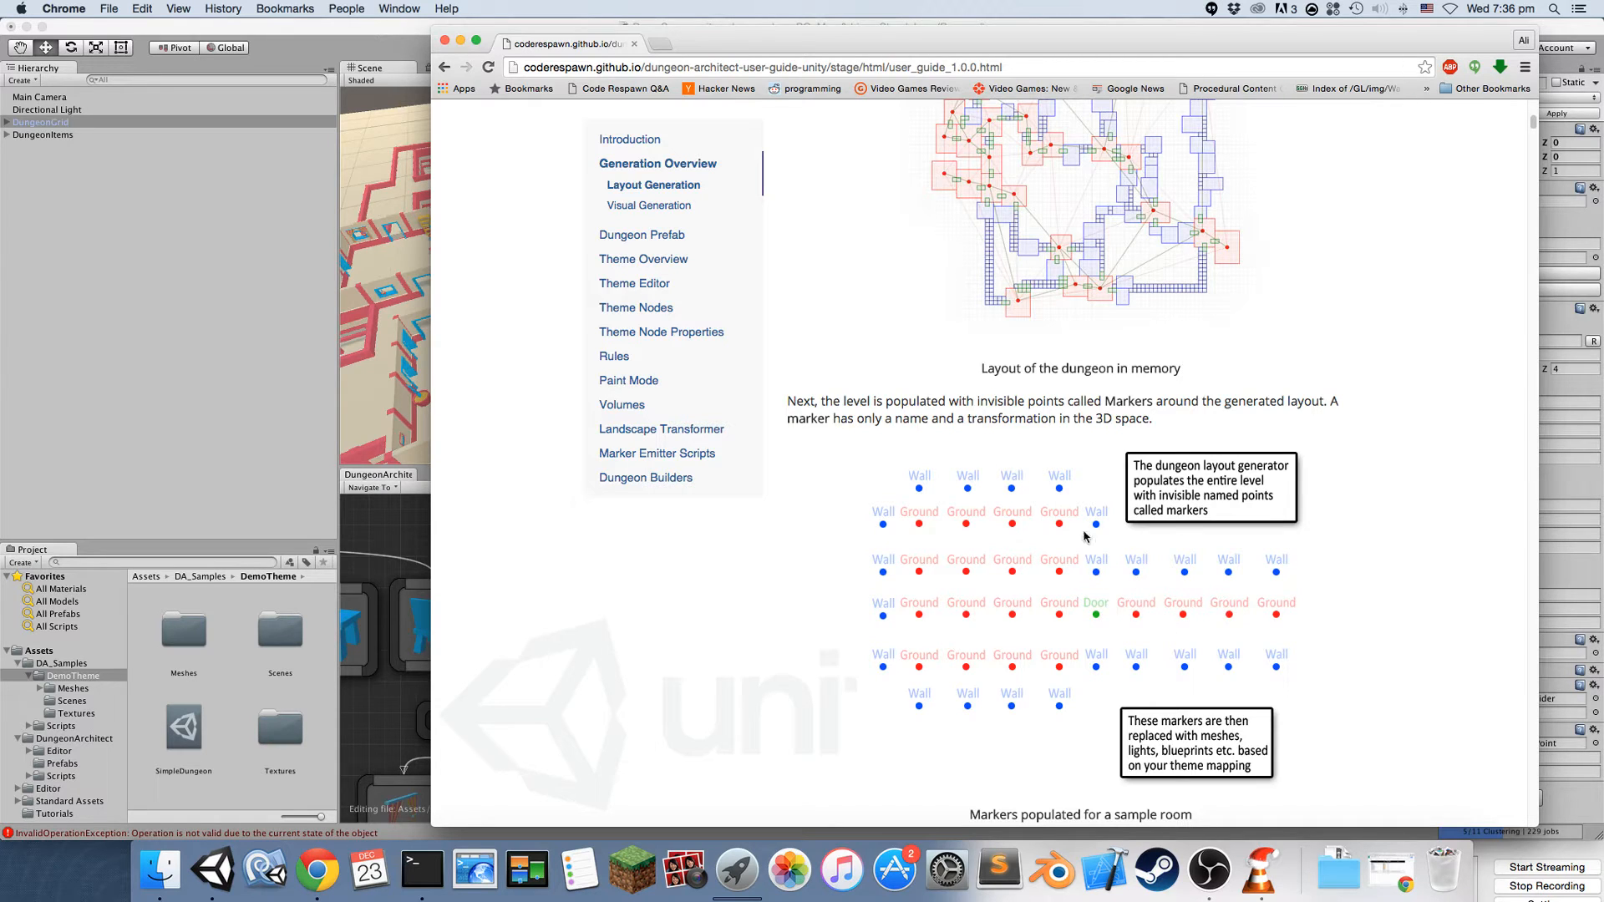
scroll(1063, 520, up, 3)
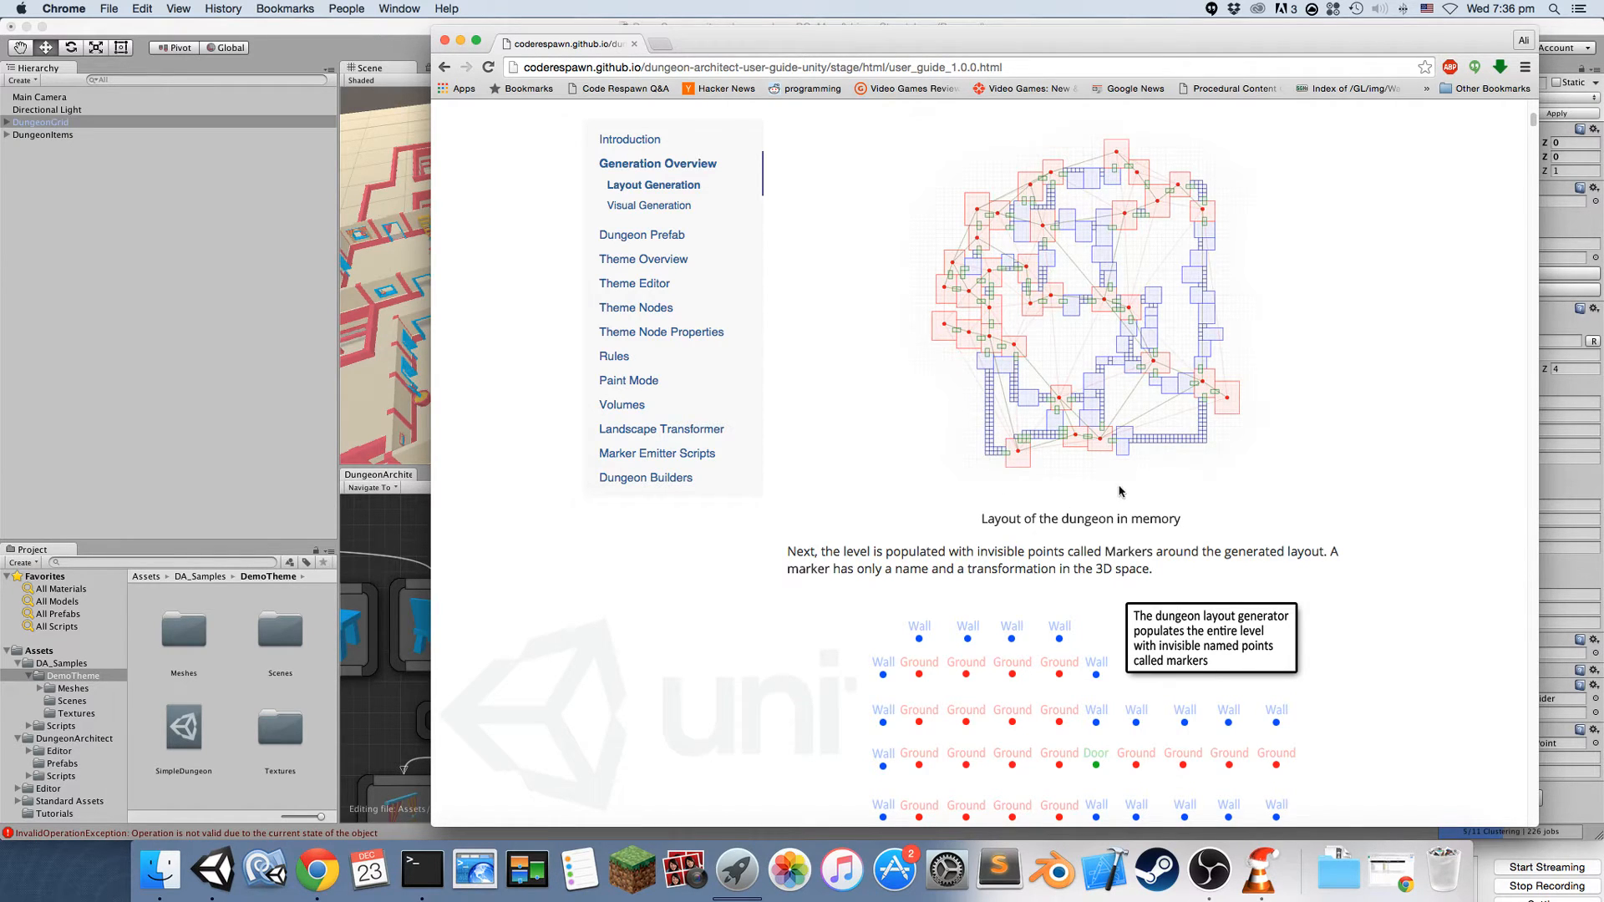
scroll(1120, 491, down, 5)
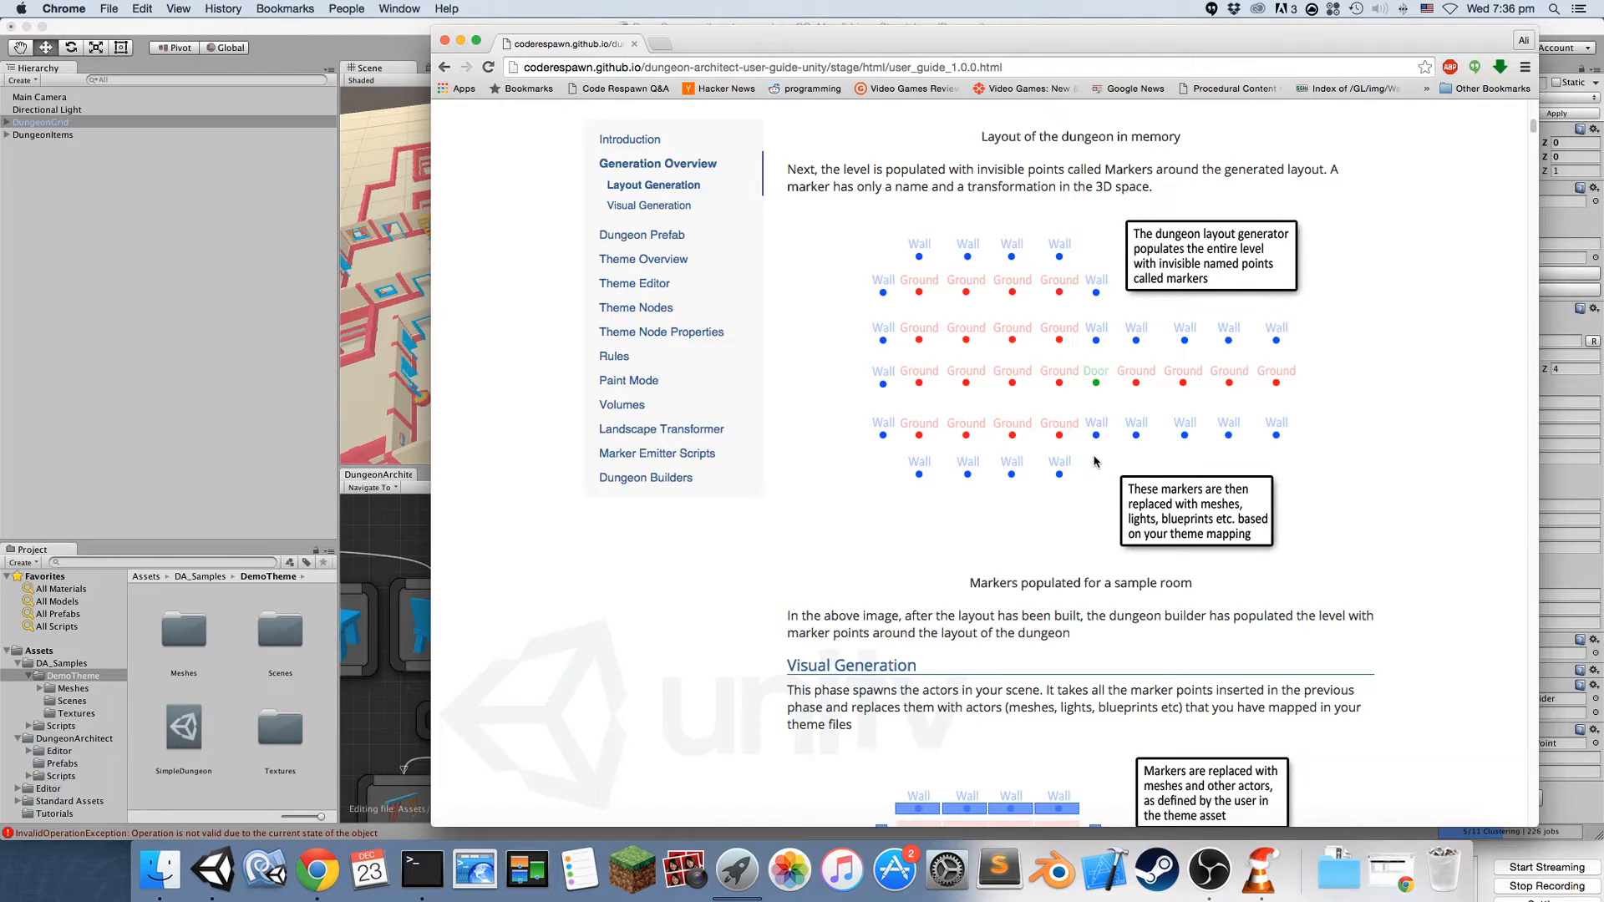
Review the architecture diagram again and the Visual Generation section on replacing markers with meshes through a theme mapping
scroll(1096, 461, up, 15)
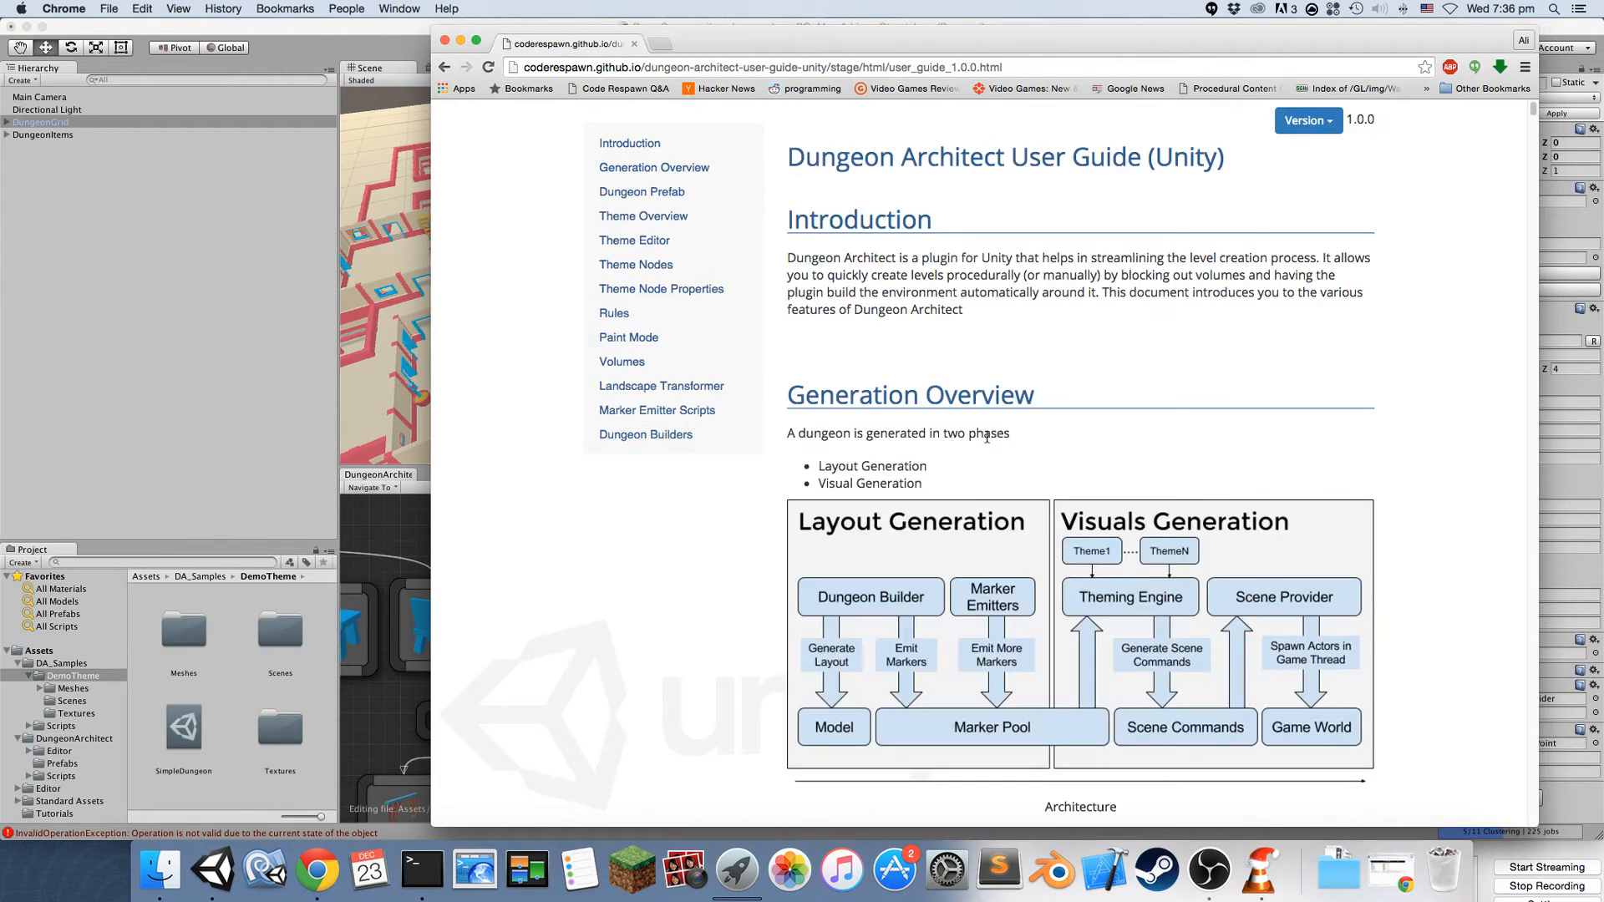
scroll(1053, 719, down, 3)
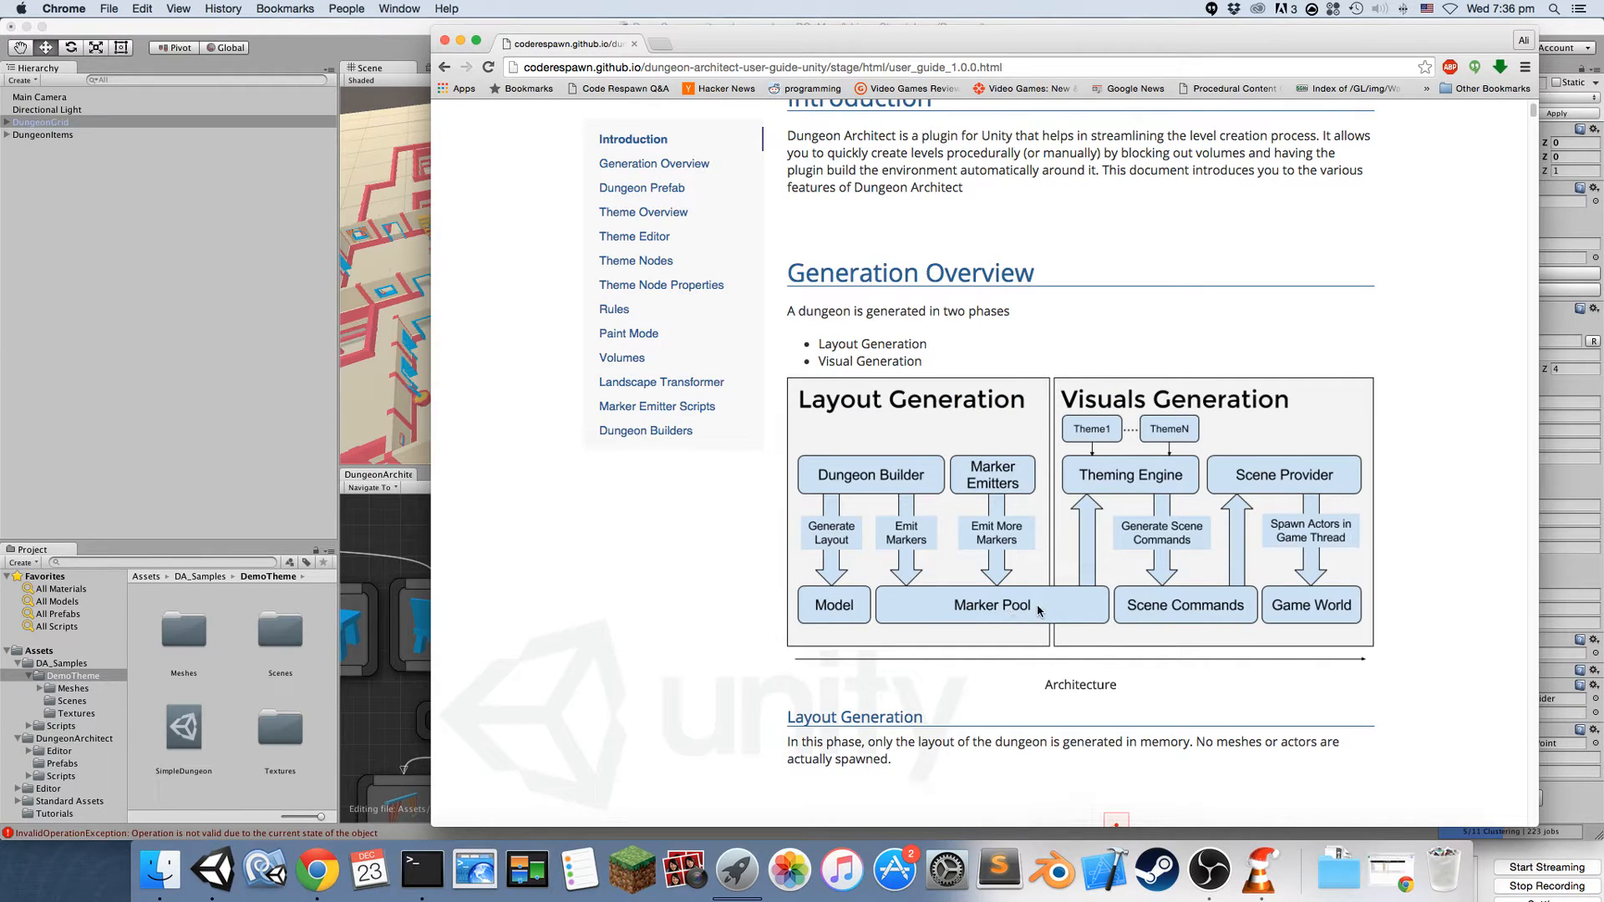
scroll(1061, 603, down, 15)
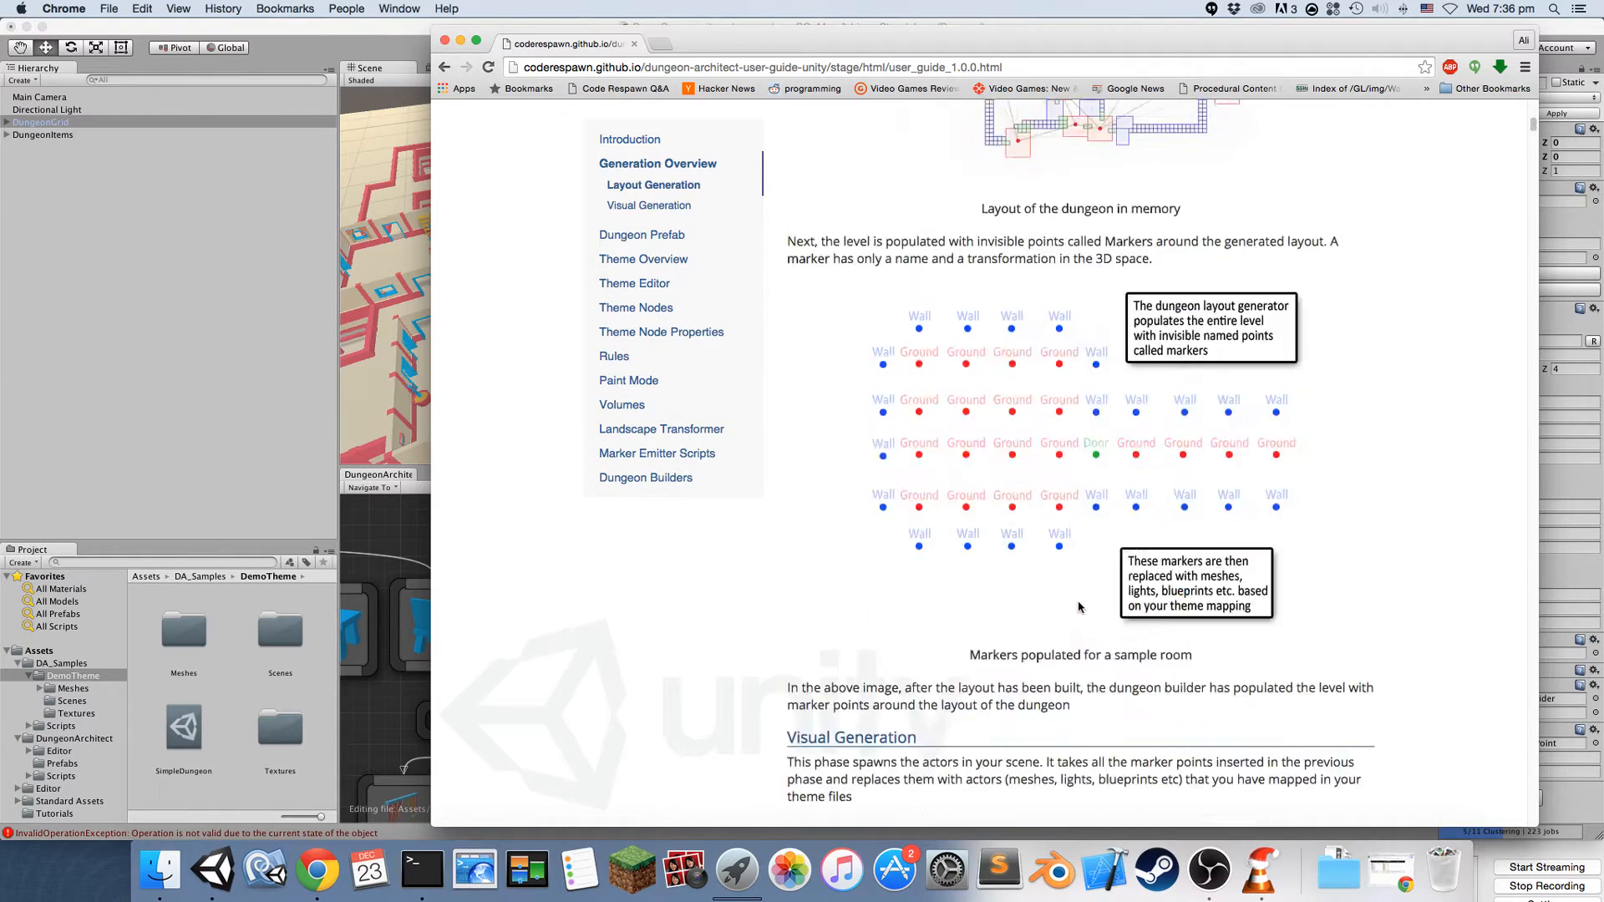
scroll(1243, 465, down, 2)
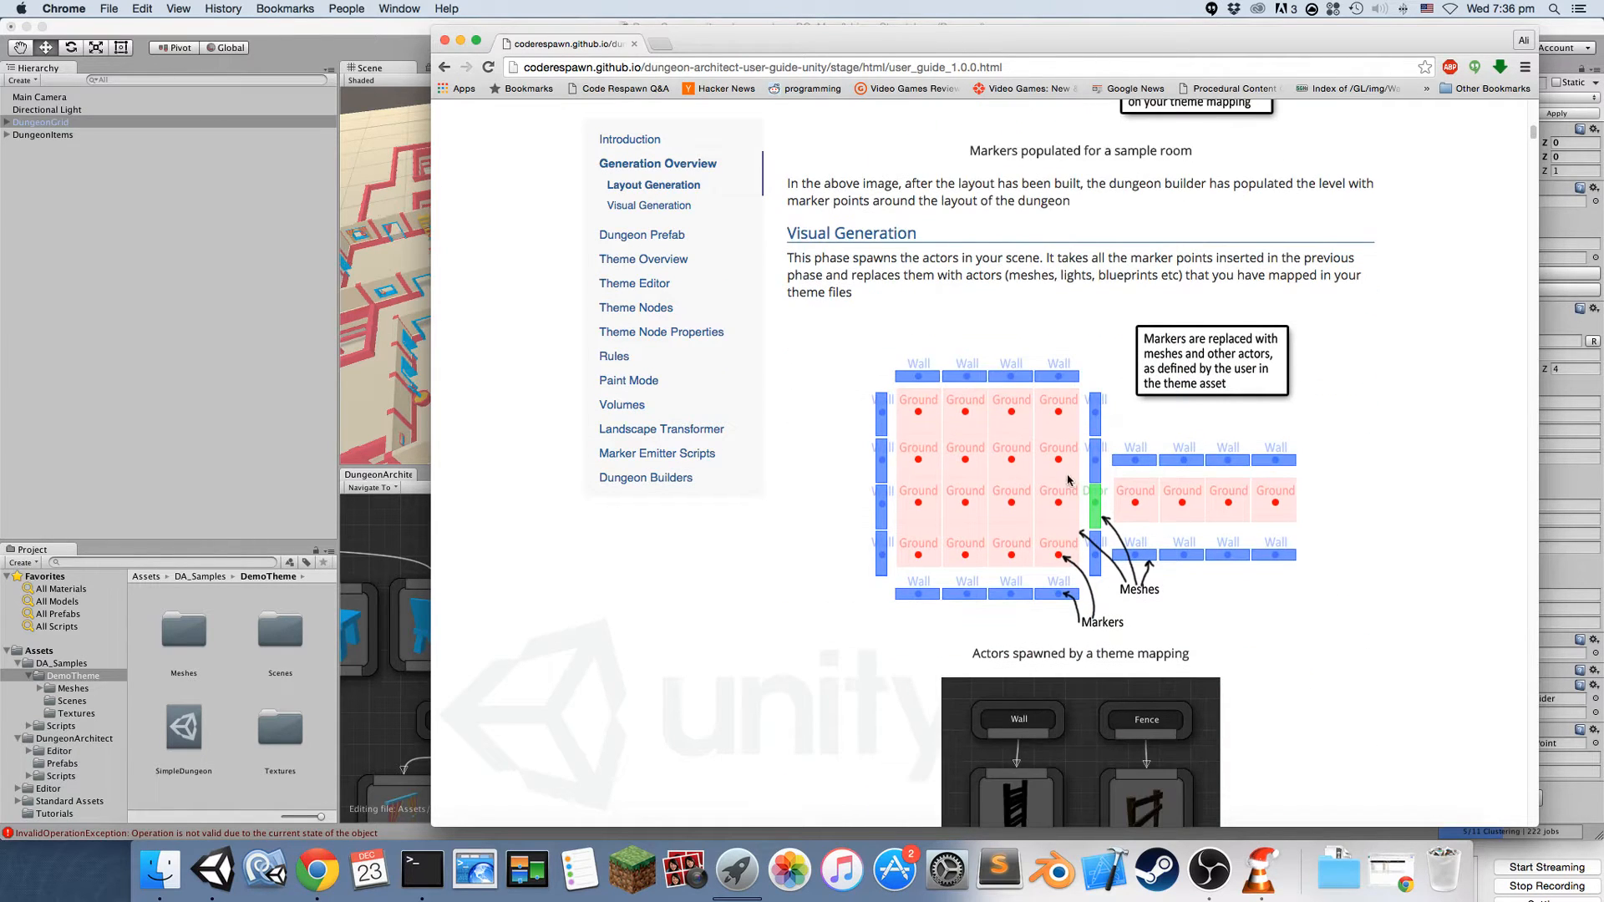
scroll(1053, 426, down, 1)
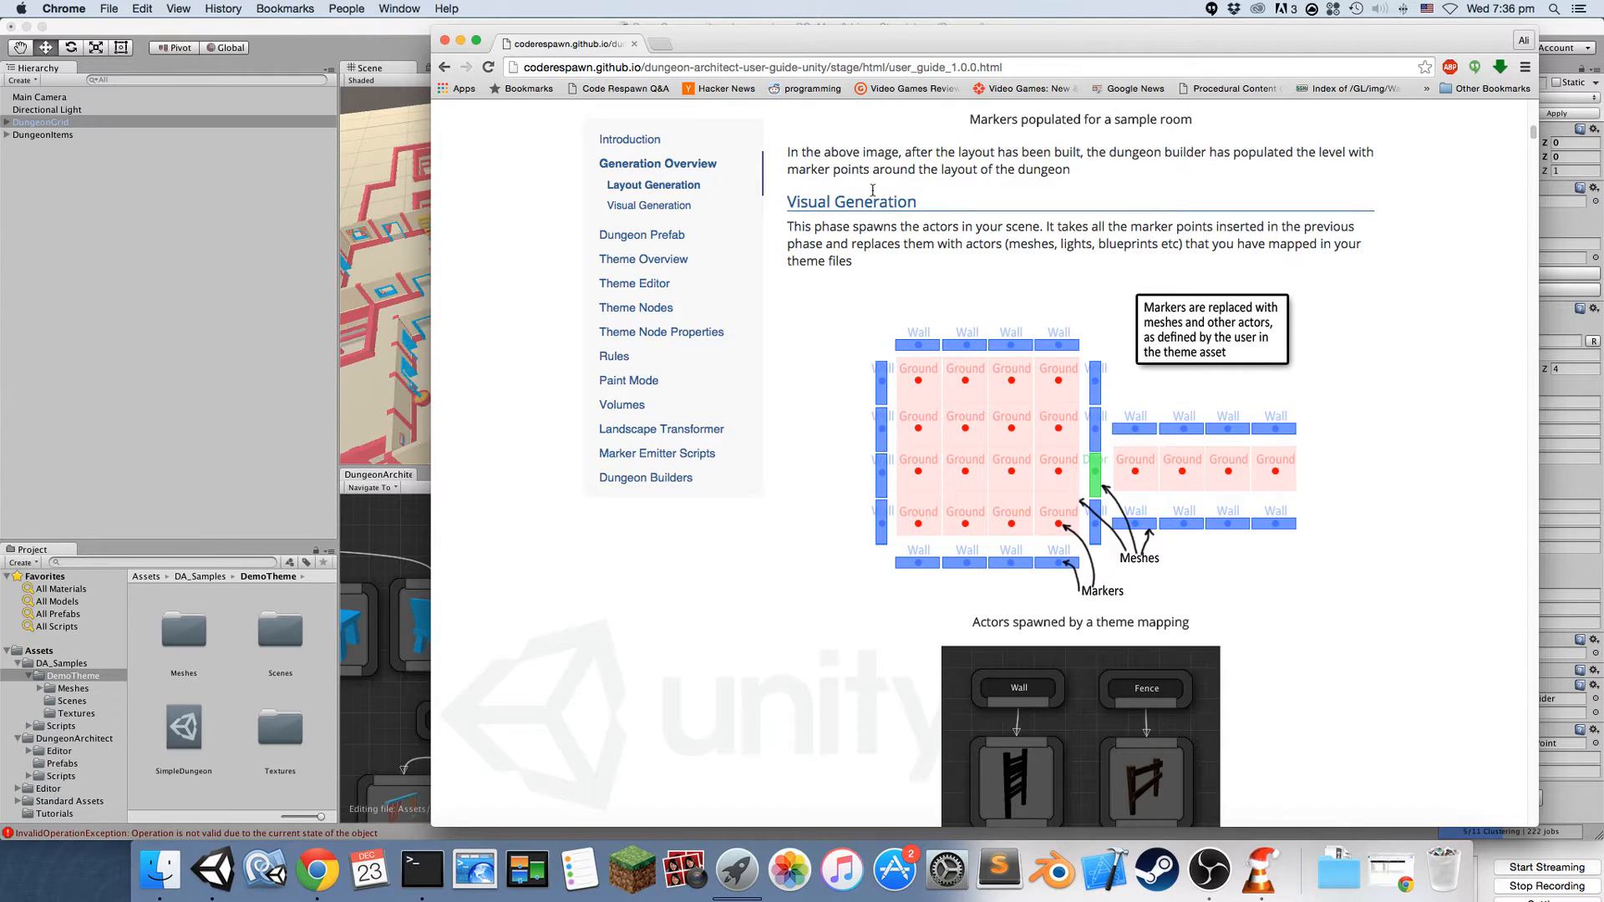
scroll(1104, 591, down, 2)
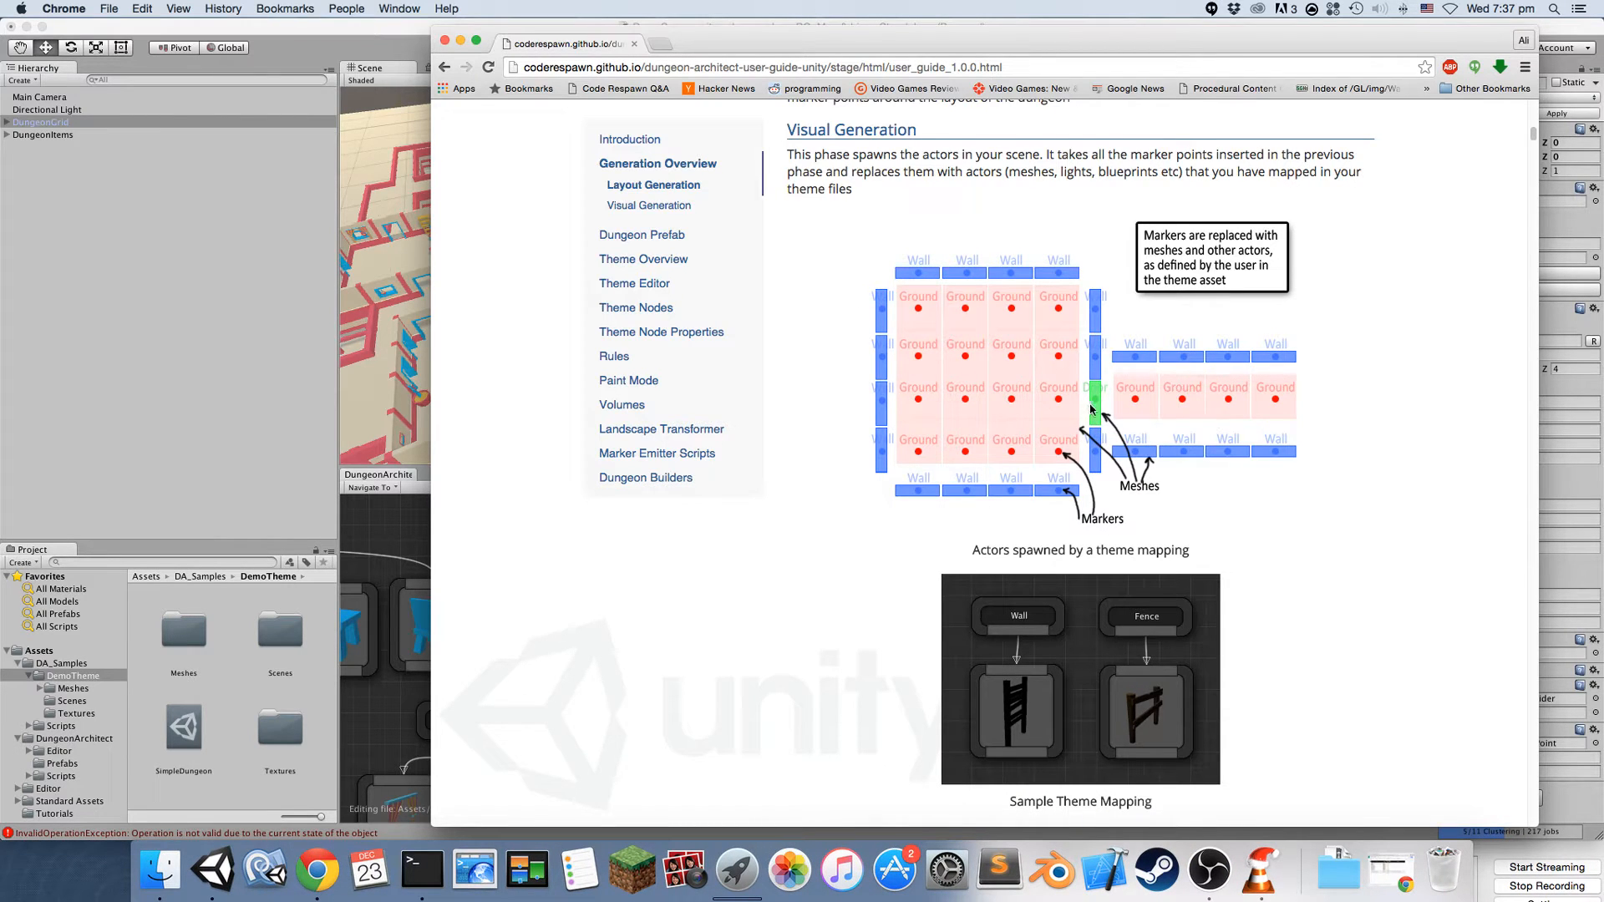
Switch back to Unity and inspect the Wall marker and its two wall mesh nodes in the SimpleDungeon theme graph
click(382, 544)
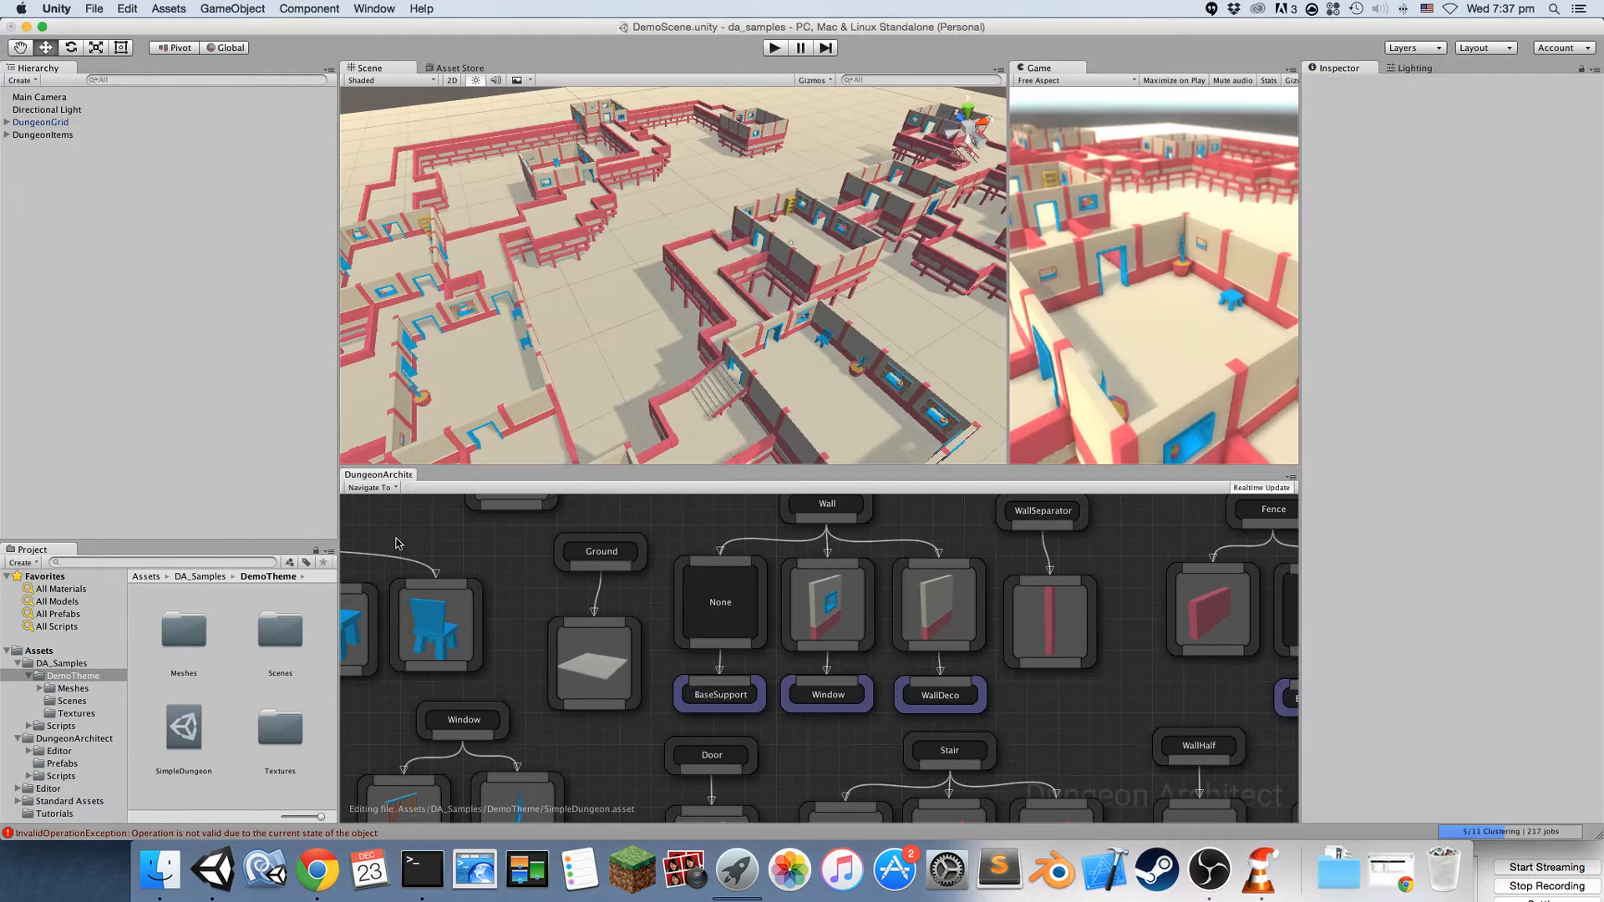
middle_drag(826, 535, 788, 617)
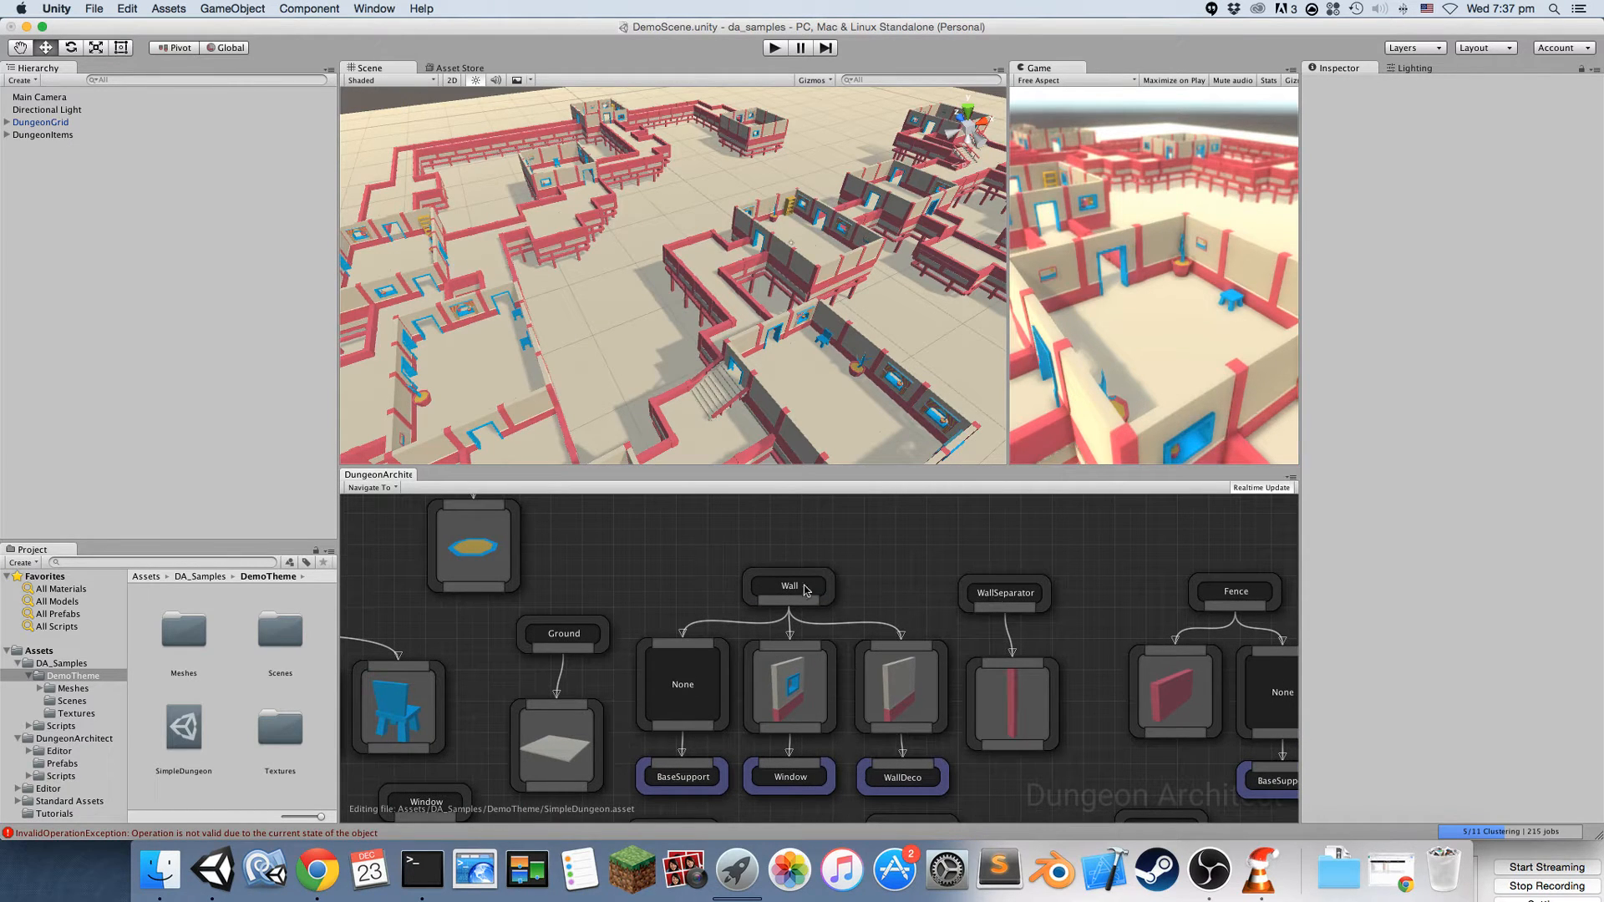
scroll(894, 213, up, 2)
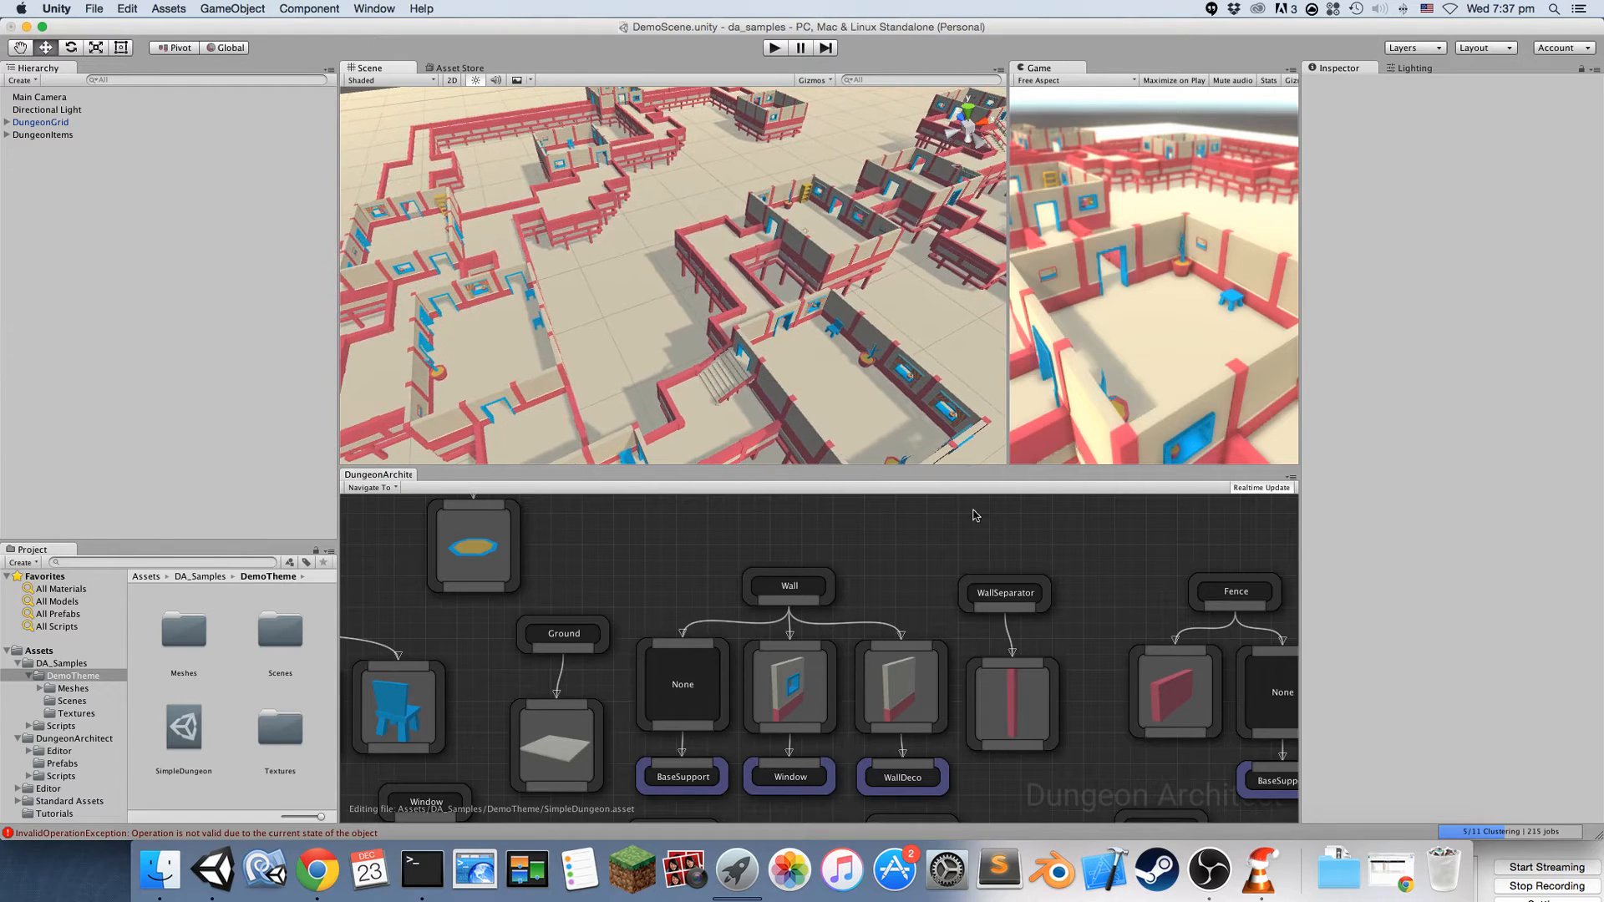
click(771, 670)
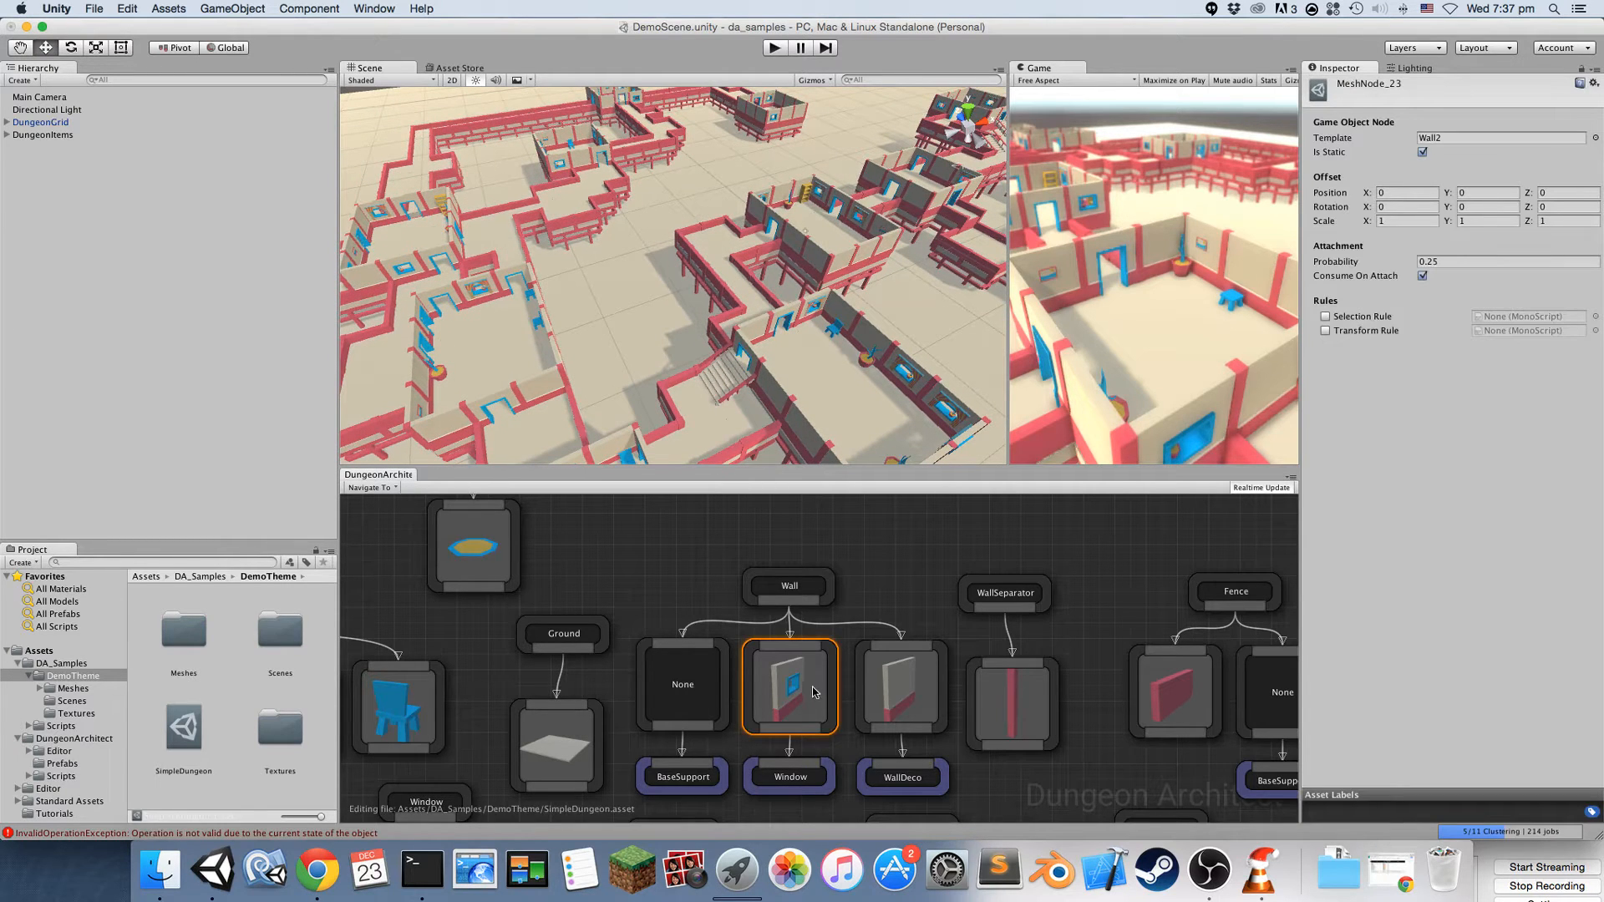
shift+click(899, 693)
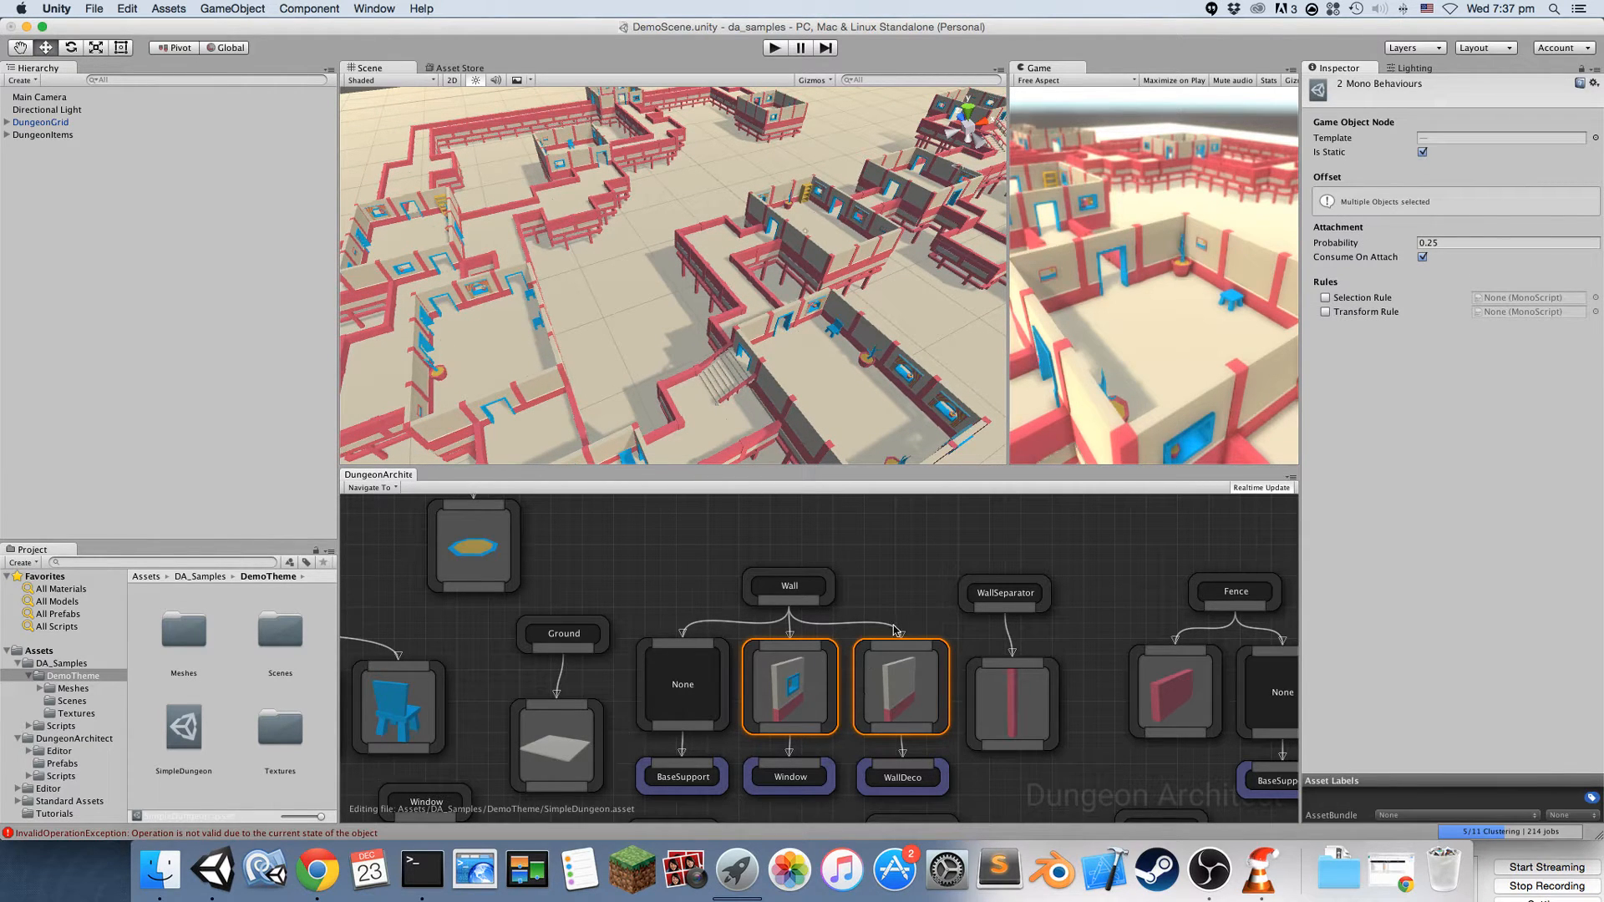
click(819, 590)
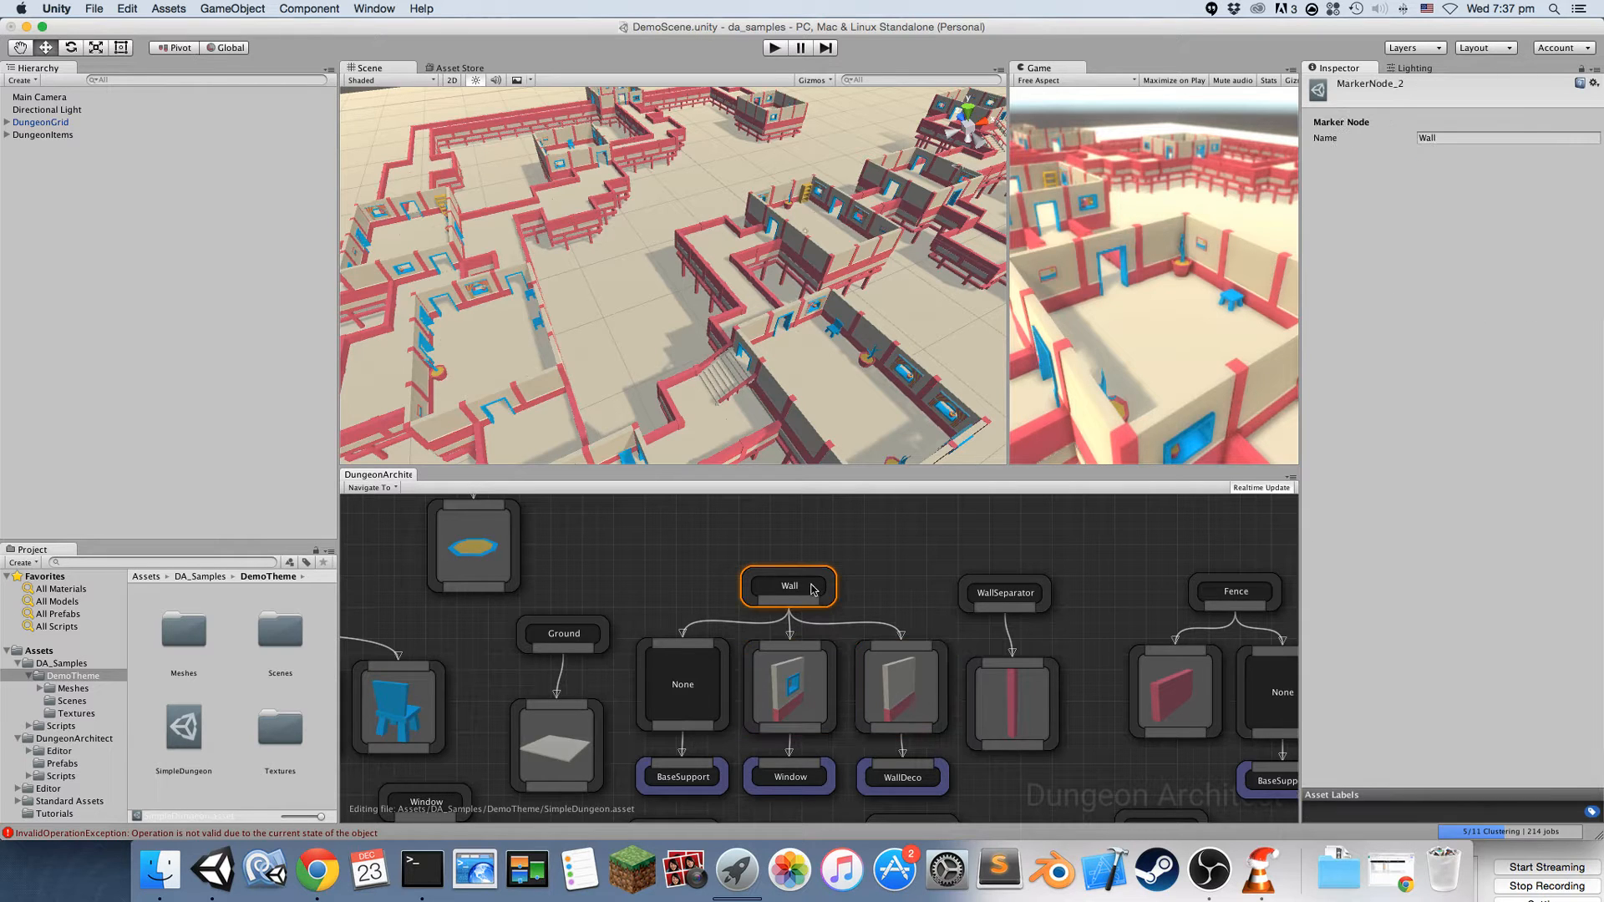
Disconnect the plain wall mesh node from the Wall marker to see the effect on the dungeon, and reconnect it
alt+drag(860, 338, 971, 360)
key(w)
right_drag(972, 360, 500, 387)
click(914, 592)
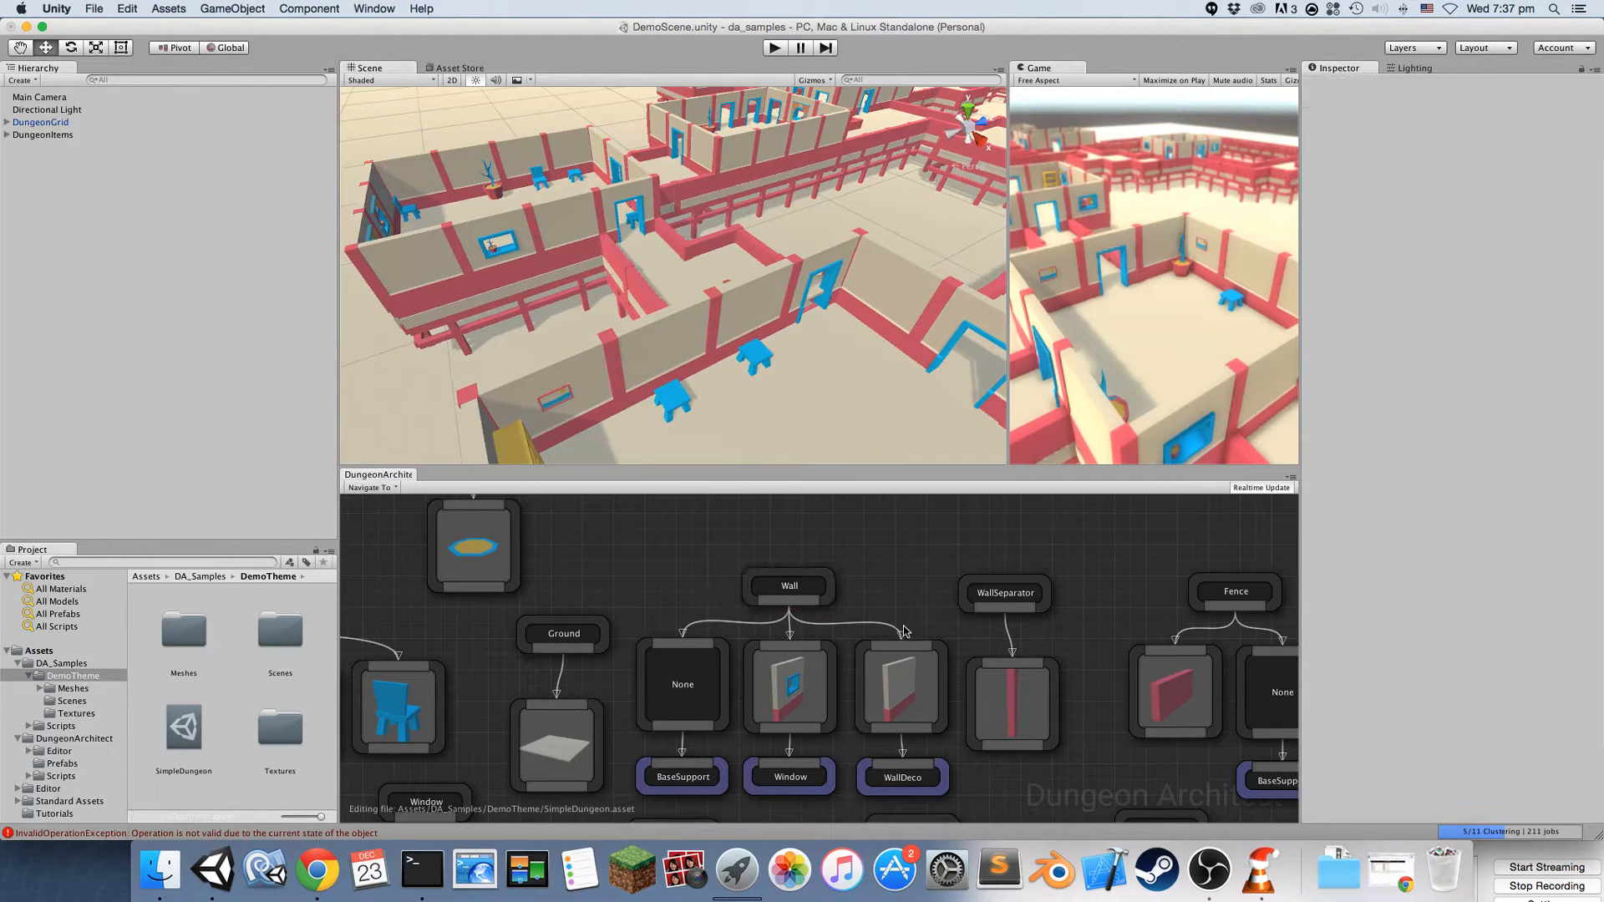
click(902, 650)
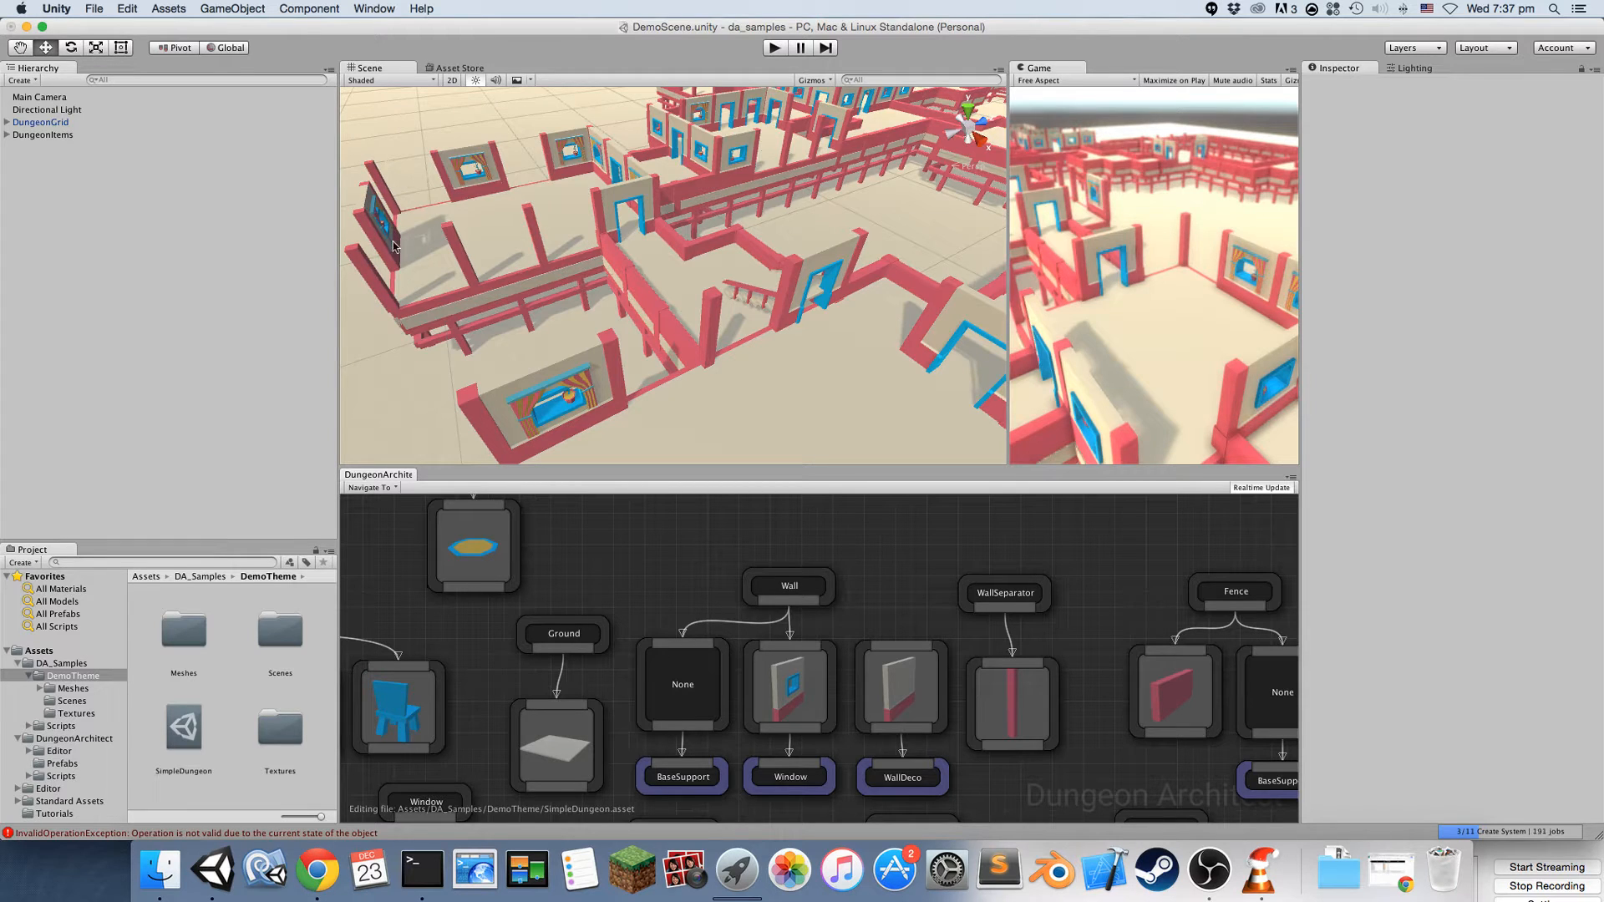
drag(790, 605, 887, 634)
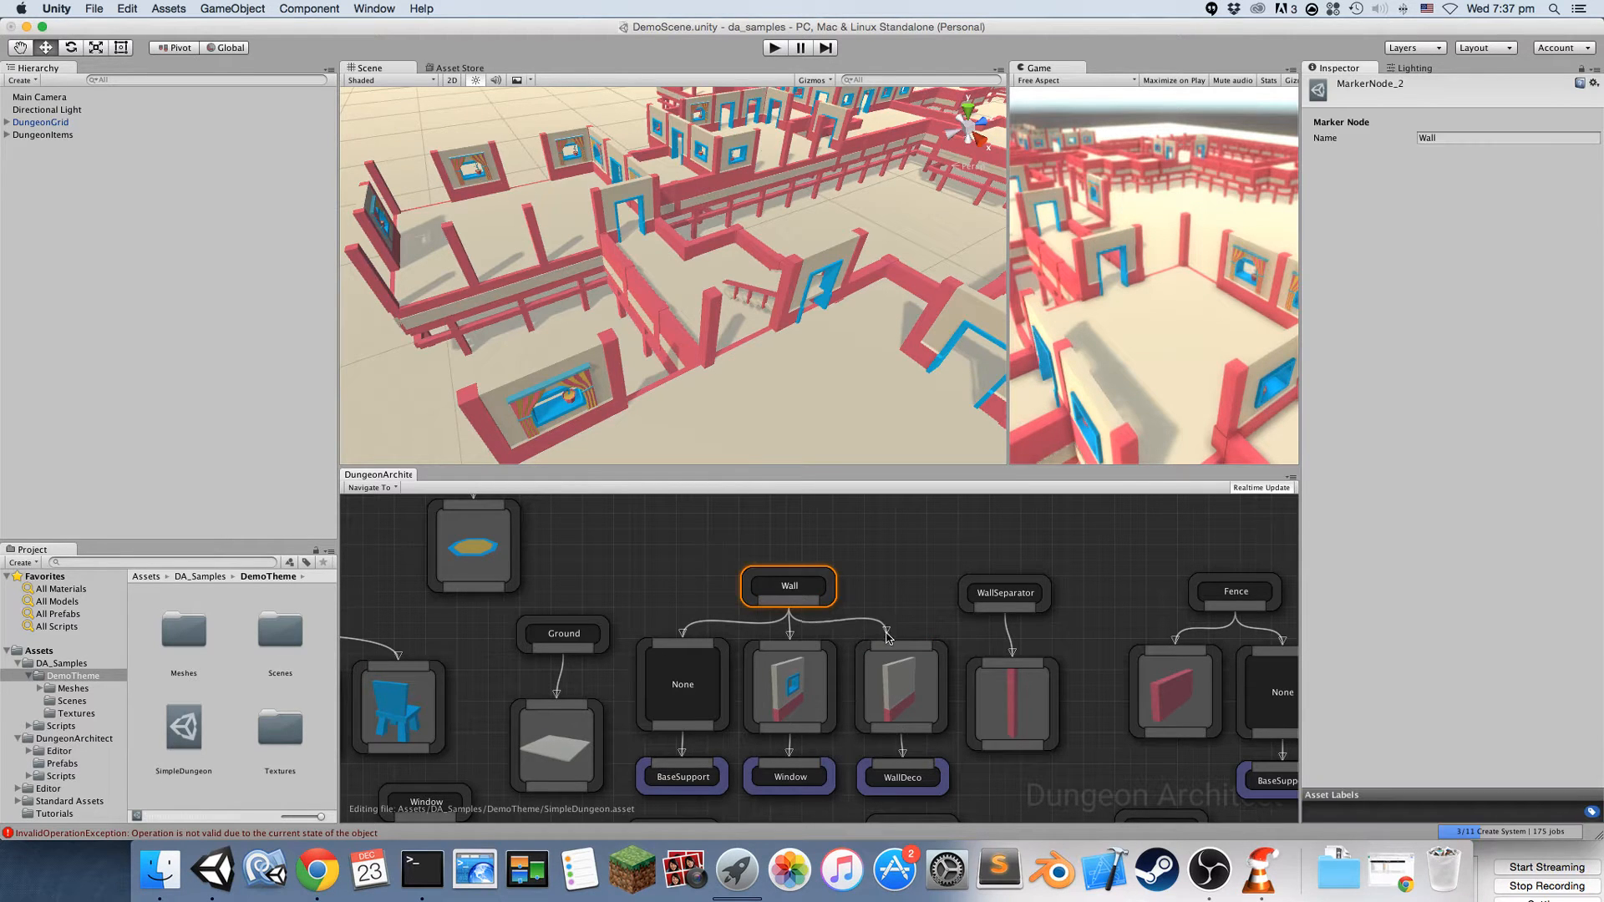
Set the attachment probability of the plain wall mesh node to 1 and look over the updated dungeon
alt+drag(751, 355, 502, 393)
click(894, 686)
click(1444, 264)
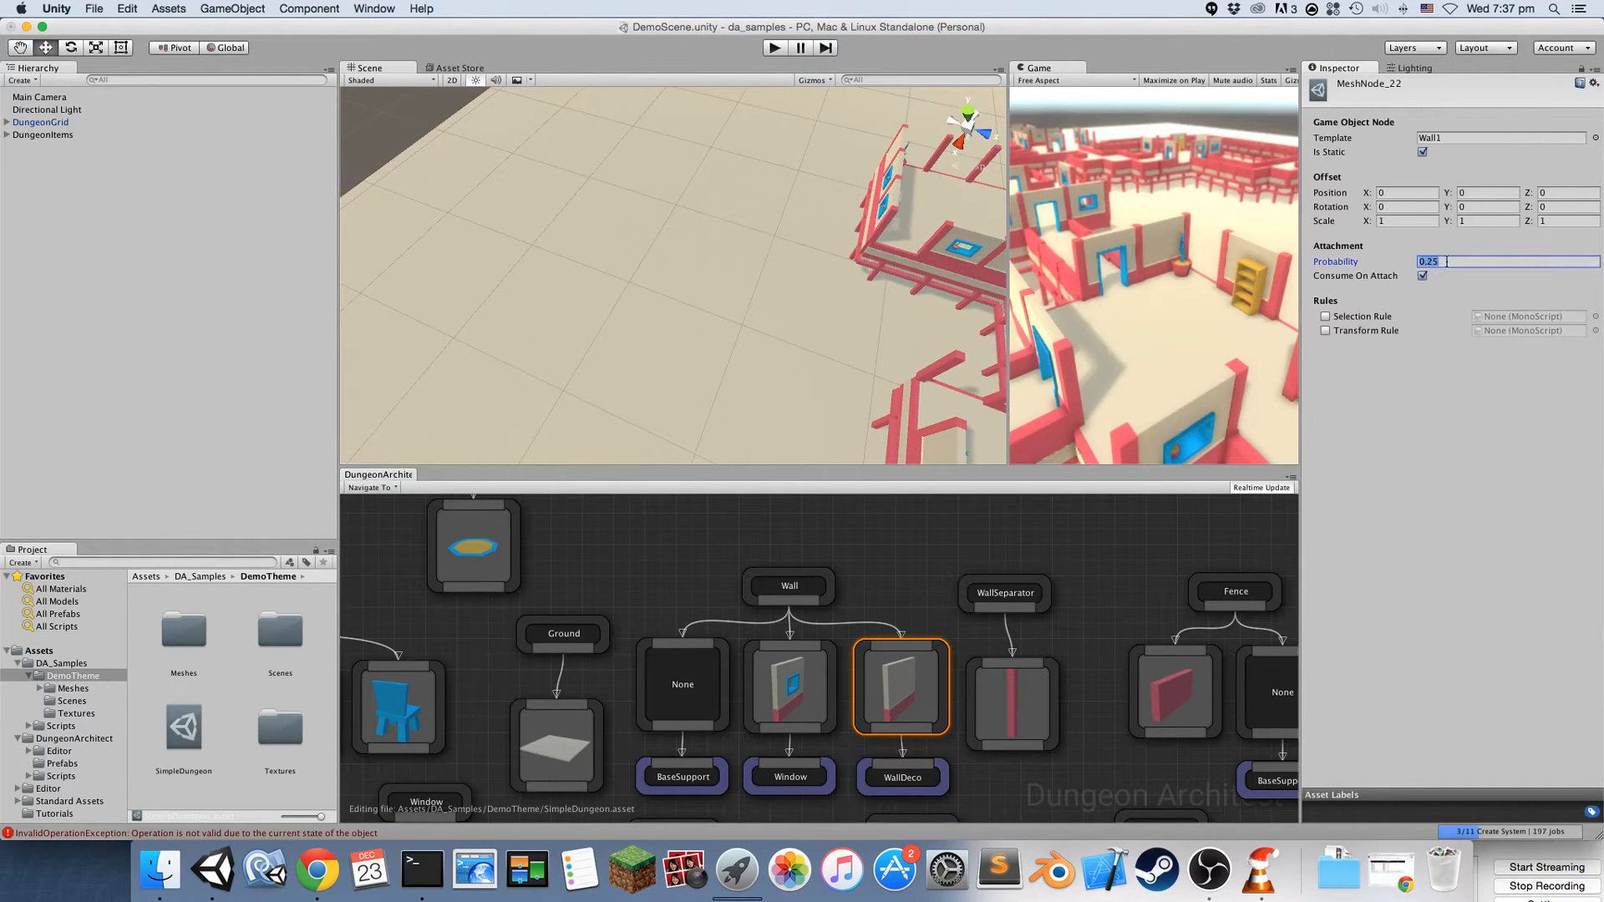
text(1)
right_drag(634, 273, 1403, 68)
key(w)
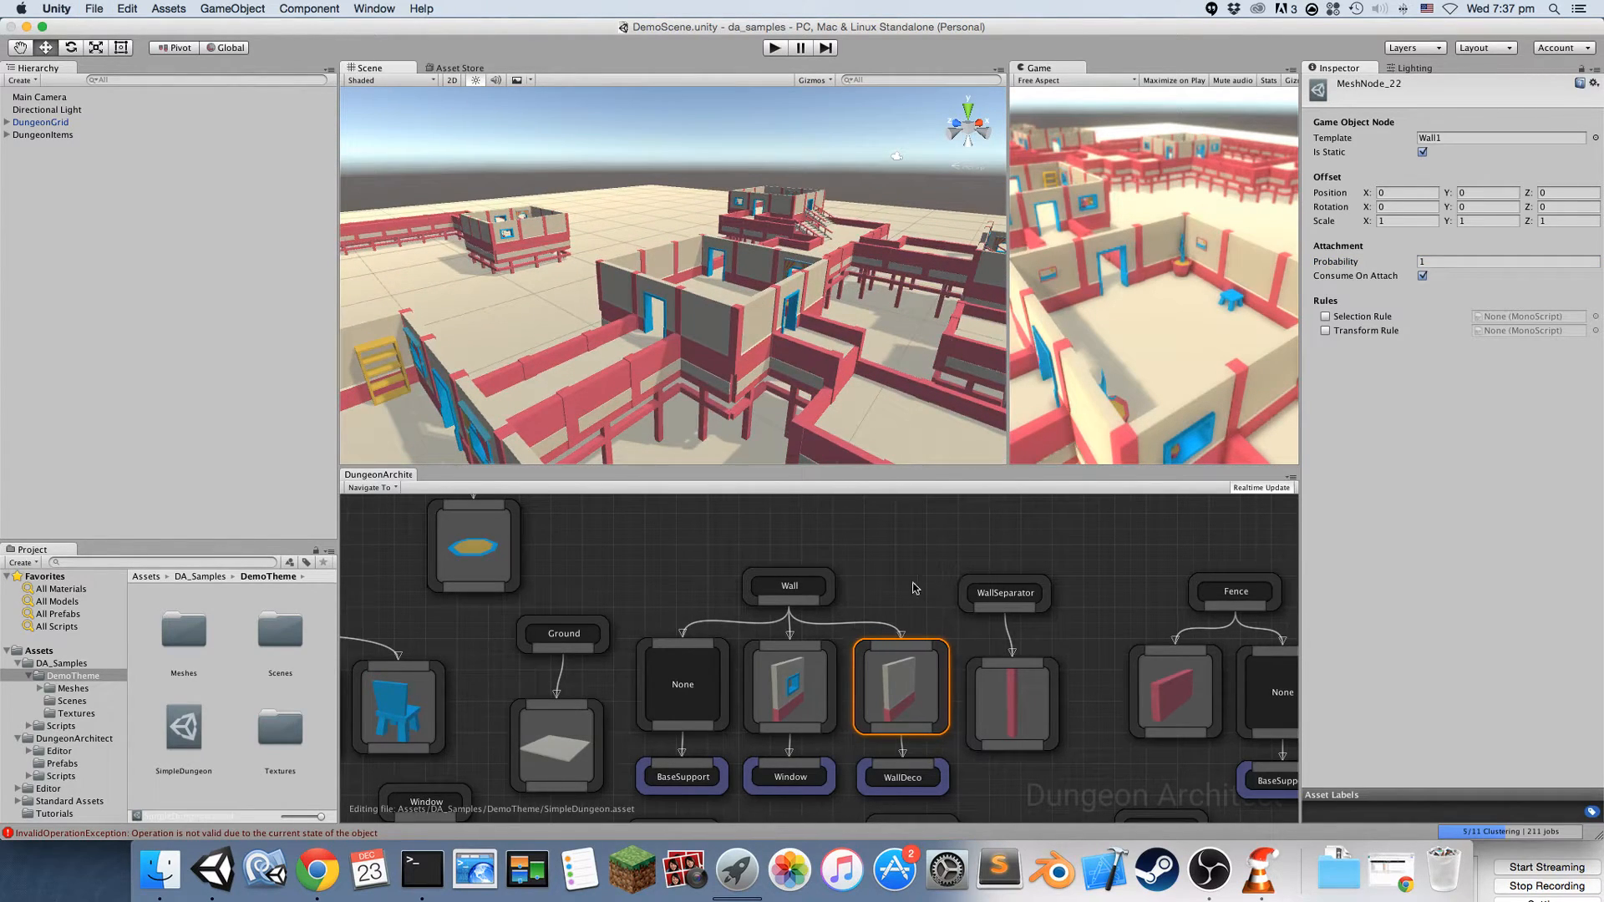
Destroy the dungeon built by DungeonGrid
right_drag(916, 589, 805, 602)
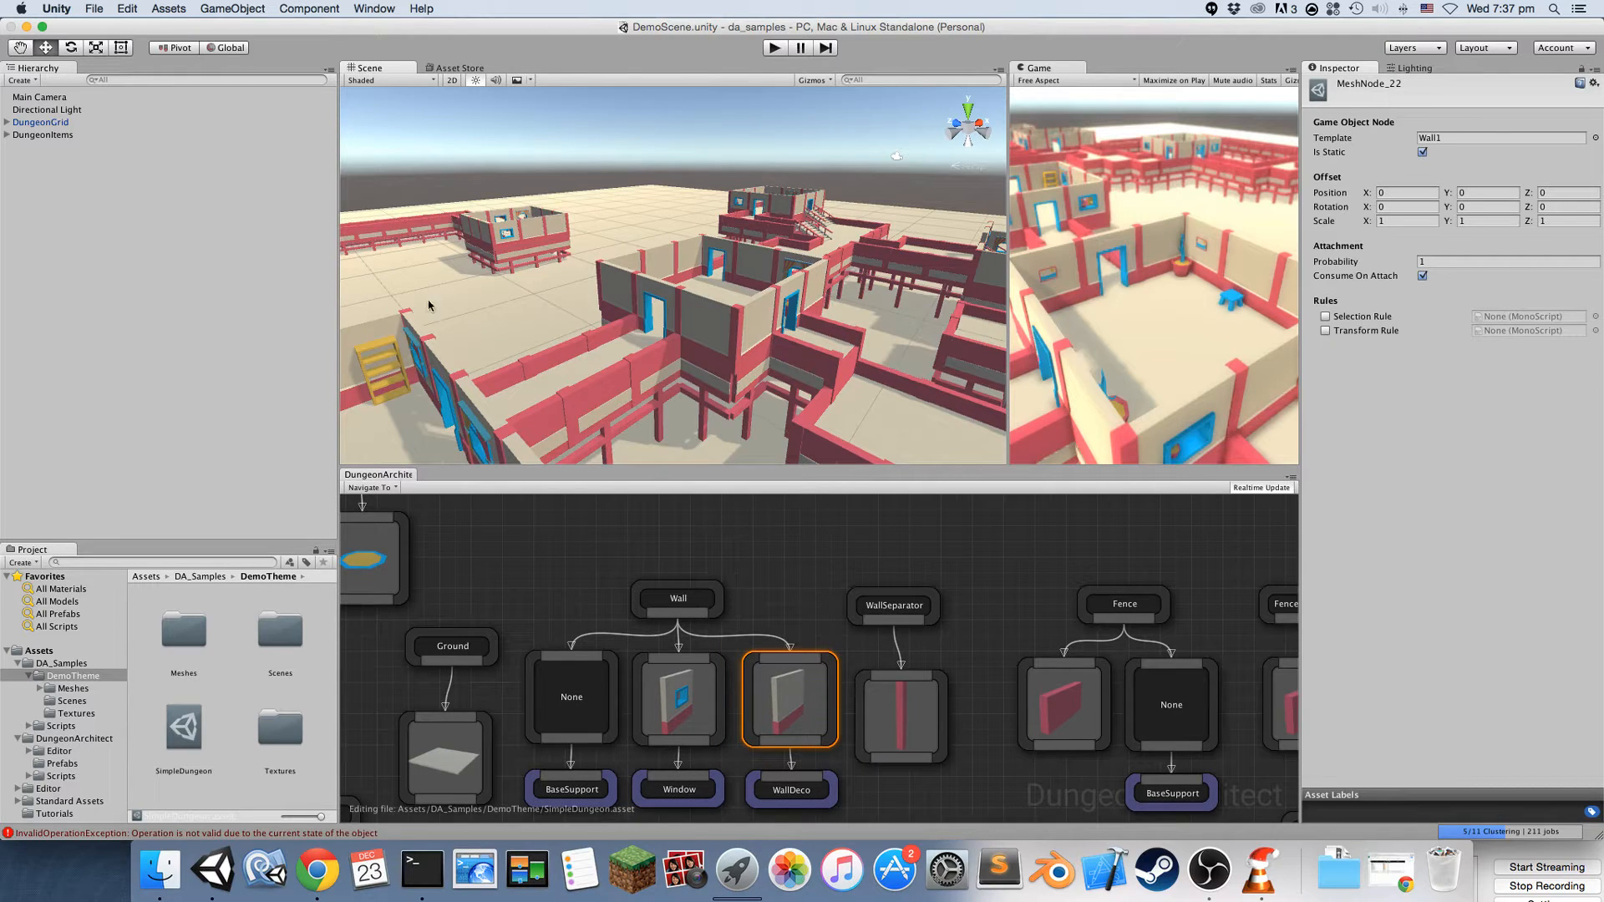
right_drag(603, 594, 924, 617)
click(57, 123)
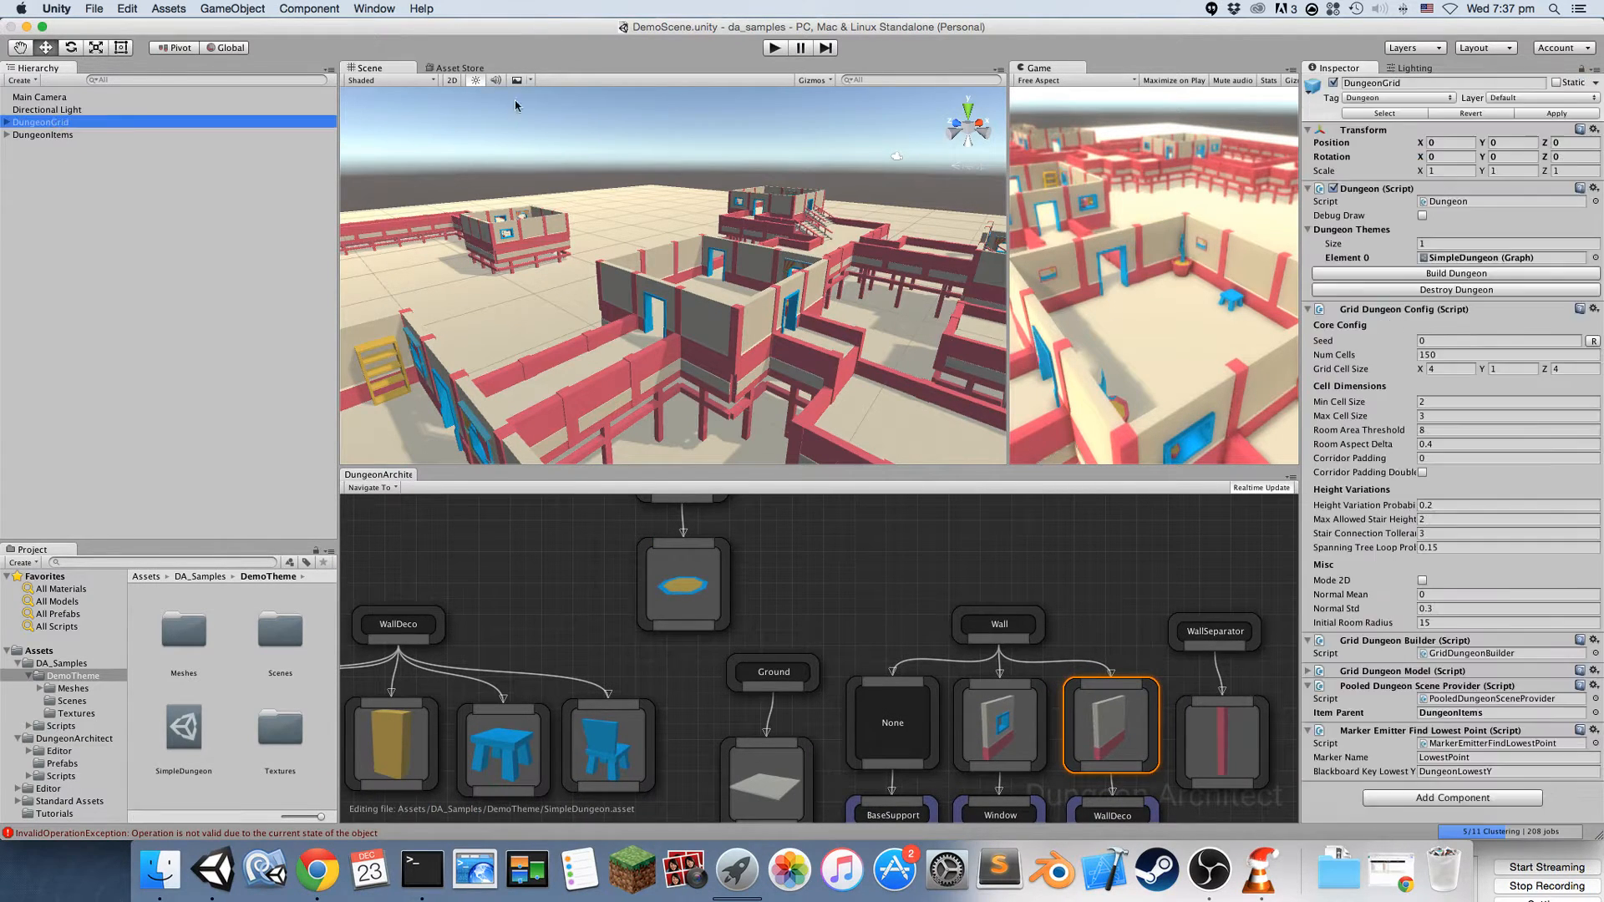
click(1454, 288)
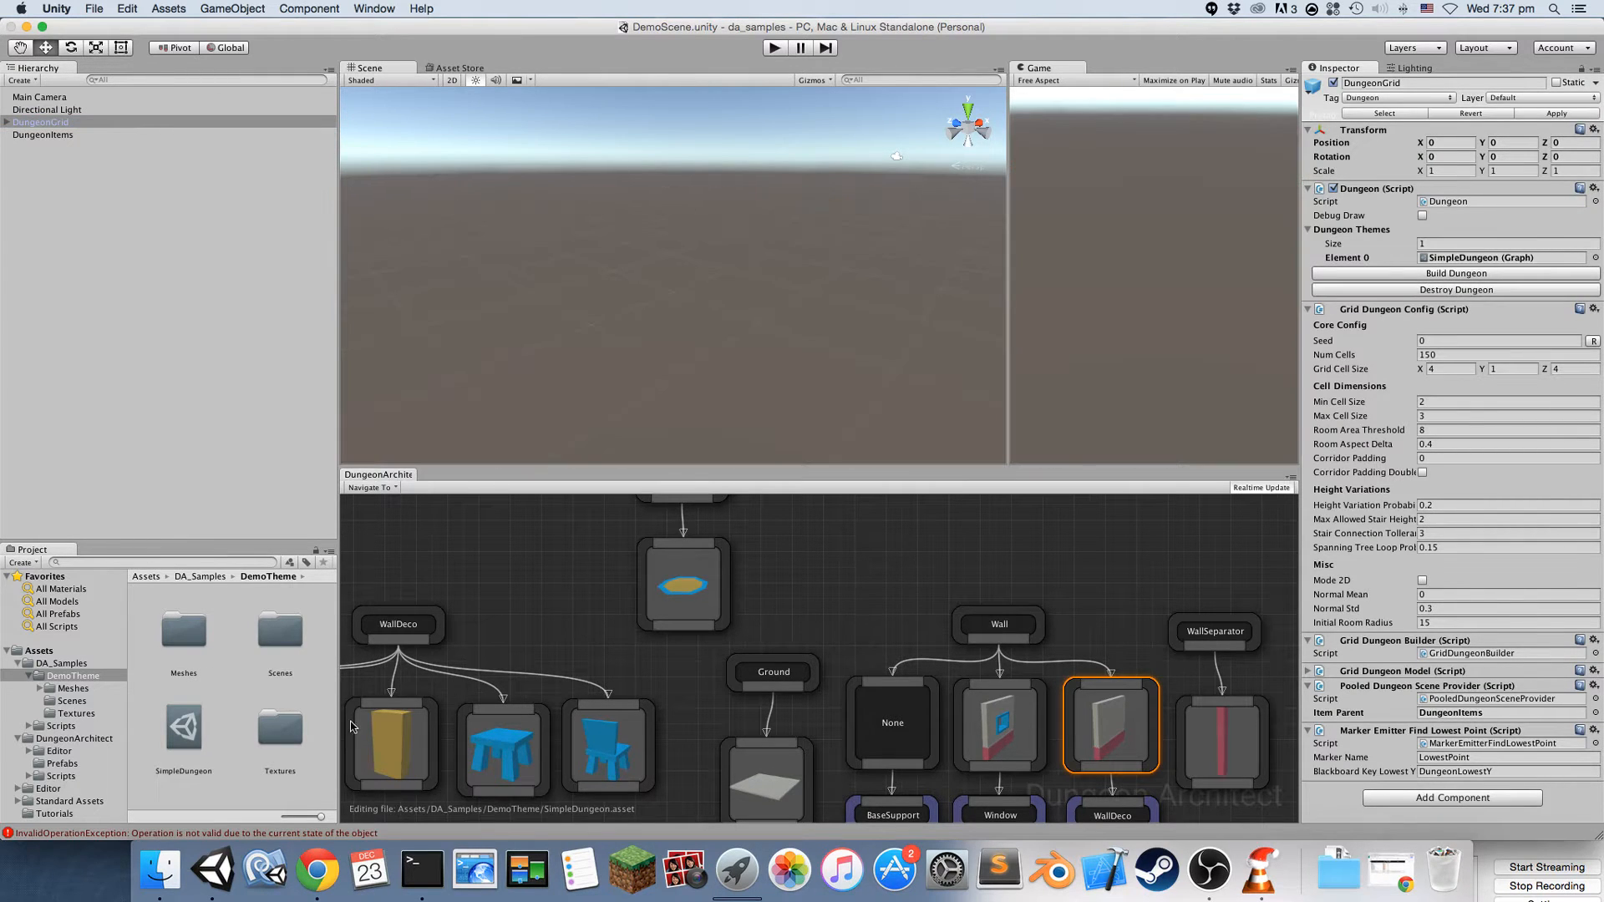
Create a new dungeon theme asset in the root Assets folder and rename it MyTheme
click(42, 651)
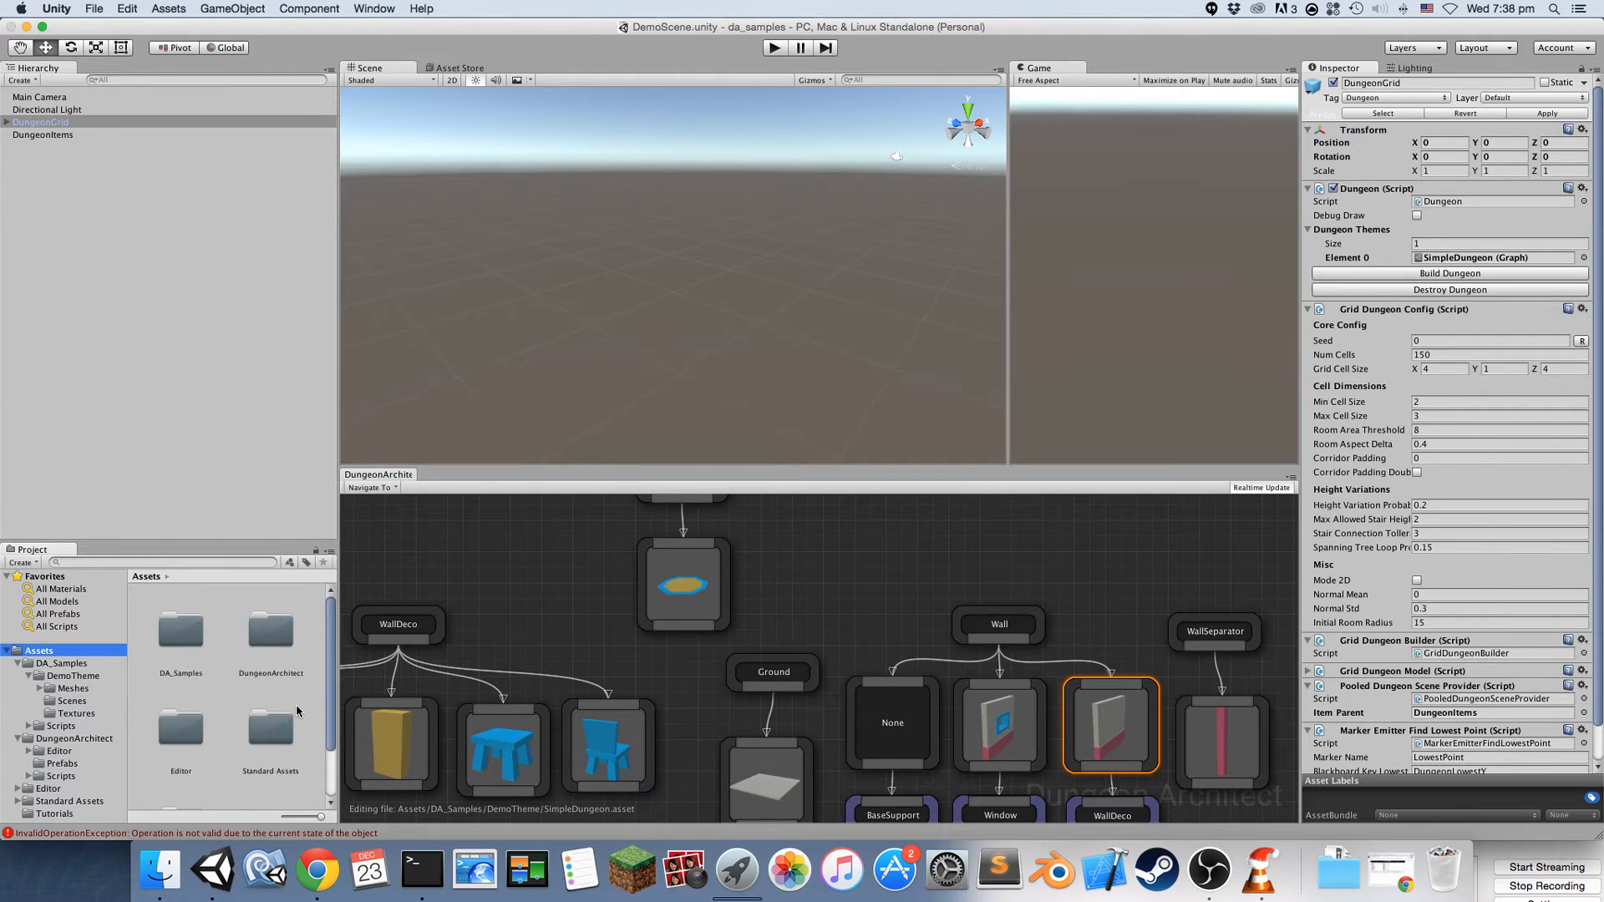
scroll(297, 710, down, 2)
right_click(251, 747)
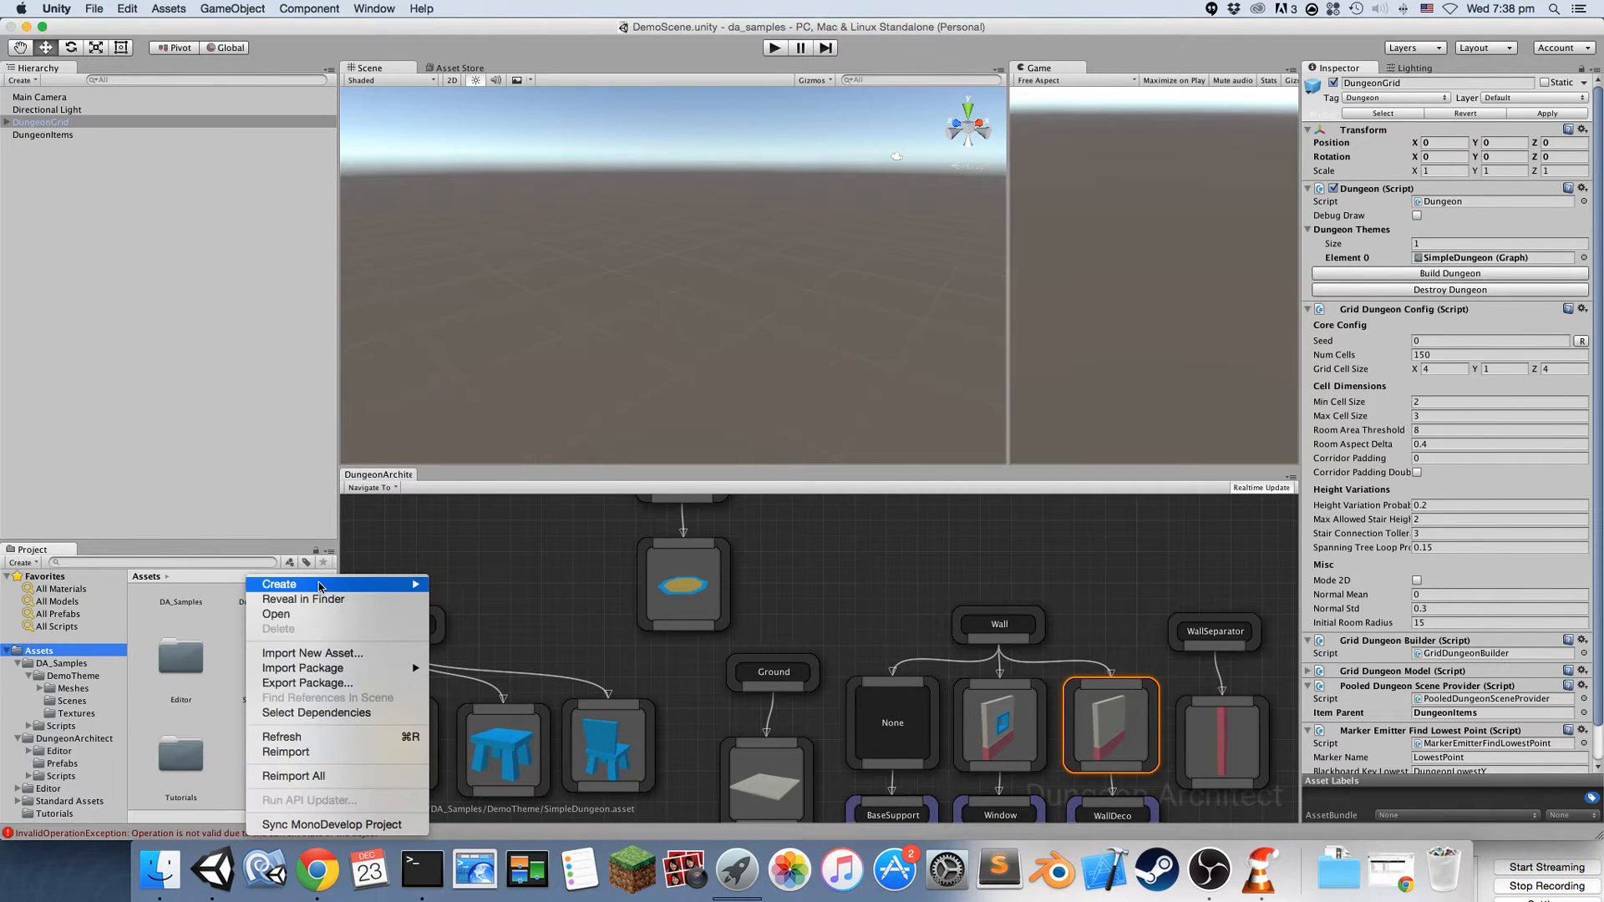
mouse_move(319, 588)
click(473, 824)
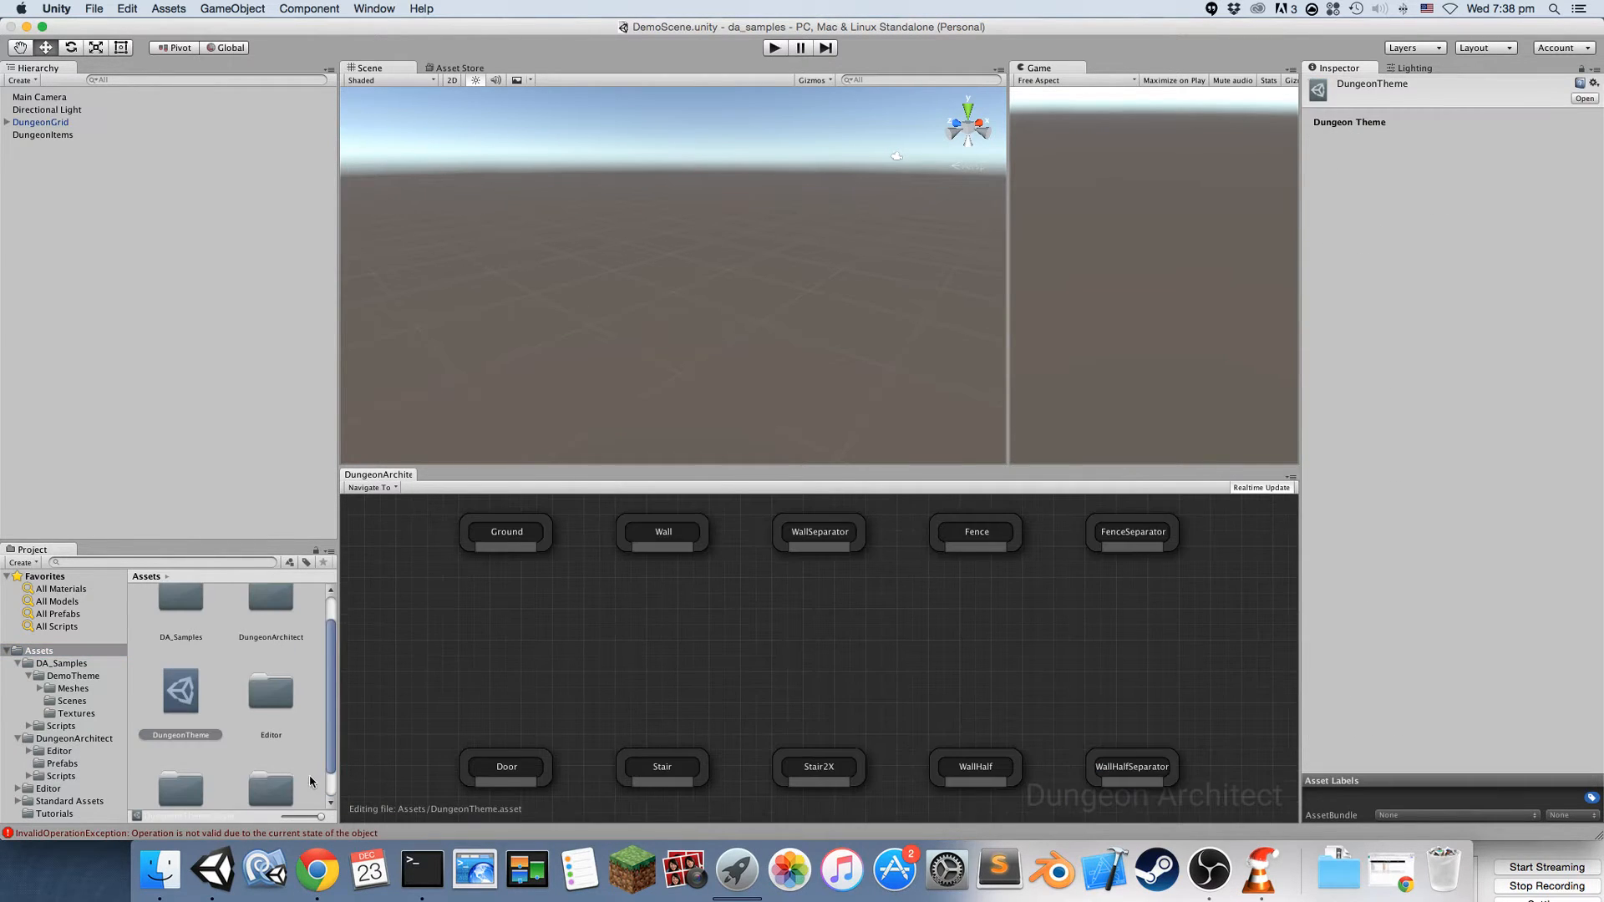
click(189, 700)
click(184, 737)
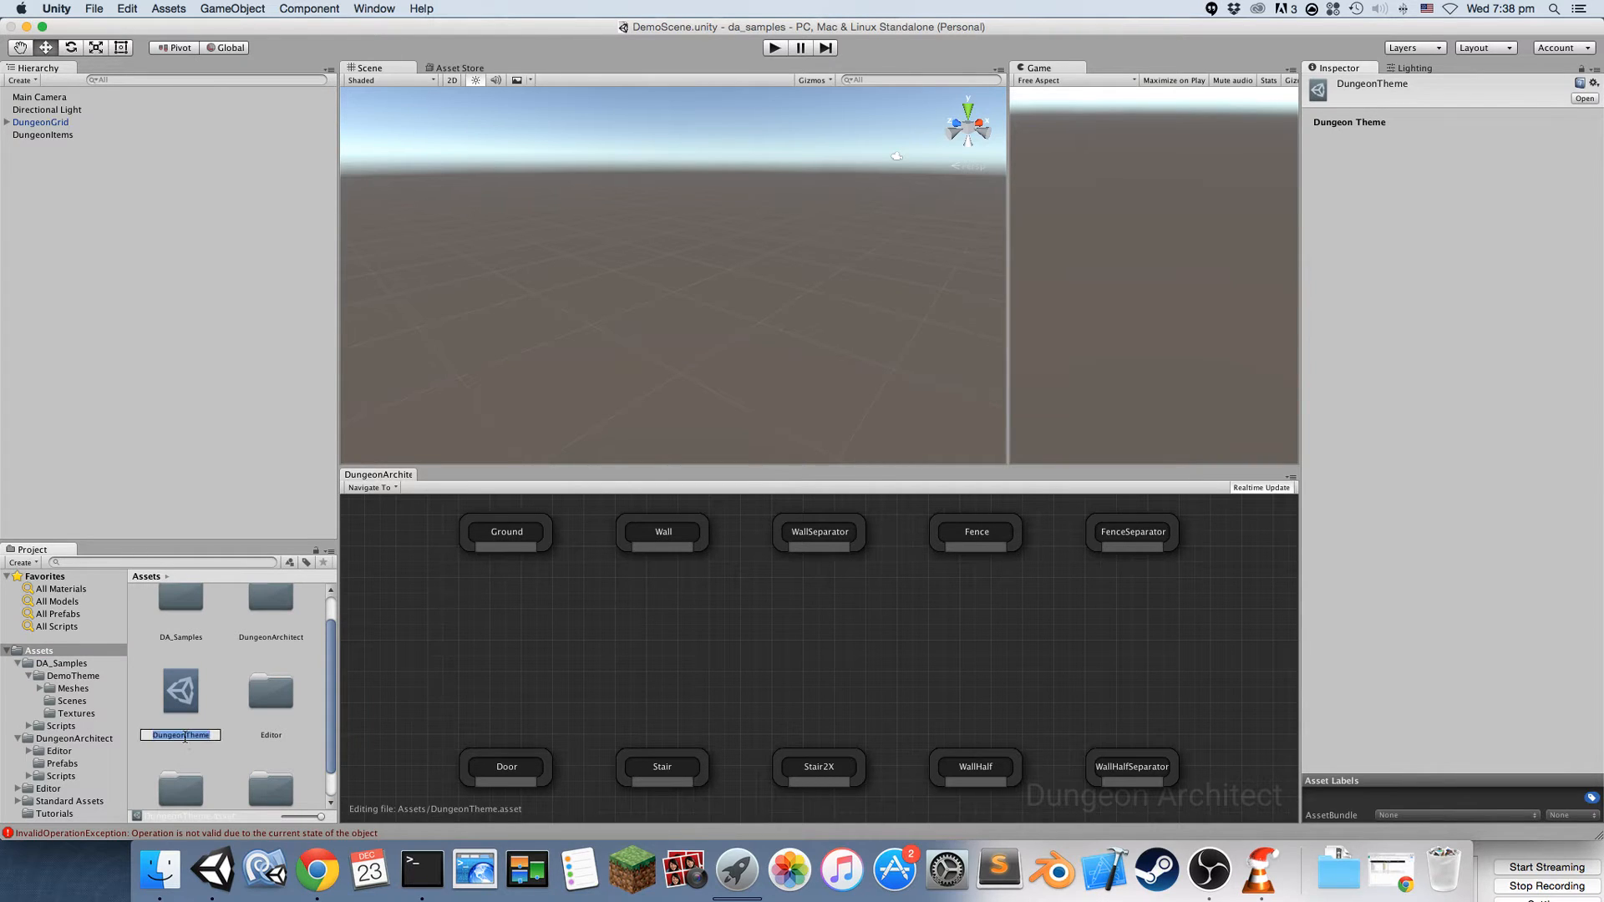
text(MyTheme)
key(Return)
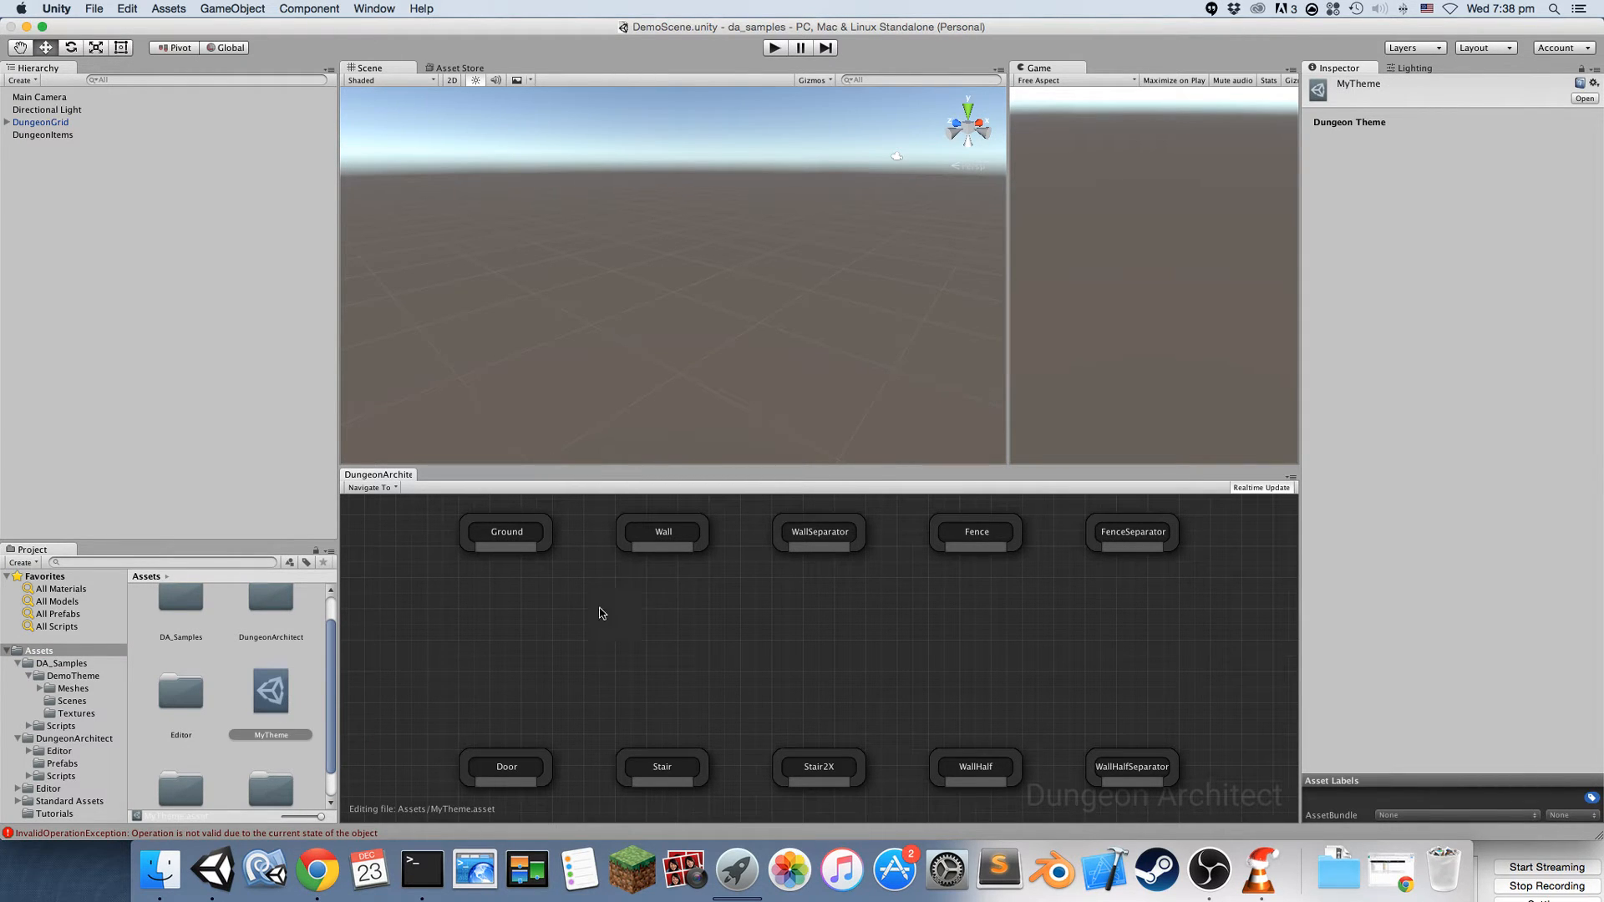
Add the Ground mesh from the DemoTheme Meshes folder to the MyTheme graph and connect it to the Ground marker
middle_drag(539, 614, 592, 644)
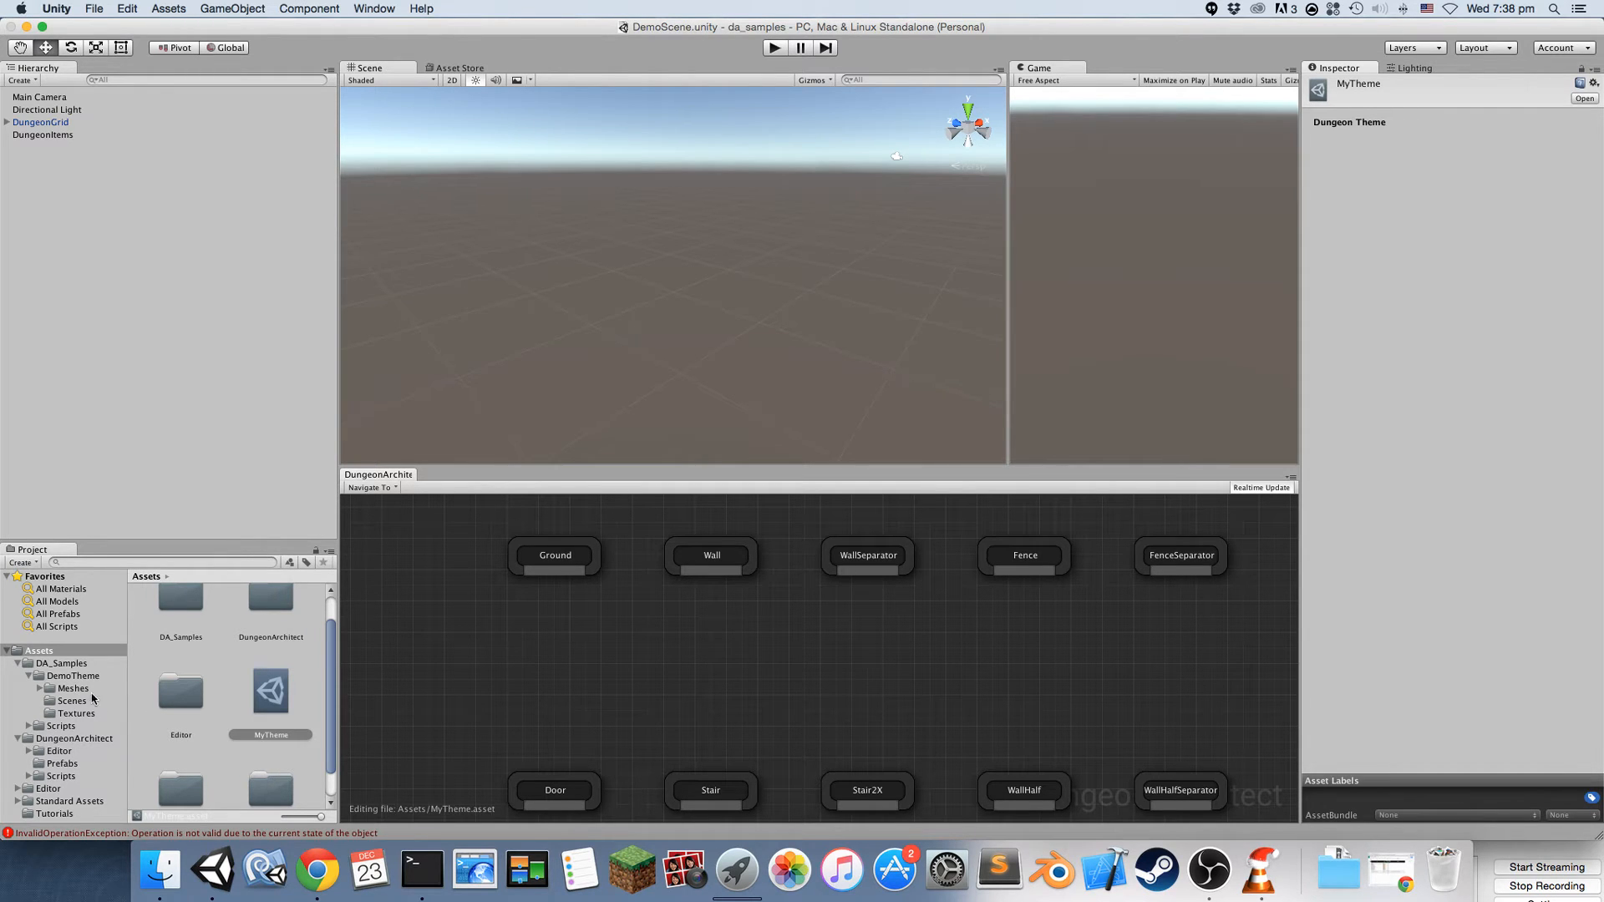
click(70, 666)
click(72, 678)
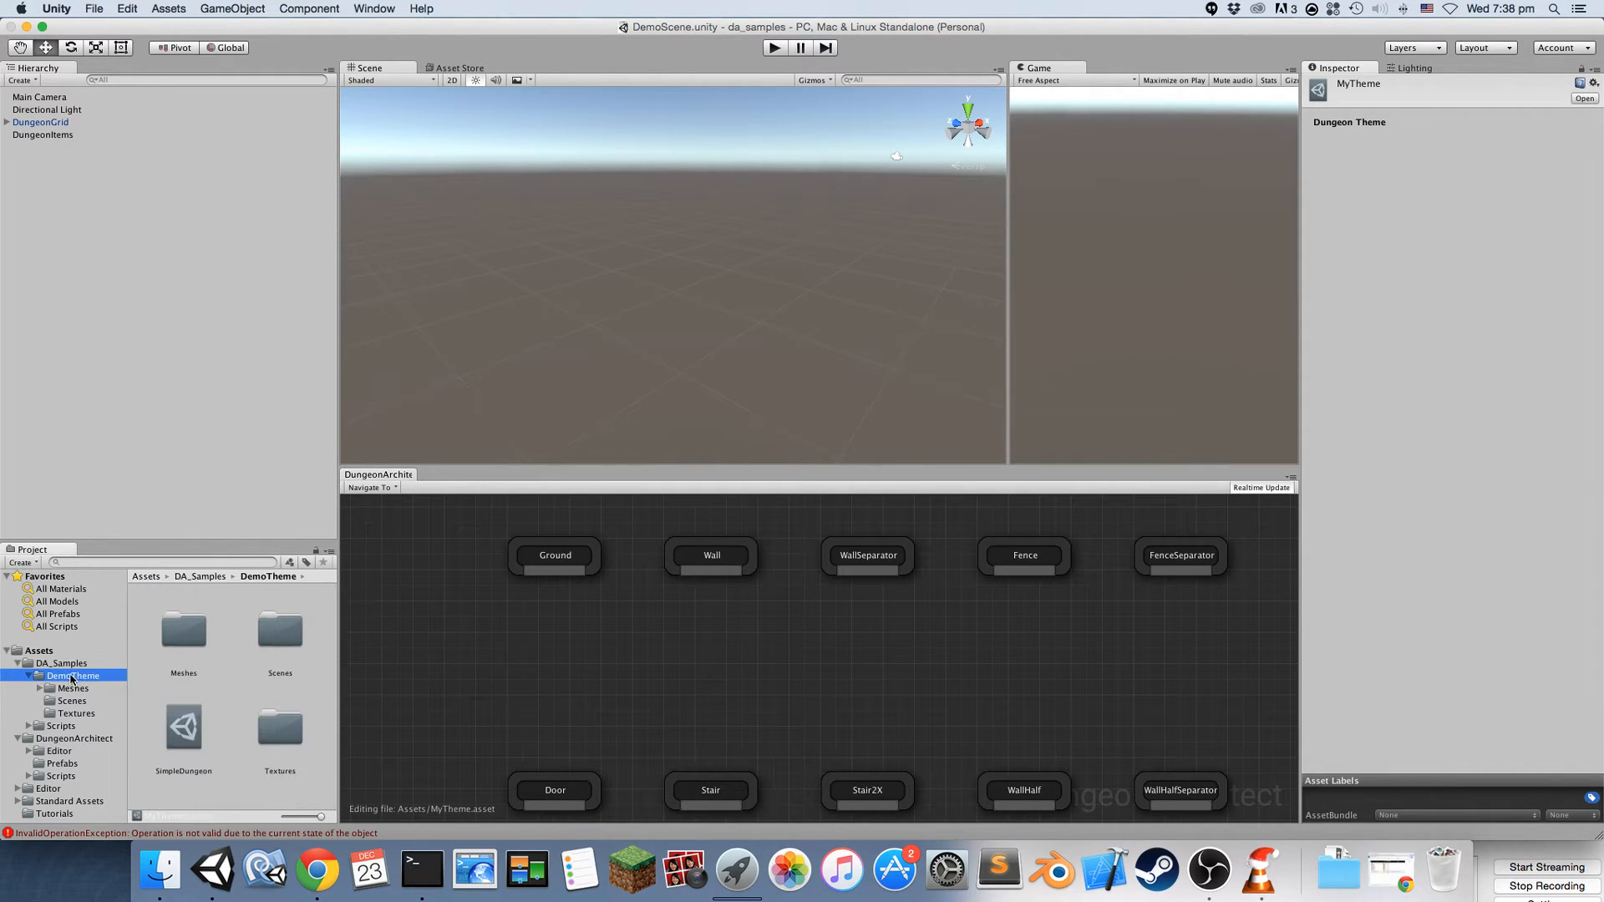
click(79, 689)
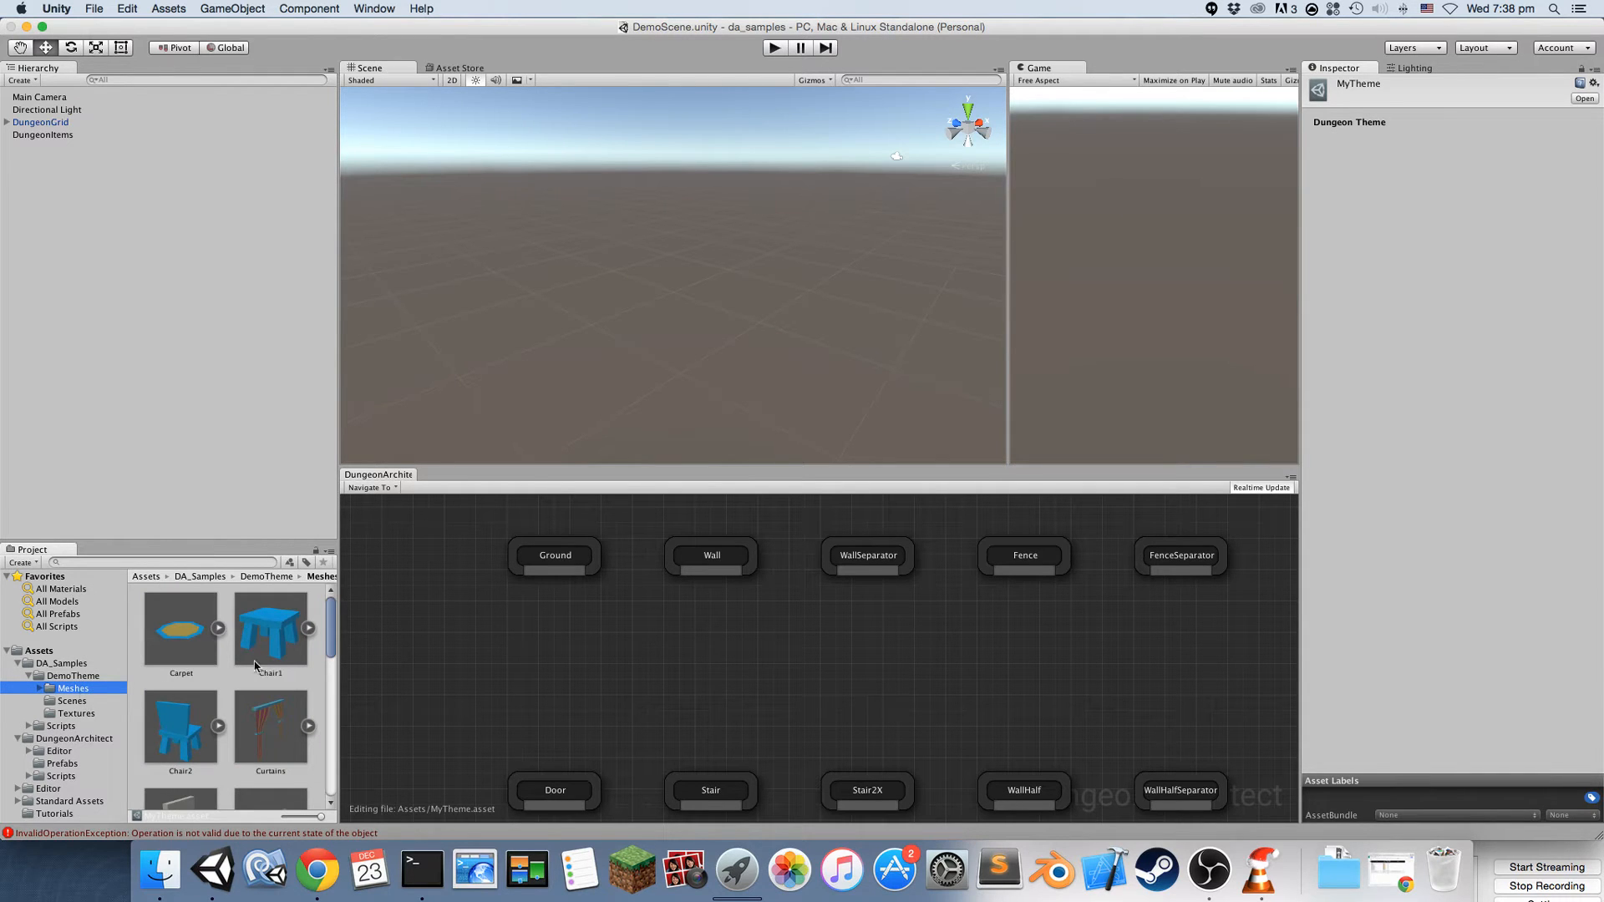
drag(332, 635, 337, 668)
drag(271, 727, 556, 660)
drag(565, 576, 565, 623)
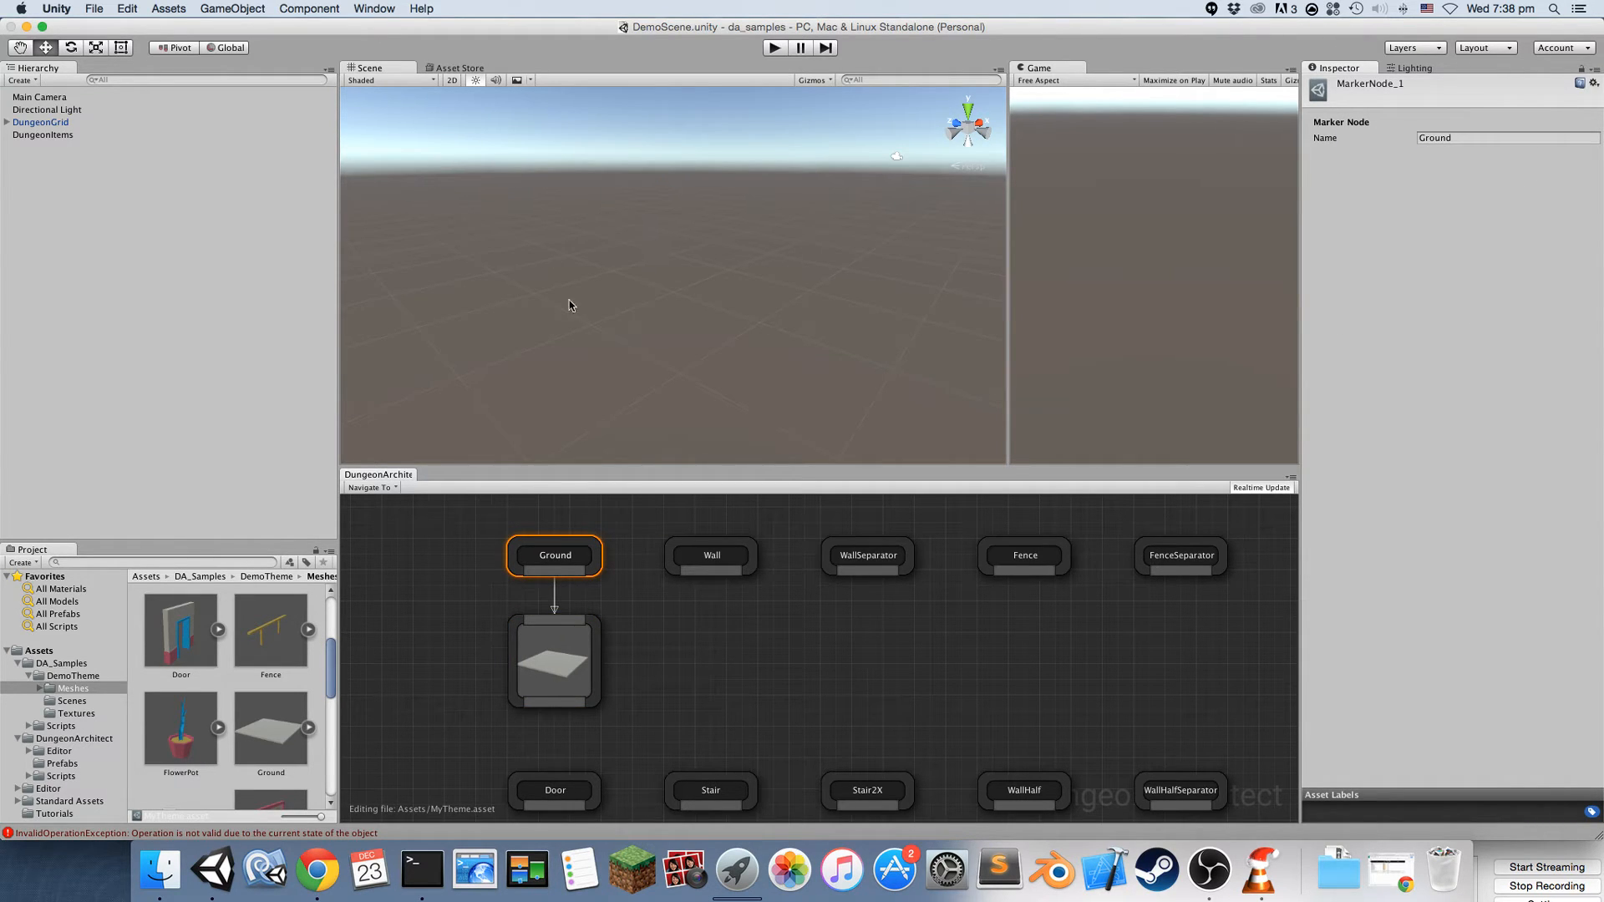
Unlink the Ground mesh node from the Ground marker and assign MyTheme as Element 0 of DungeonGrid's dungeon themes
alt+click(554, 619)
click(40, 122)
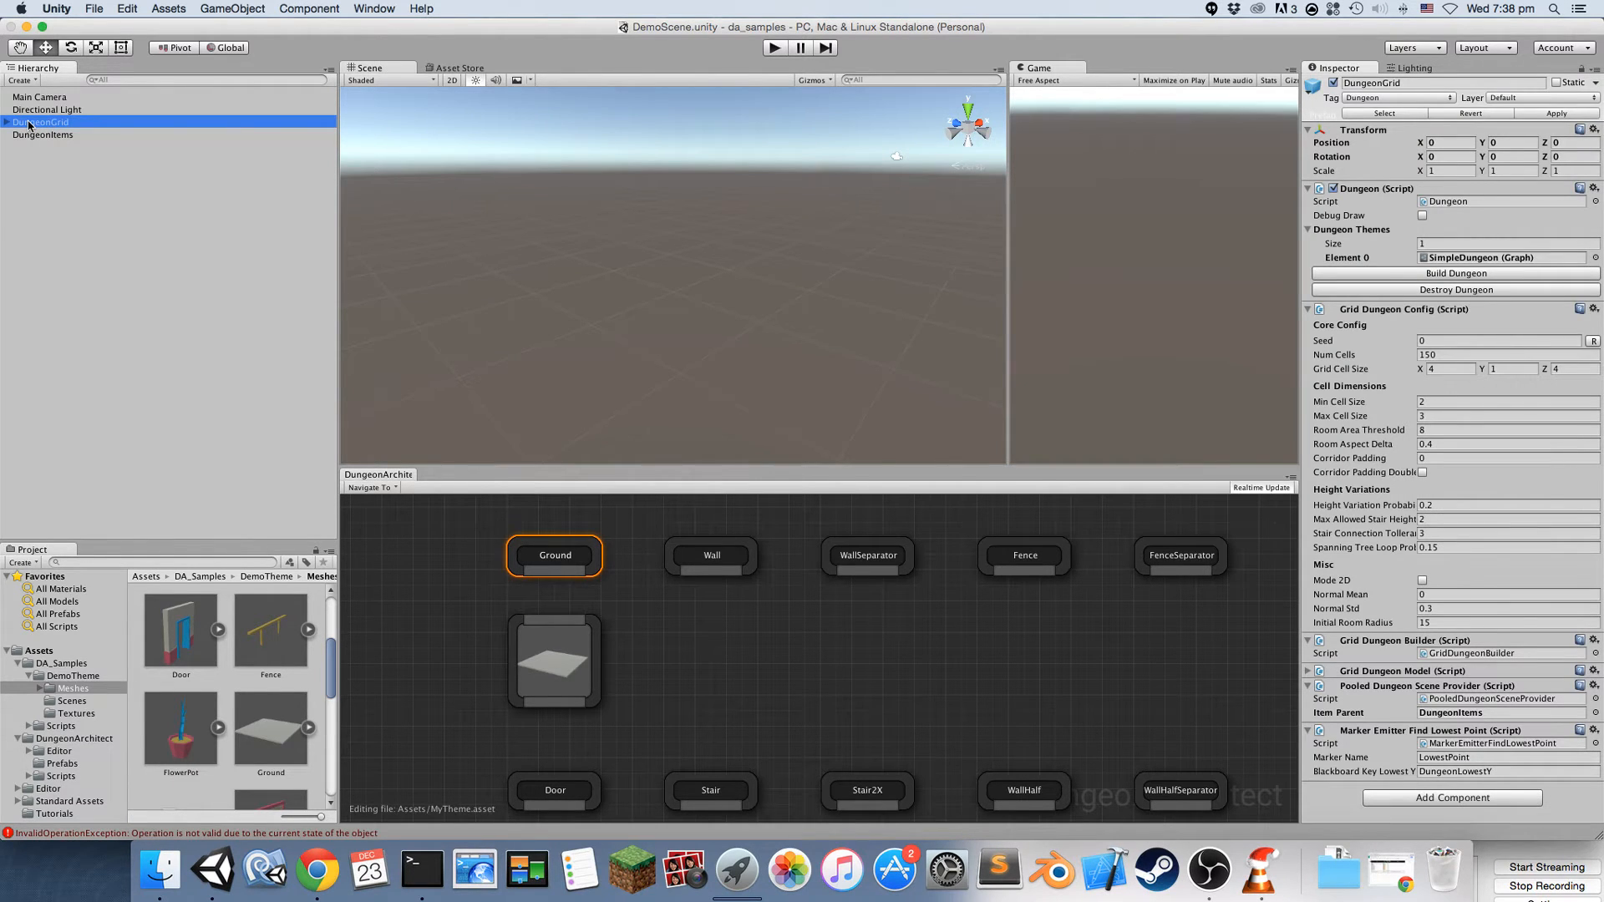
click(60, 651)
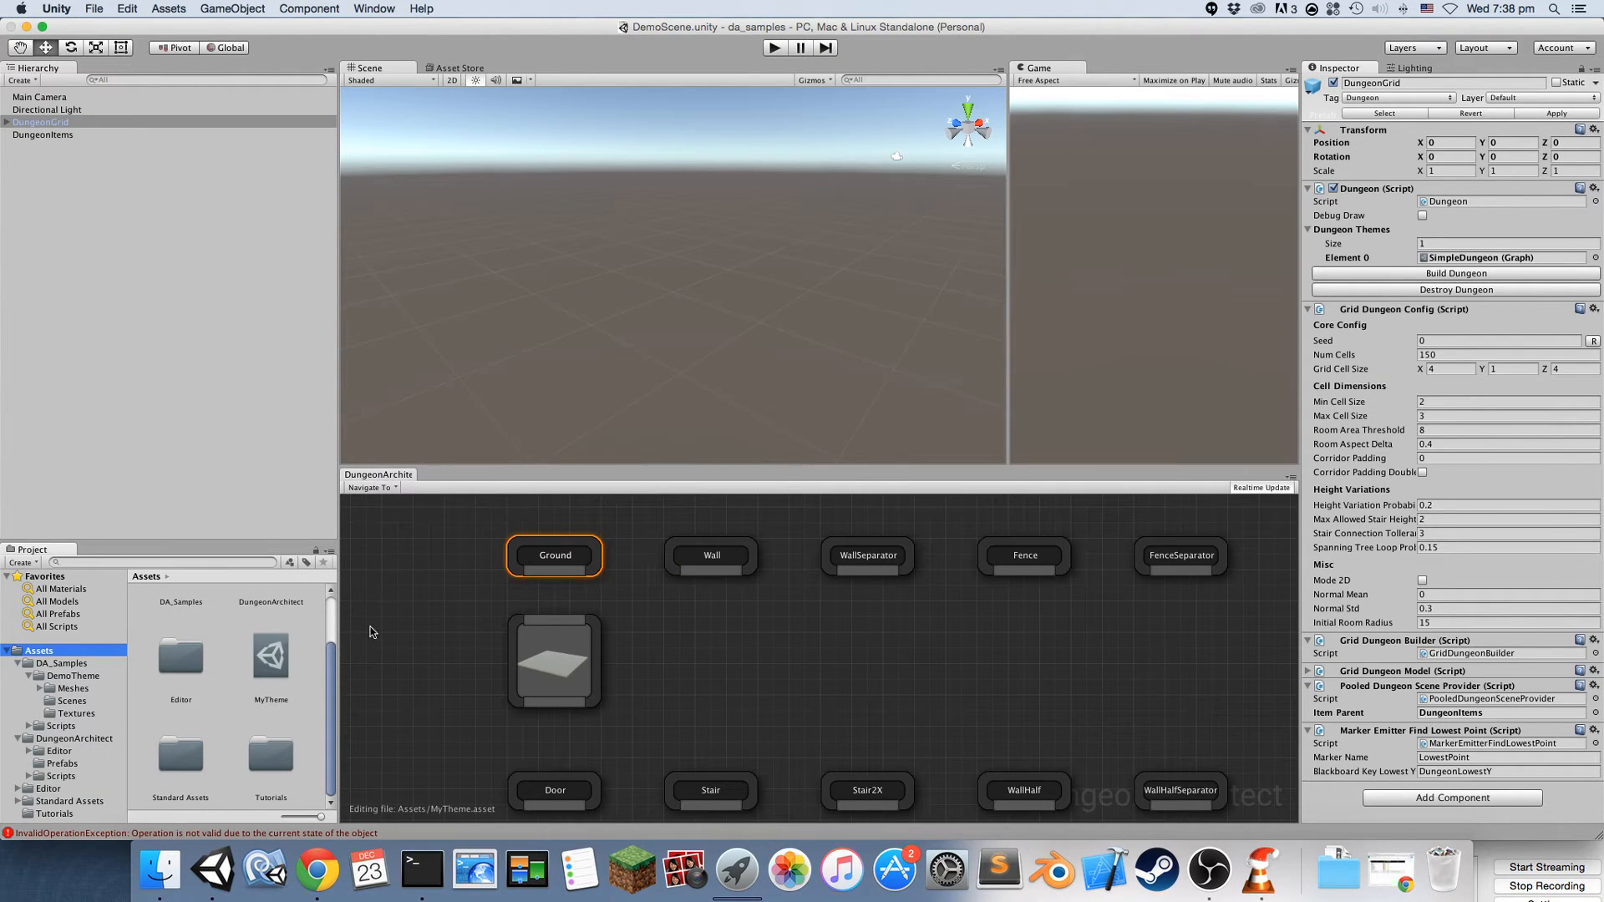
drag(283, 668, 1456, 260)
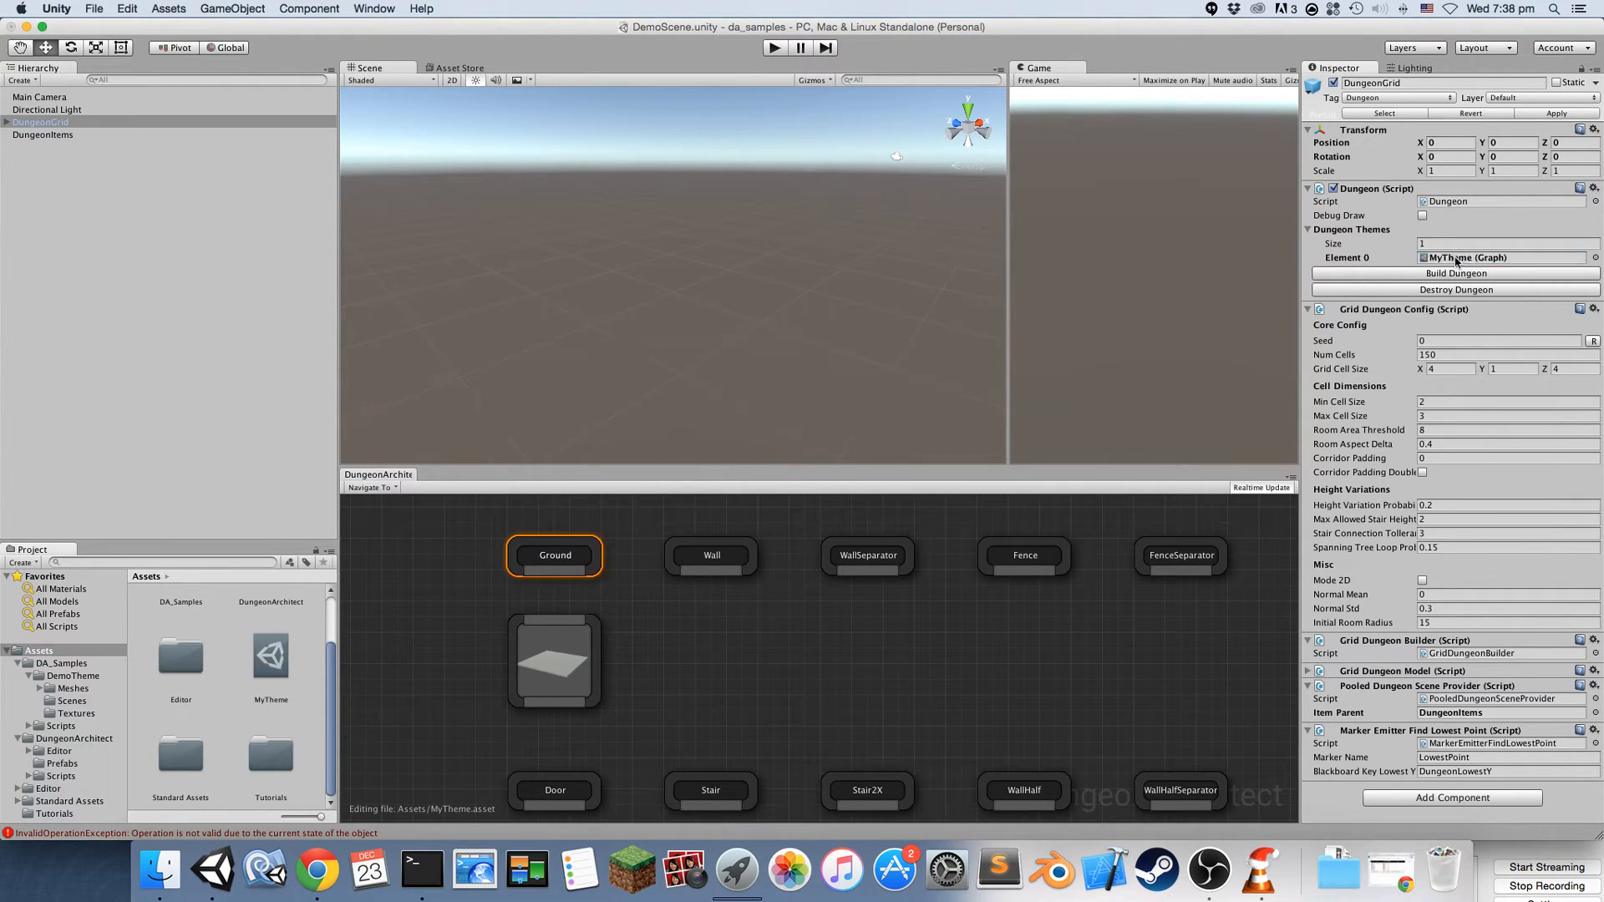
Build the dungeon with MyTheme and reconnect the Ground marker to the Ground mesh node
click(1449, 274)
middle_drag(813, 555, 832, 570)
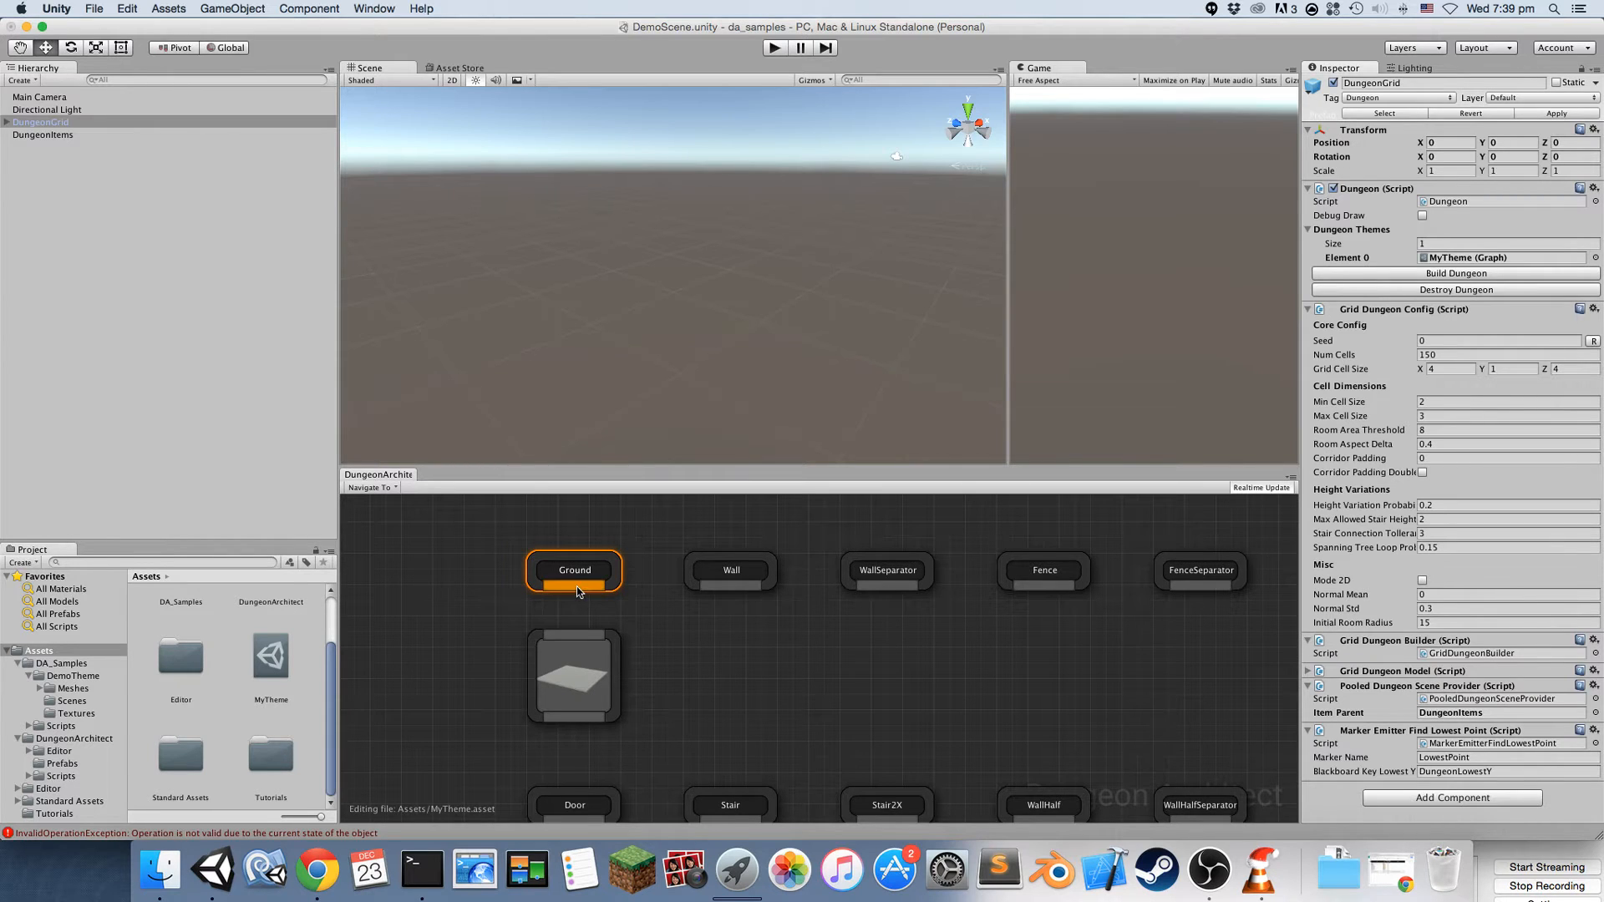
drag(578, 590, 575, 637)
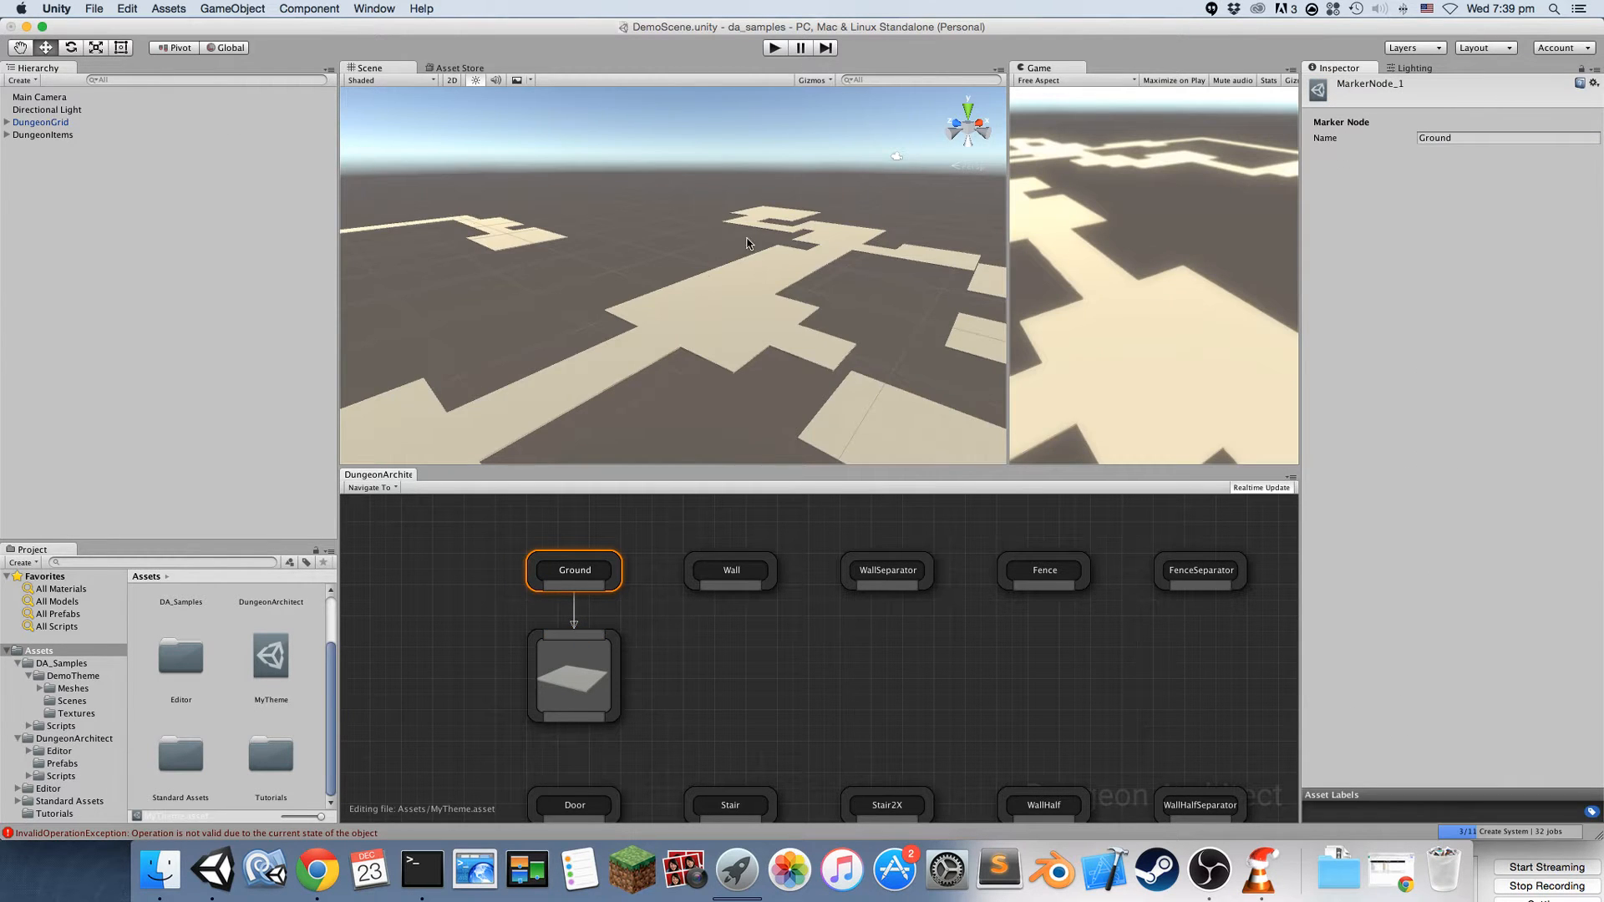
alt+drag(693, 230, 638, 386)
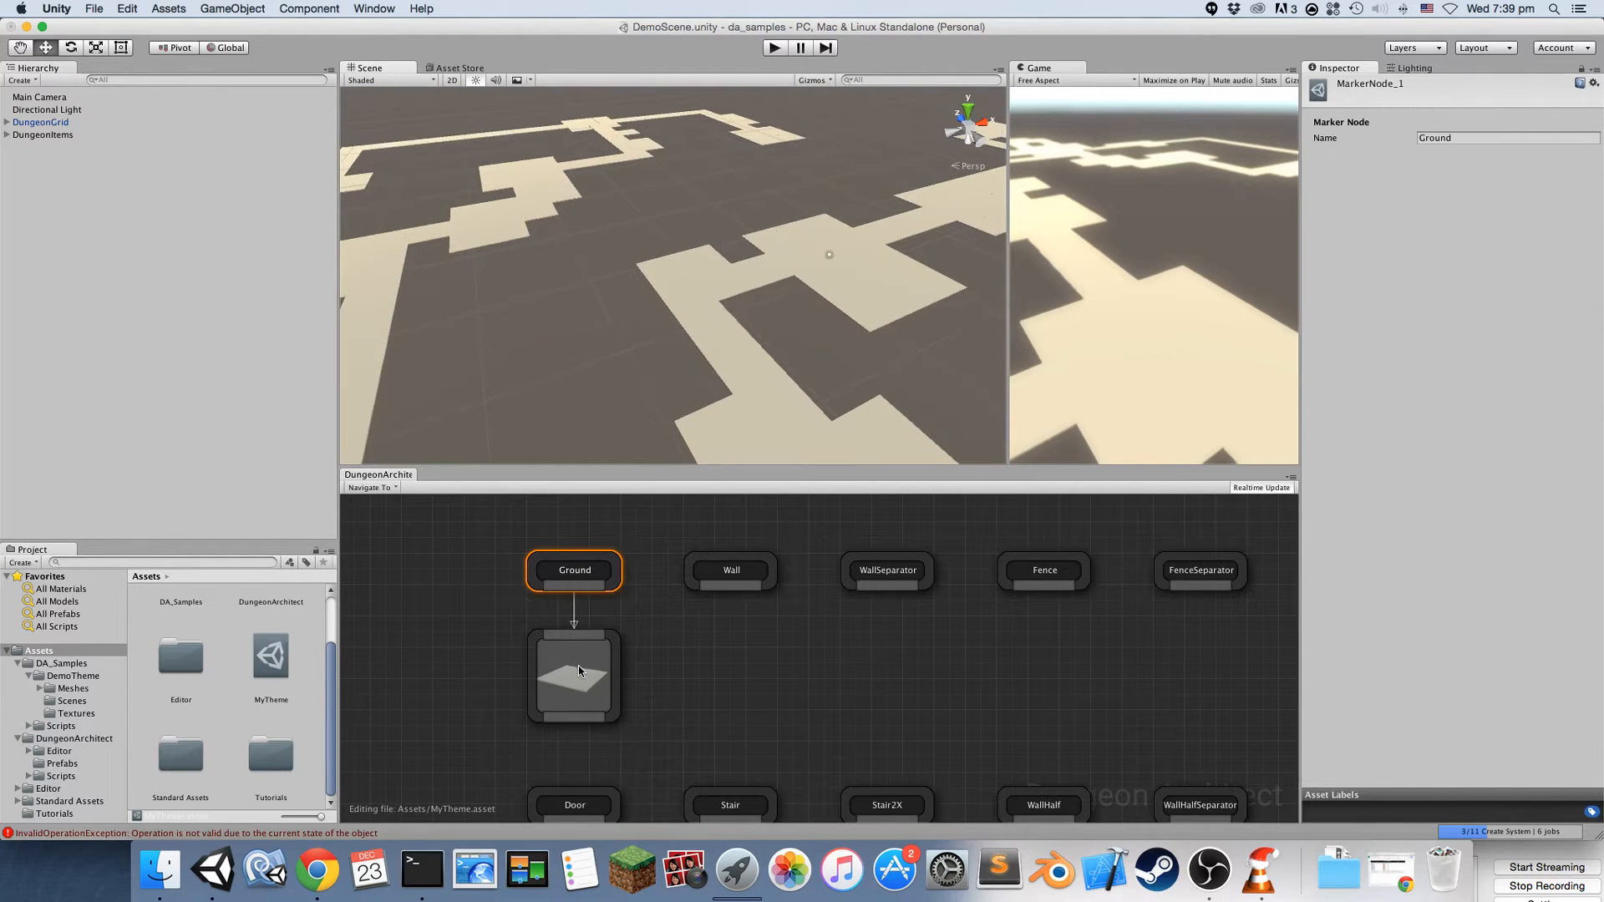
Inspect the Ground mesh node and one generated ground tile, and collapse the DungeonItems hierarchy
mouse_move(575, 672)
mouse_down()
mouse_move(561, 662)
mouse_move(580, 667)
mouse_up()
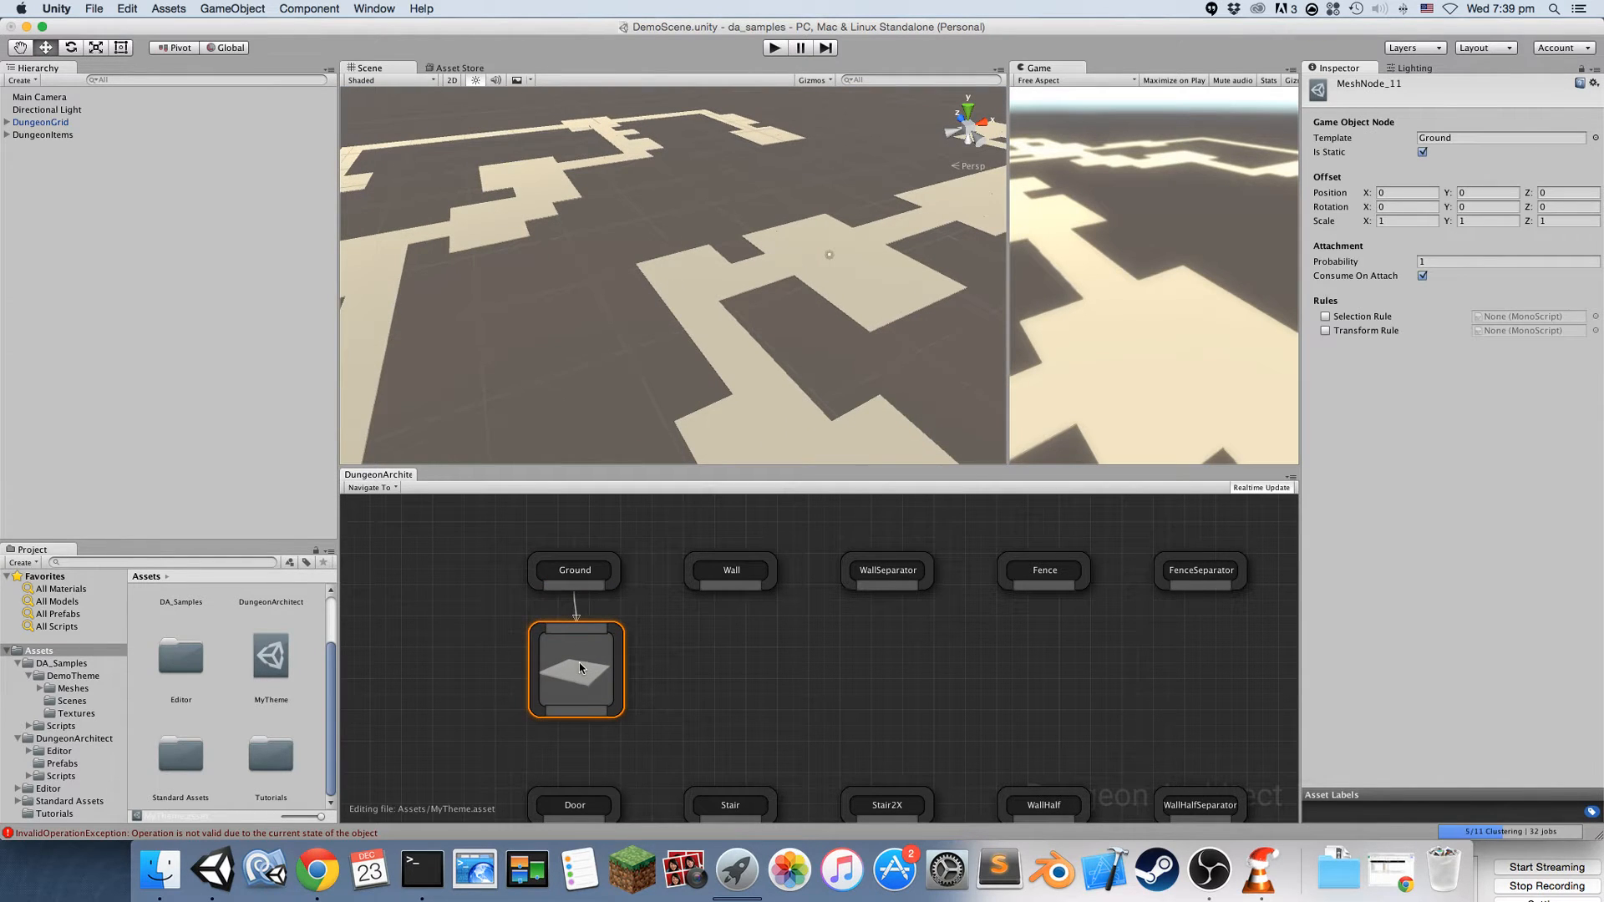
click(736, 369)
right_drag(616, 294, 806, 206)
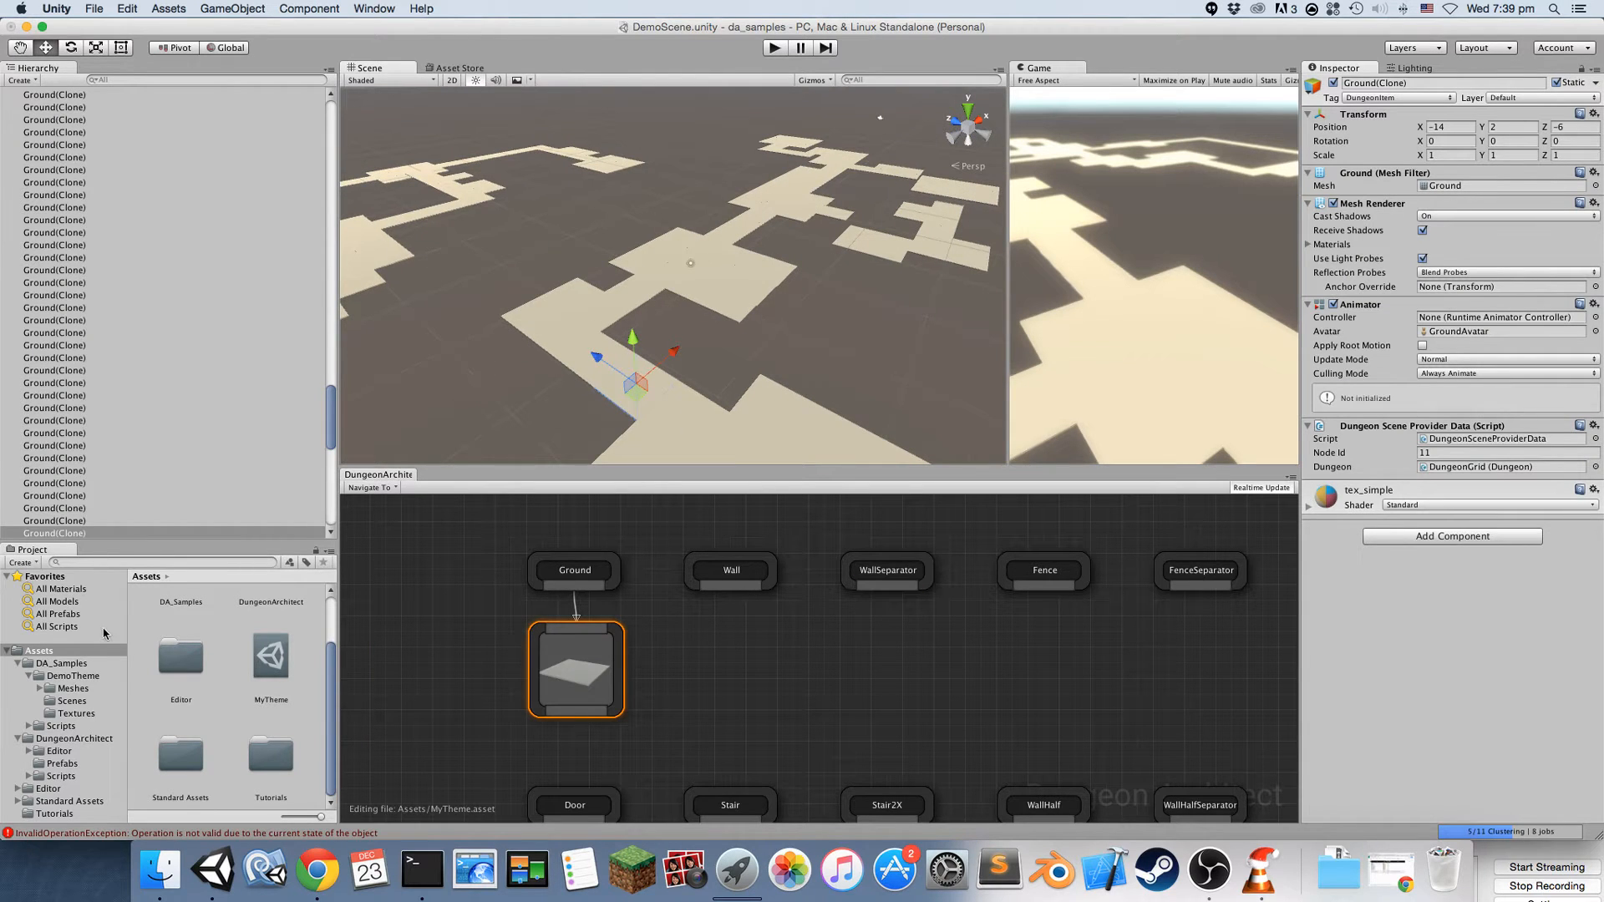
click(164, 259)
key(Left)
key(Left)
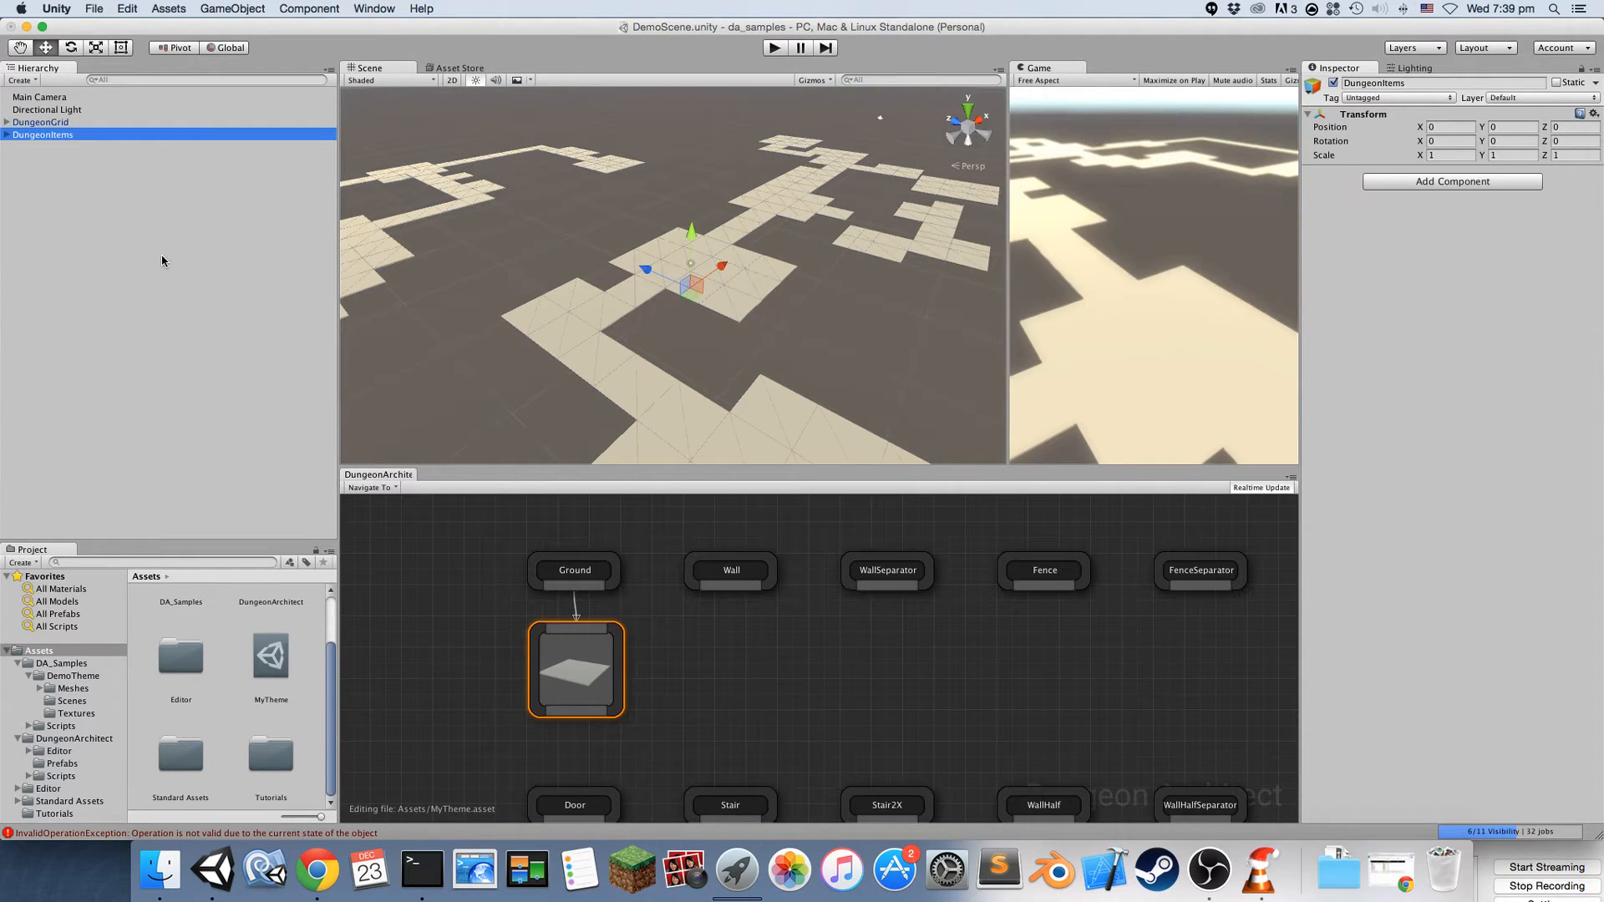
Add the Wall1 mesh from the DemoTheme Meshes folder to the graph, connect it to the Wall marker and view the walls
click(84, 688)
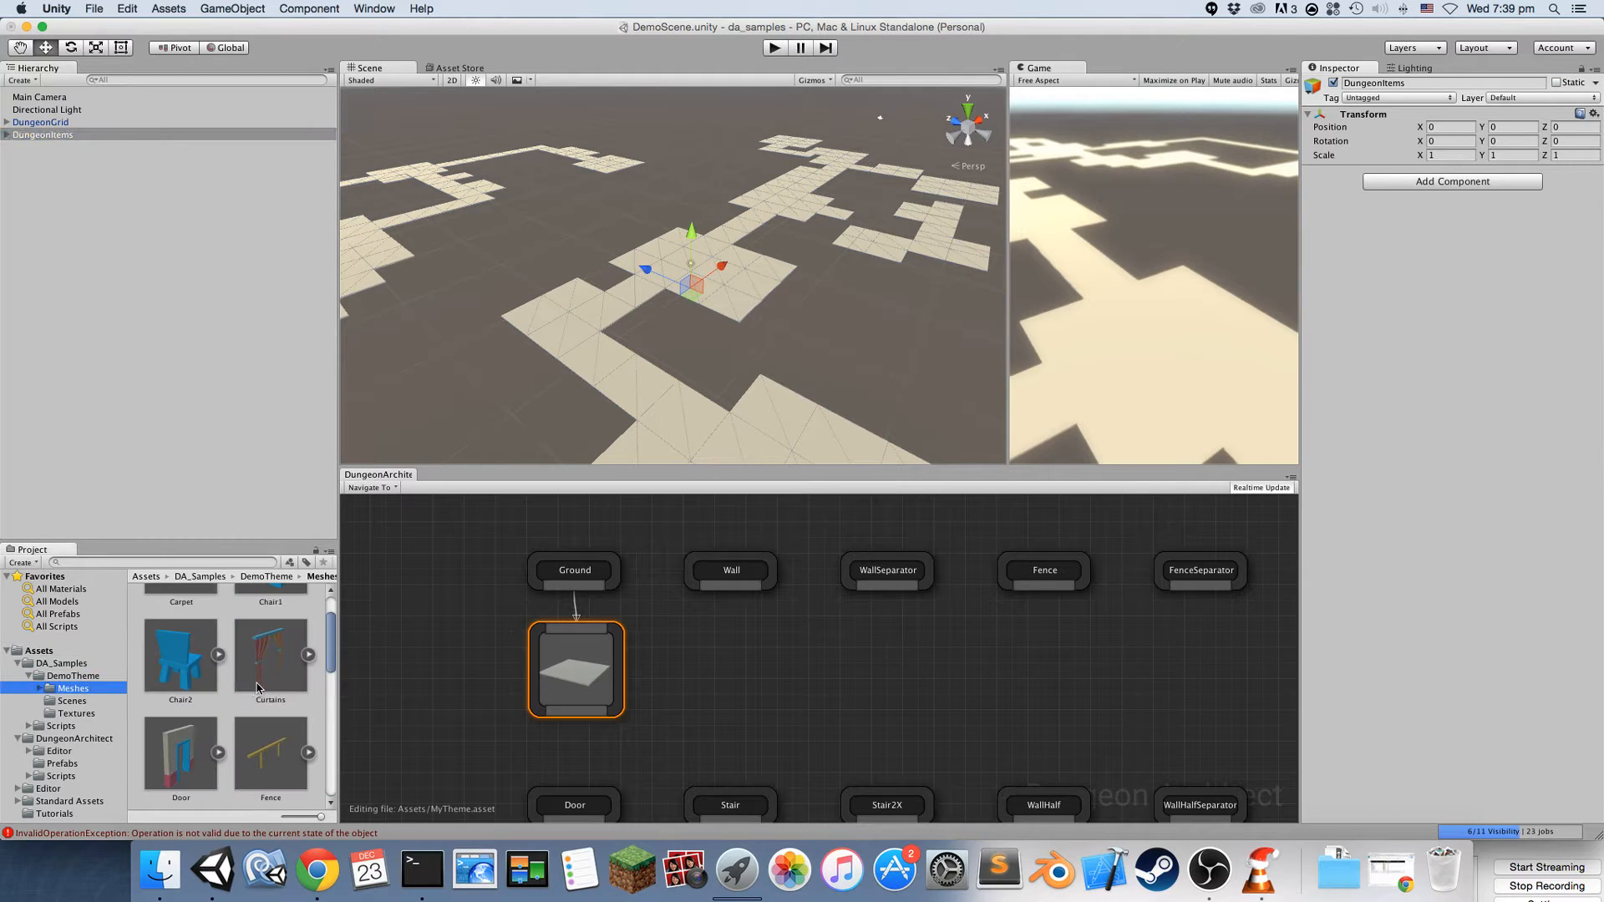
scroll(253, 694, down, 10)
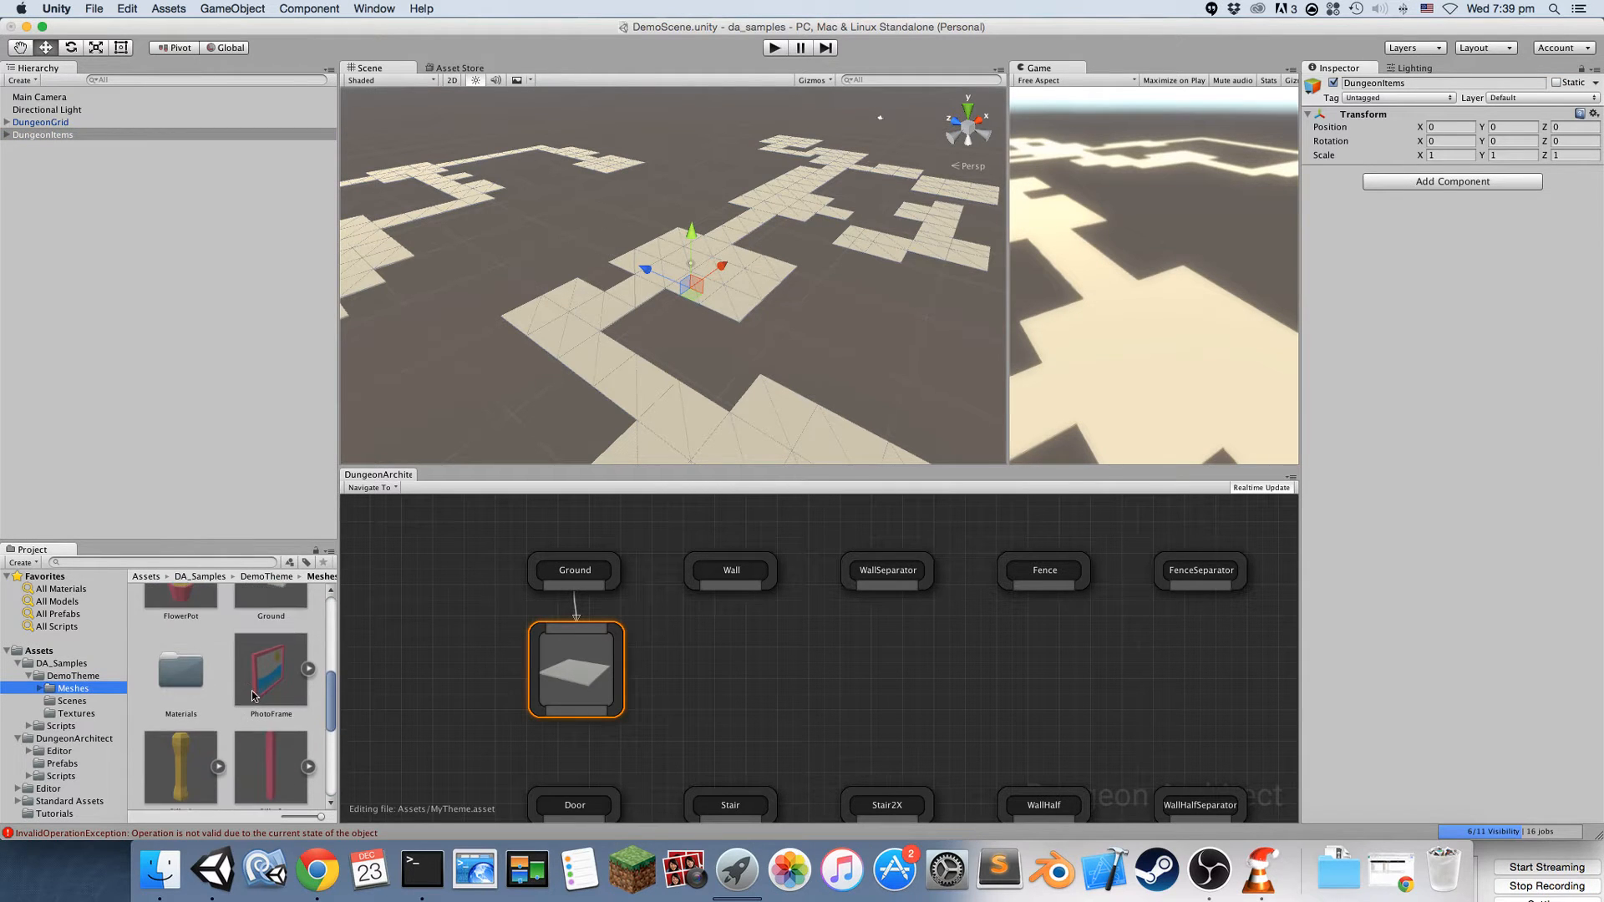
drag(256, 746, 734, 678)
drag(733, 590, 740, 637)
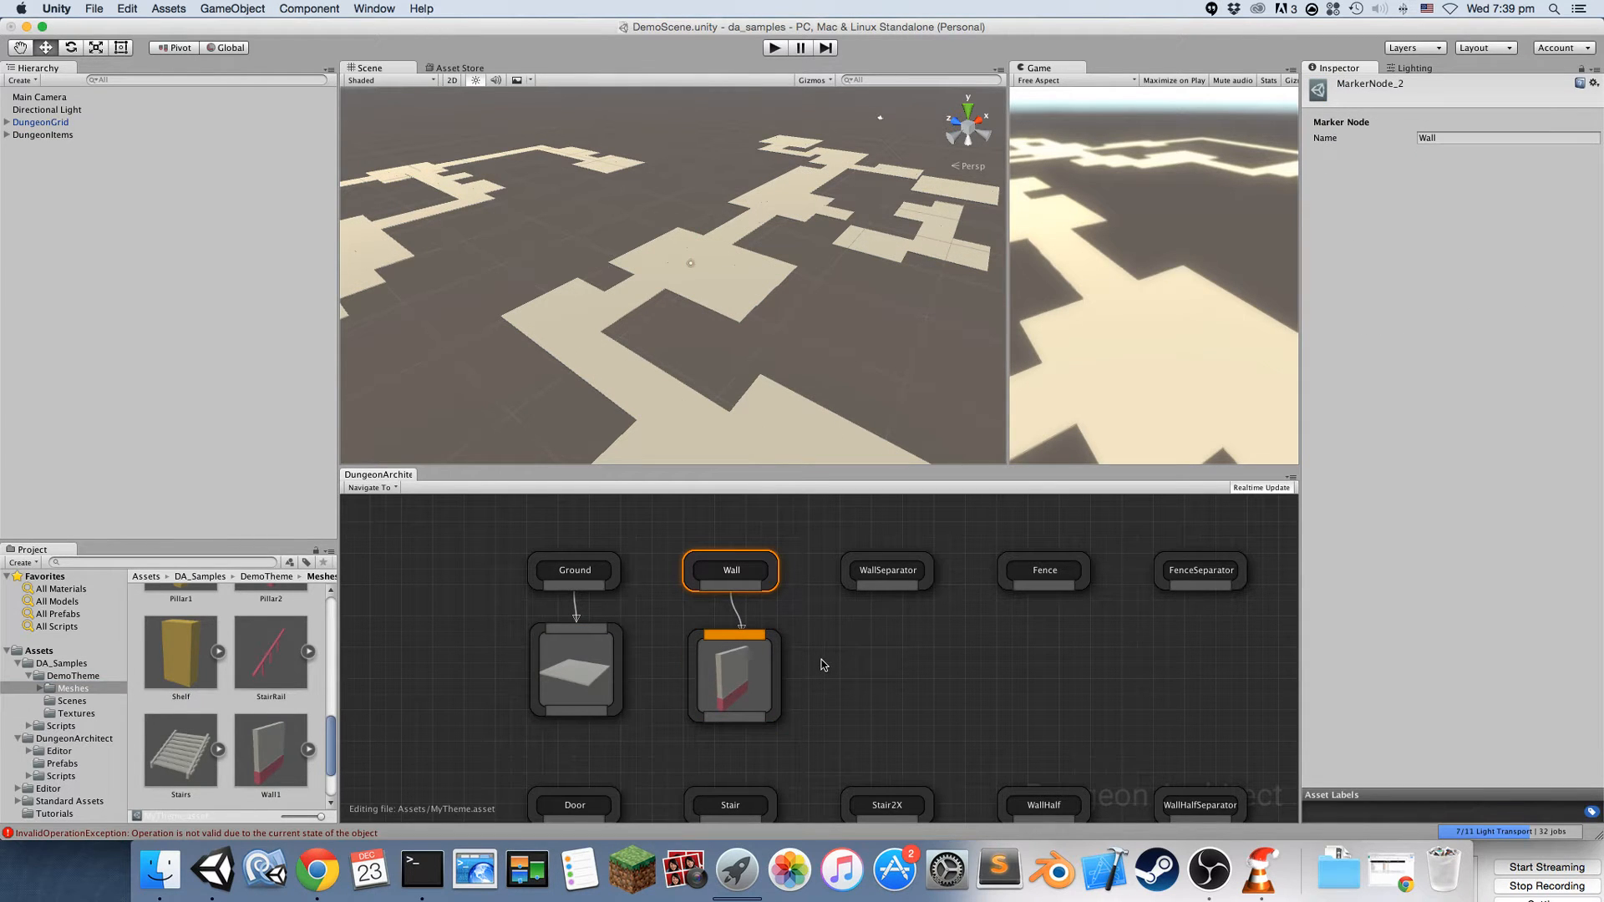
alt+drag(699, 404, 902, 387)
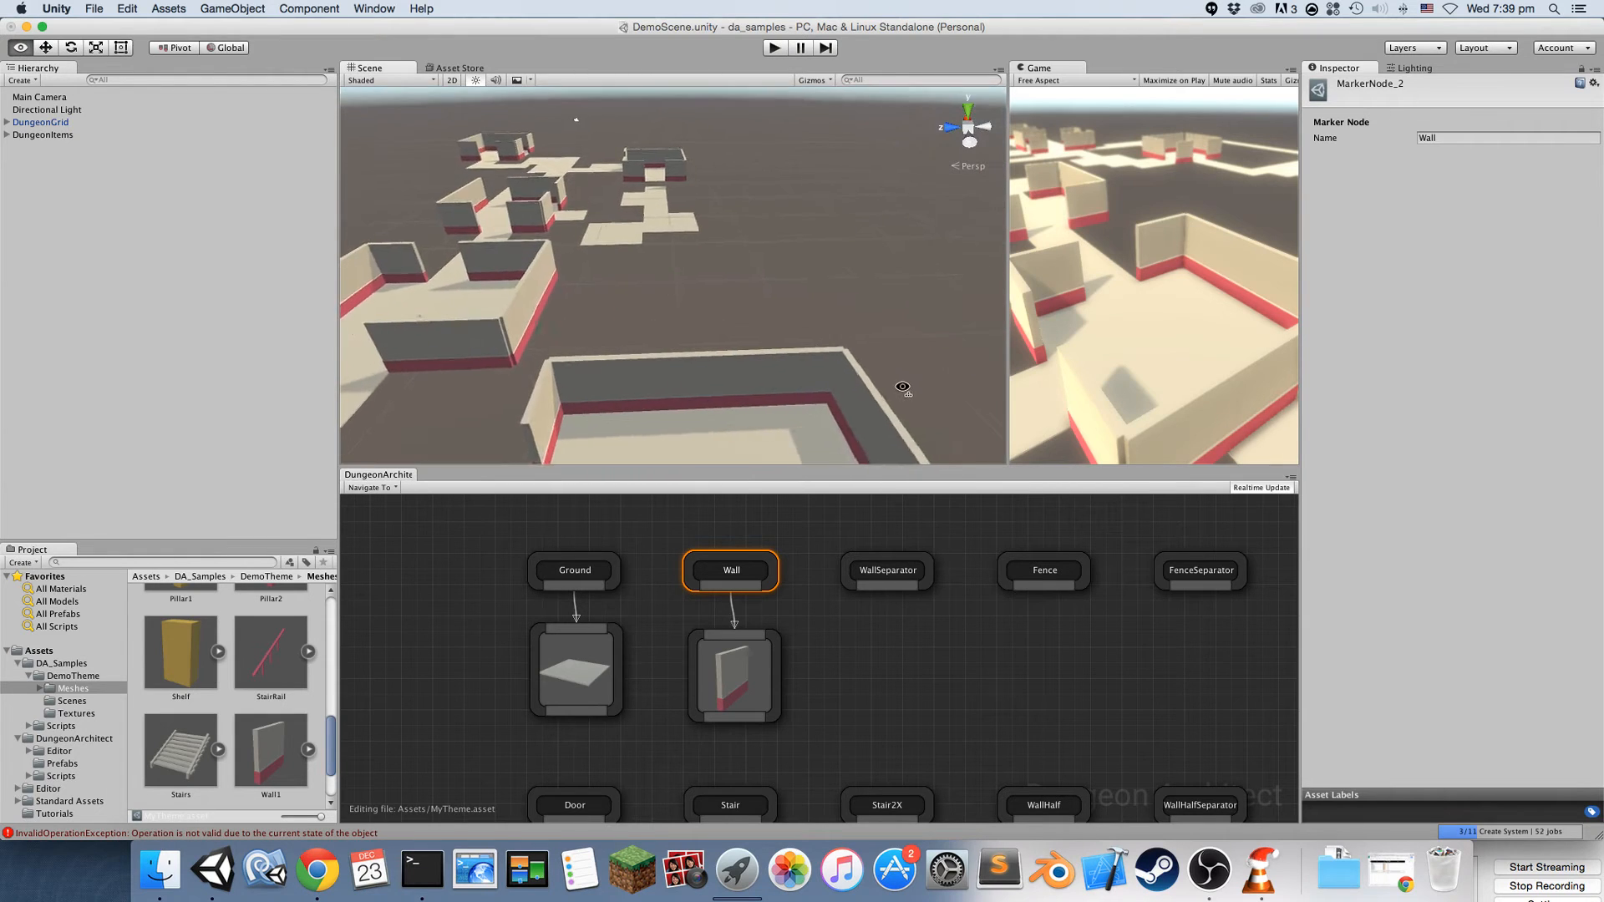
right_drag(902, 387, 551, 407)
right_drag(994, 649, 901, 643)
right_drag(760, 309, 587, 162)
right_drag(437, 274, 555, 315)
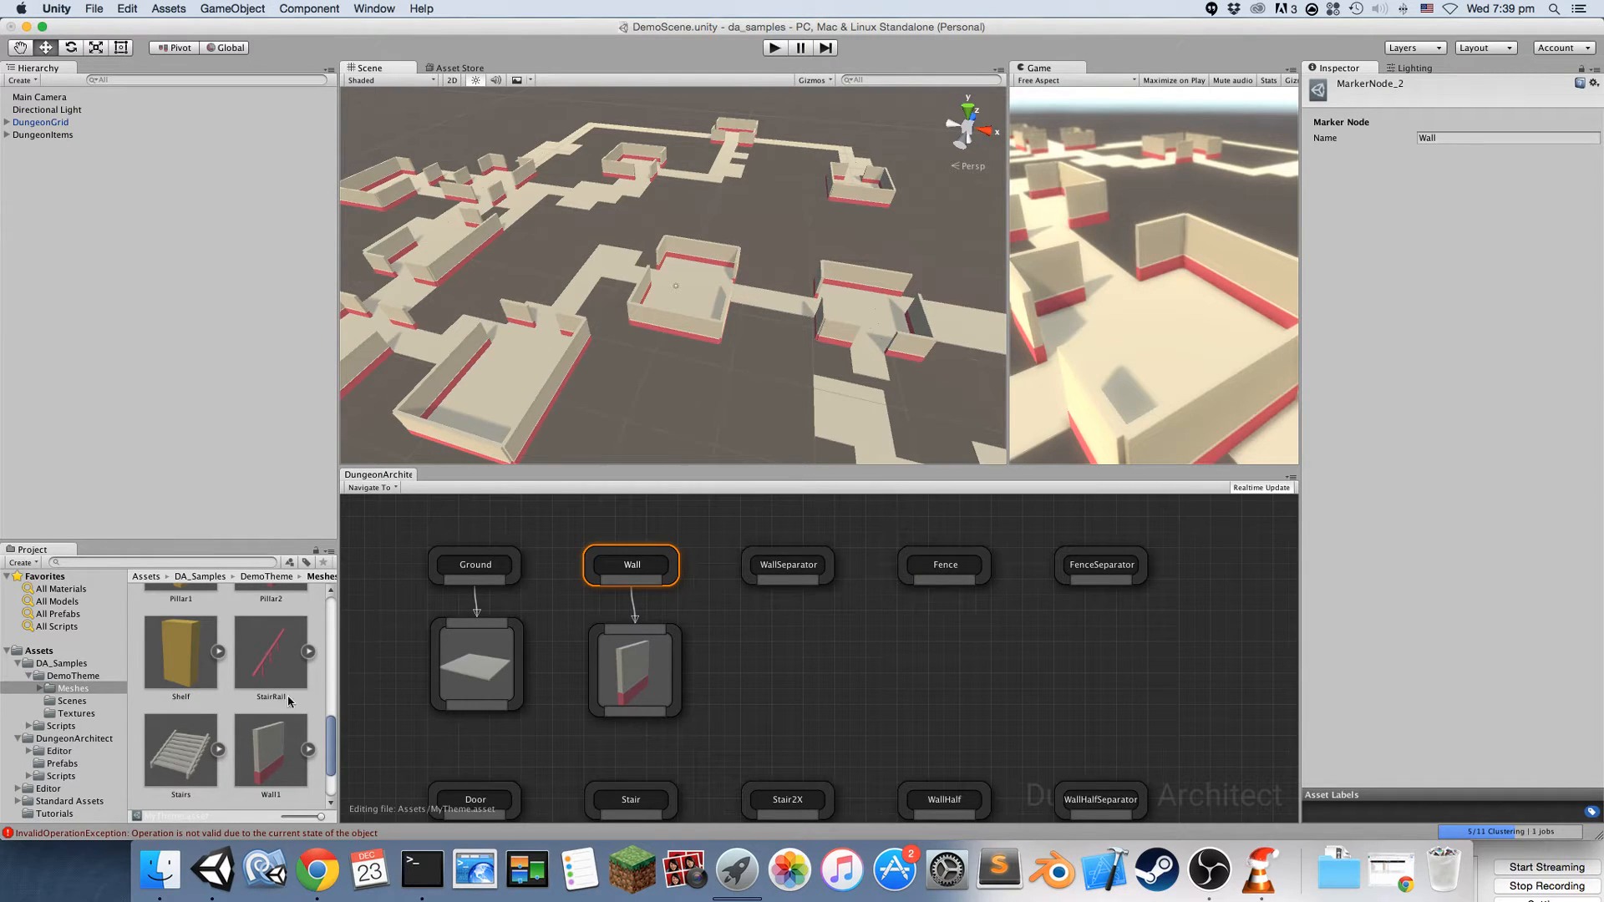
Add the WallHalf mesh to the graph, connect it to the Fence marker and look over the fences
scroll(289, 706, down, 3)
mouse_move(263, 767)
mouse_down()
mouse_move(938, 619)
mouse_move(954, 641)
mouse_up()
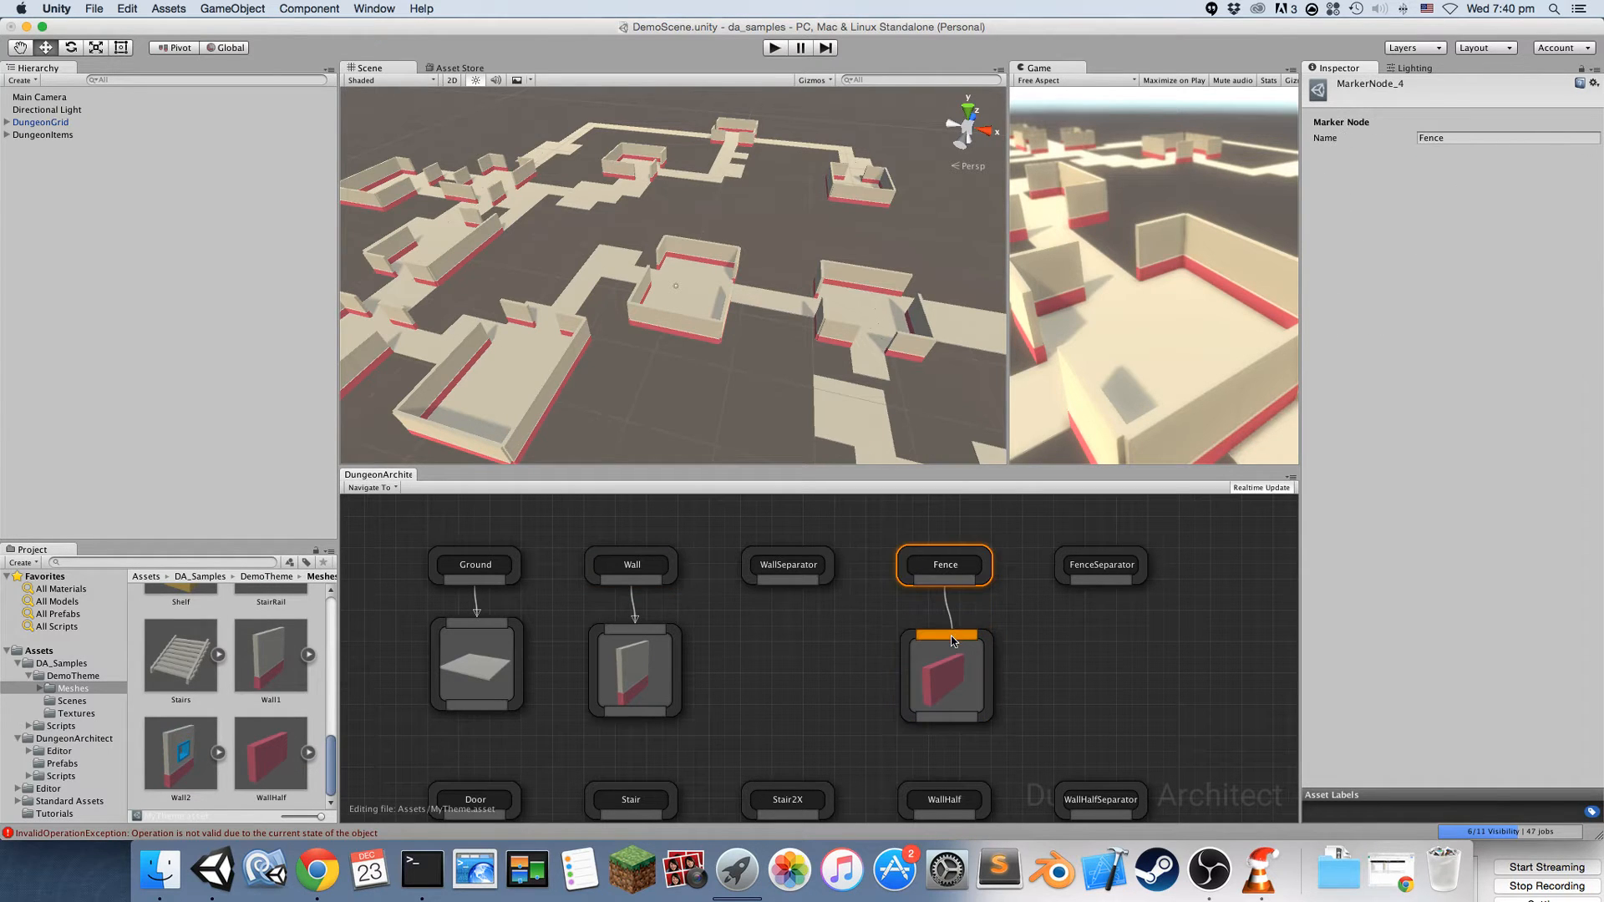
alt+drag(681, 385, 785, 326)
right_drag(785, 326, 979, 310)
key(w)
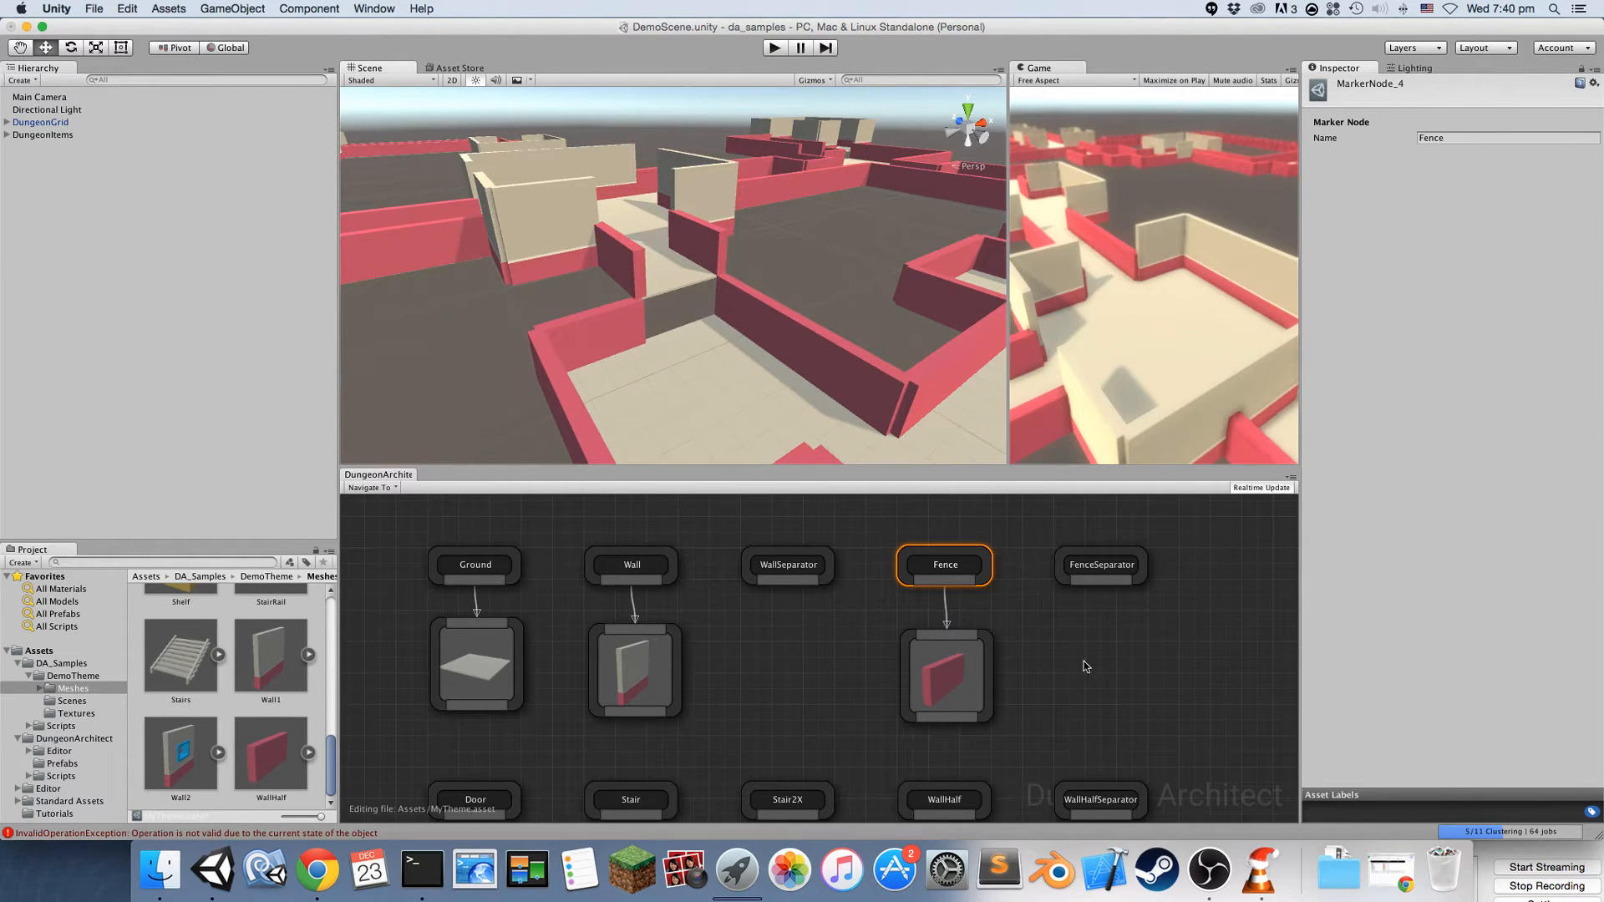
Connect a second WallHalf mesh node to the WallHalf marker and set its Y position offset to -2.01
right_drag(1085, 660, 983, 582)
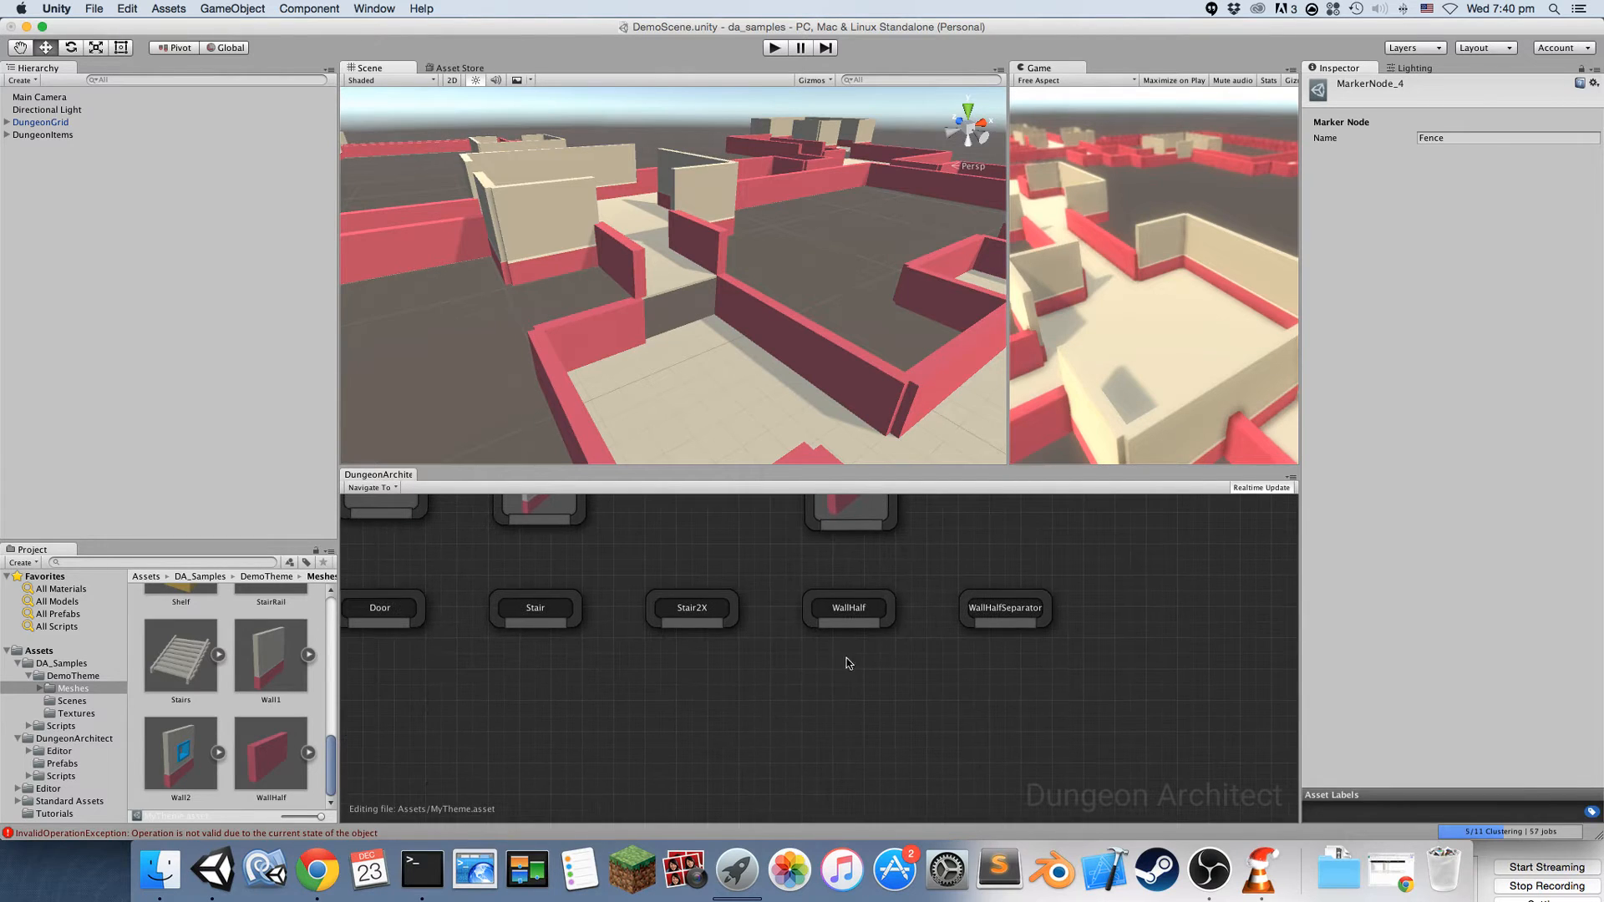
drag(285, 787, 869, 717)
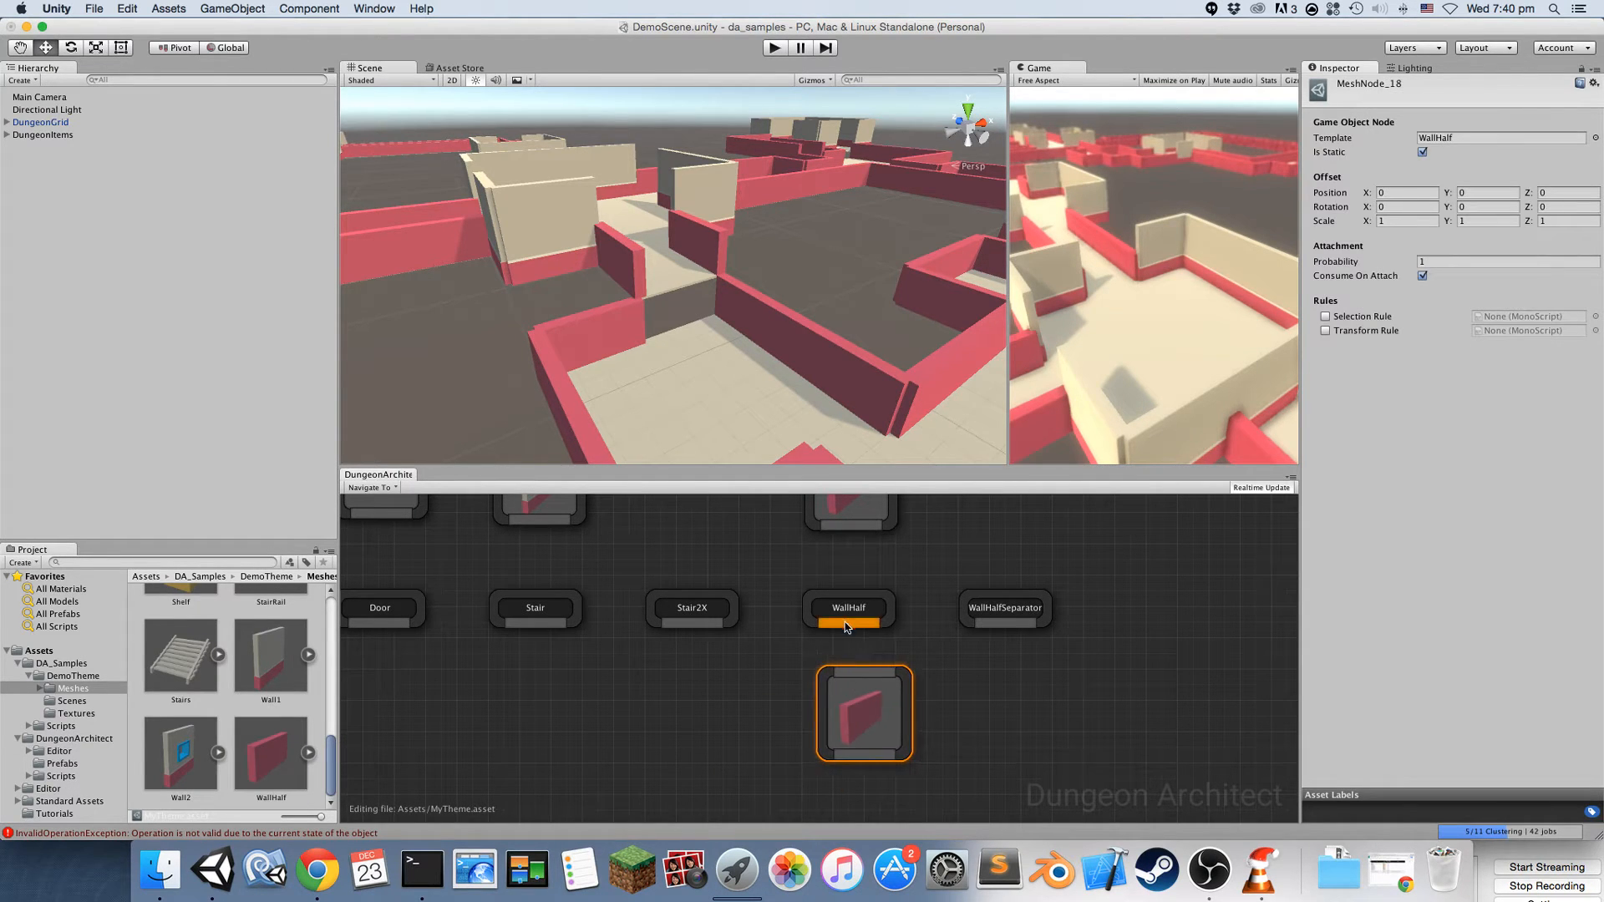
drag(849, 624, 859, 710)
click(1475, 195)
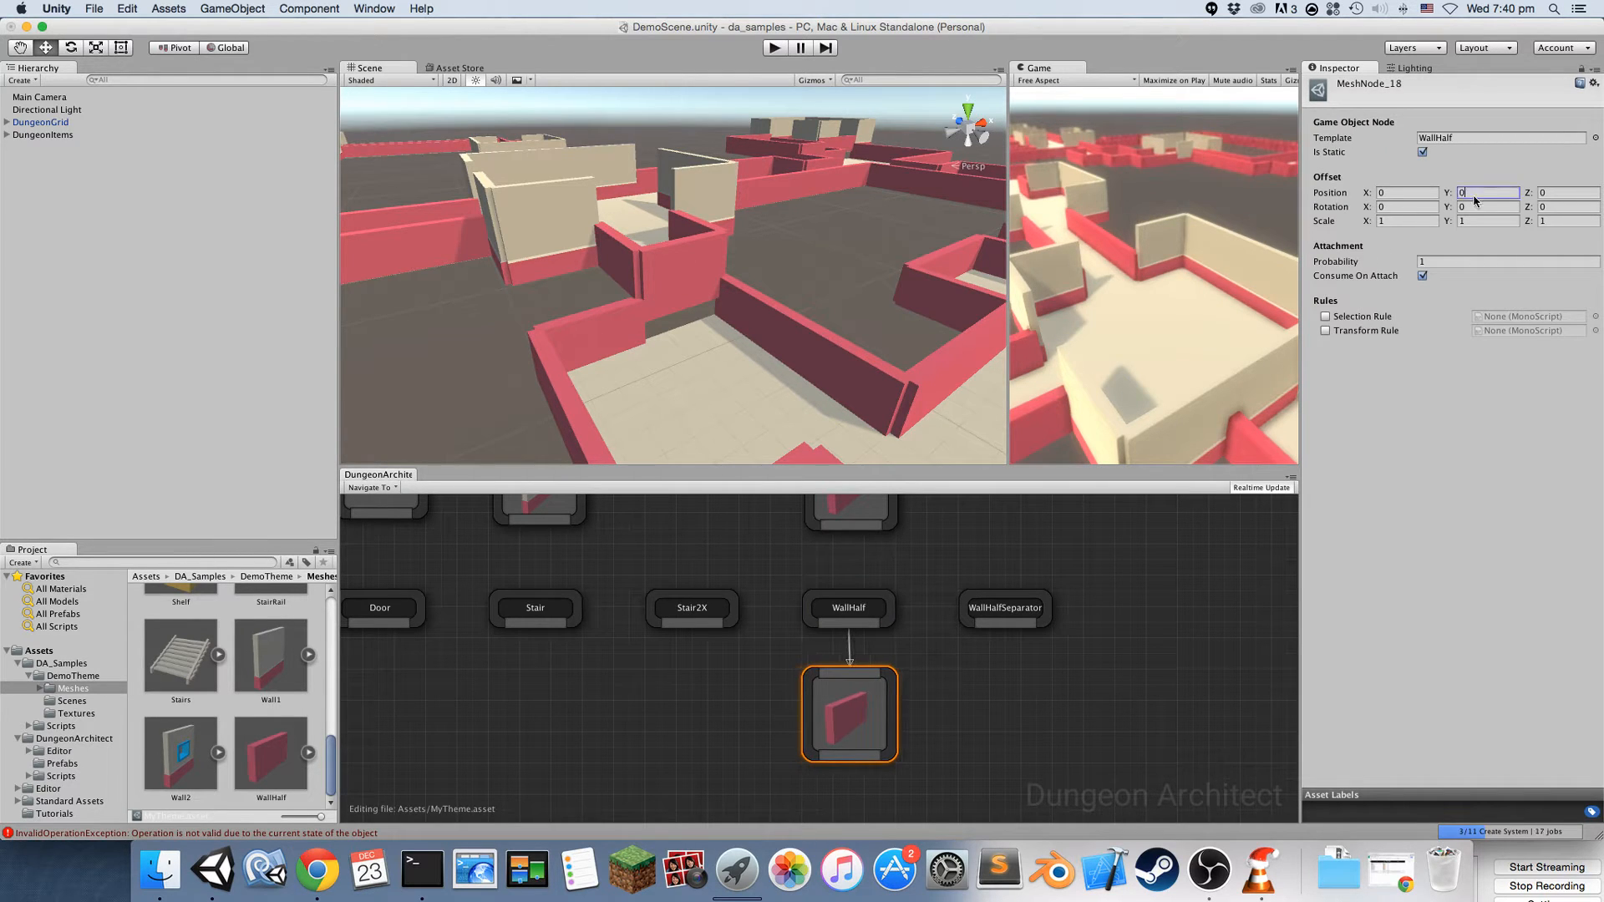
text(-2)
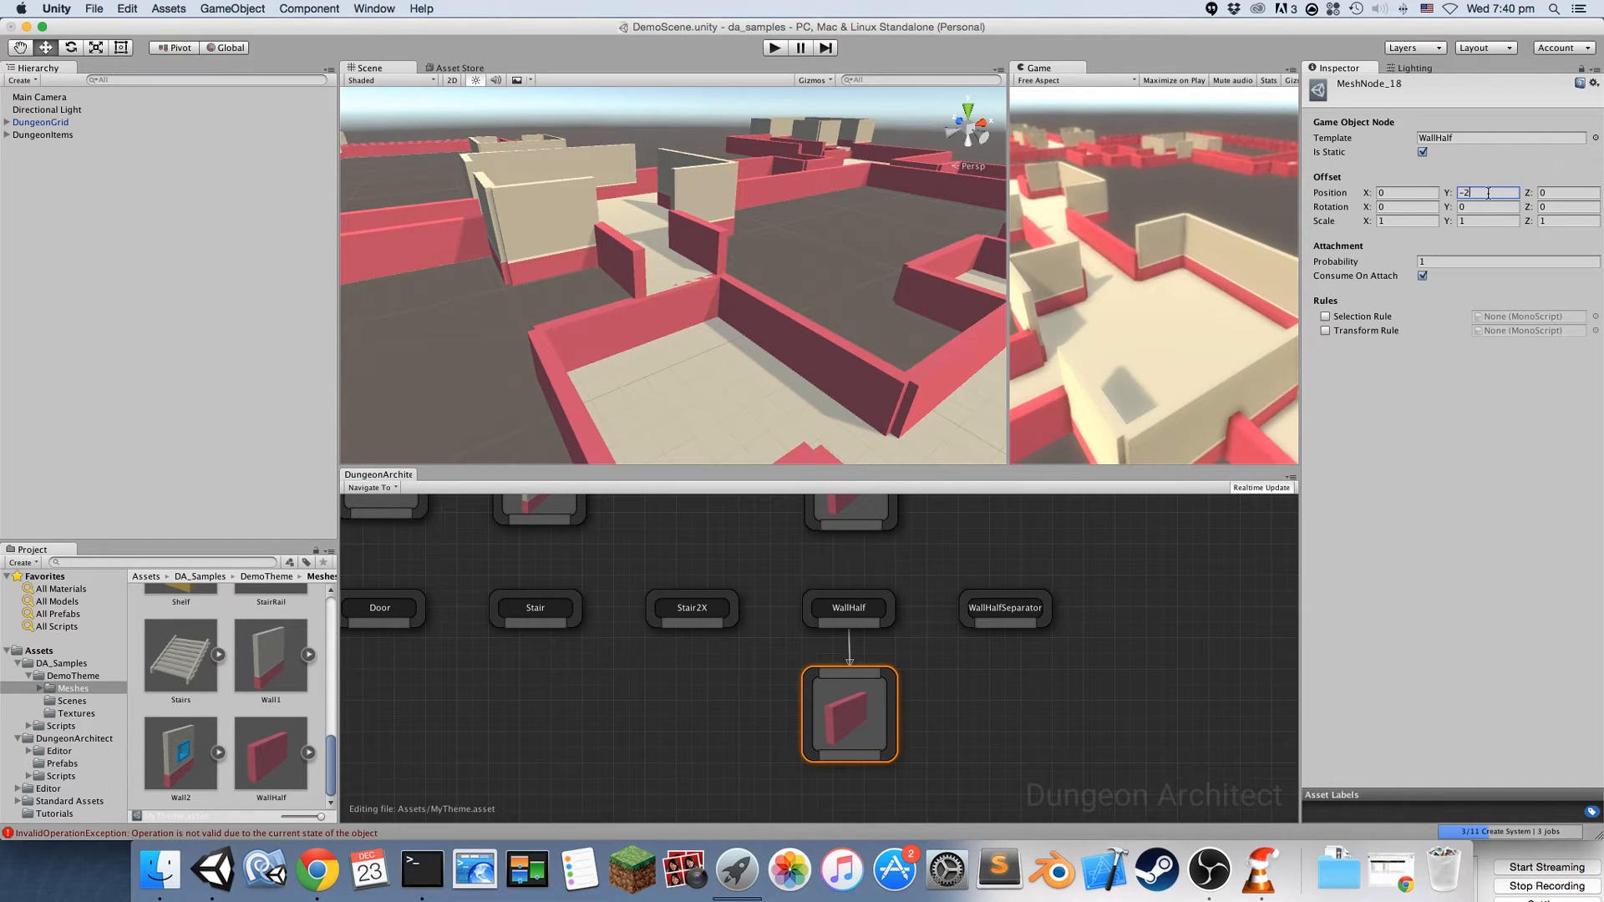
text(.01)
key(d)
right_drag(801, 277, 899, 325)
key(w)
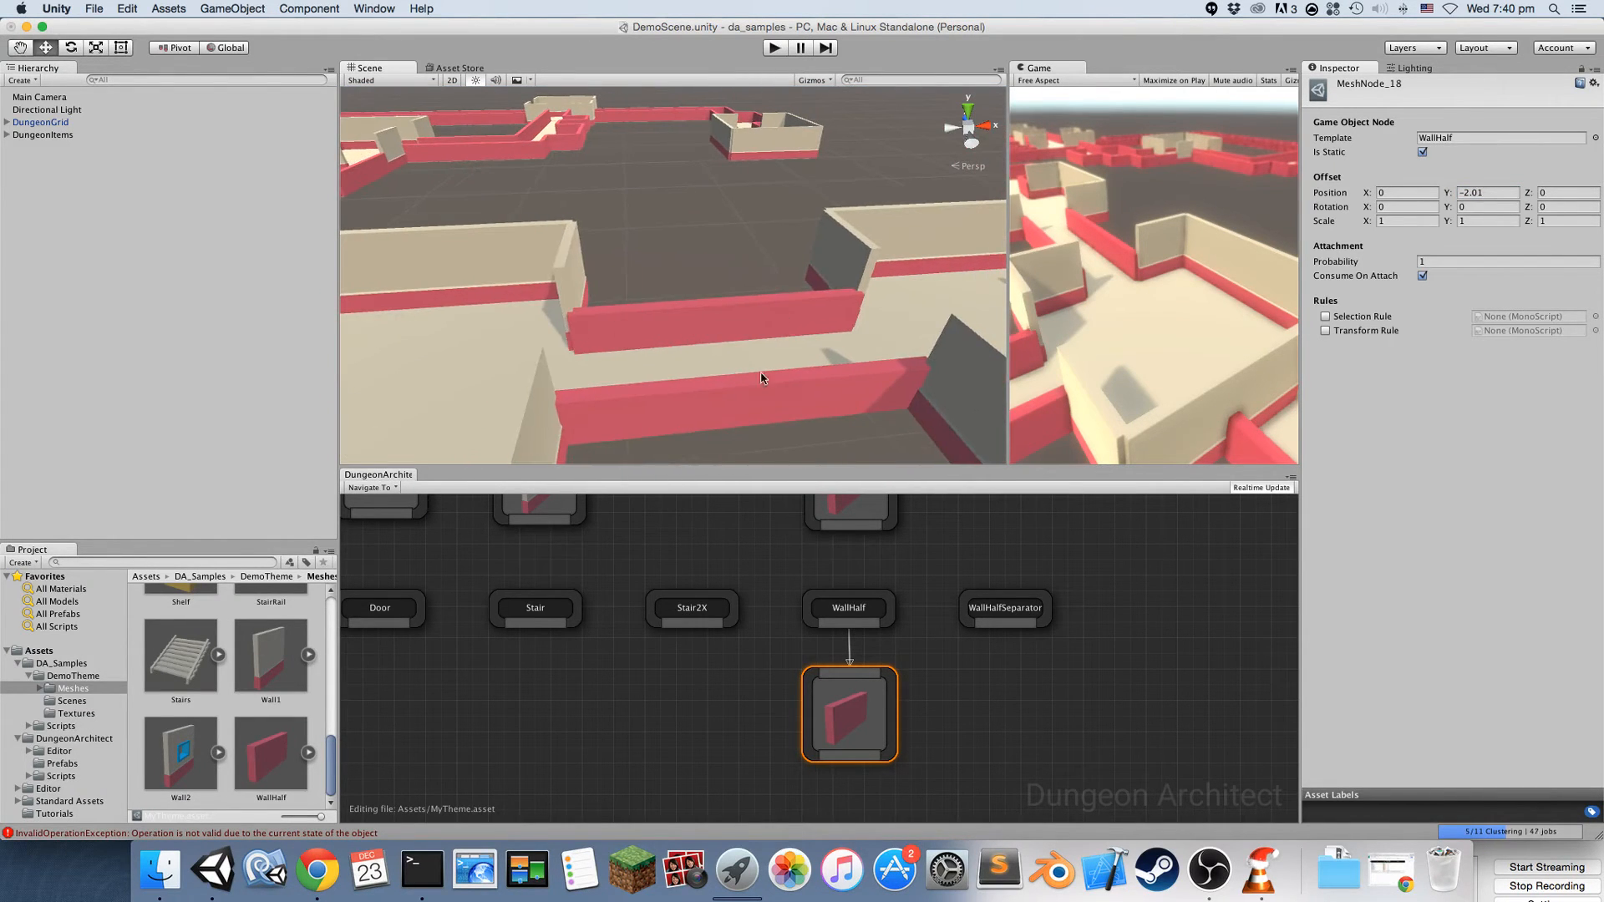
Set the Y scale of the Fence marker's WallHalf mesh node to 0.5 and view the shortened fences
right_drag(671, 638, 714, 766)
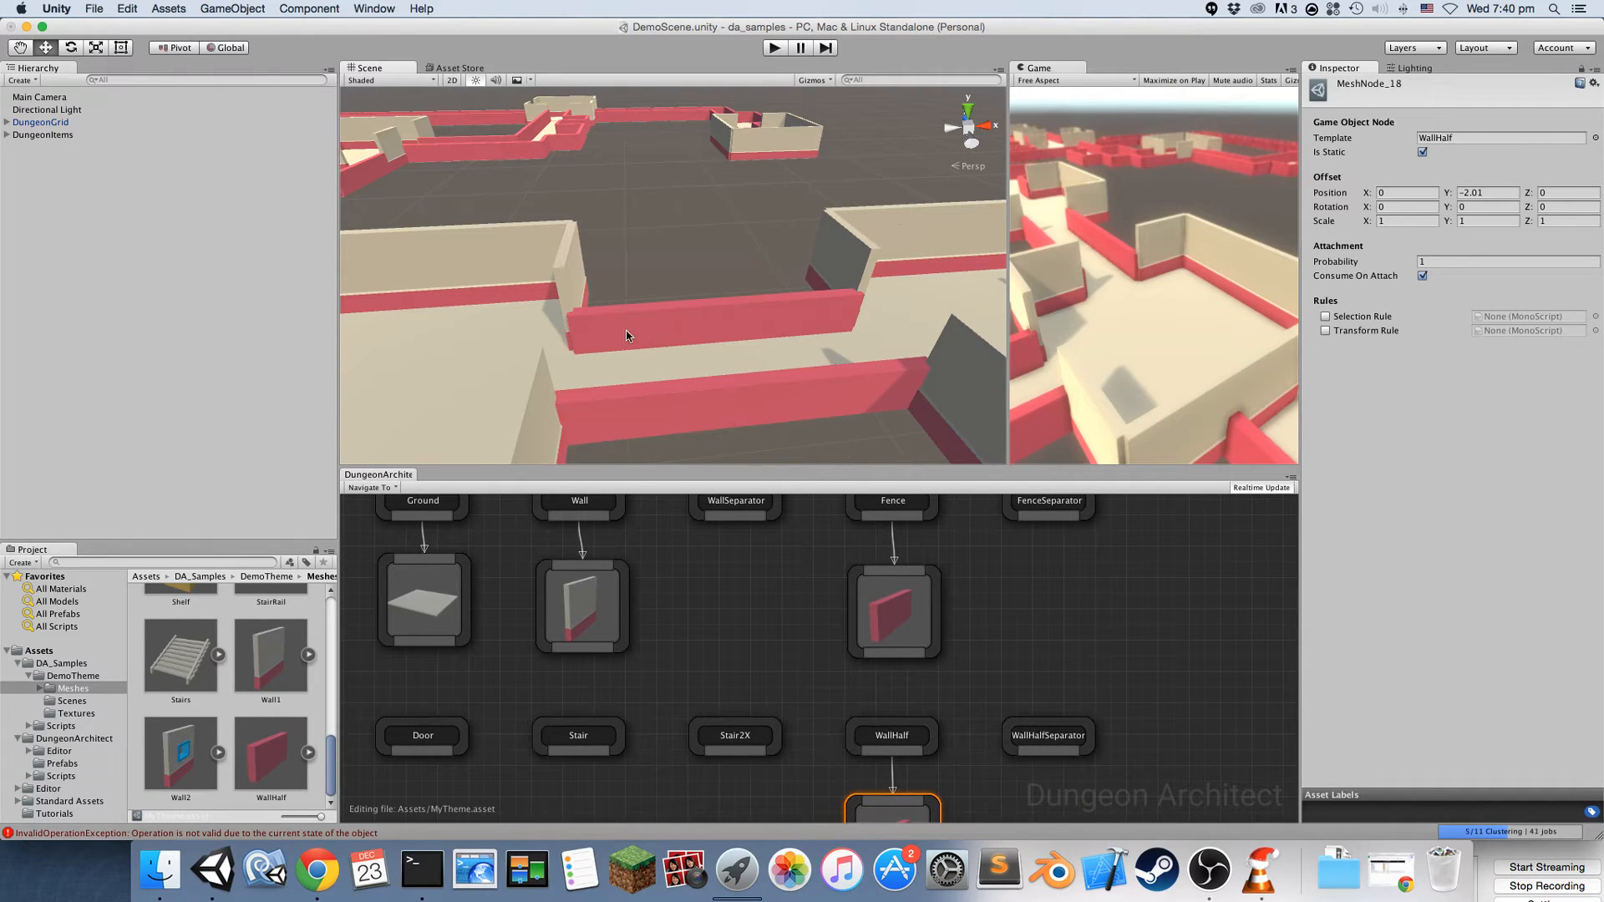
click(909, 619)
click(1478, 194)
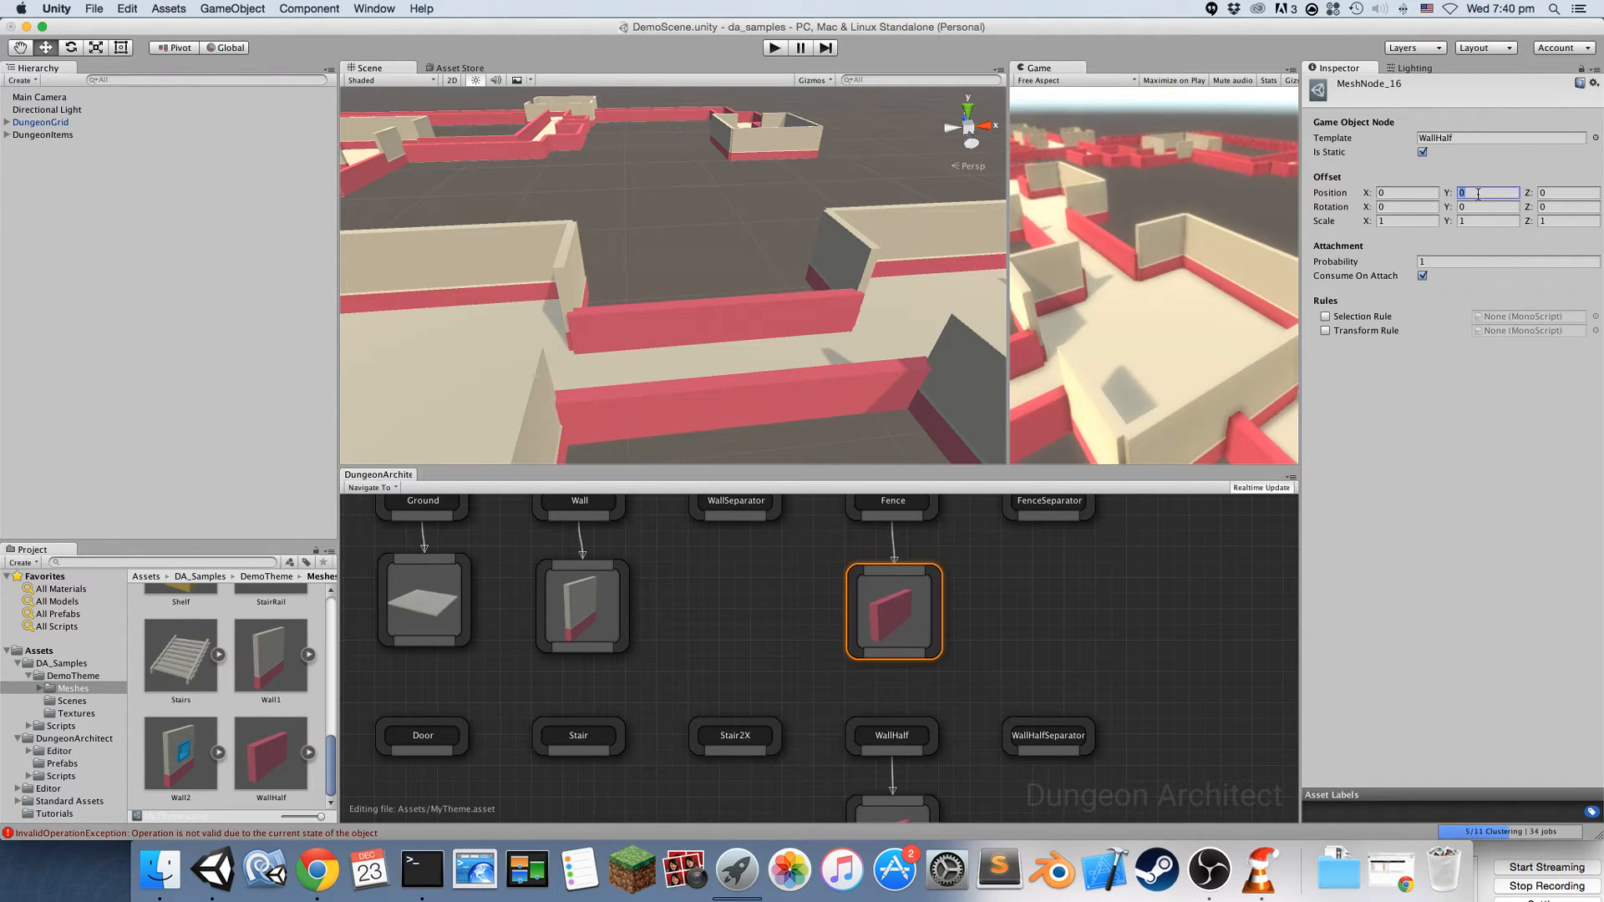
click(1477, 223)
key(BackSpace)
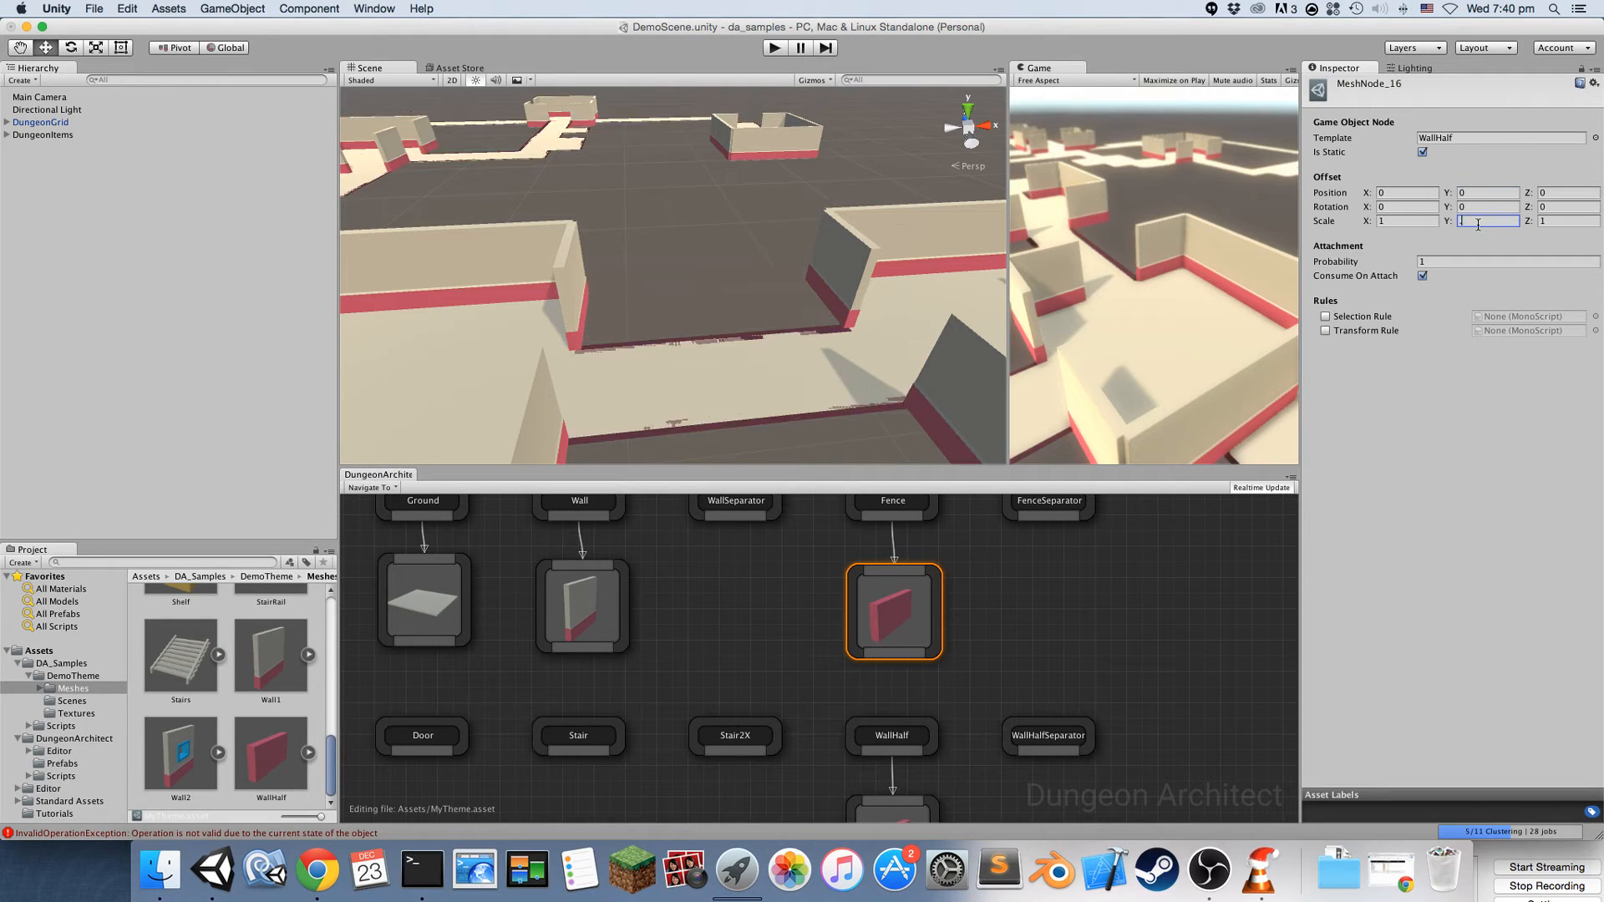
text(0.5)
right_drag(812, 353, 1442, 266)
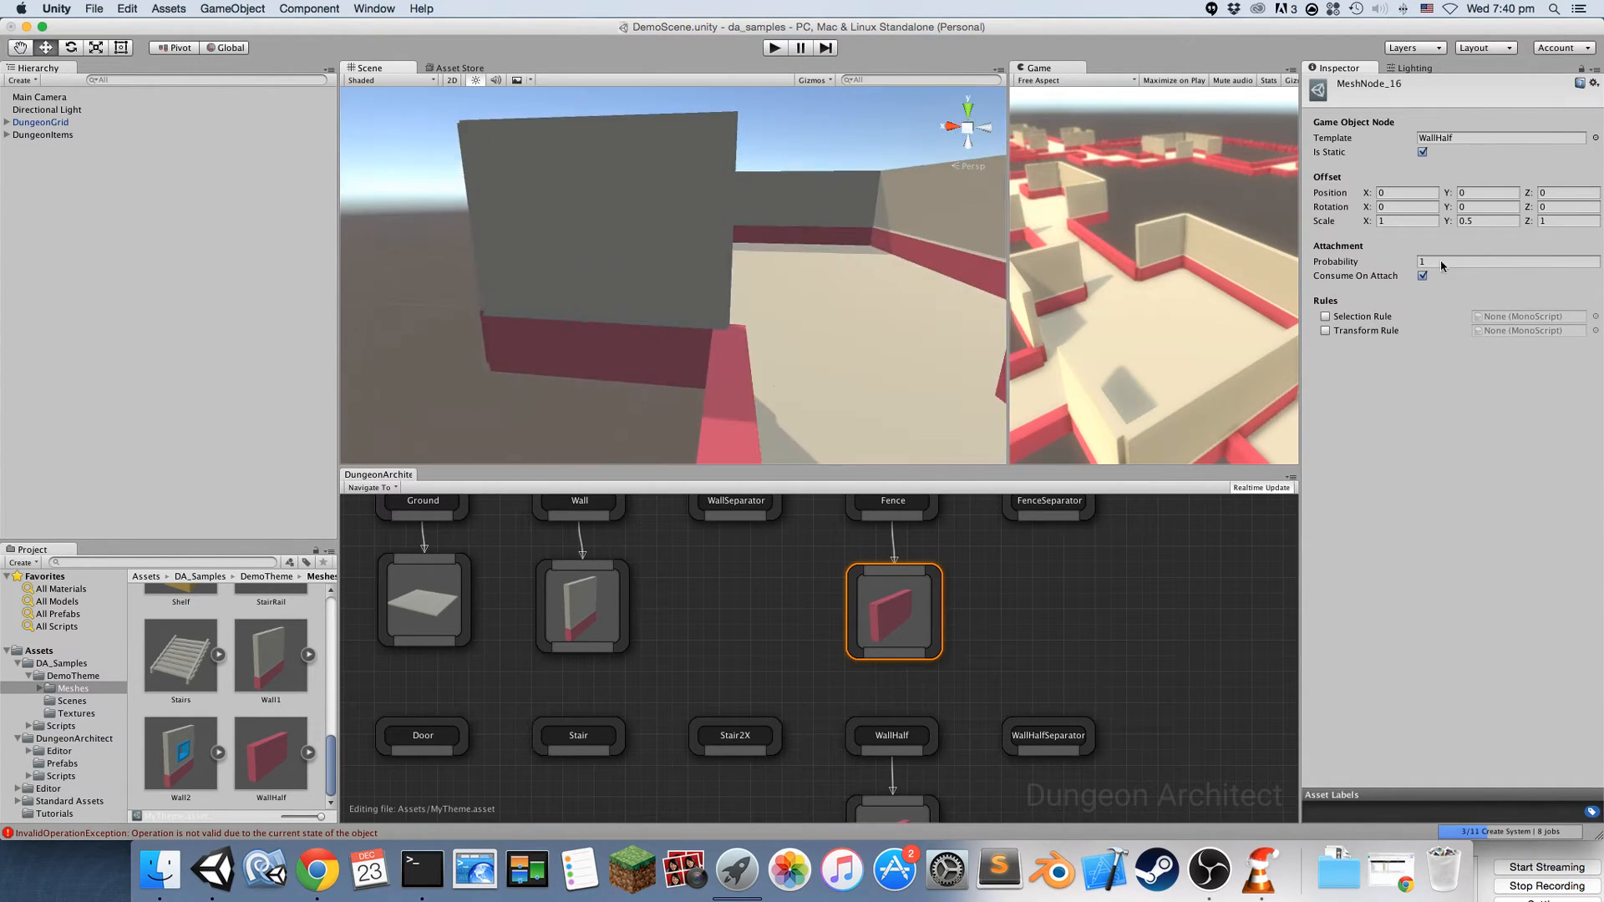
right_drag(637, 303, 685, 334)
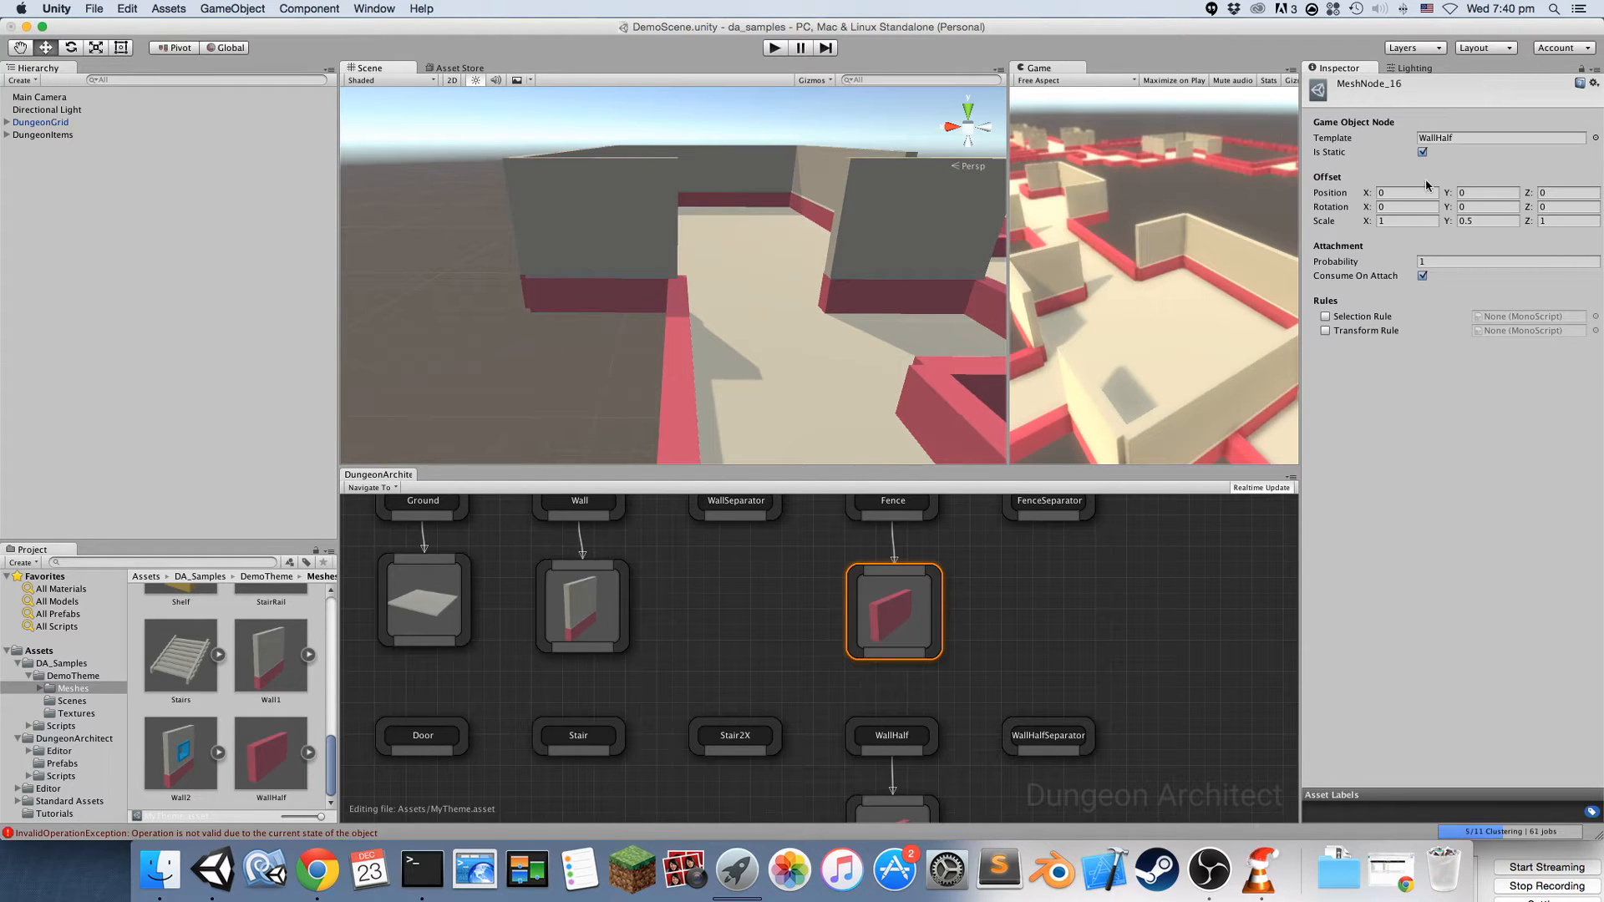
right_drag(891, 664, 848, 685)
right_drag(773, 368, 782, 422)
Add the Door mesh to the graph, connect it to the Door marker and look over the doorways
right_drag(622, 642, 753, 531)
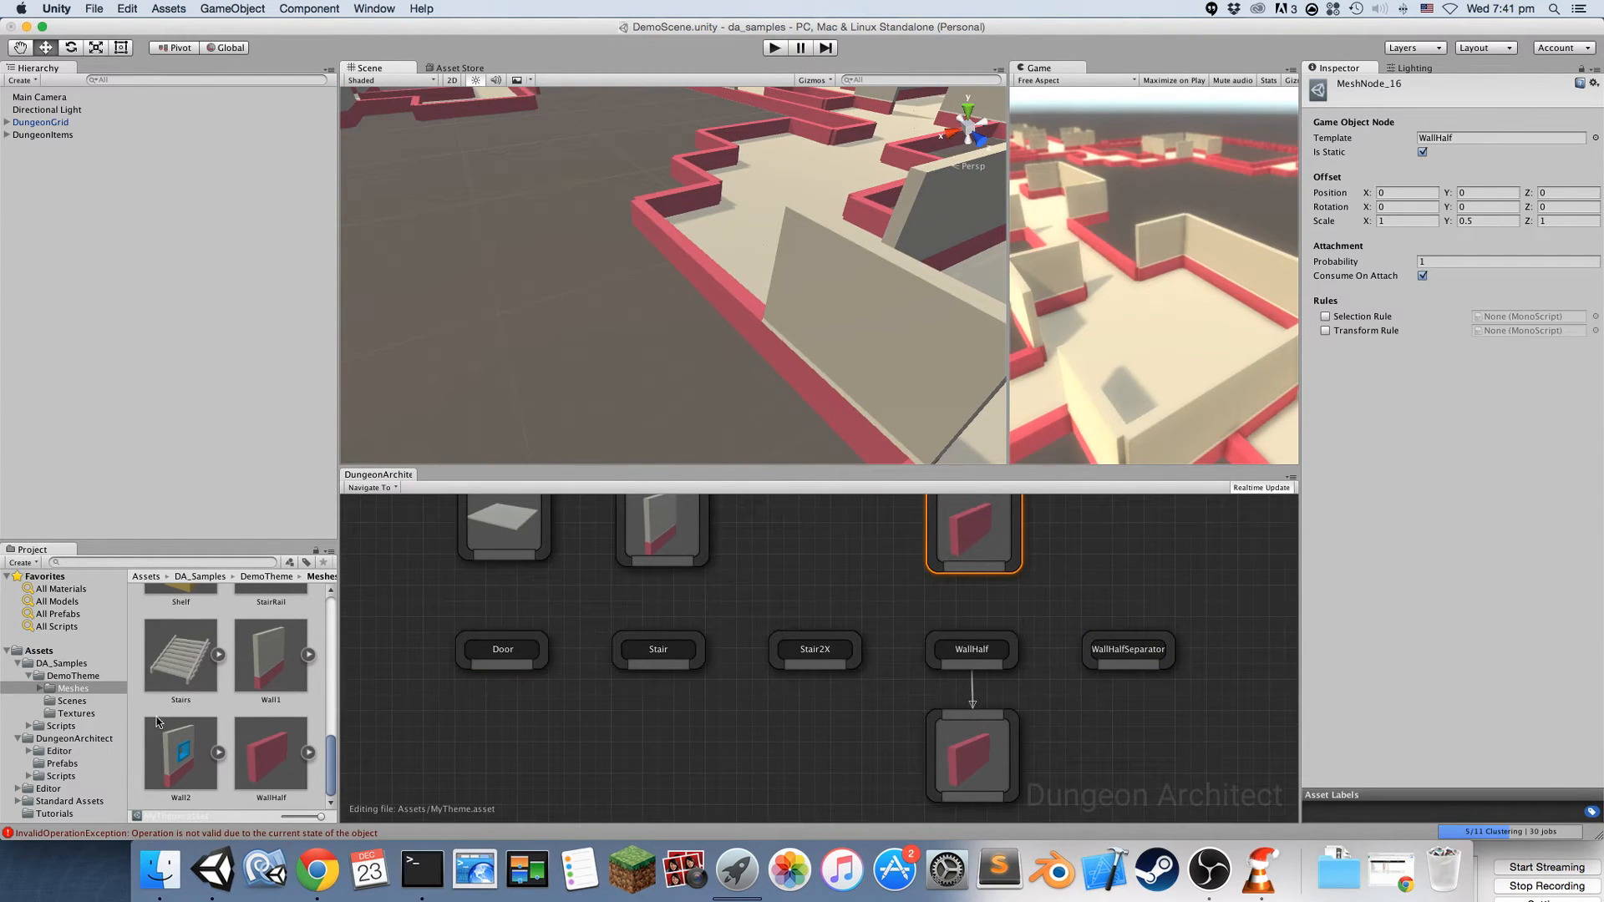
scroll(159, 721, up, 5)
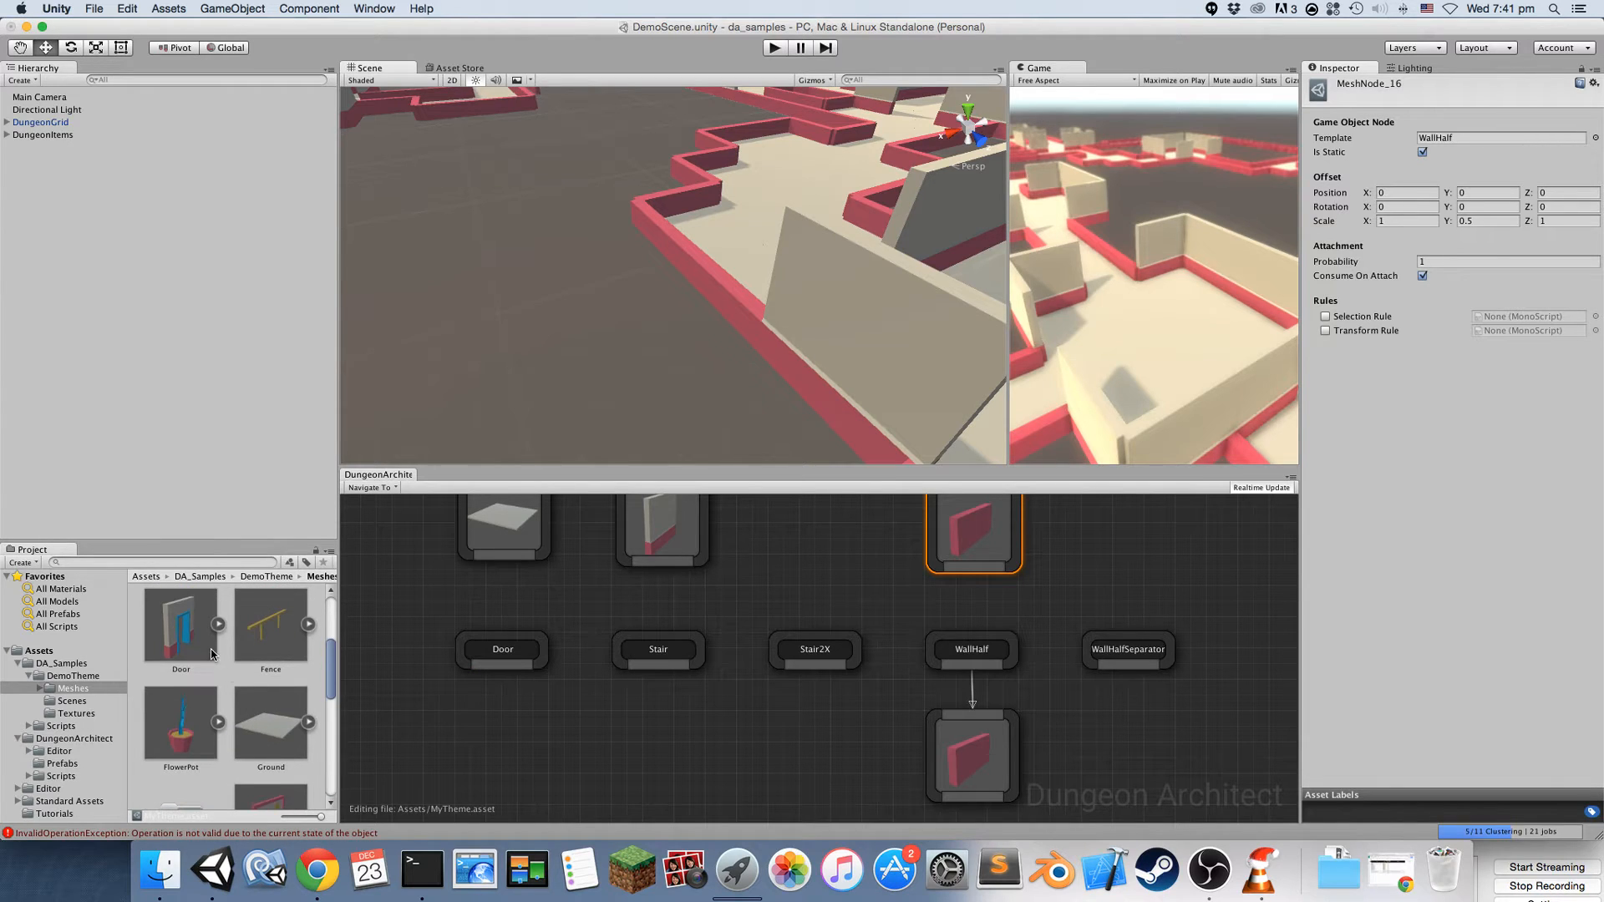
drag(211, 654, 508, 746)
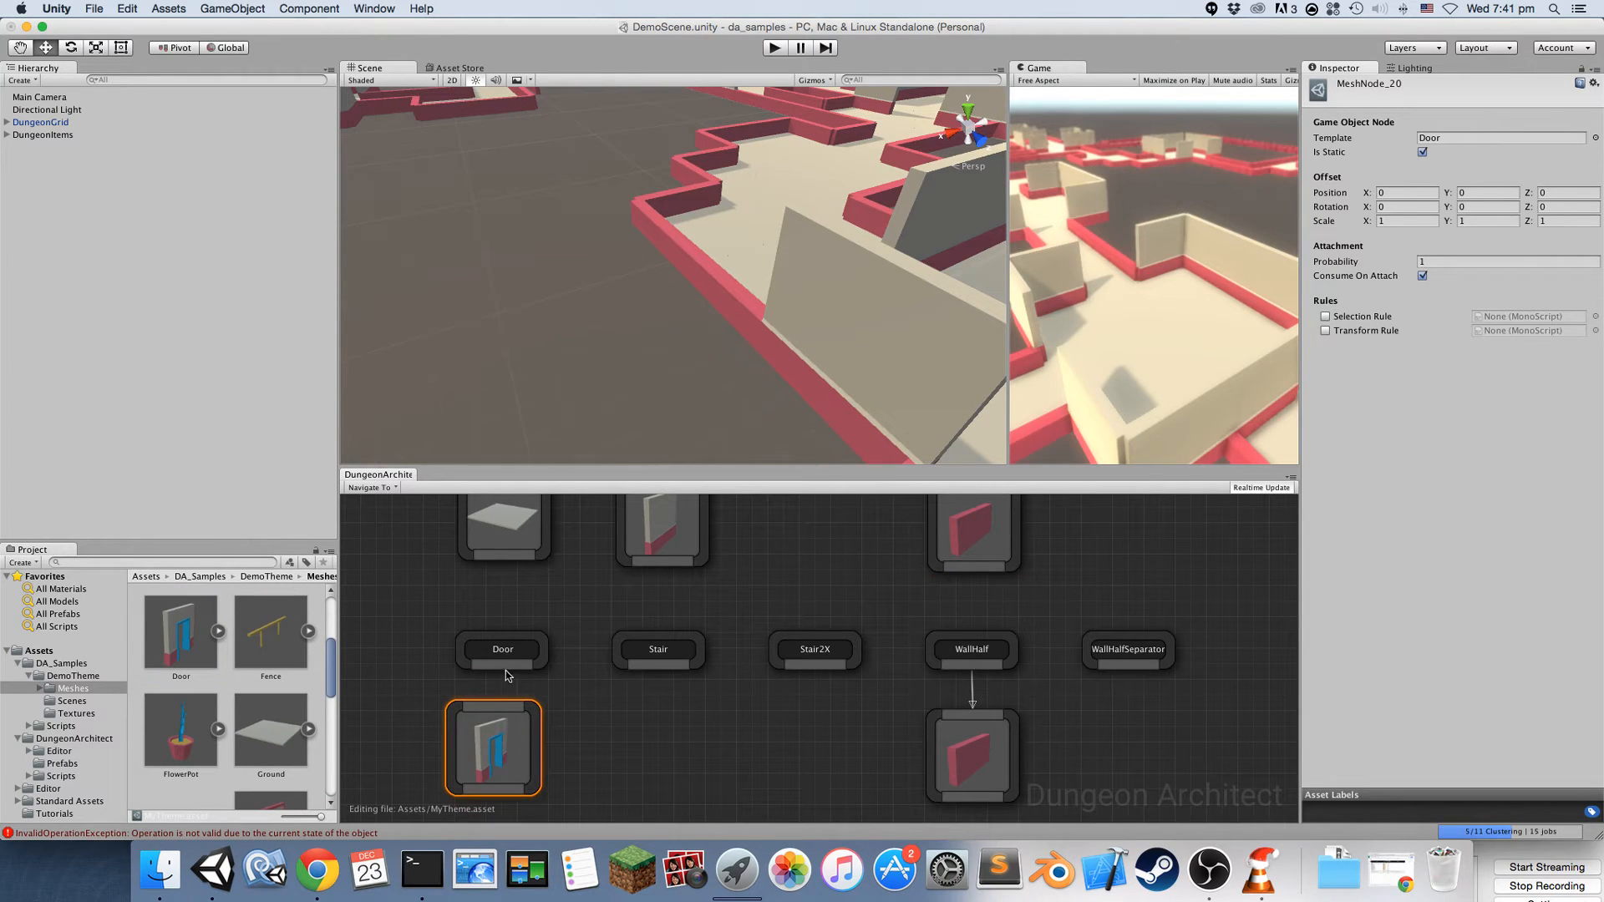
drag(505, 670, 505, 707)
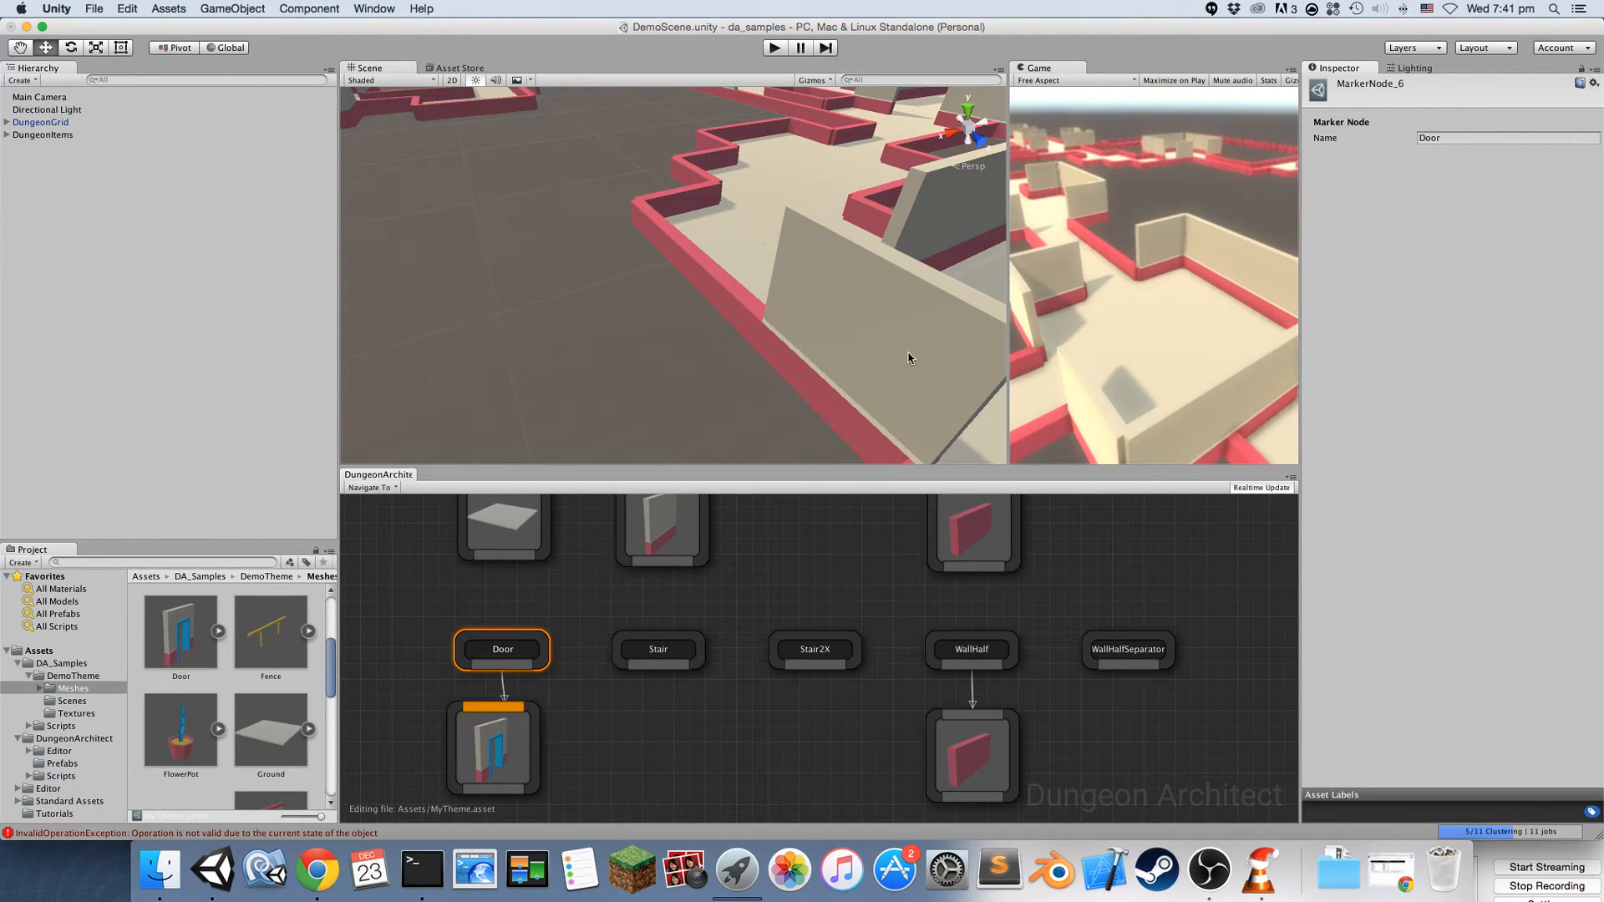
right_drag(788, 343, 1253, 377)
key(s)
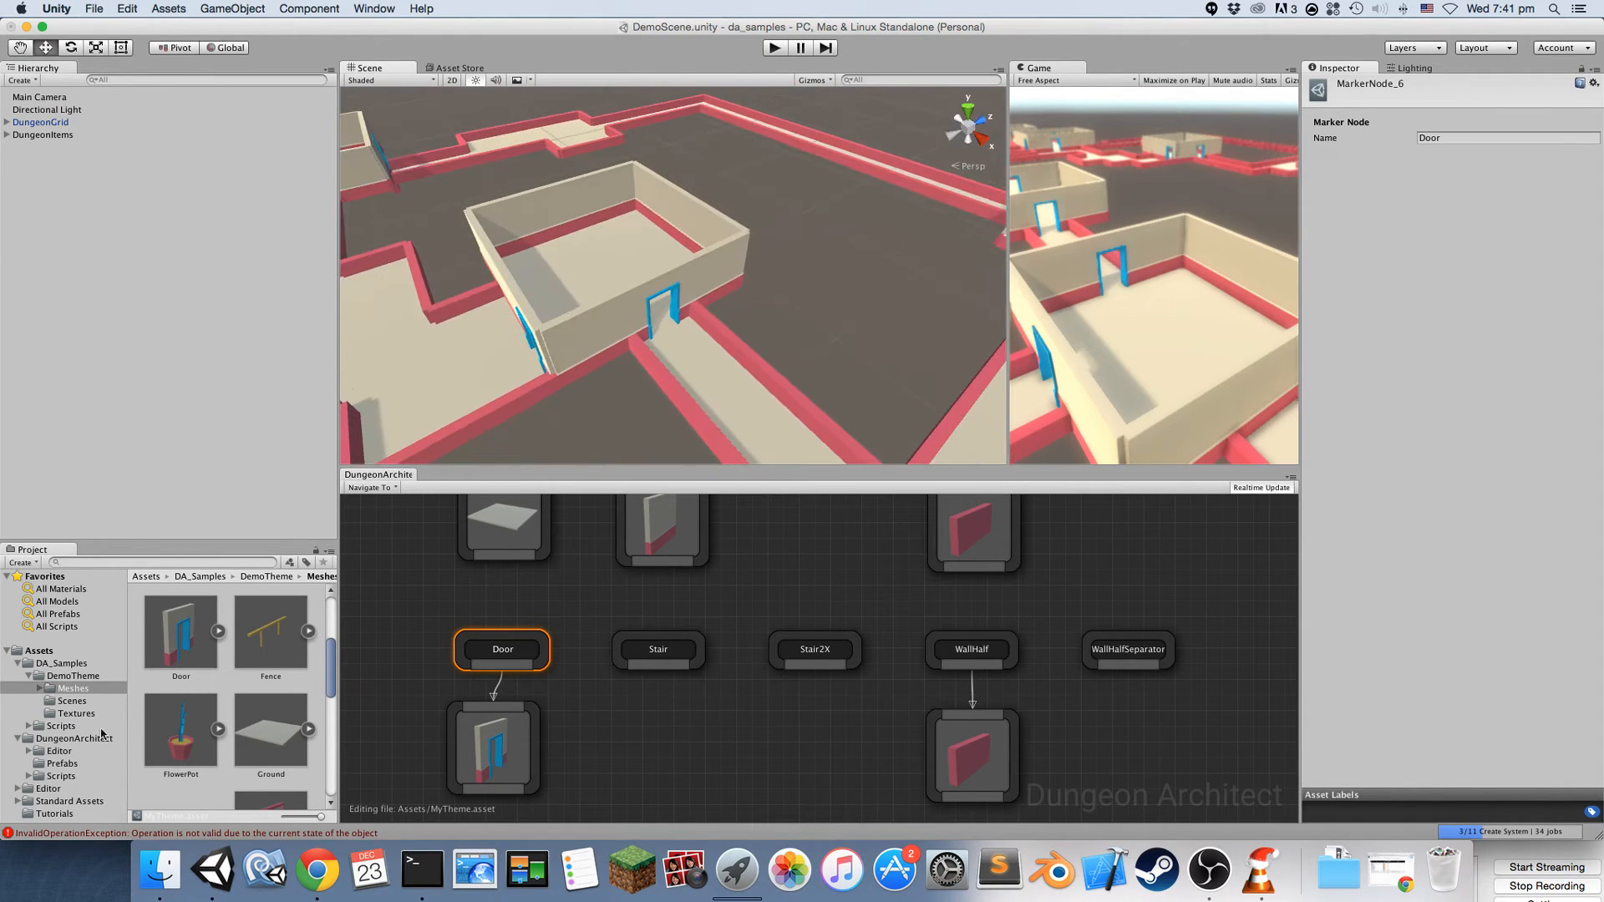
Add the Stairs mesh to the graph, connect it to the Stair marker and look over the placed stairs
scroll(201, 736, up, 3)
scroll(222, 735, down, 5)
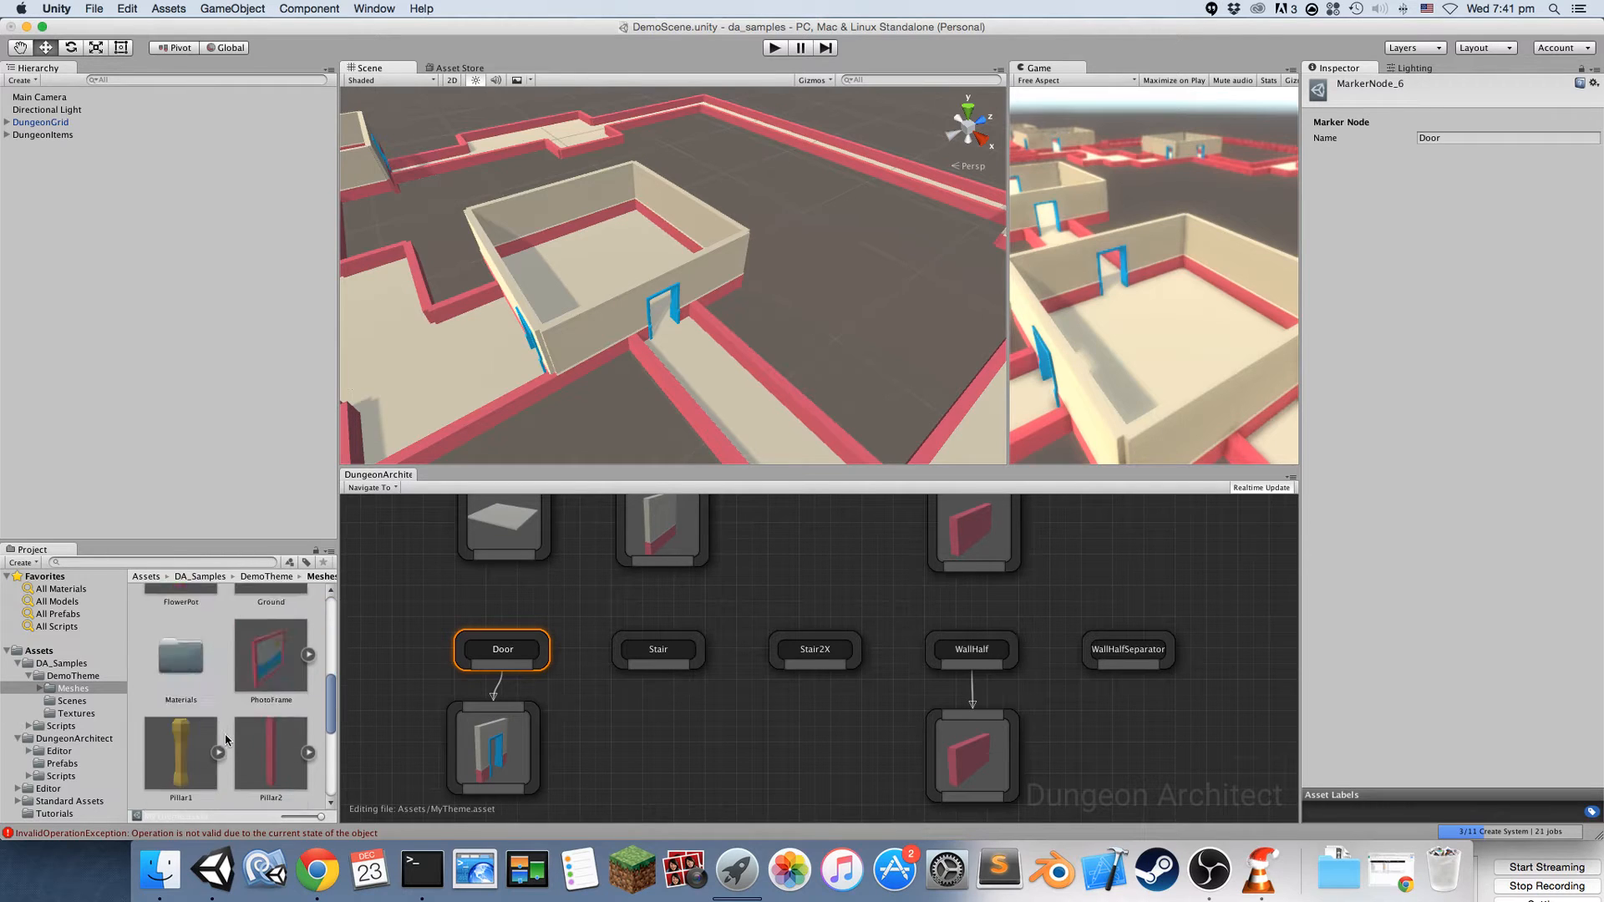
drag(180, 656, 655, 758)
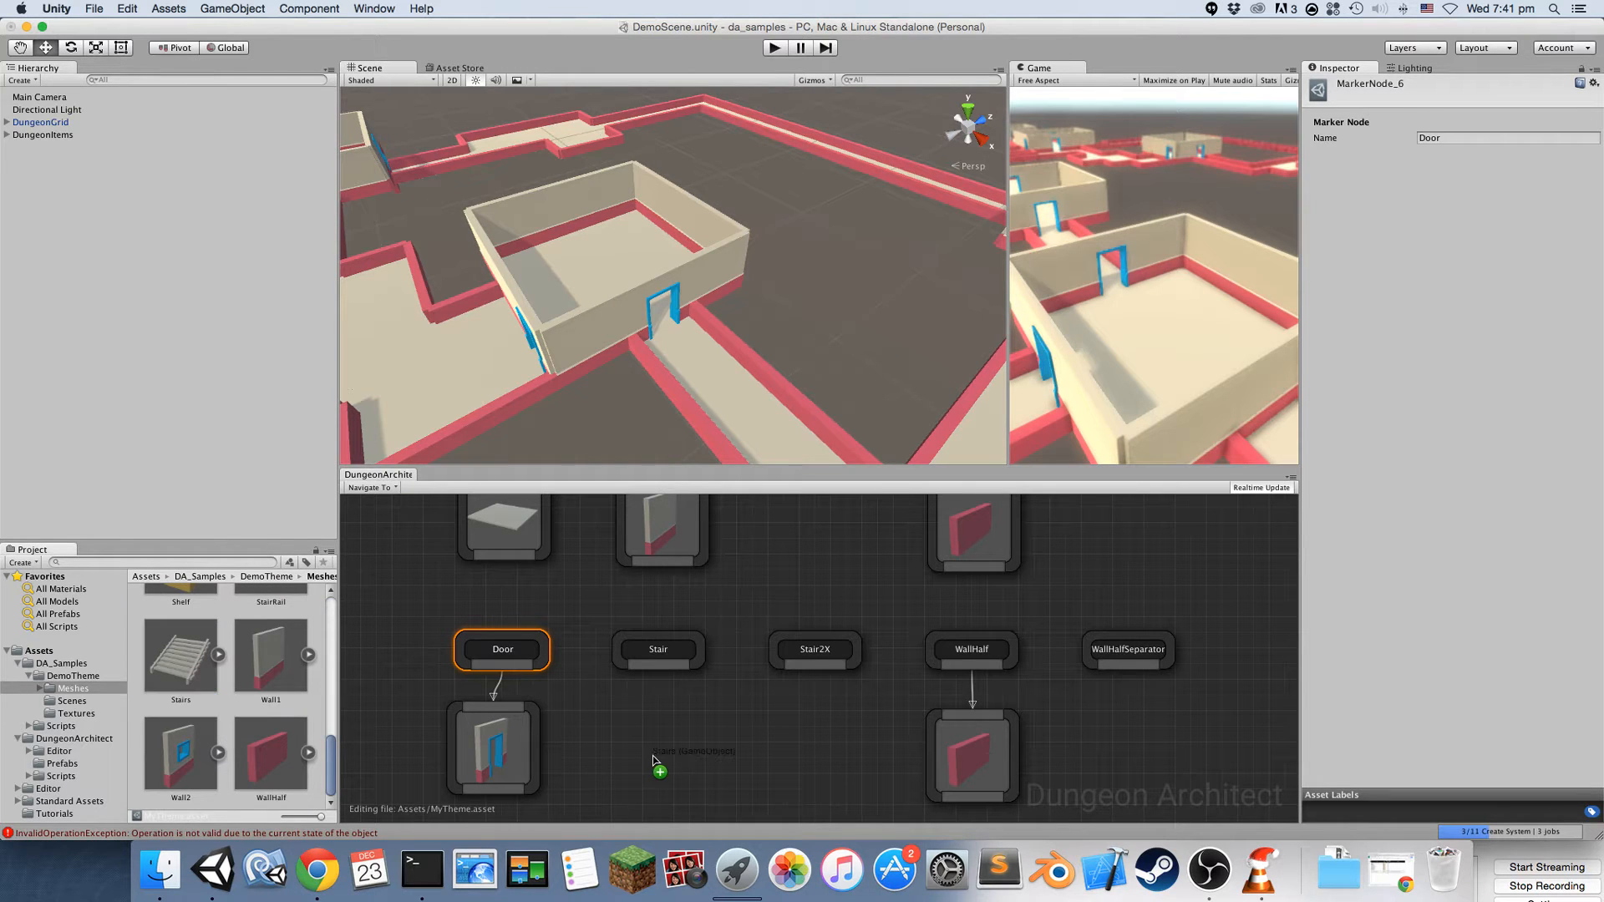
right_drag(904, 268, 4, 124)
key(w)
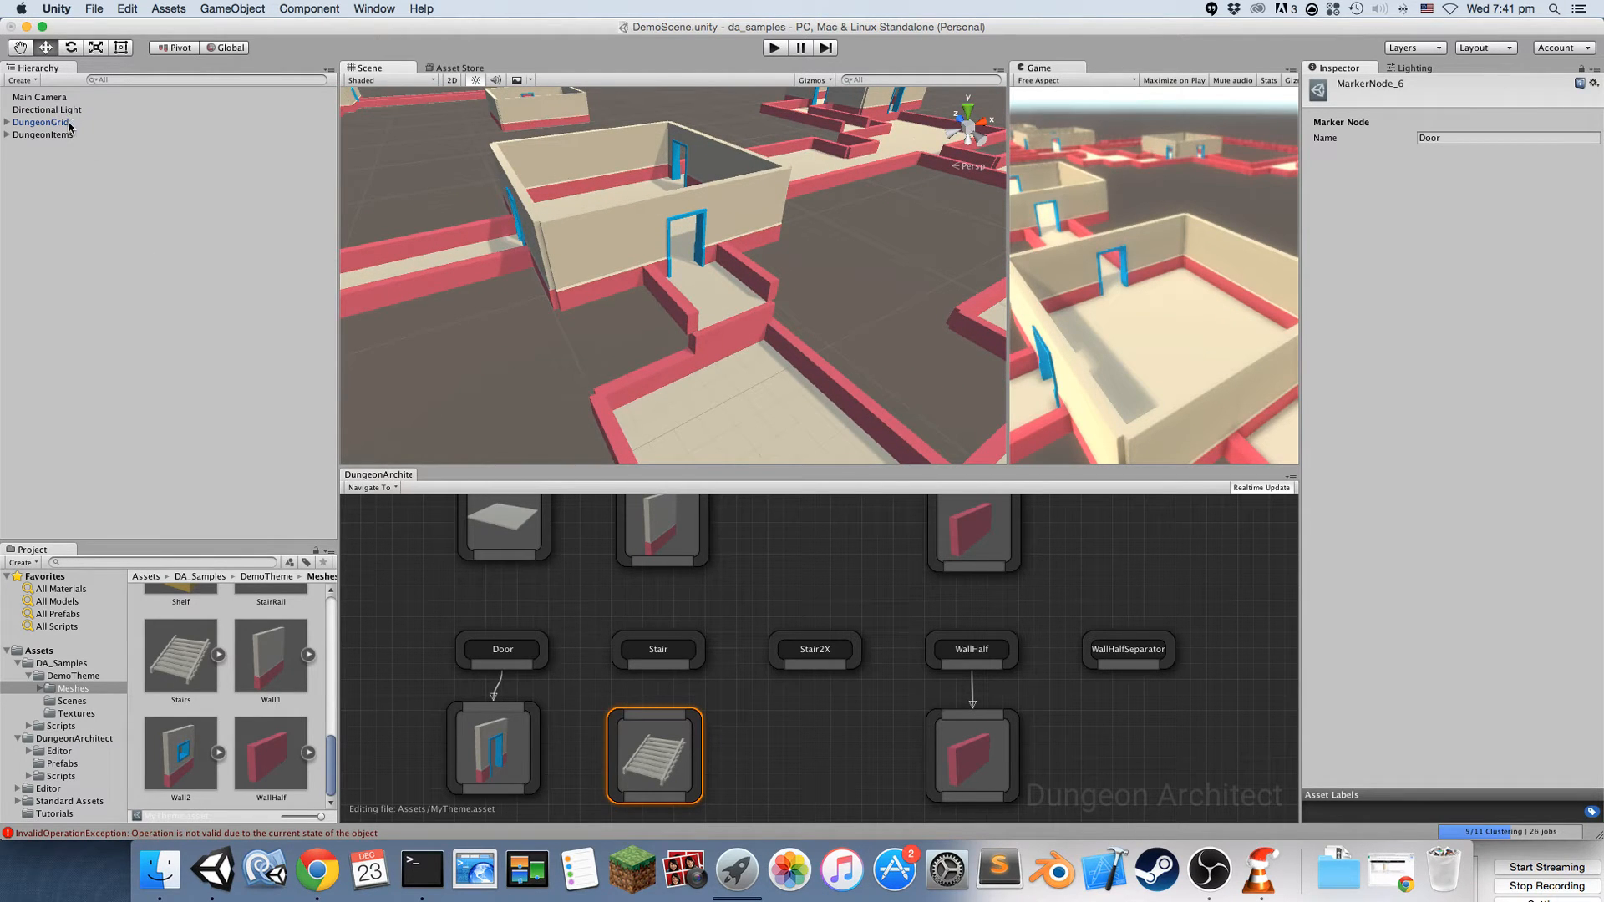
click(71, 124)
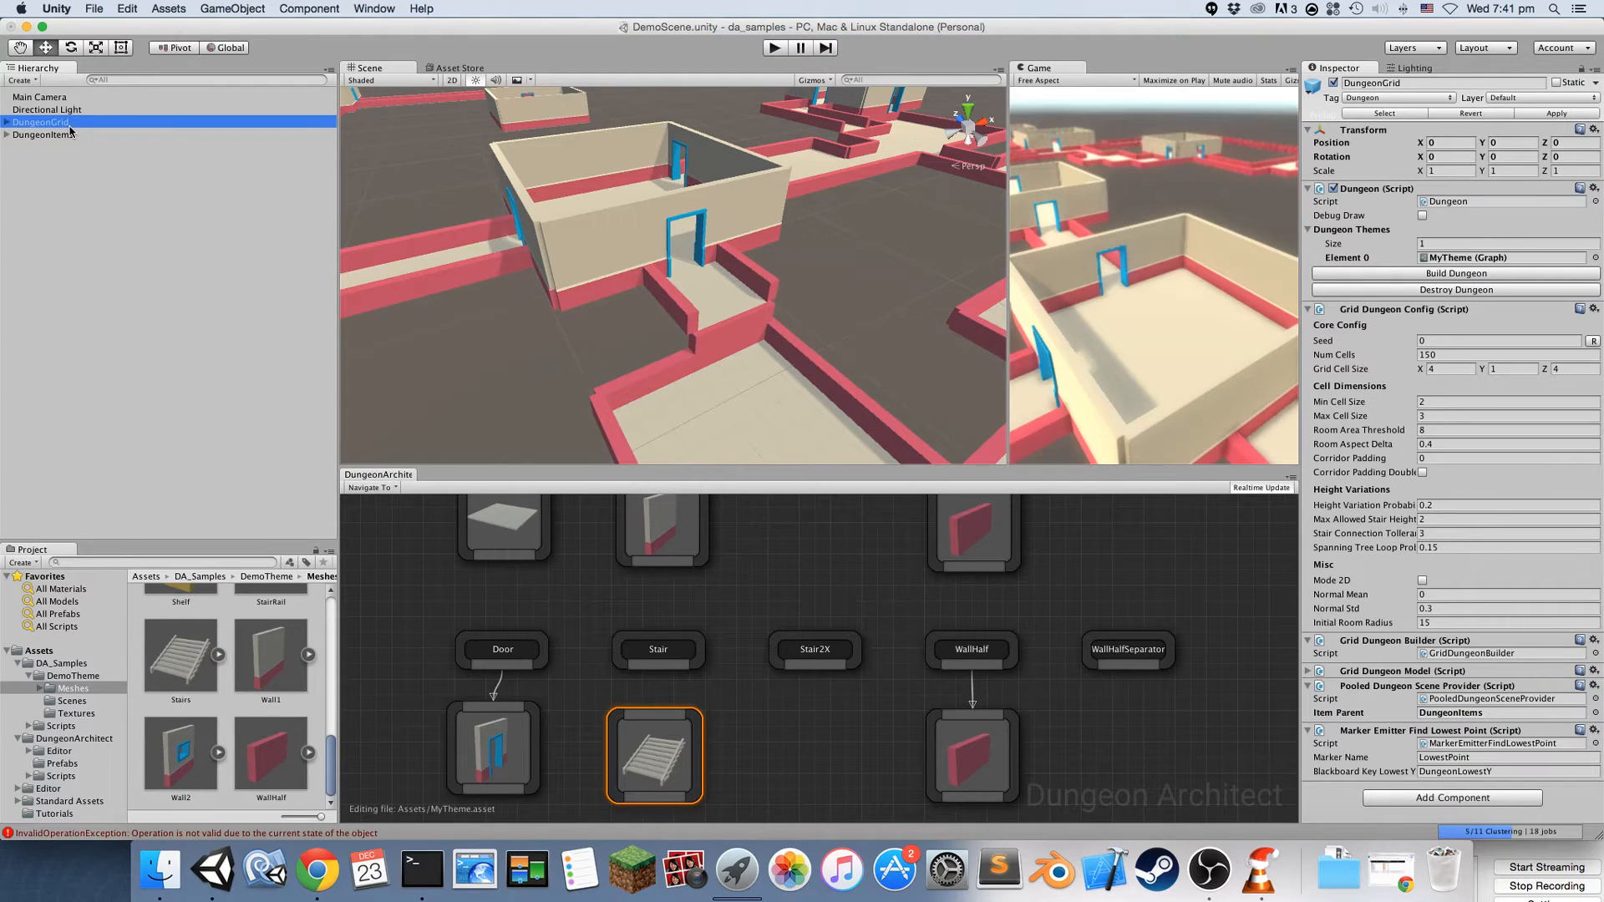
click(71, 135)
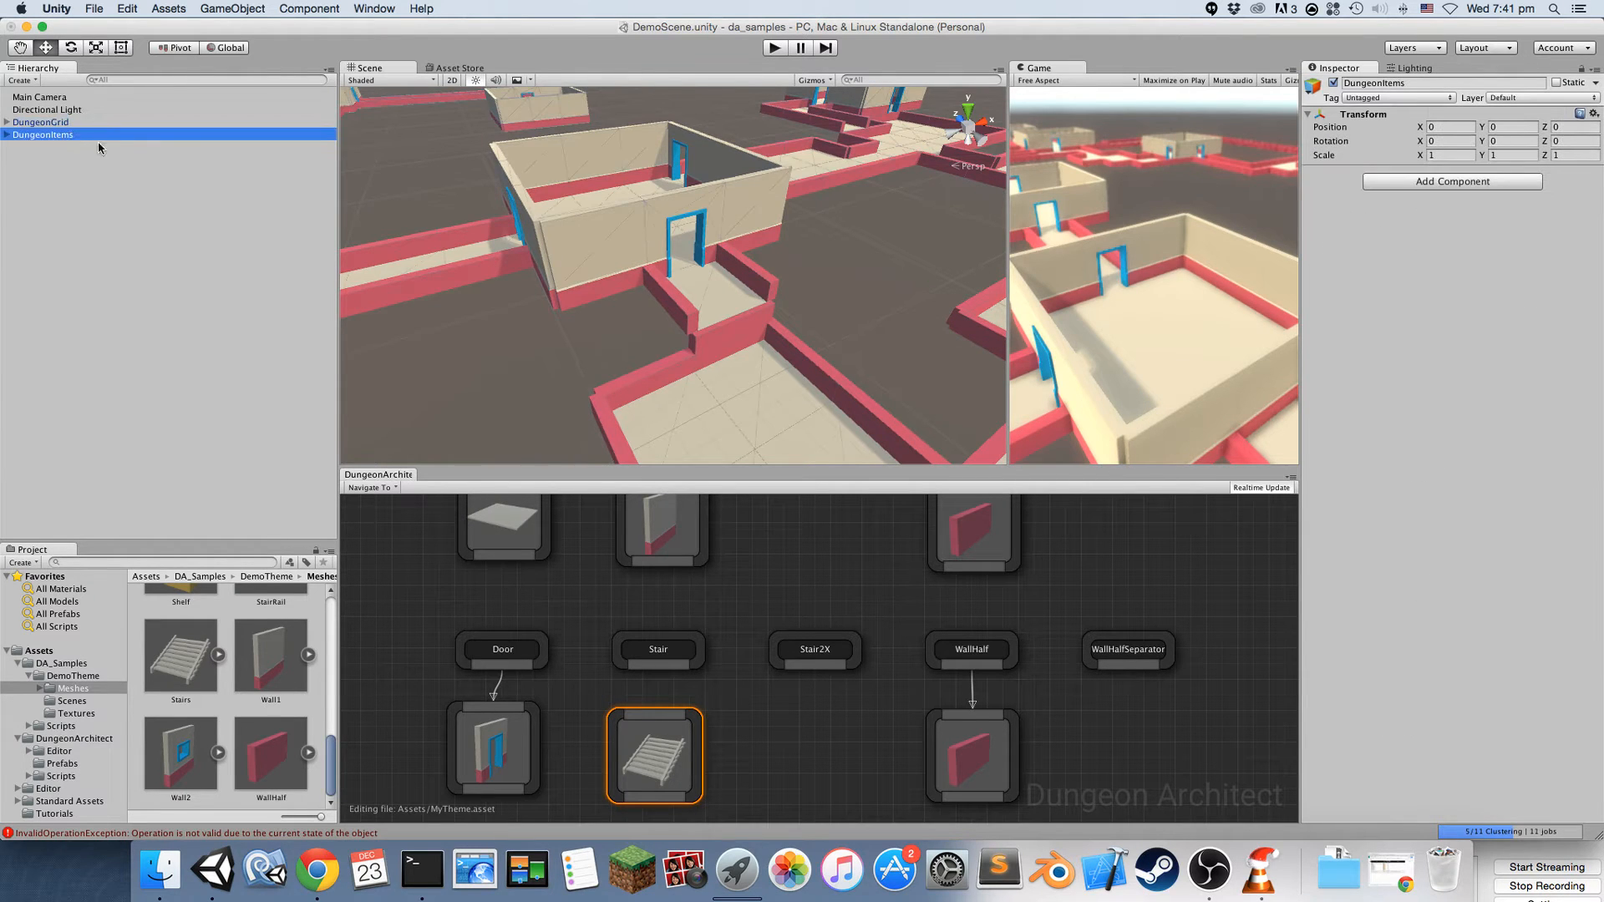
click(76, 124)
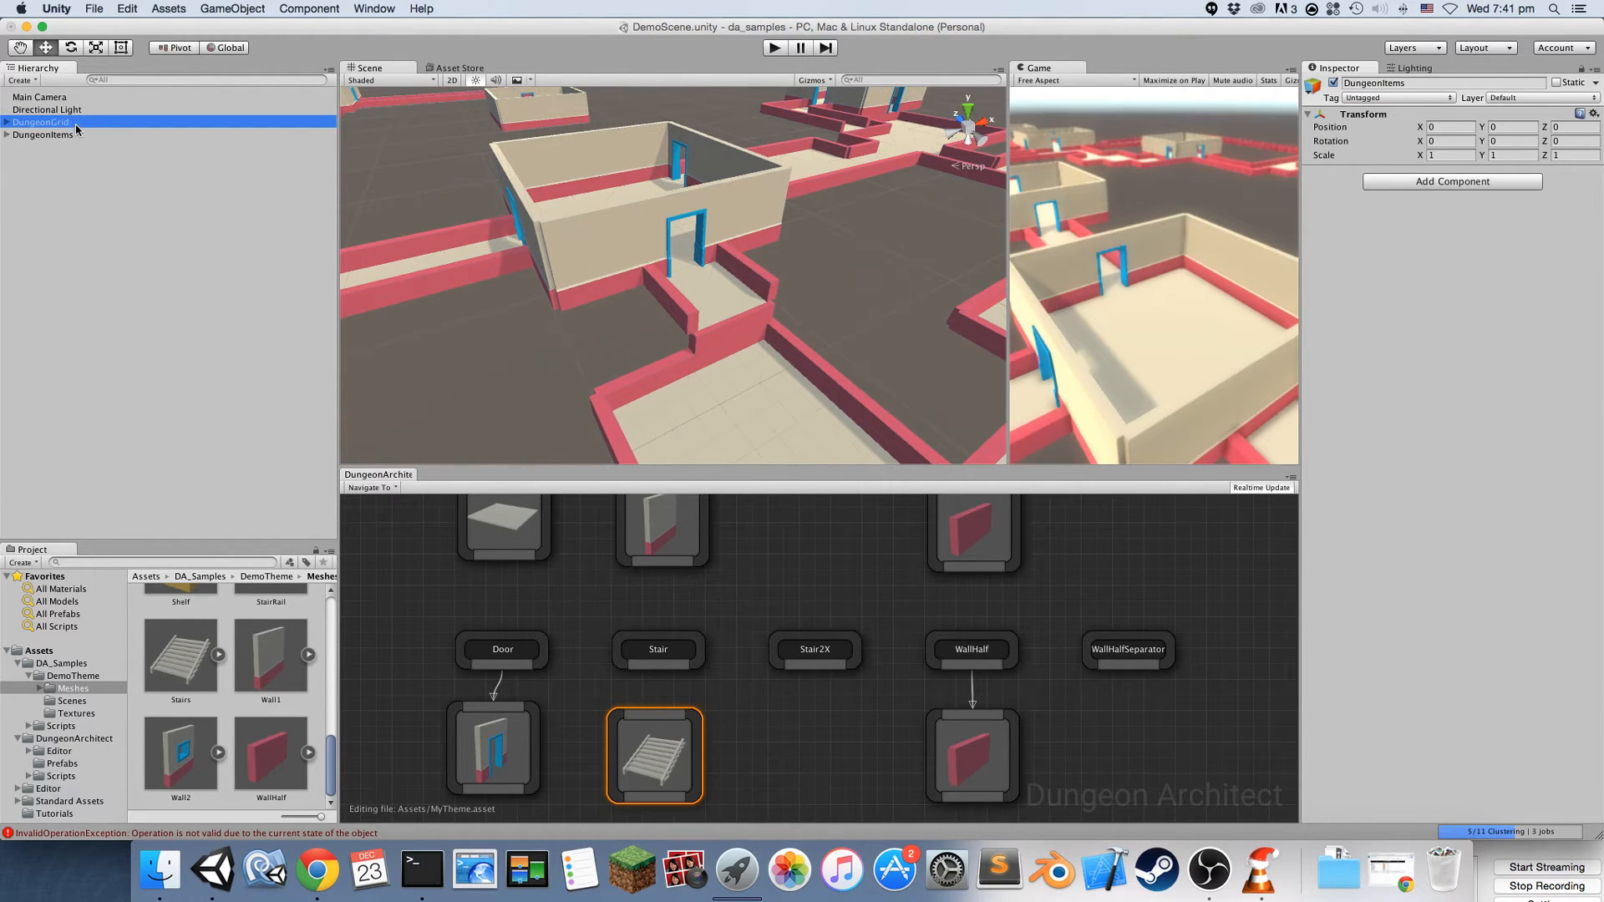
click(669, 663)
drag(668, 703, 665, 713)
right_drag(788, 362, 561, 366)
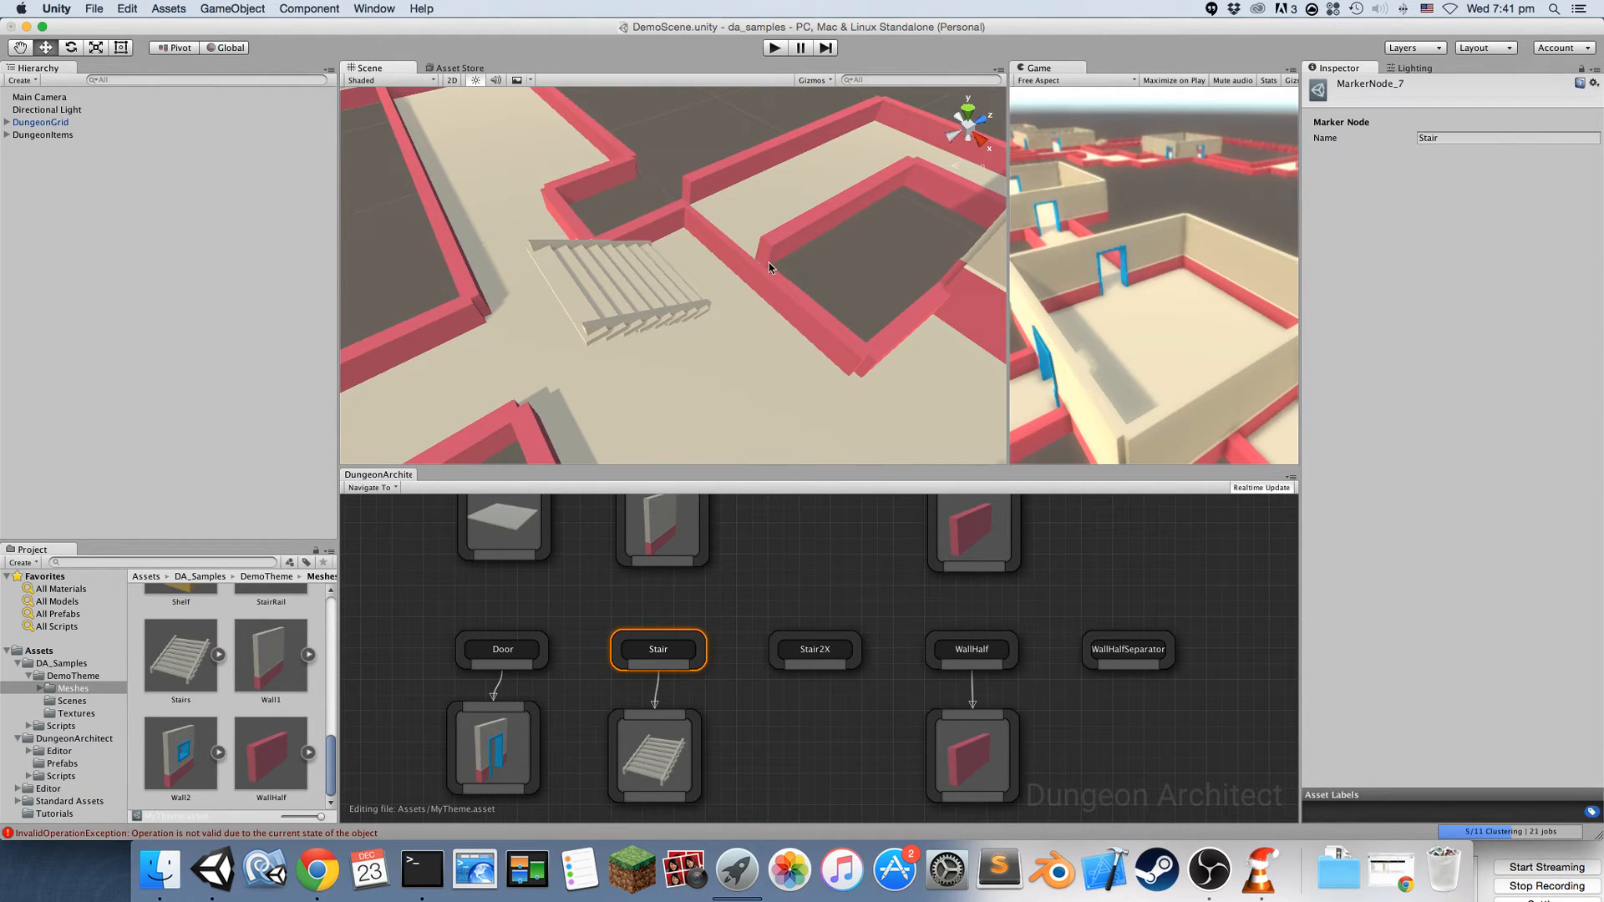
Set the Stairs mesh node's Y rotation offset to 180 and its X position offset to -2
click(651, 769)
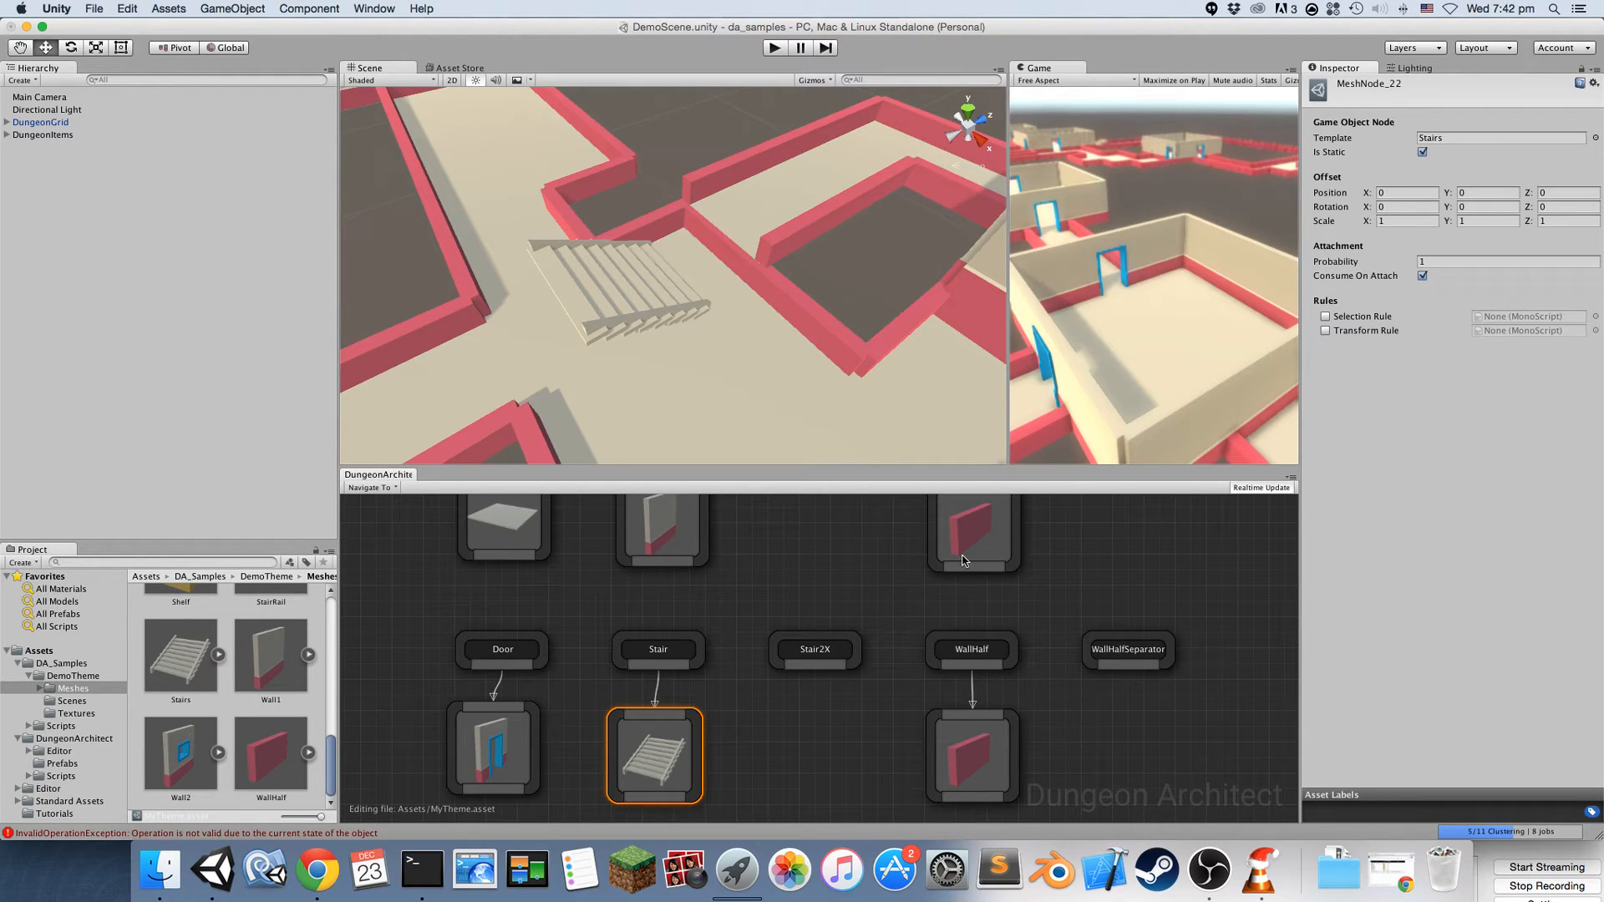
click(1480, 205)
text(180)
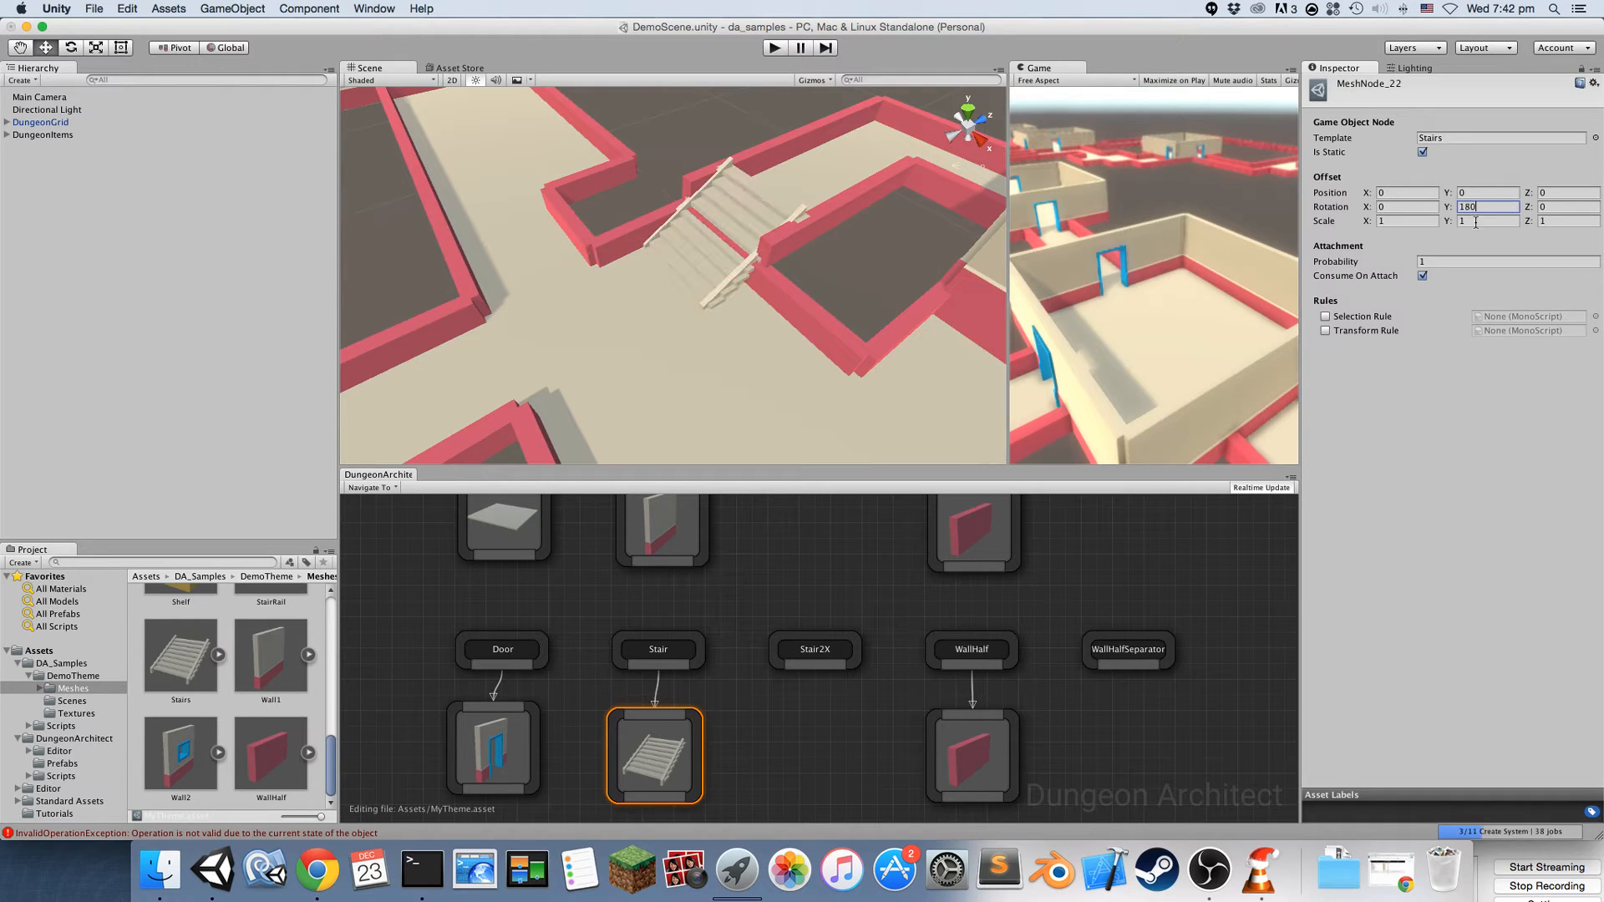
click(1402, 192)
text(-2)
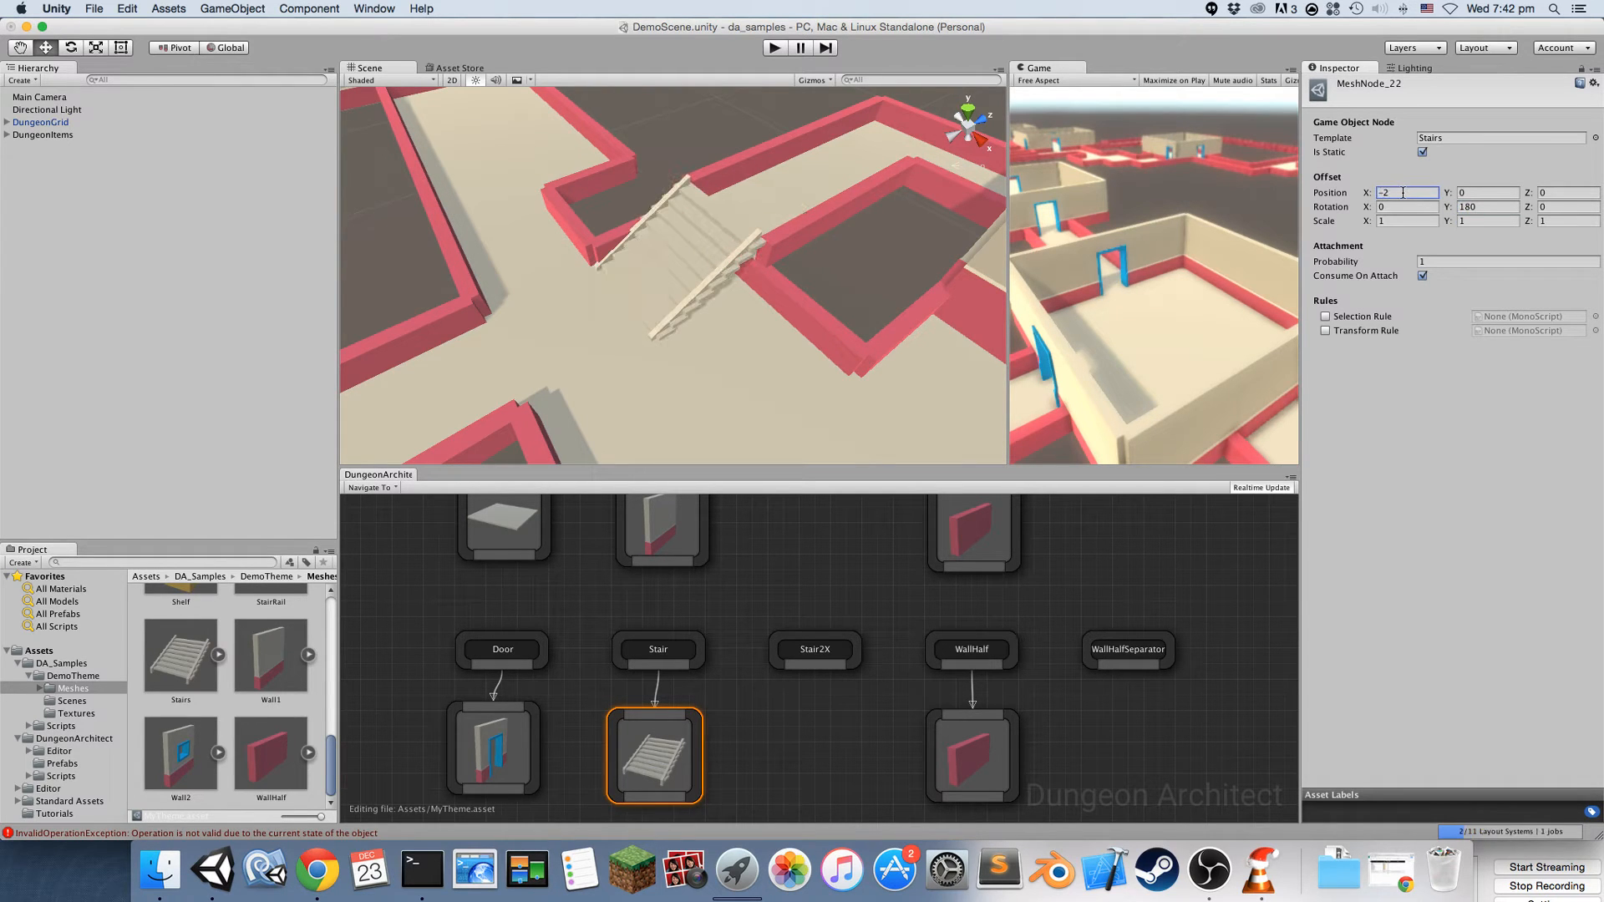
right_drag(690, 248, 798, 226)
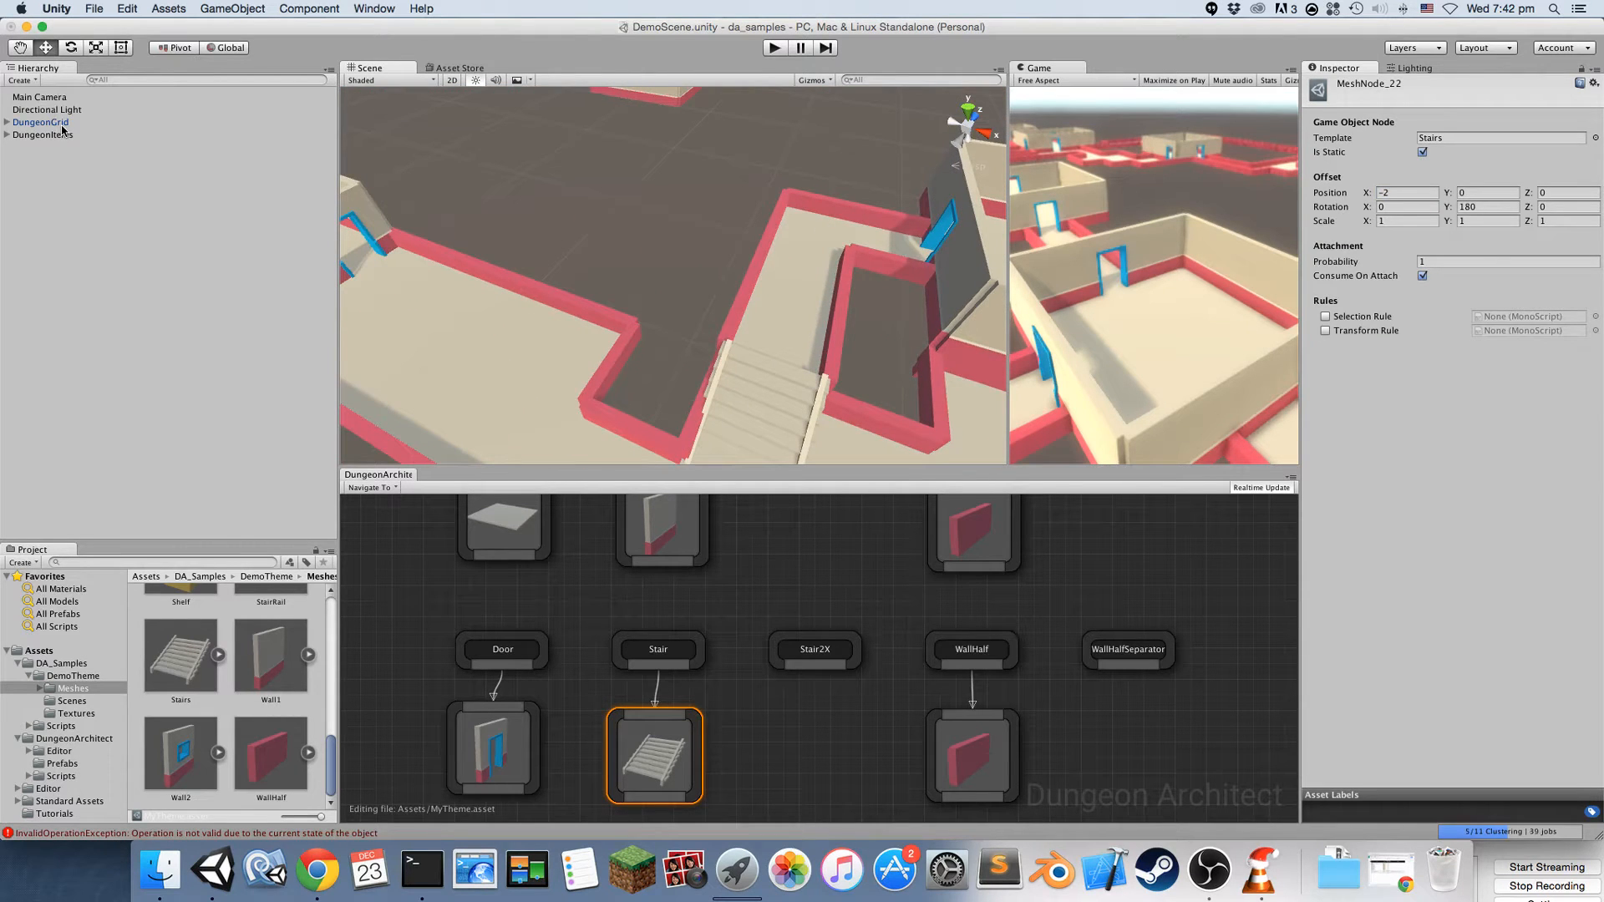
Examine the DungeonGrid's grid cell size against a ground tile and the height difference at the stairs
click(41, 122)
right_drag(712, 283, 829, 269)
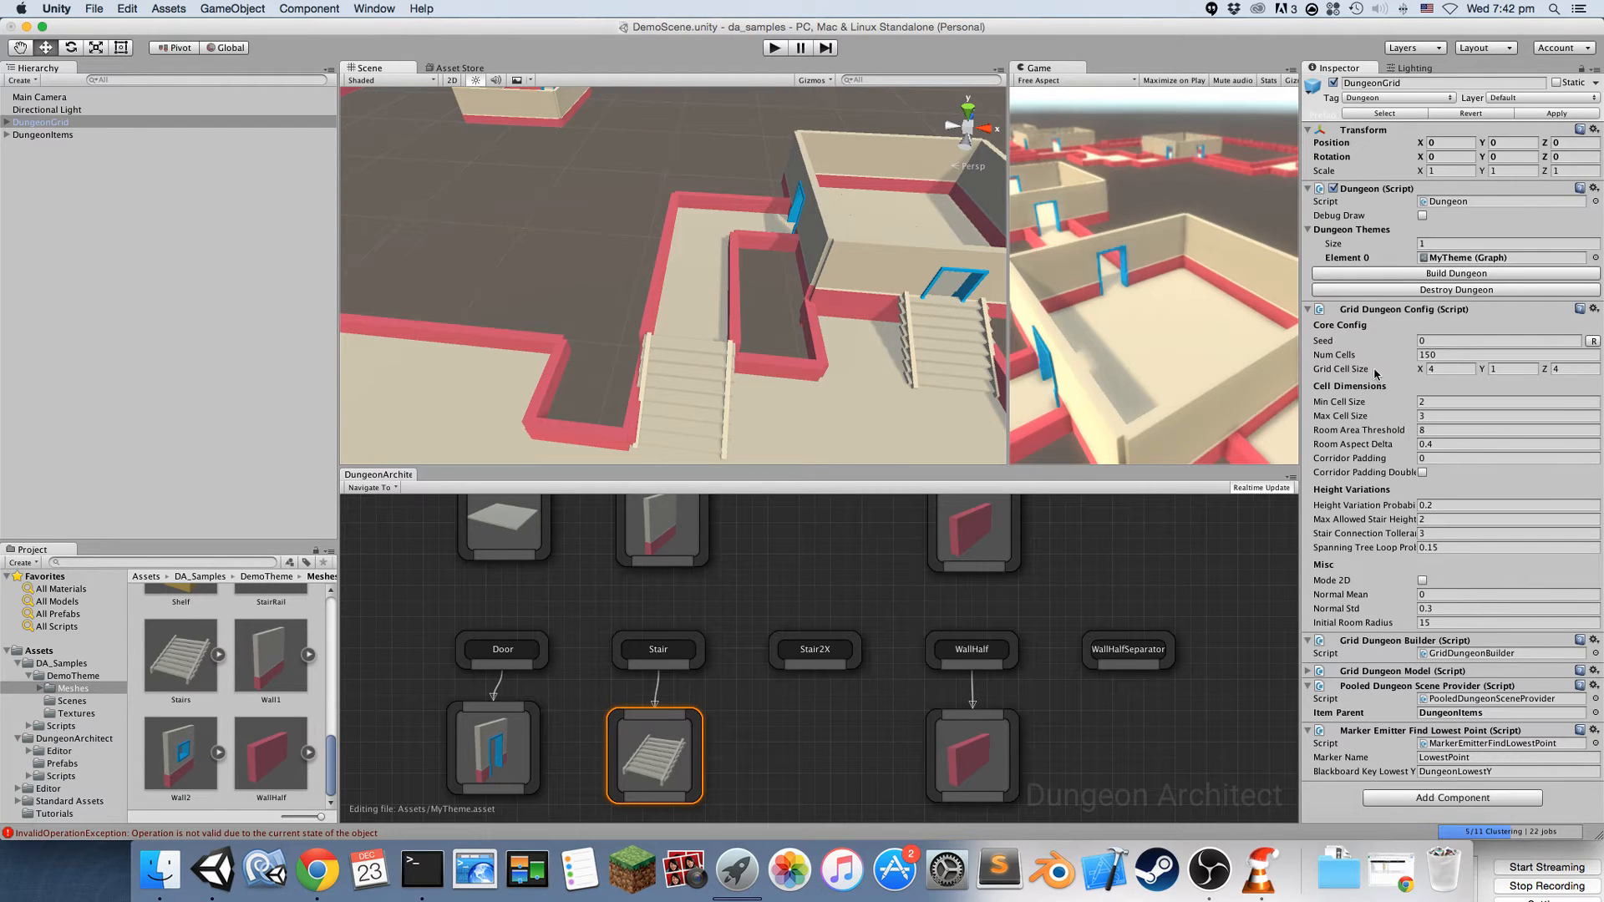
mouse_move(516, 332)
right_down()
mouse_move(395, 244)
mouse_move(628, 369)
right_up()
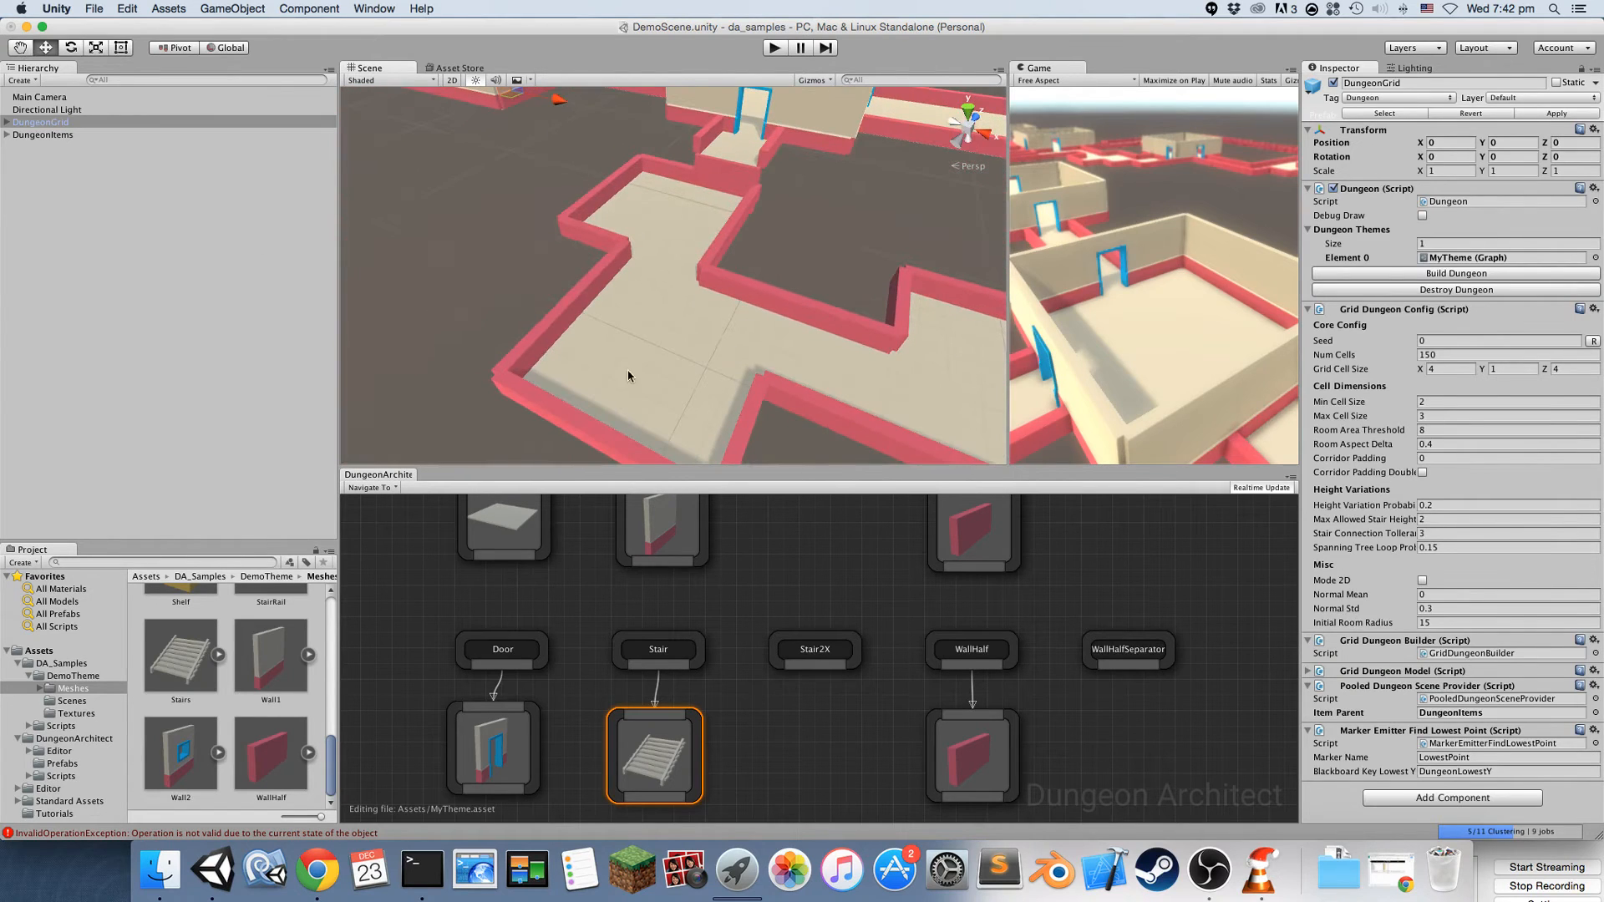
click(547, 370)
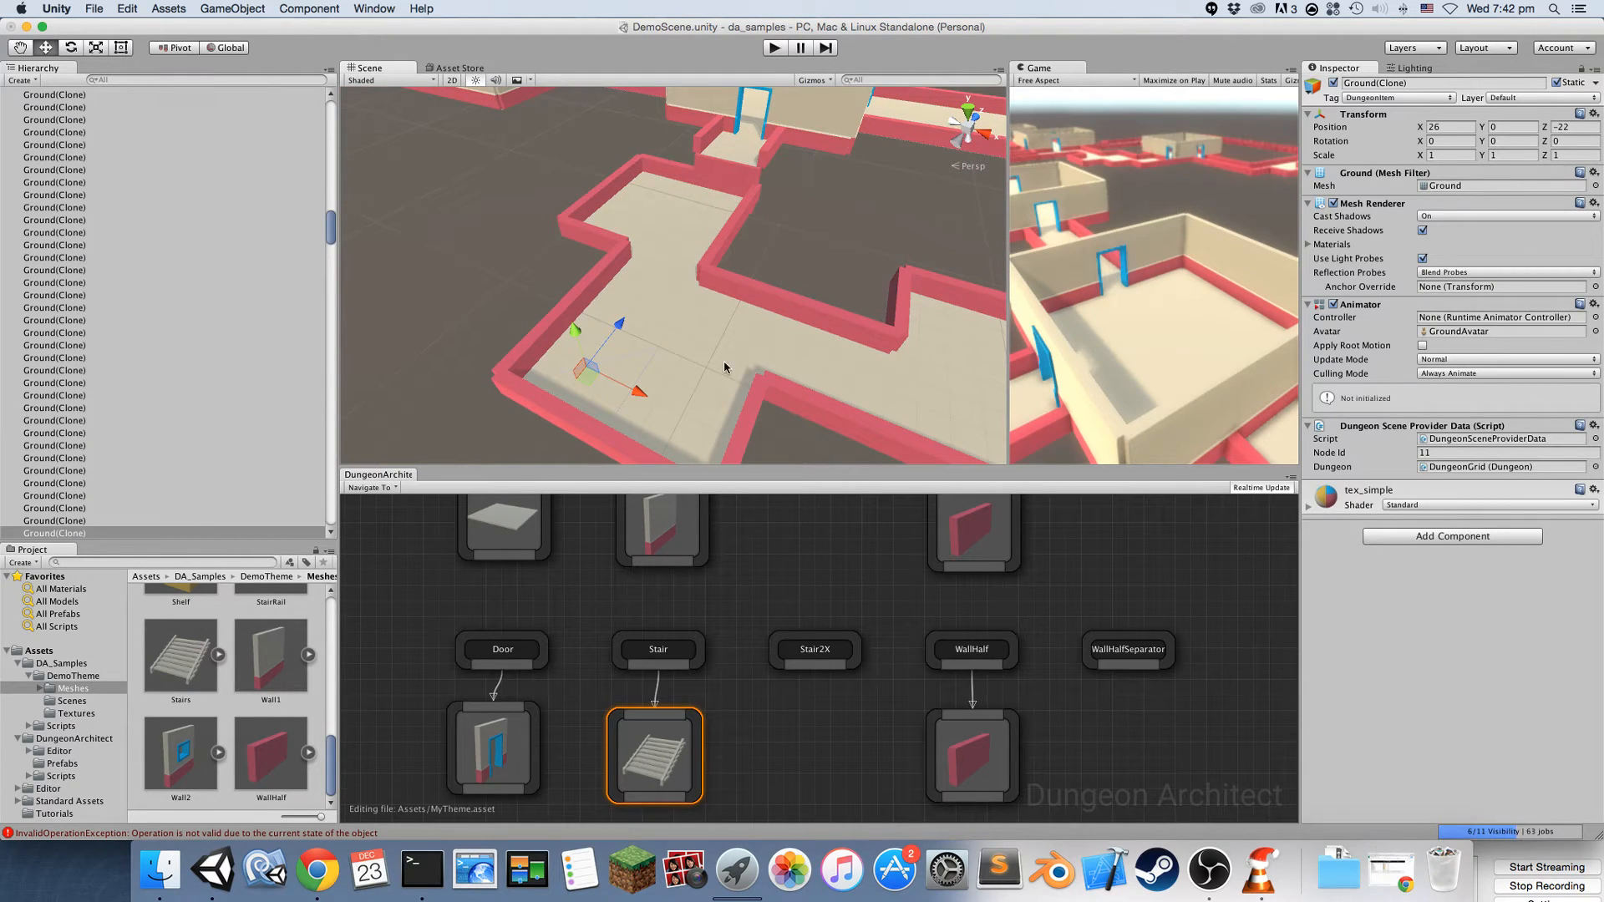
right_drag(716, 223, 576, 206)
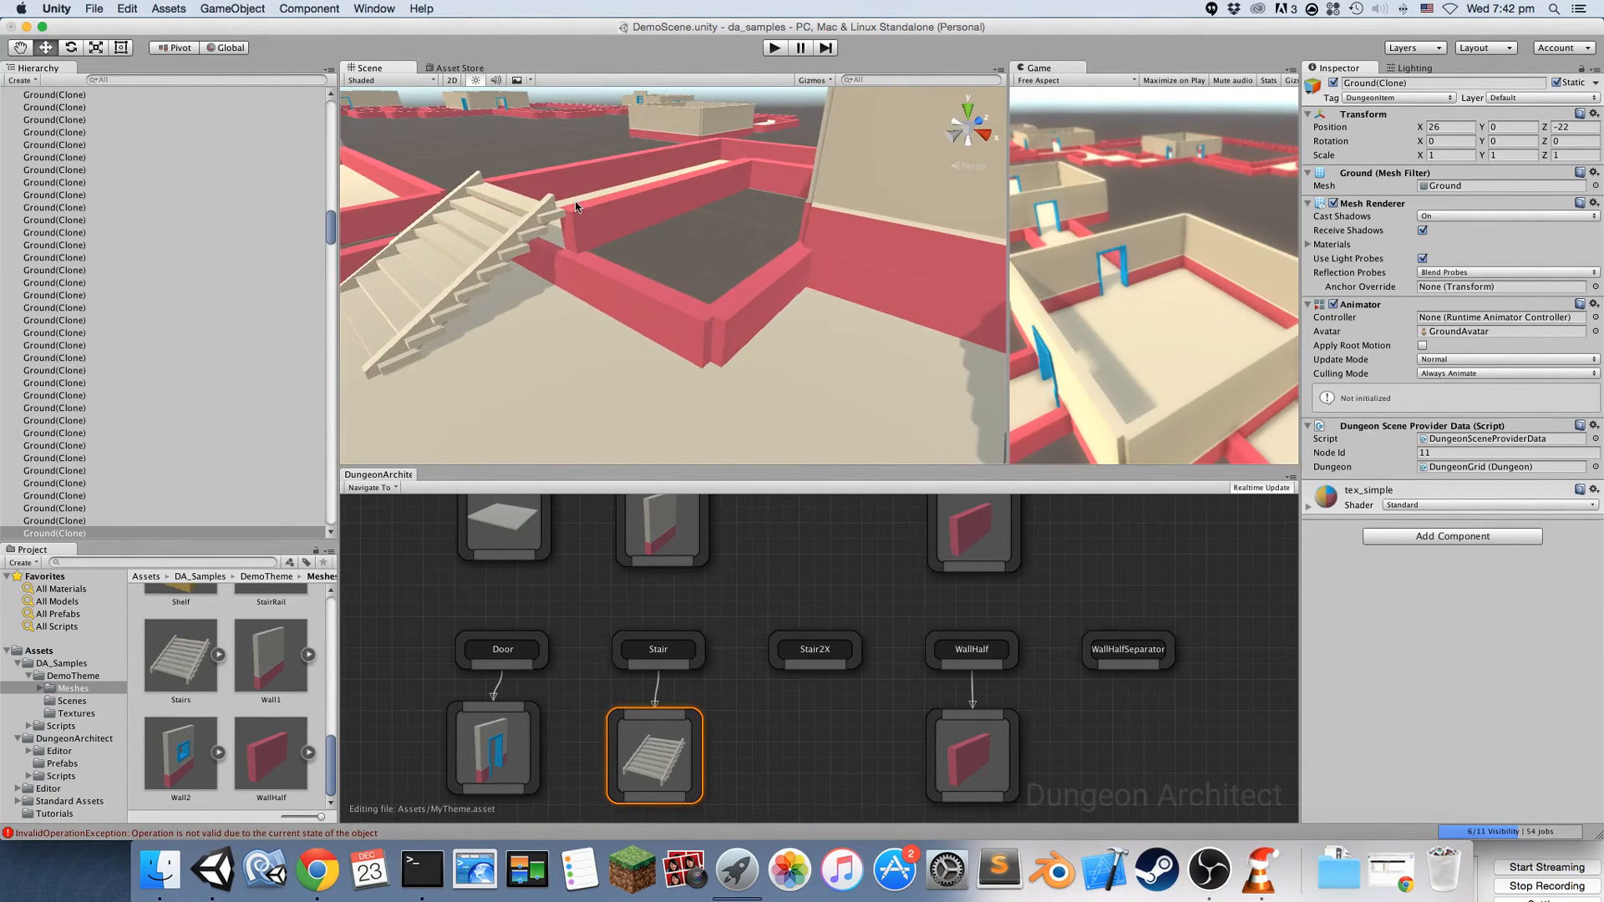
click(173, 178)
key(Left)
key(Left)
Set the DungeonGrid's grid cell size Y to 2, rebuild the dungeon and look over the stairs
click(65, 124)
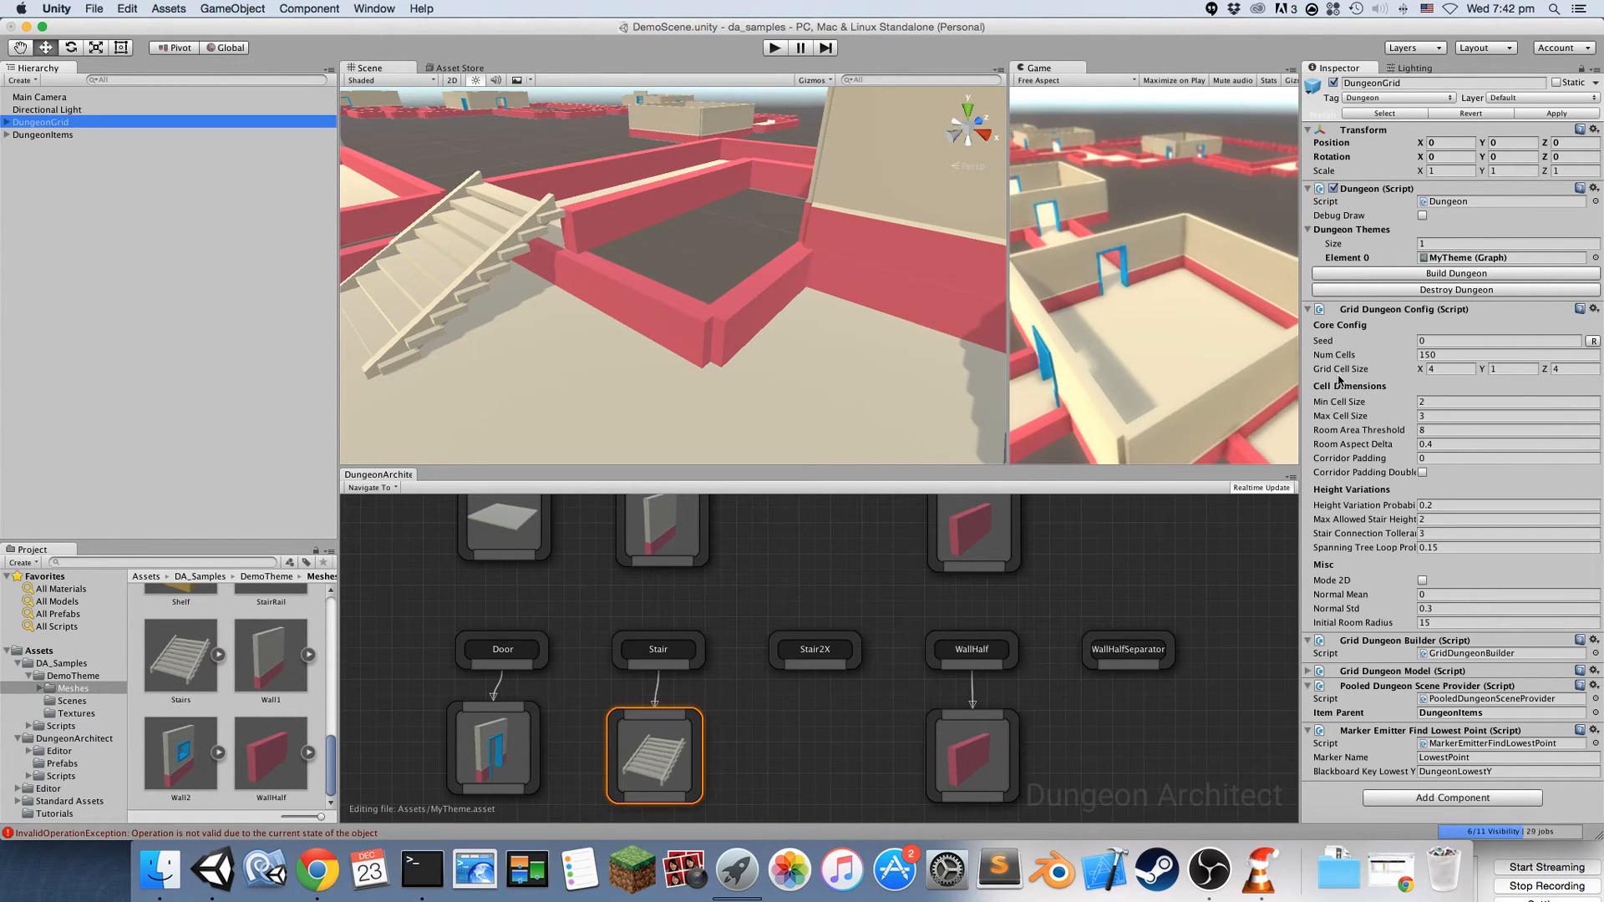
click(1500, 369)
text(2)
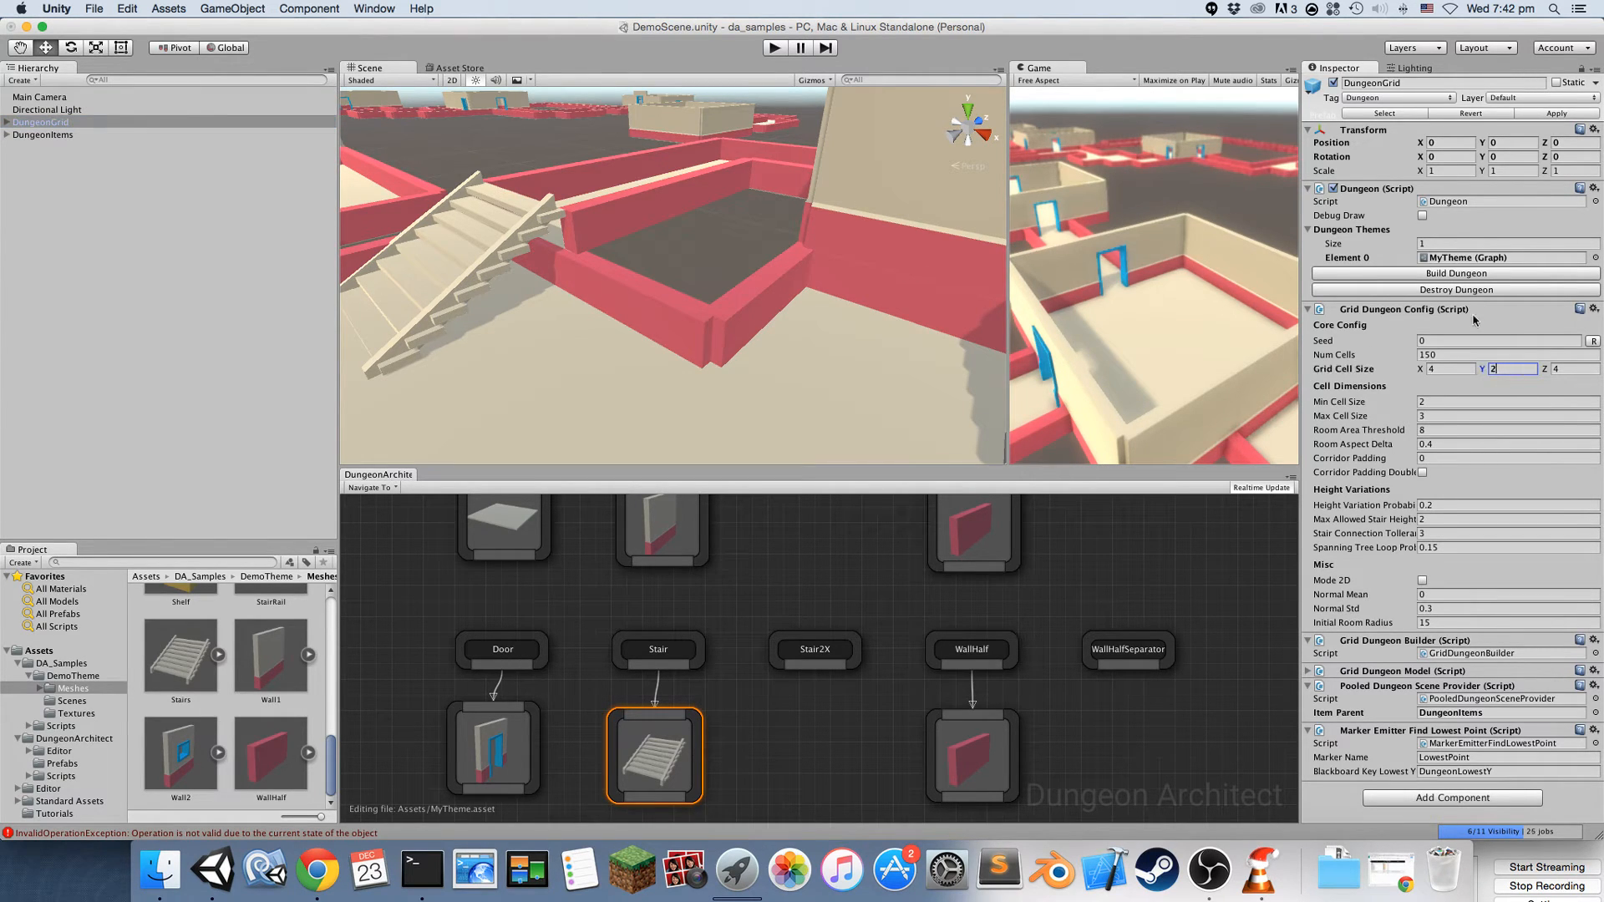
click(1454, 276)
right_drag(914, 274, 1166, 242)
right_drag(844, 250, 747, 259)
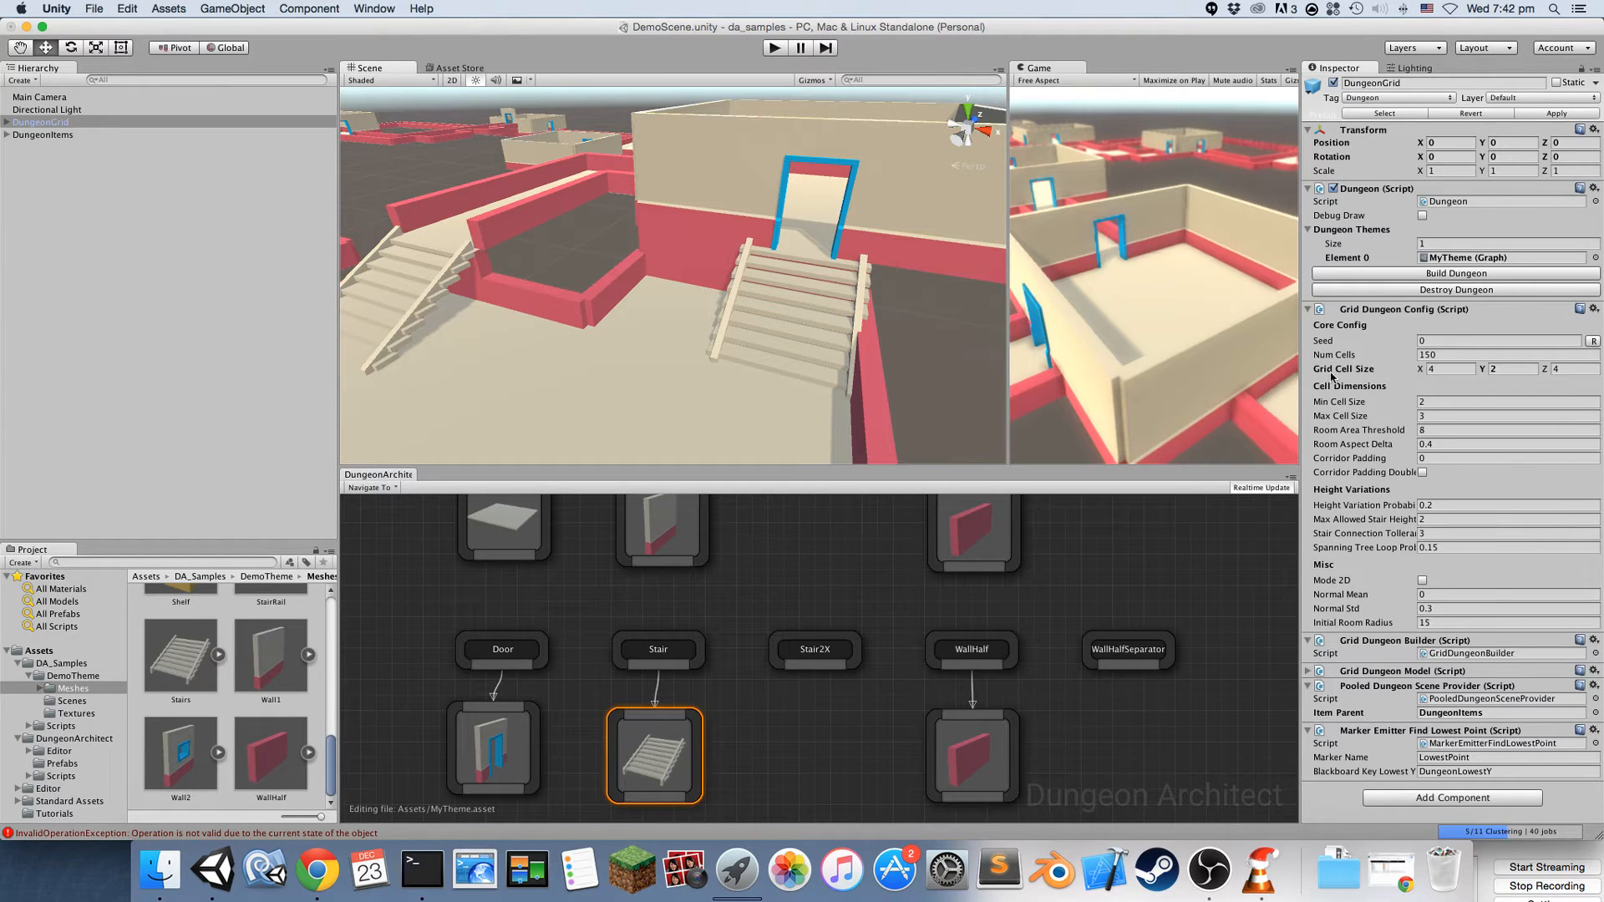
right_drag(929, 321, 97, 276)
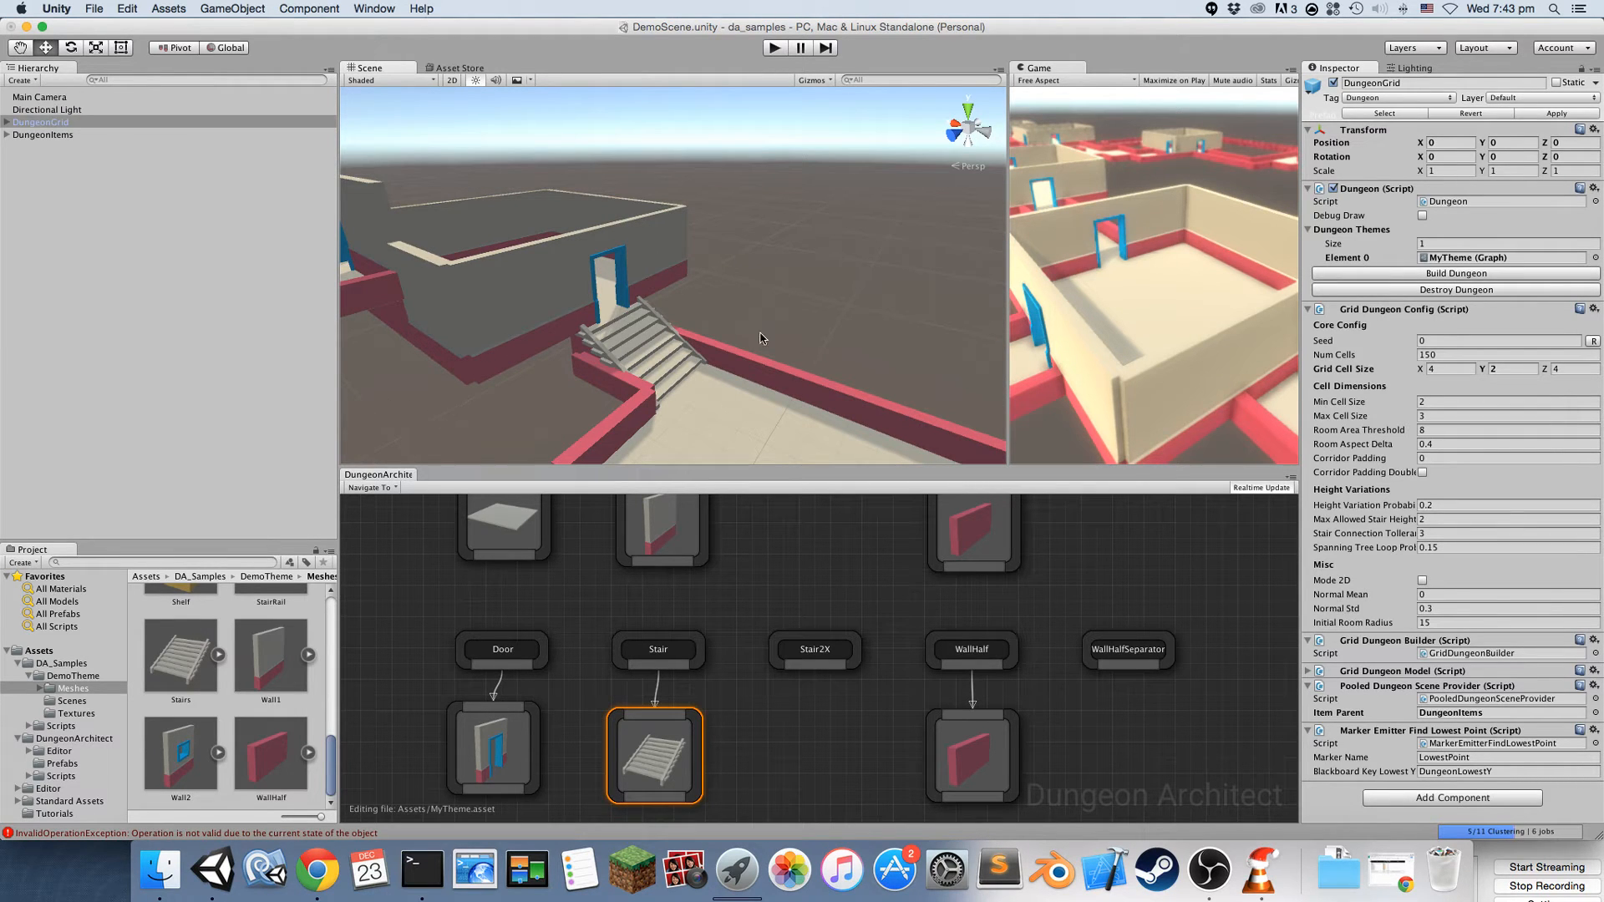
right_drag(761, 338, 1501, 272)
click(816, 653)
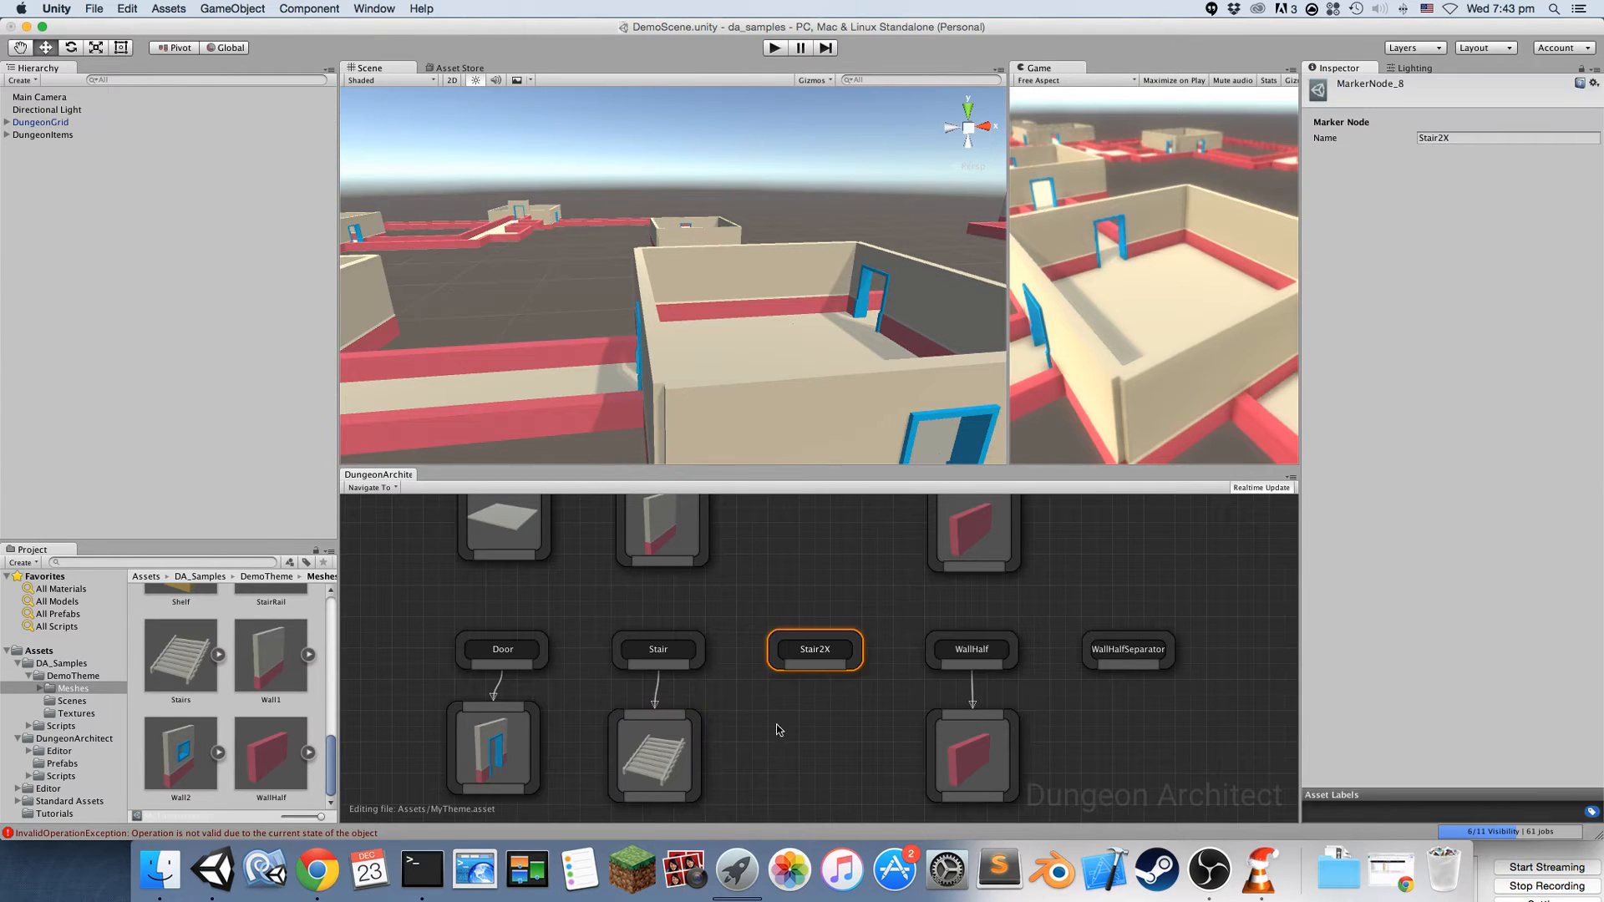
click(808, 679)
click(809, 649)
click(786, 608)
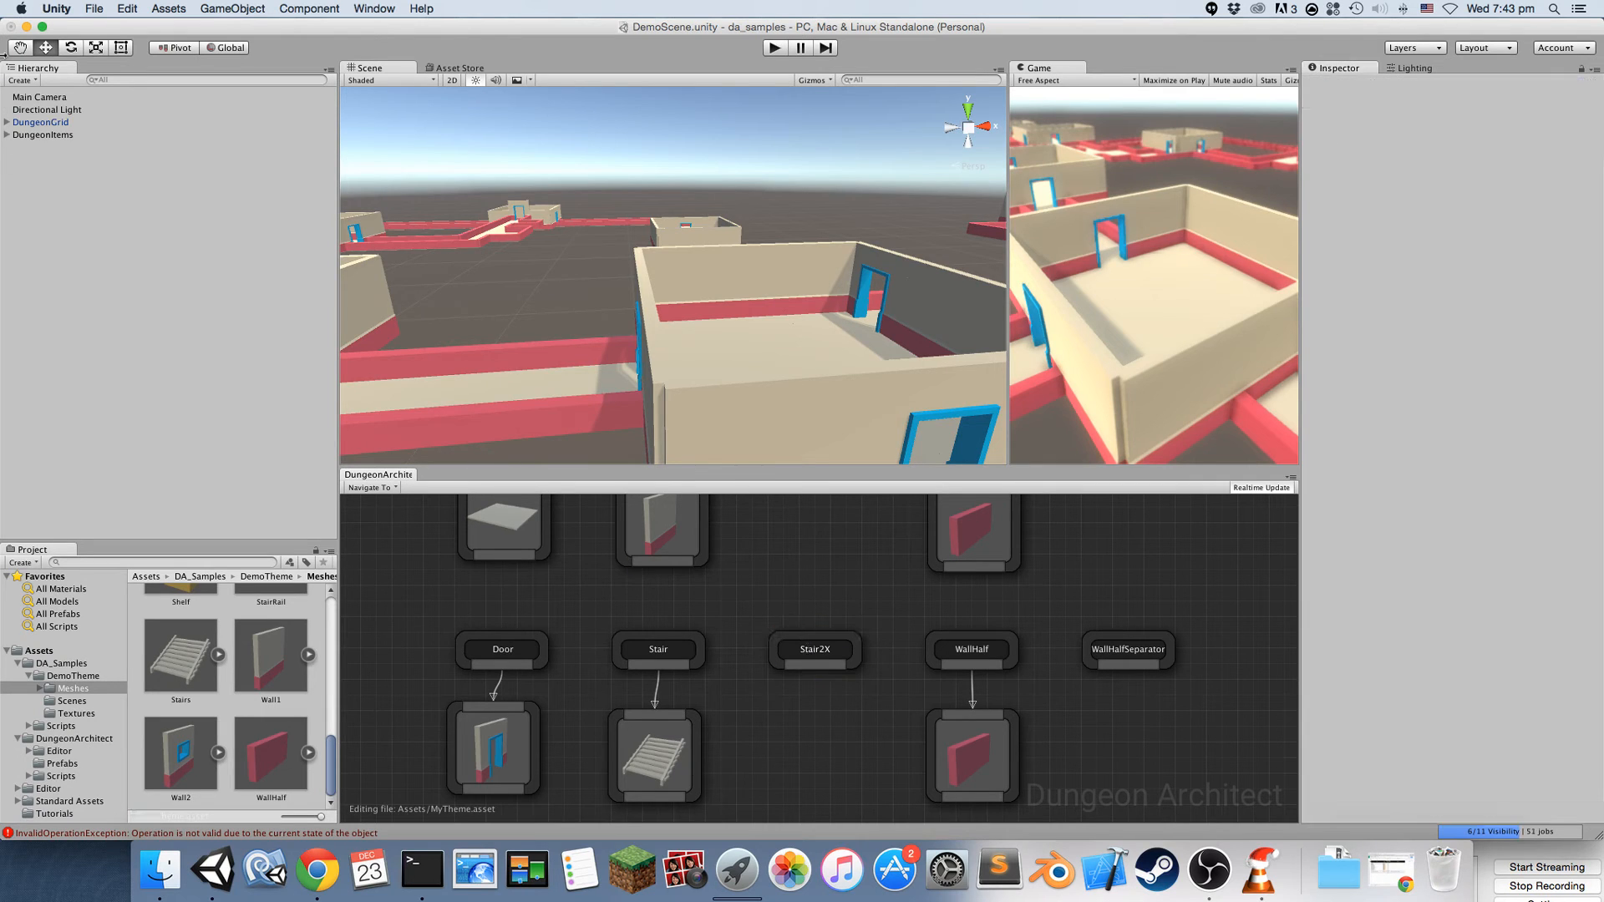
Set the DungeonGrid's maximum allowed stair height to 1, rebuild the dungeon and look over the stair connections
click(39, 123)
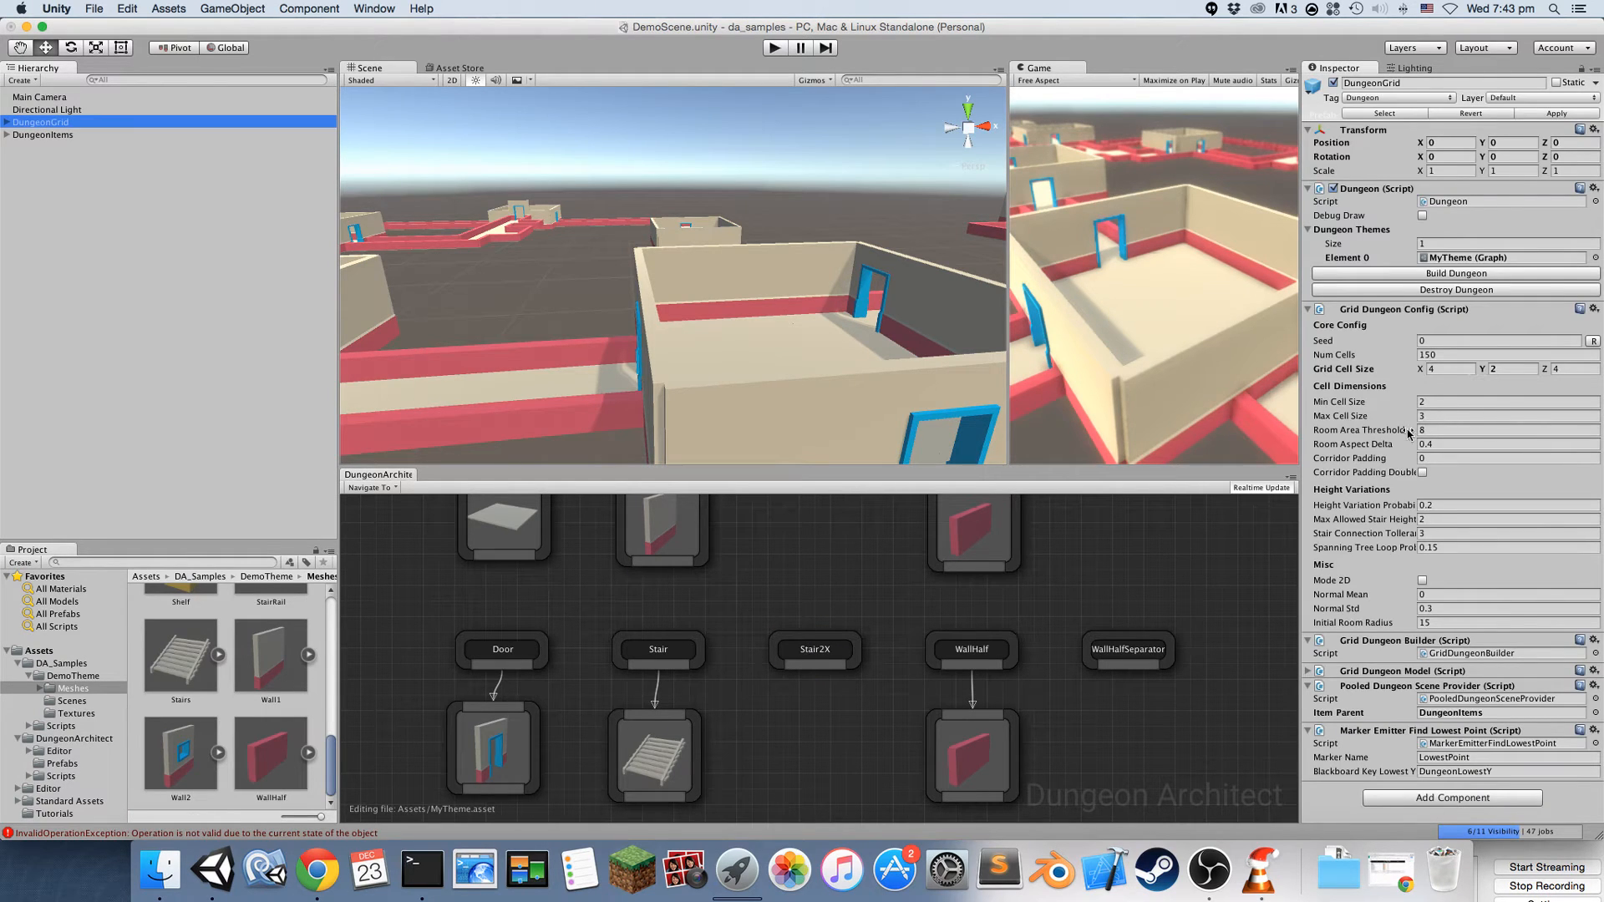
click(1439, 520)
text(1)
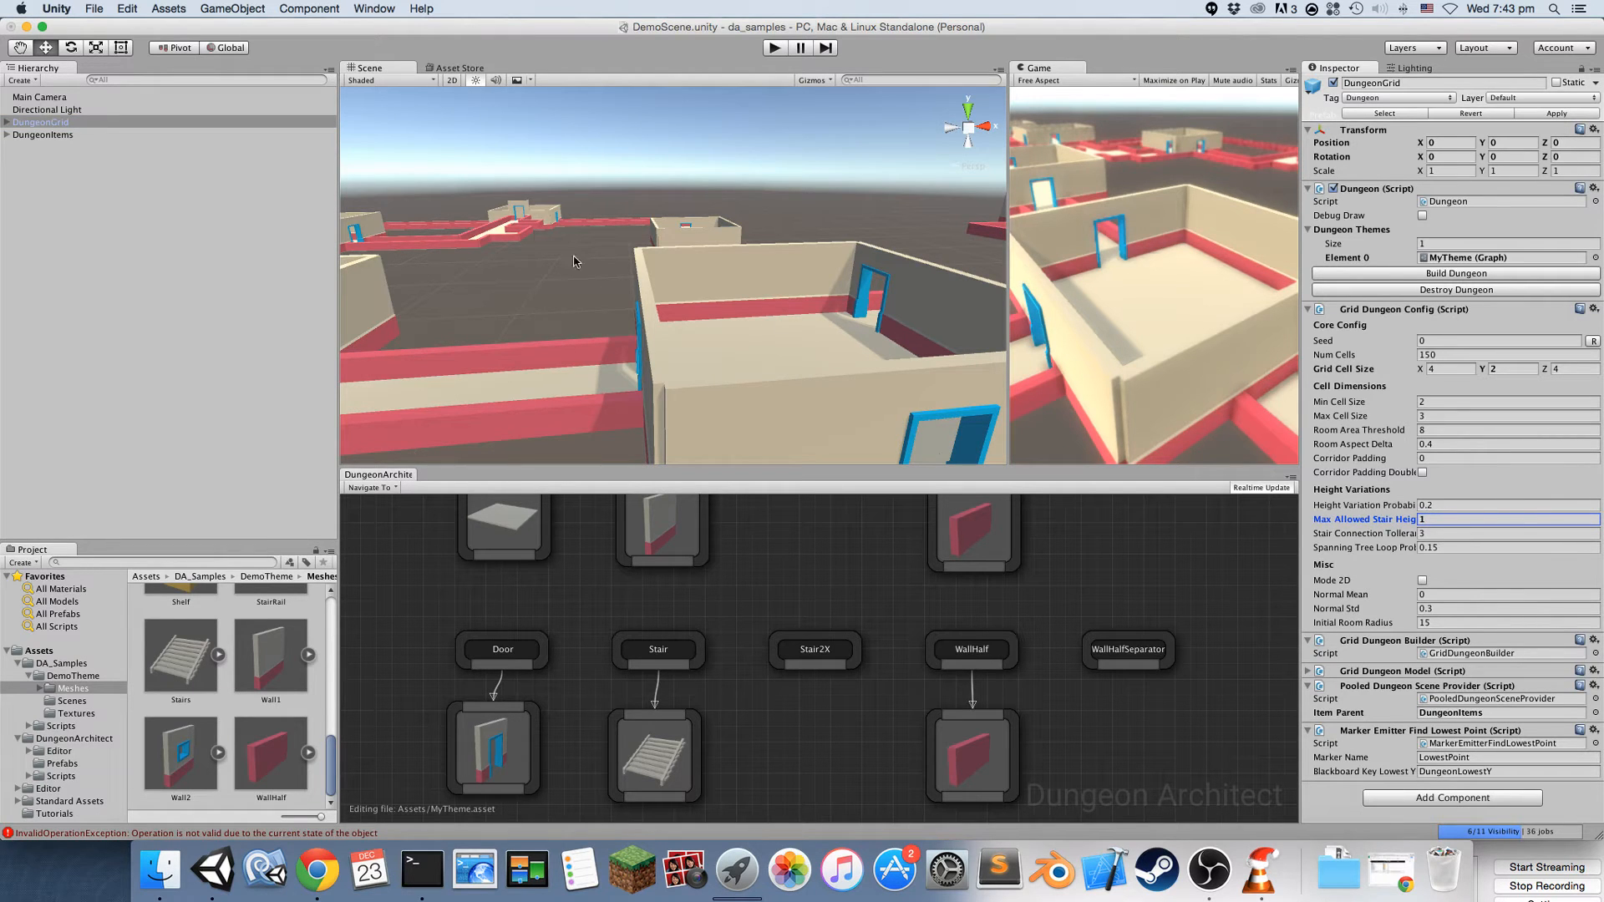
key(s)
right_drag(629, 192, 773, 343)
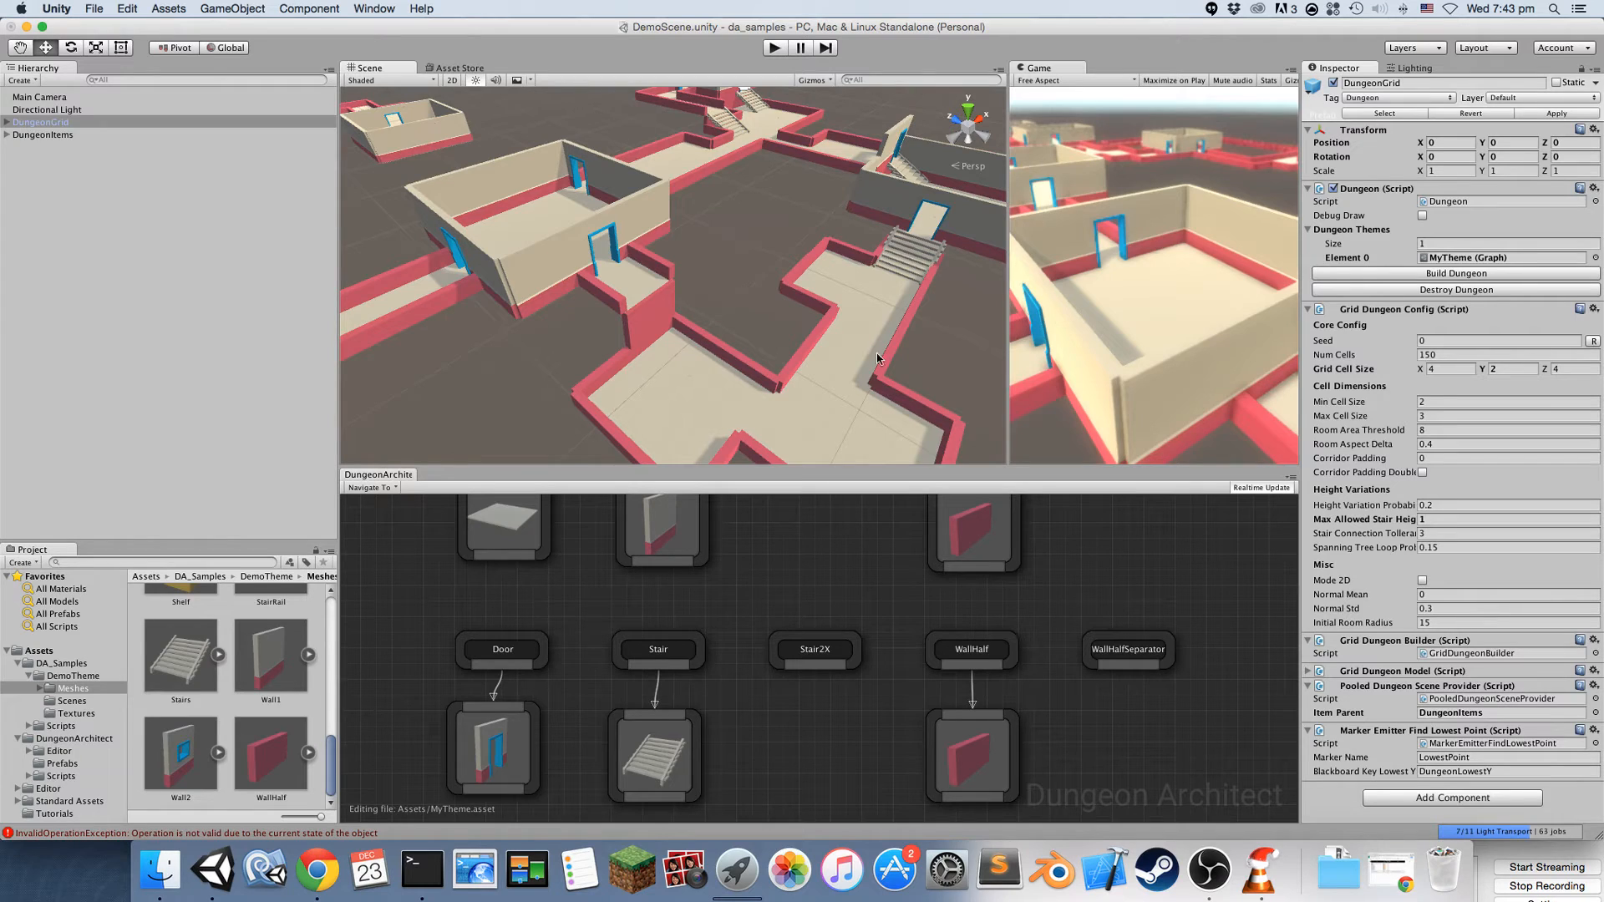
click(1439, 273)
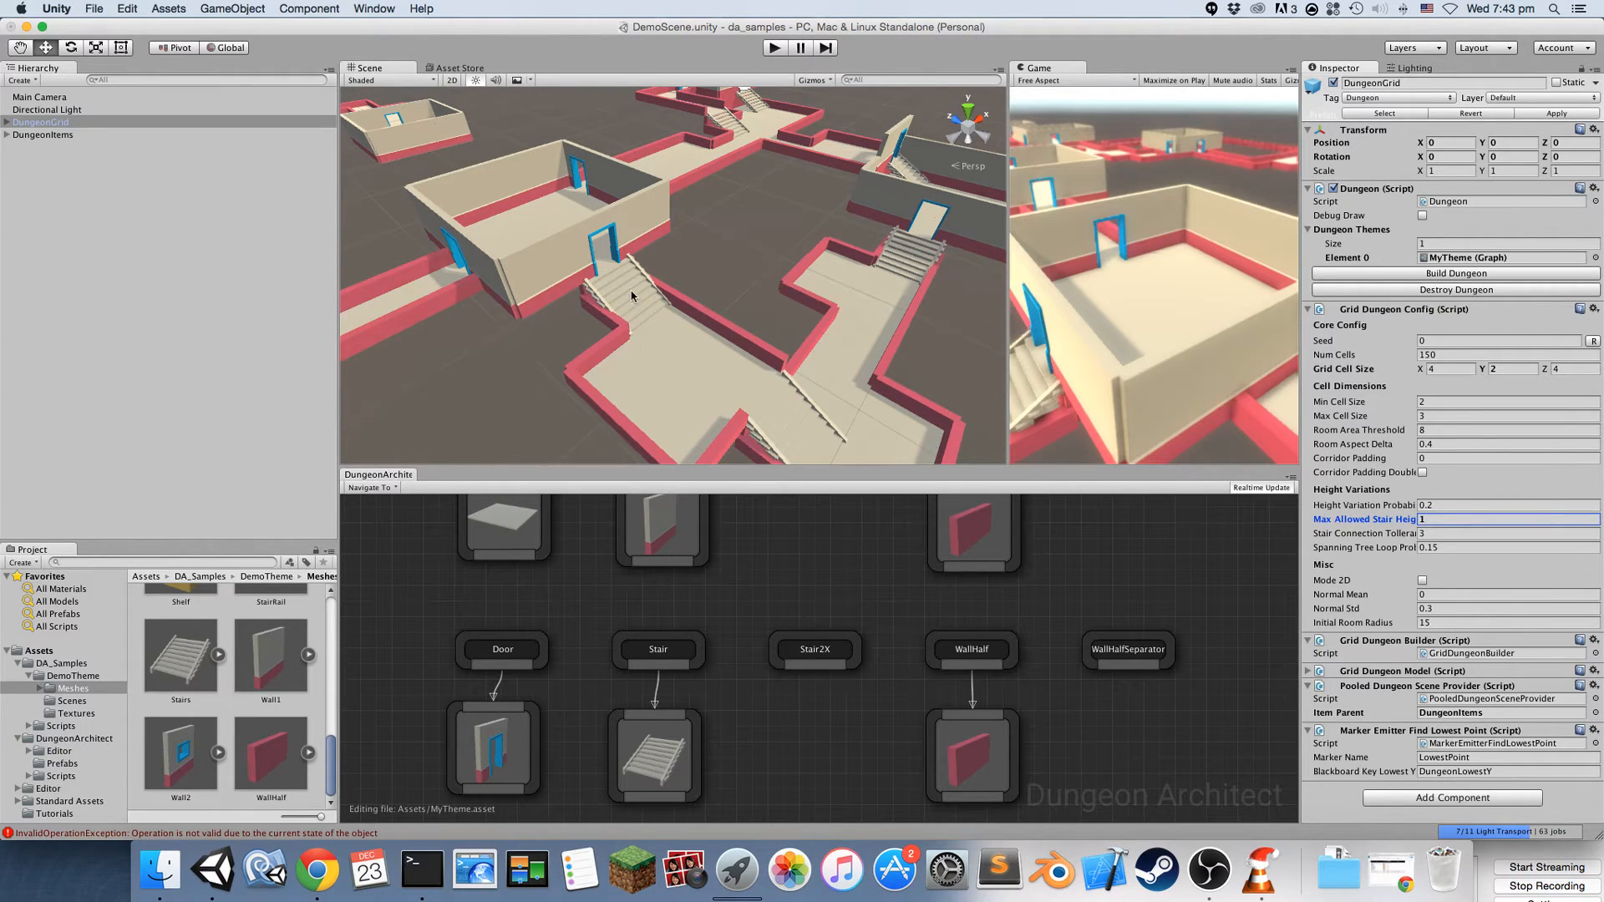
right_drag(724, 344, 726, 355)
key(s)
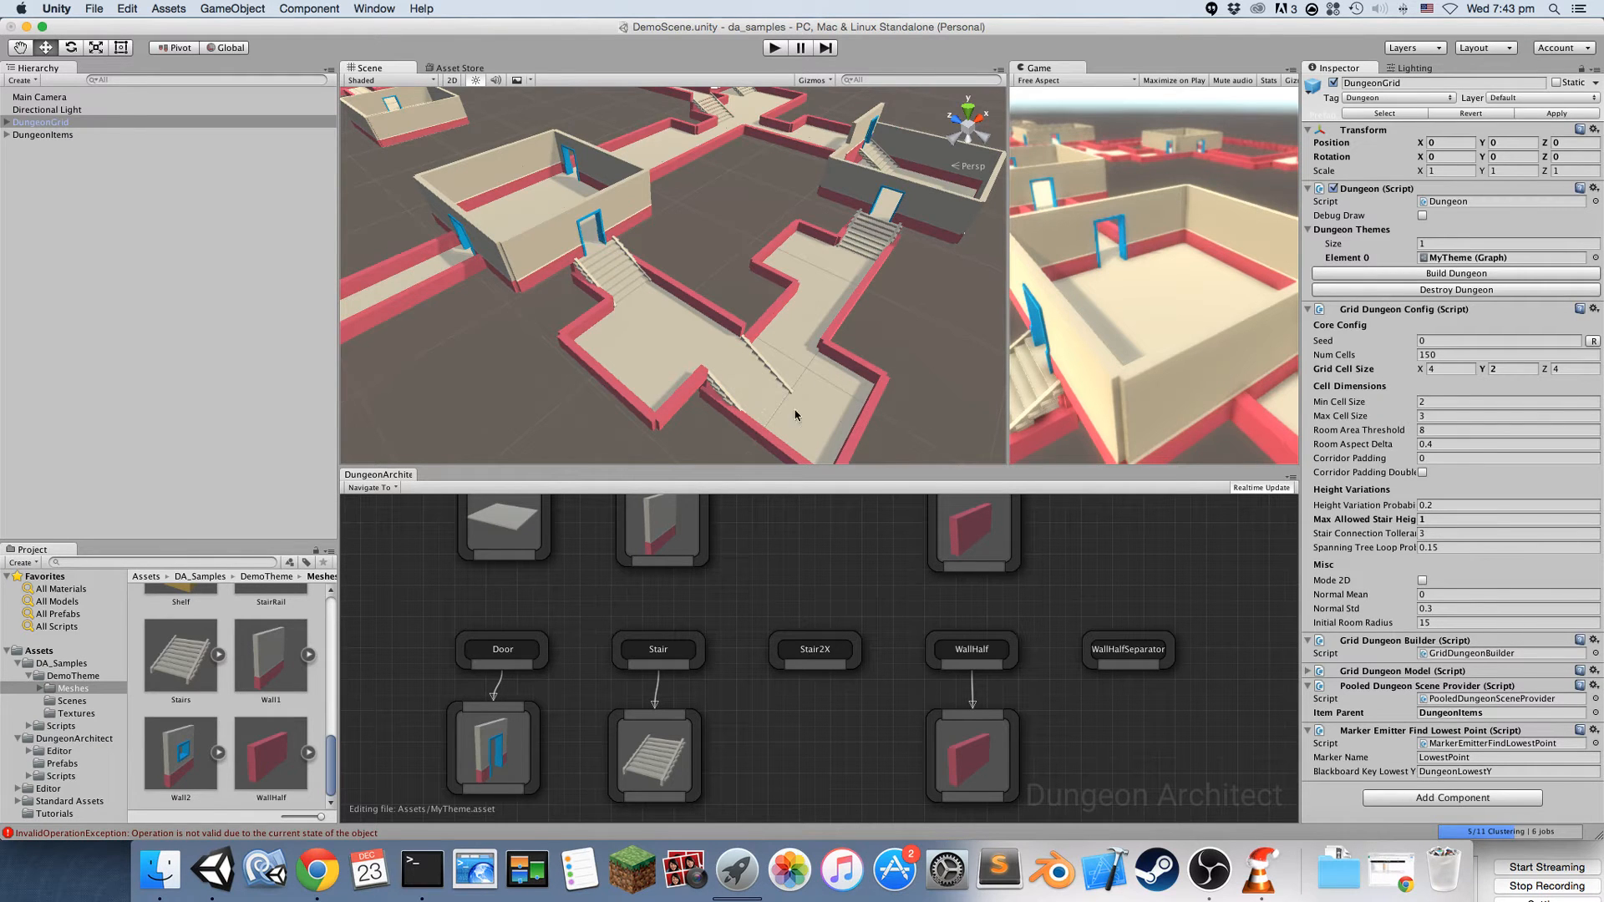
right_drag(725, 336, 334, 280)
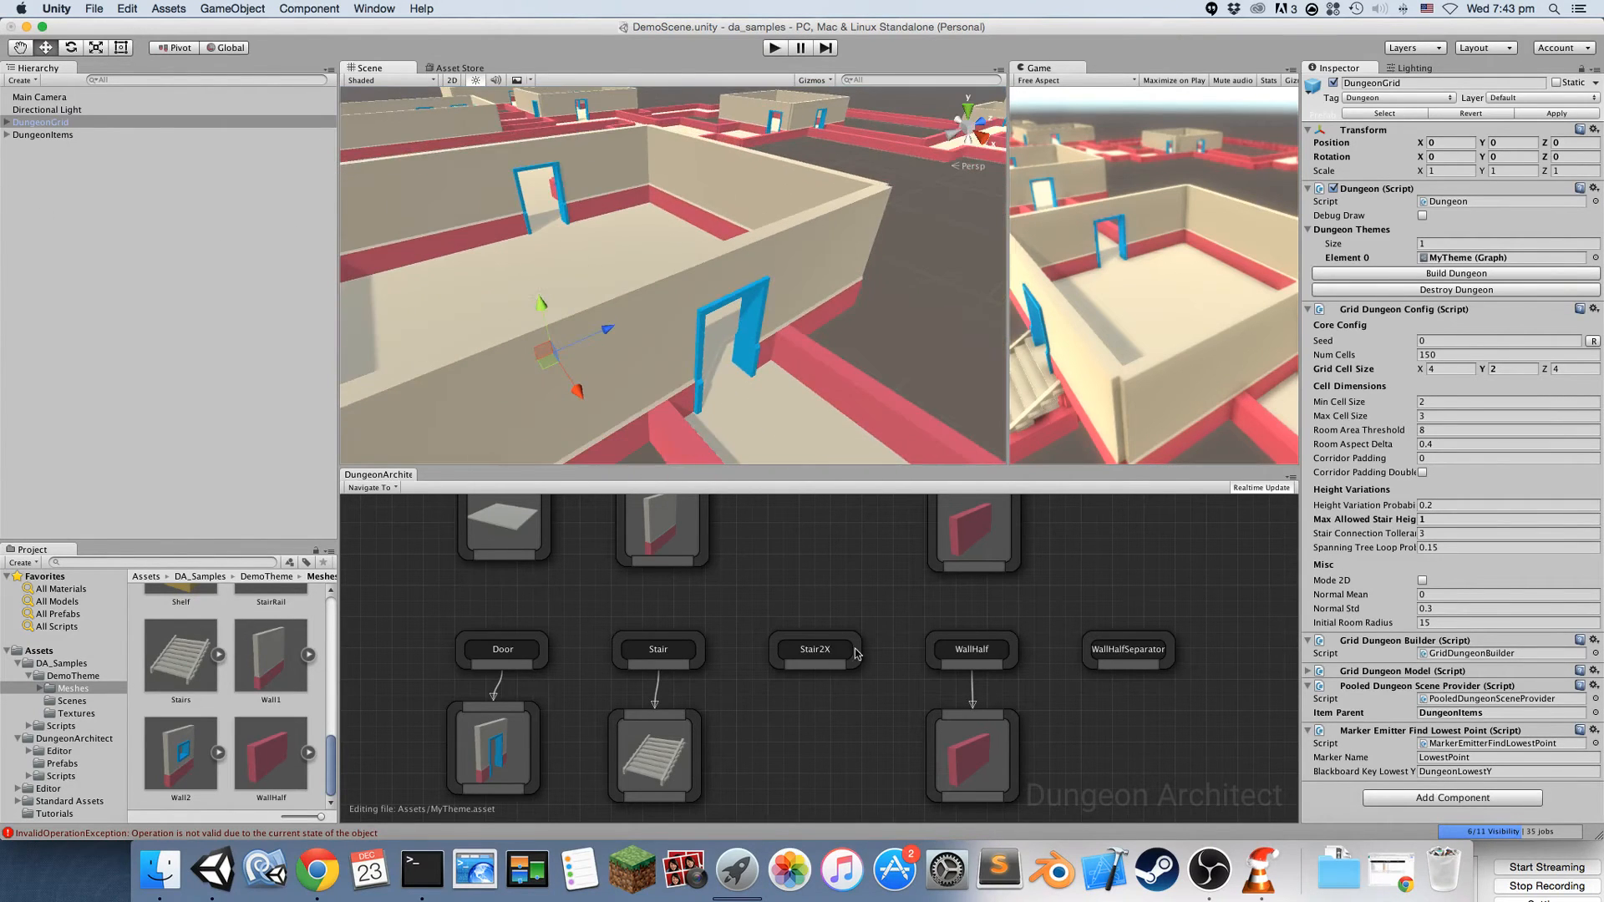
Add the Wall2 window mesh to the graph and arrange it beside the Wall1 mesh node under the Wall marker
right_drag(801, 620, 836, 772)
right_drag(867, 659, 812, 658)
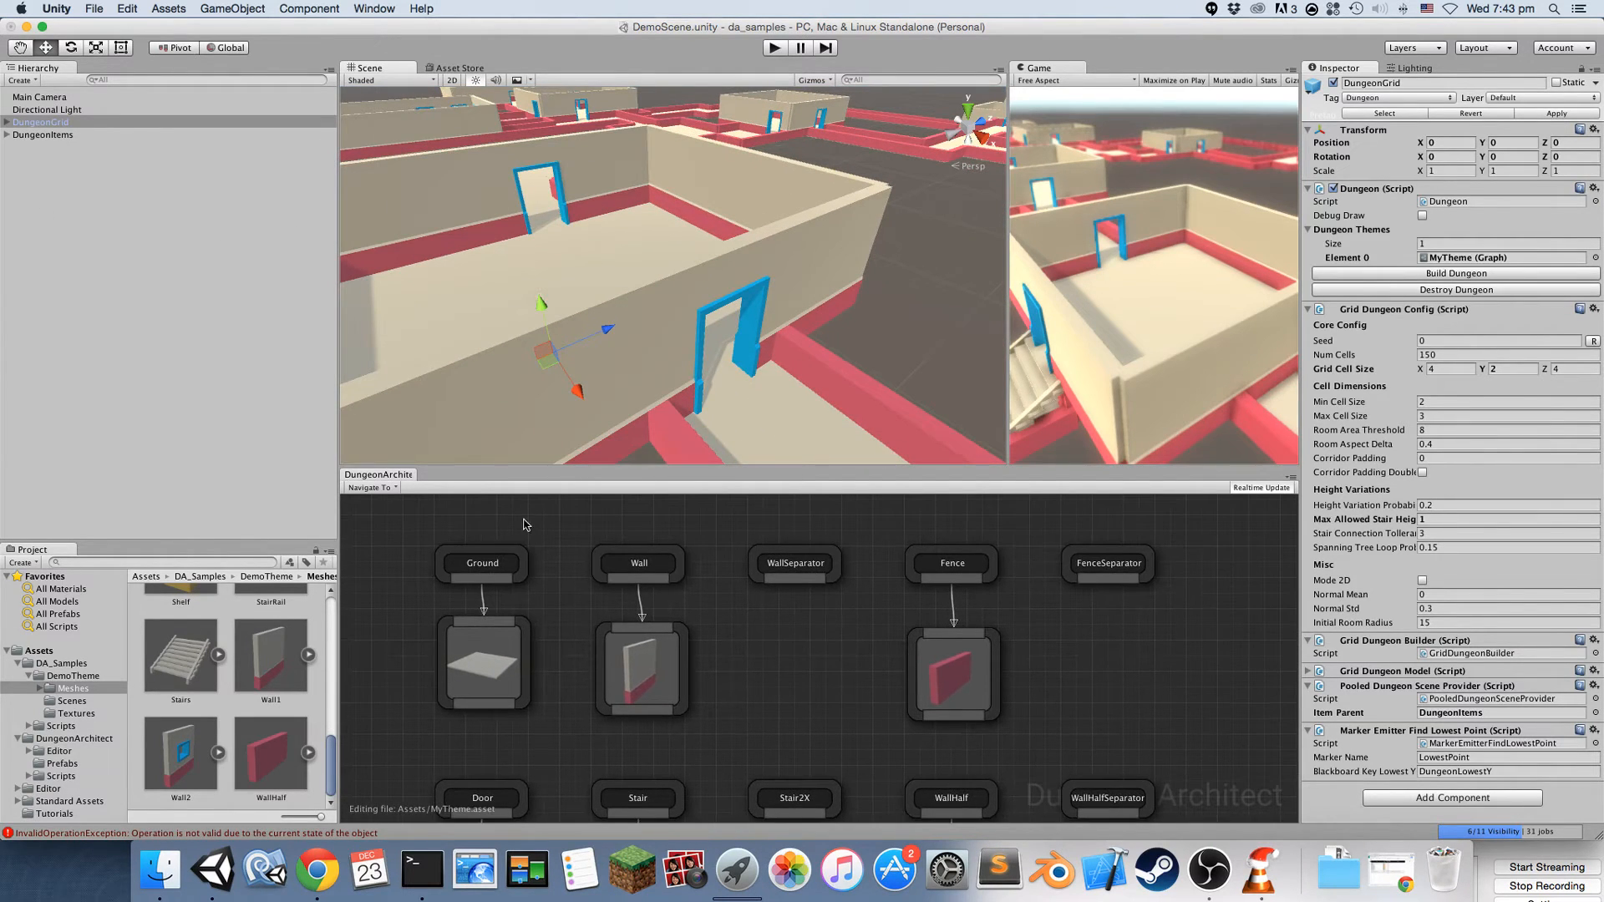
drag(493, 678, 489, 677)
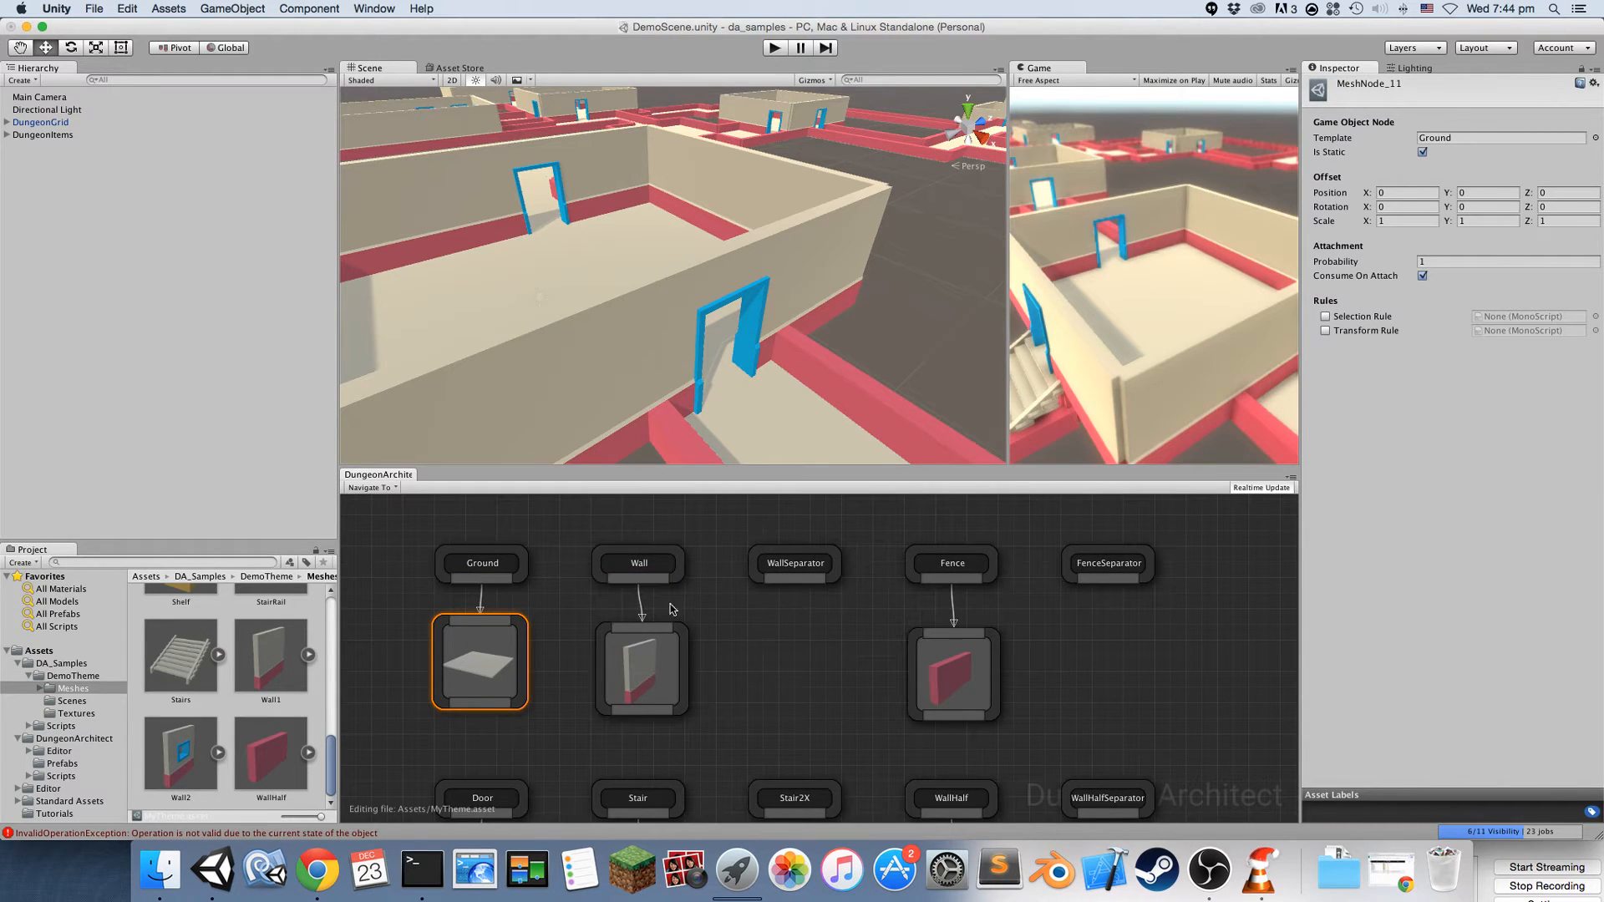
right_drag(829, 746, 807, 720)
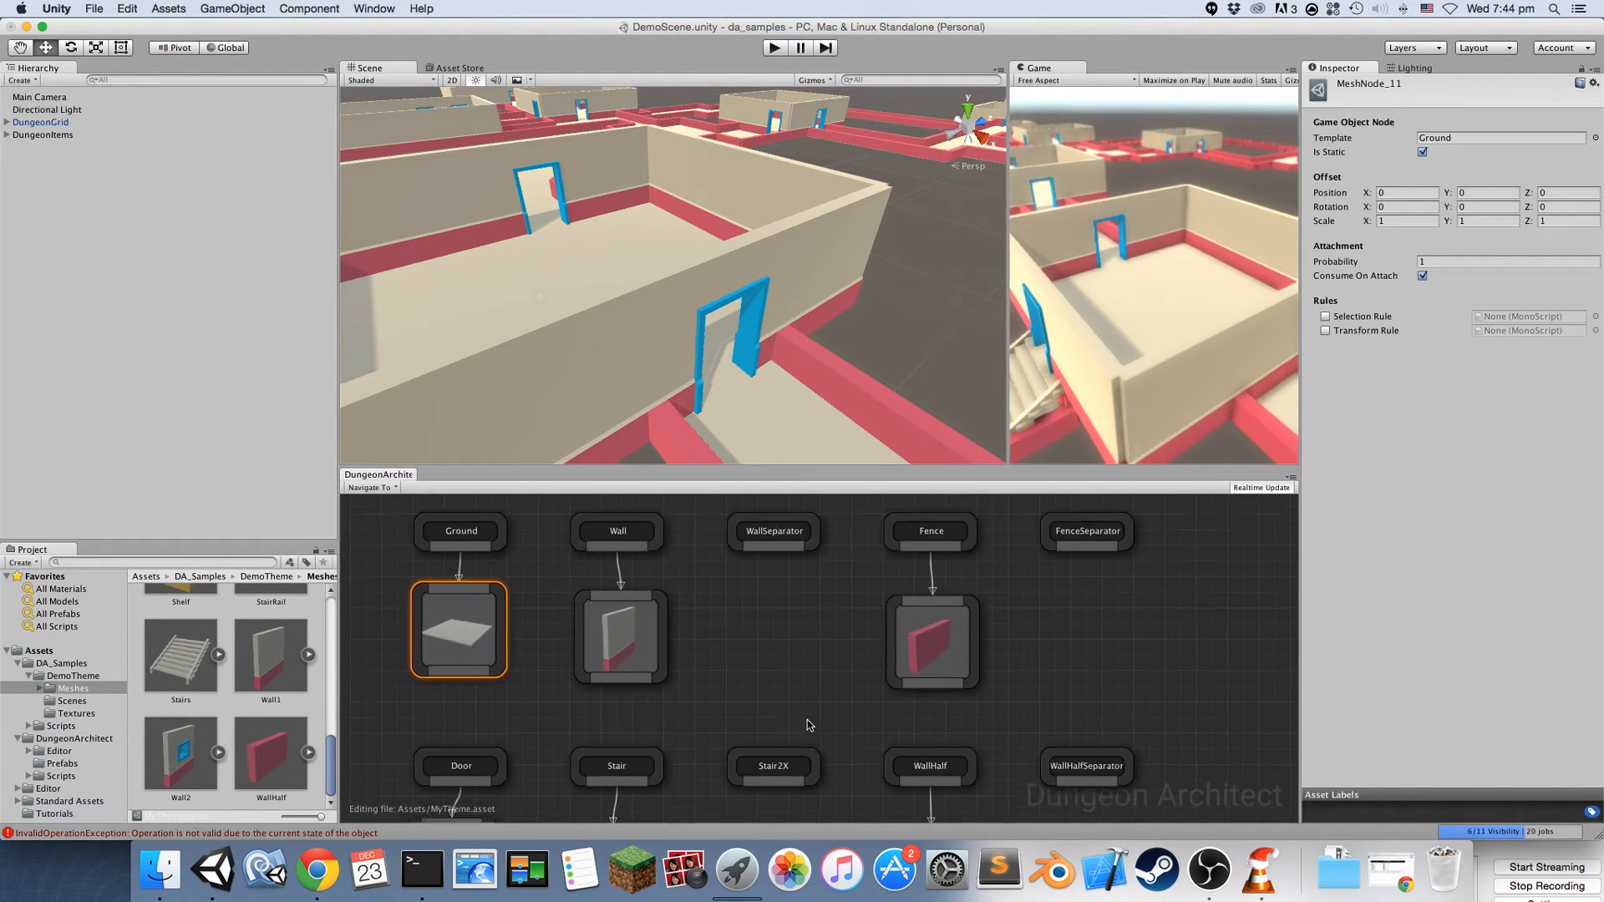
click(629, 656)
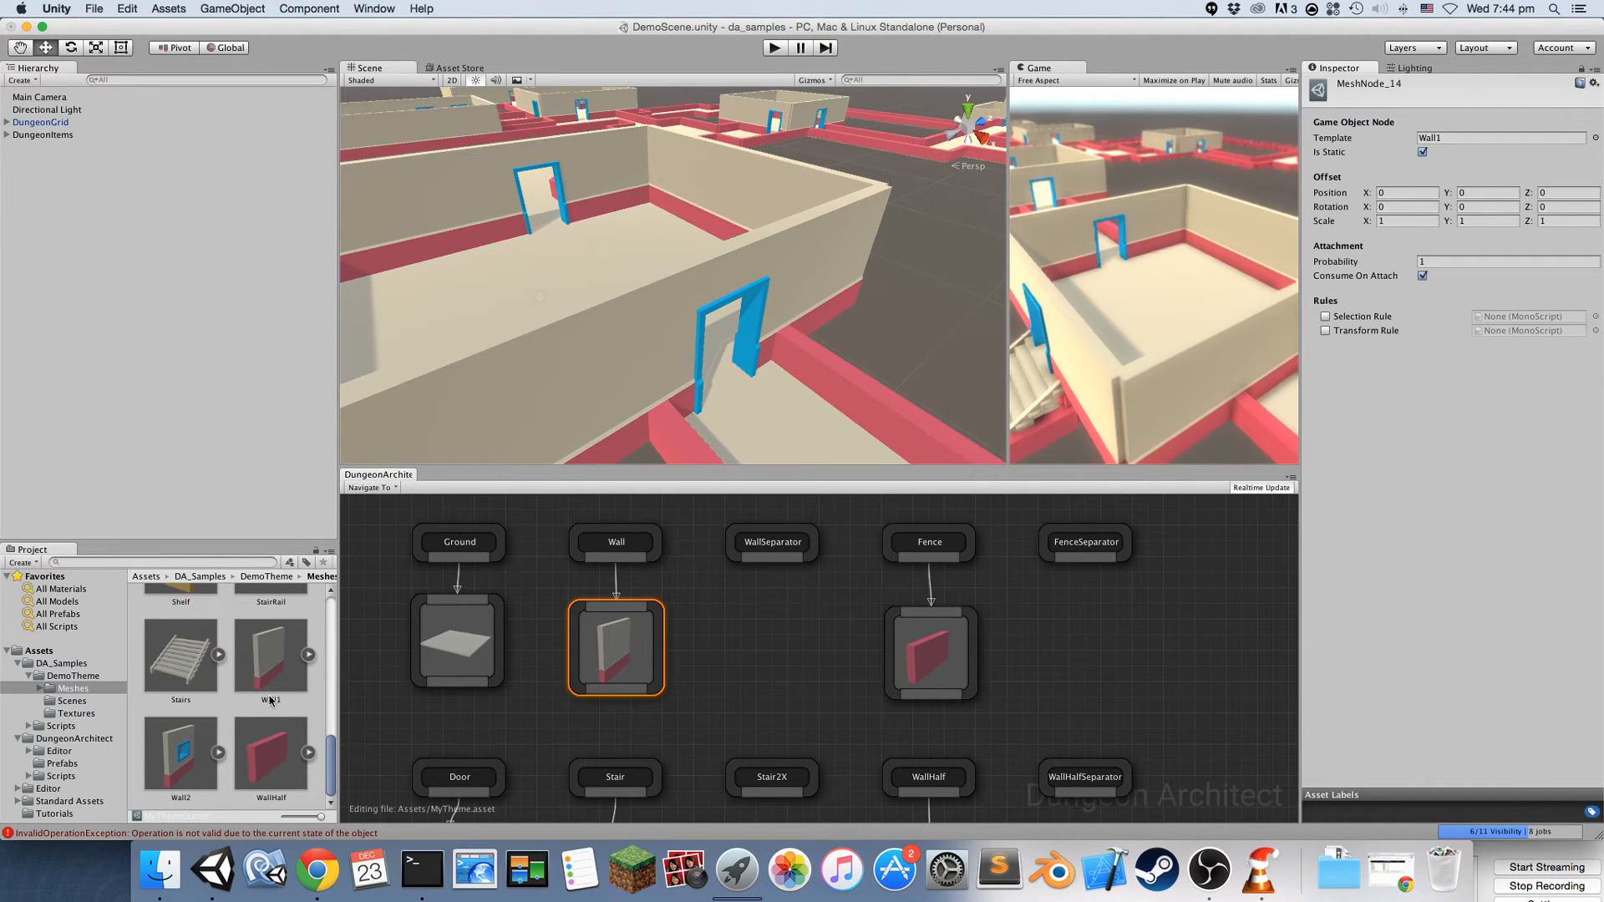
drag(193, 752, 506, 618)
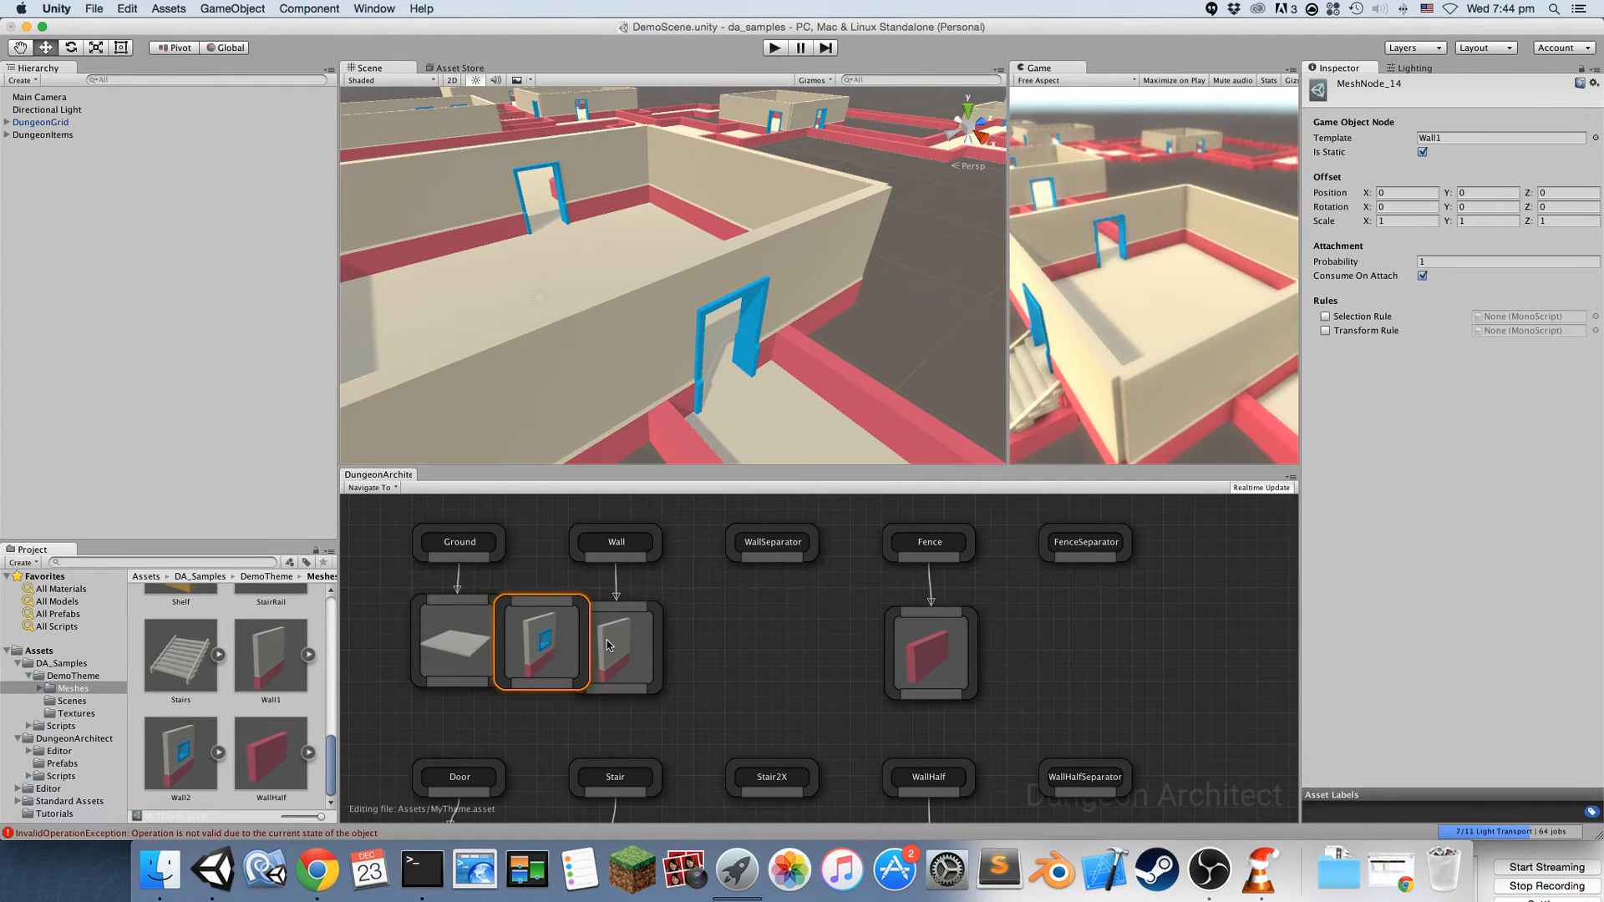
drag(606, 640, 659, 637)
drag(557, 634, 577, 636)
Move the Ground marker and its mesh node clear of the wall nodes, and connect the Wall marker to the Wall2 node
click(469, 642)
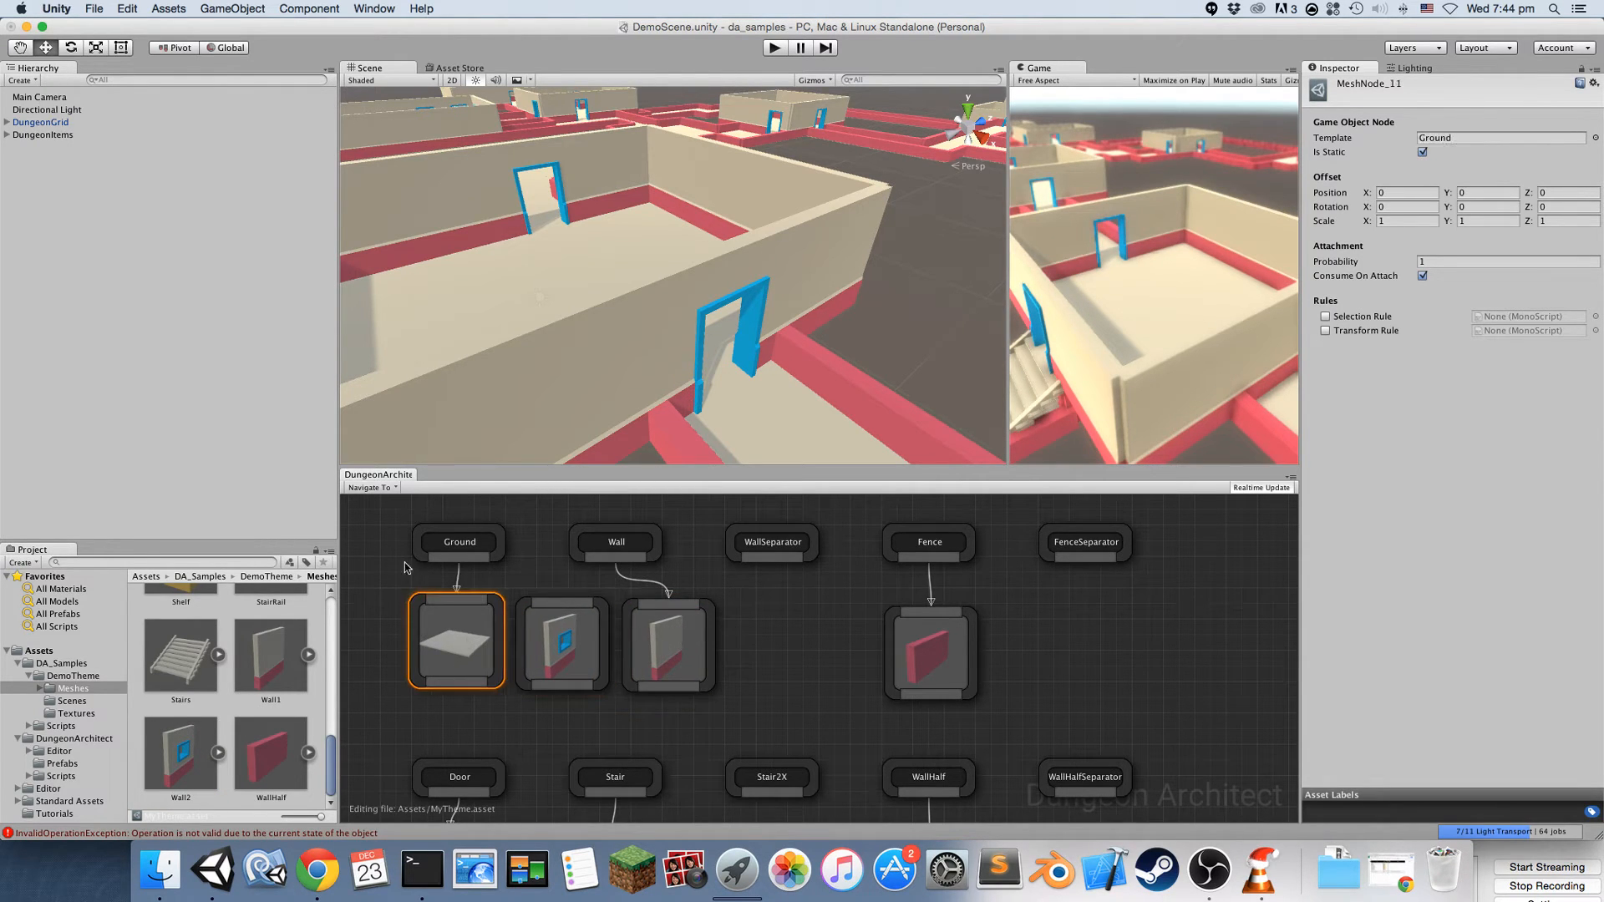
drag(388, 516, 402, 645)
drag(655, 565, 566, 599)
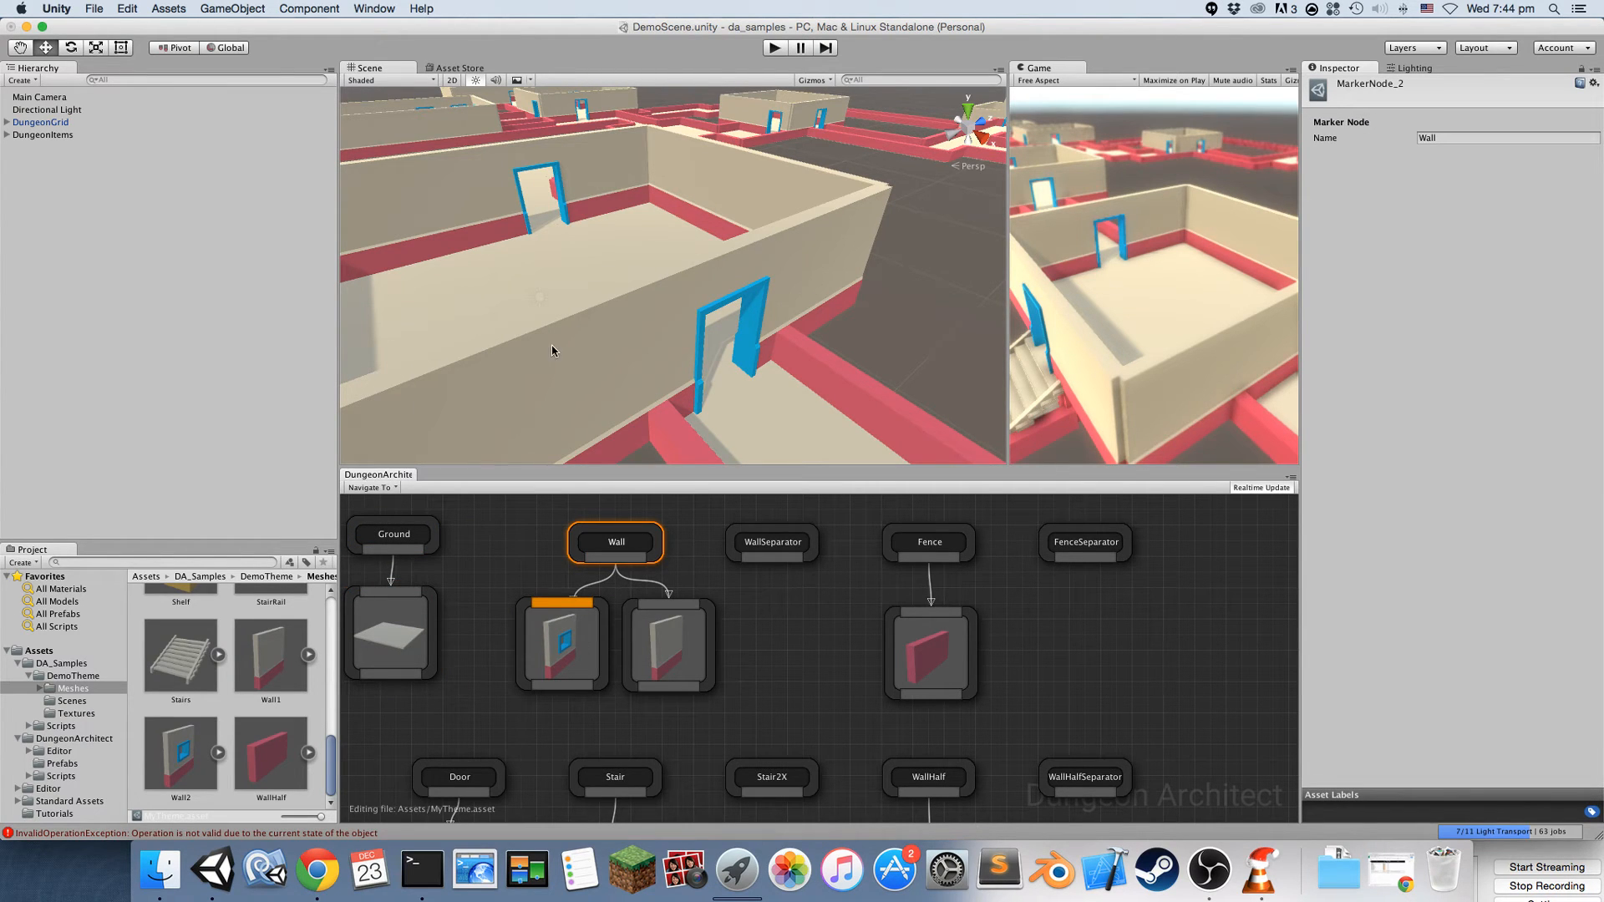
alt+drag(555, 337, 595, 314)
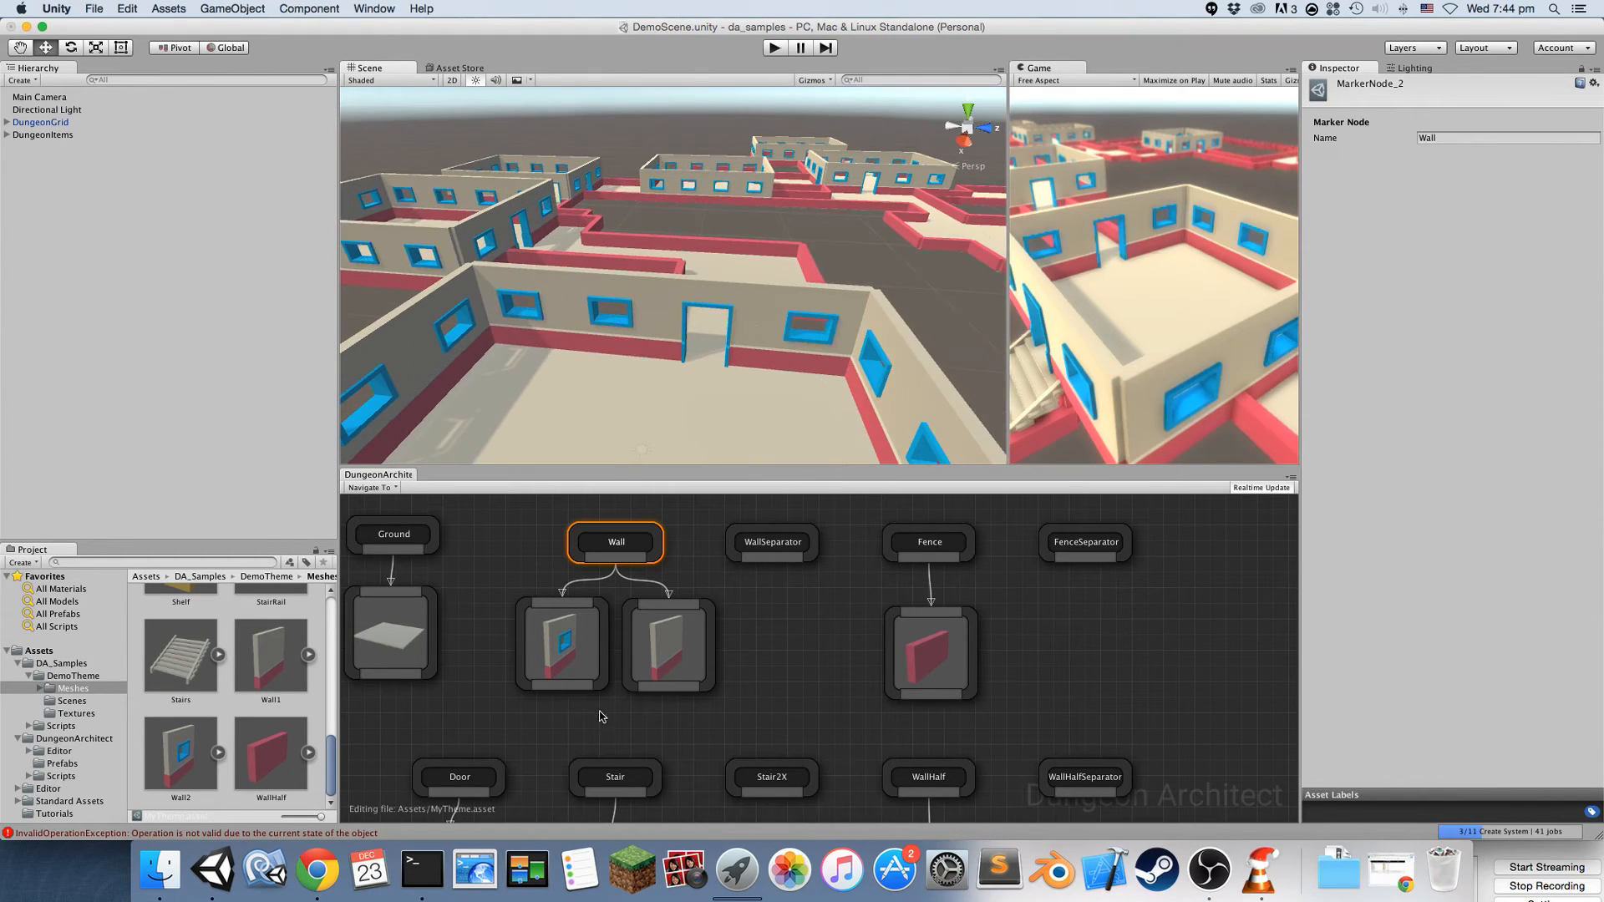
Compare the two wall mesh nodes under the Wall marker and set the Wall2 node's attachment probability to 0
click(556, 639)
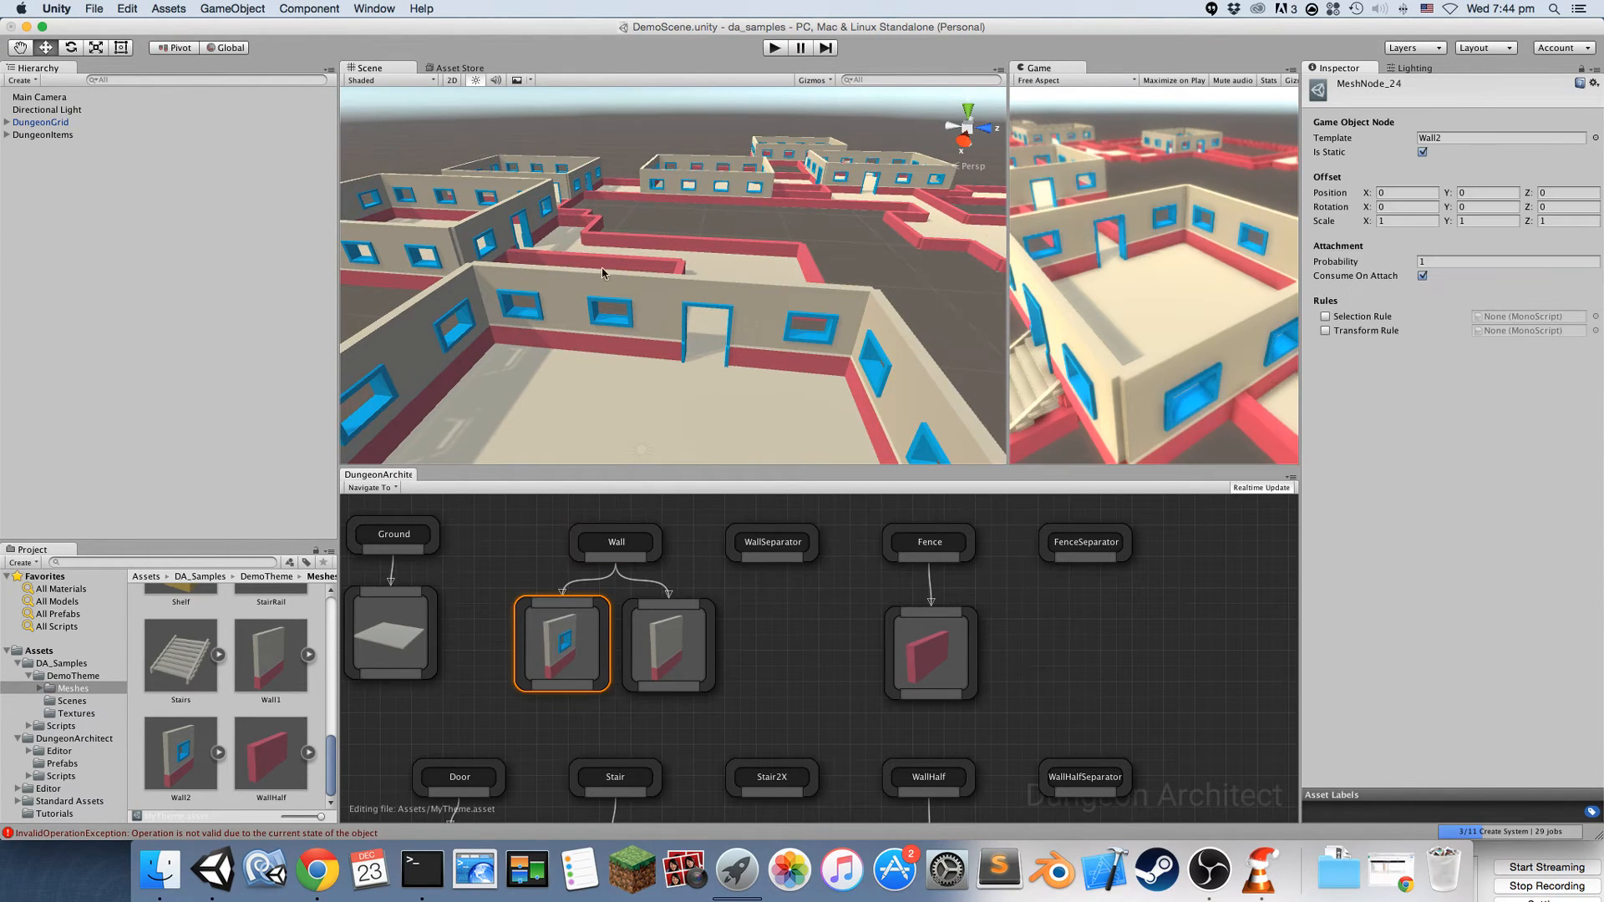
alt+drag(848, 336, 1232, 358)
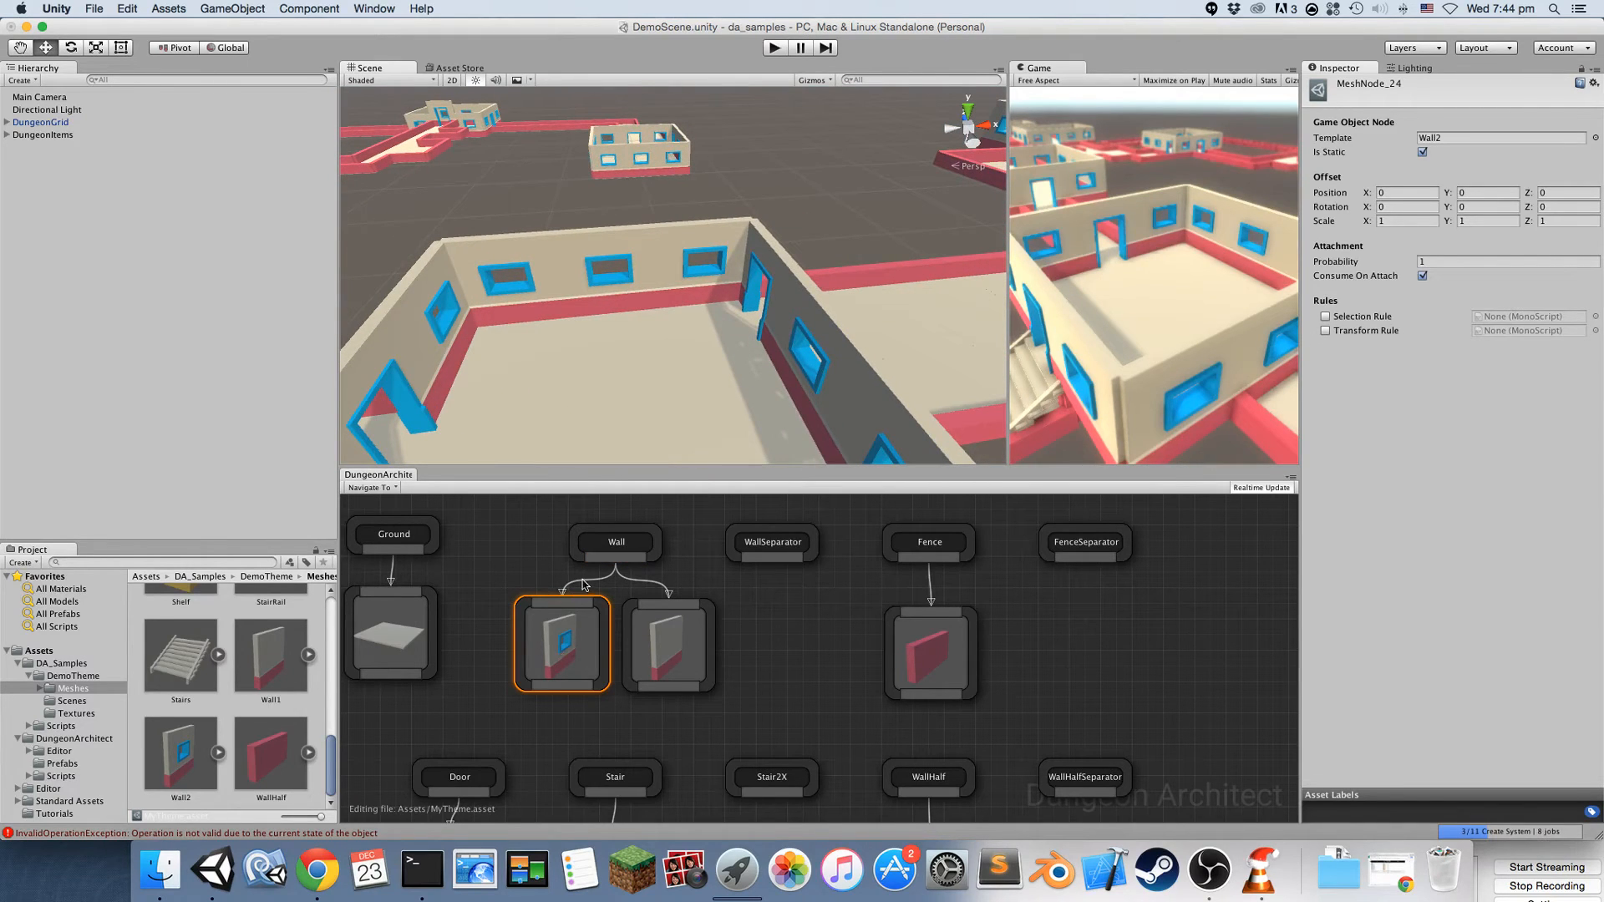
drag(488, 588, 725, 693)
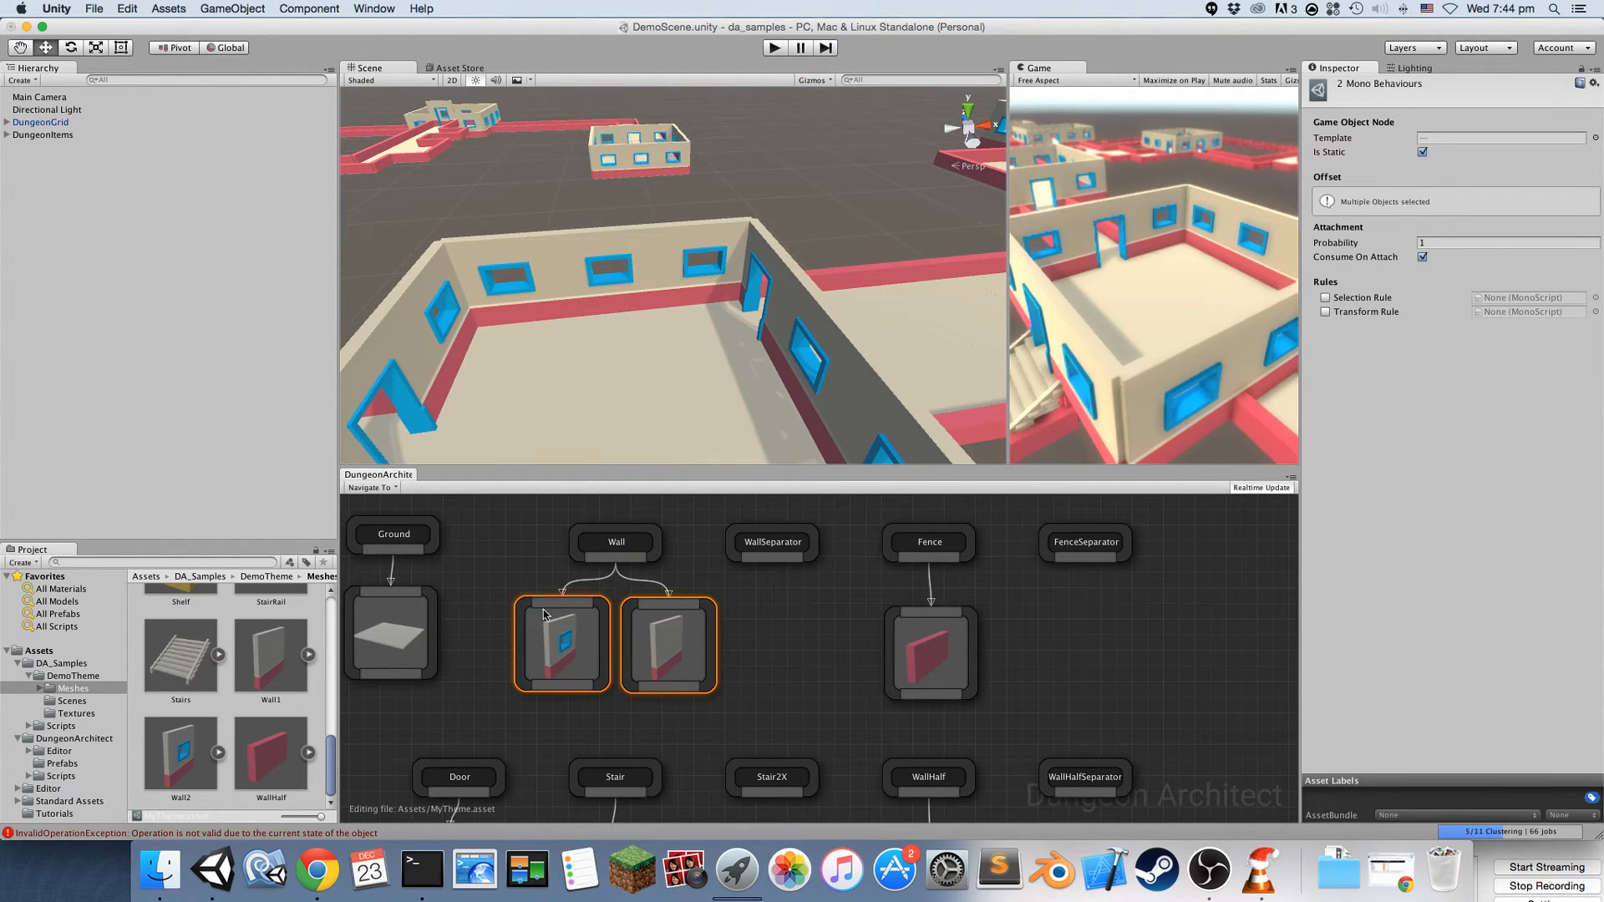
click(531, 587)
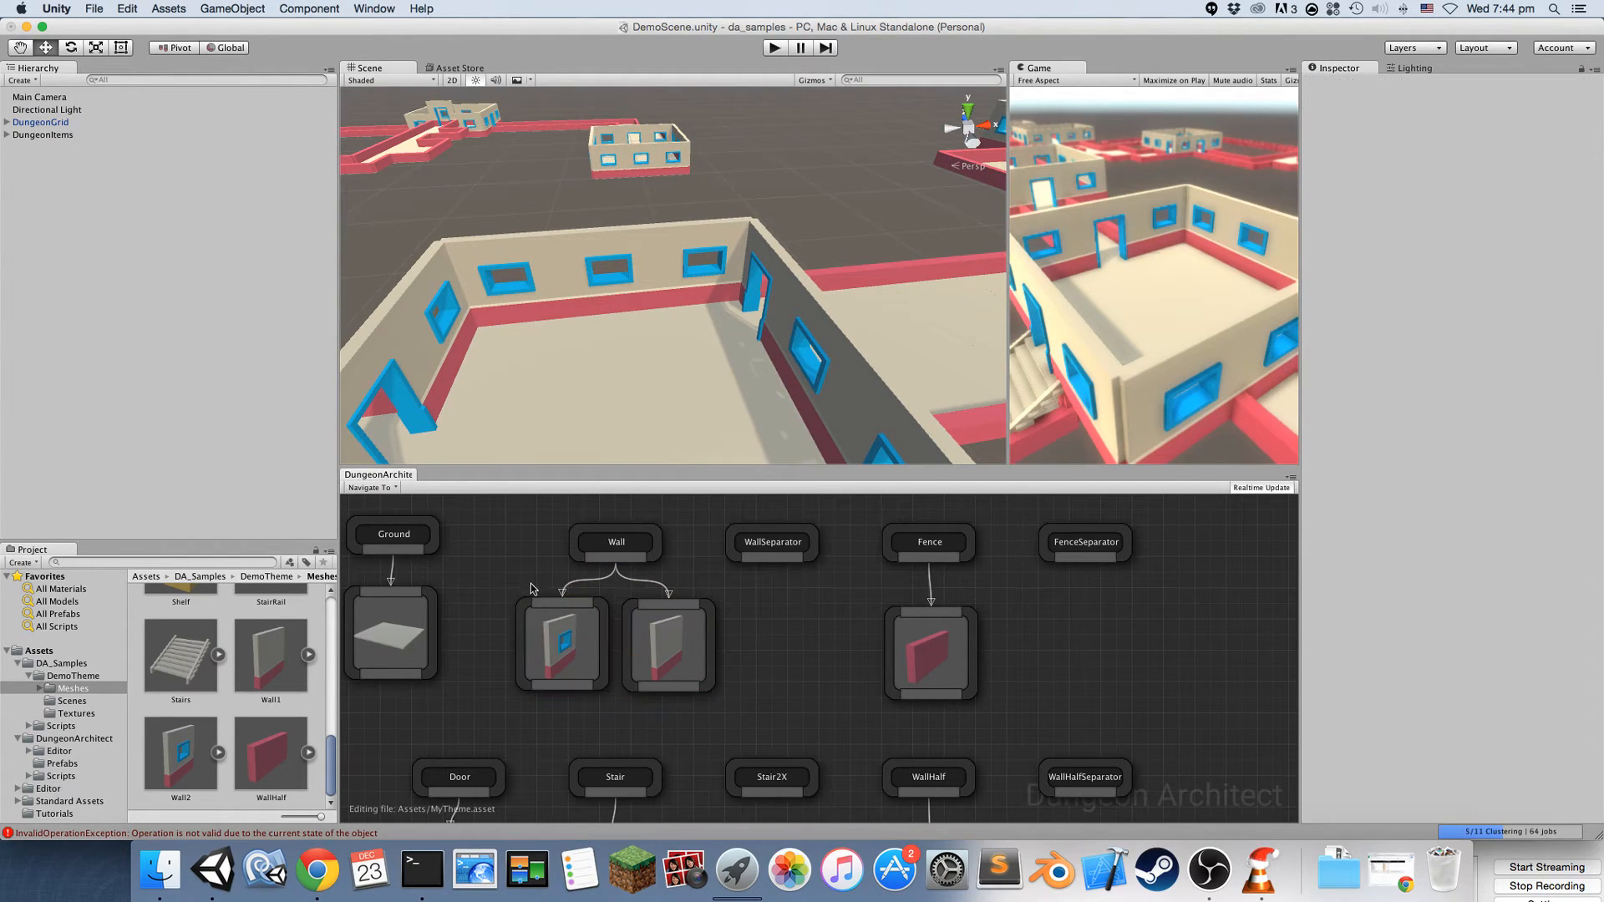
click(565, 652)
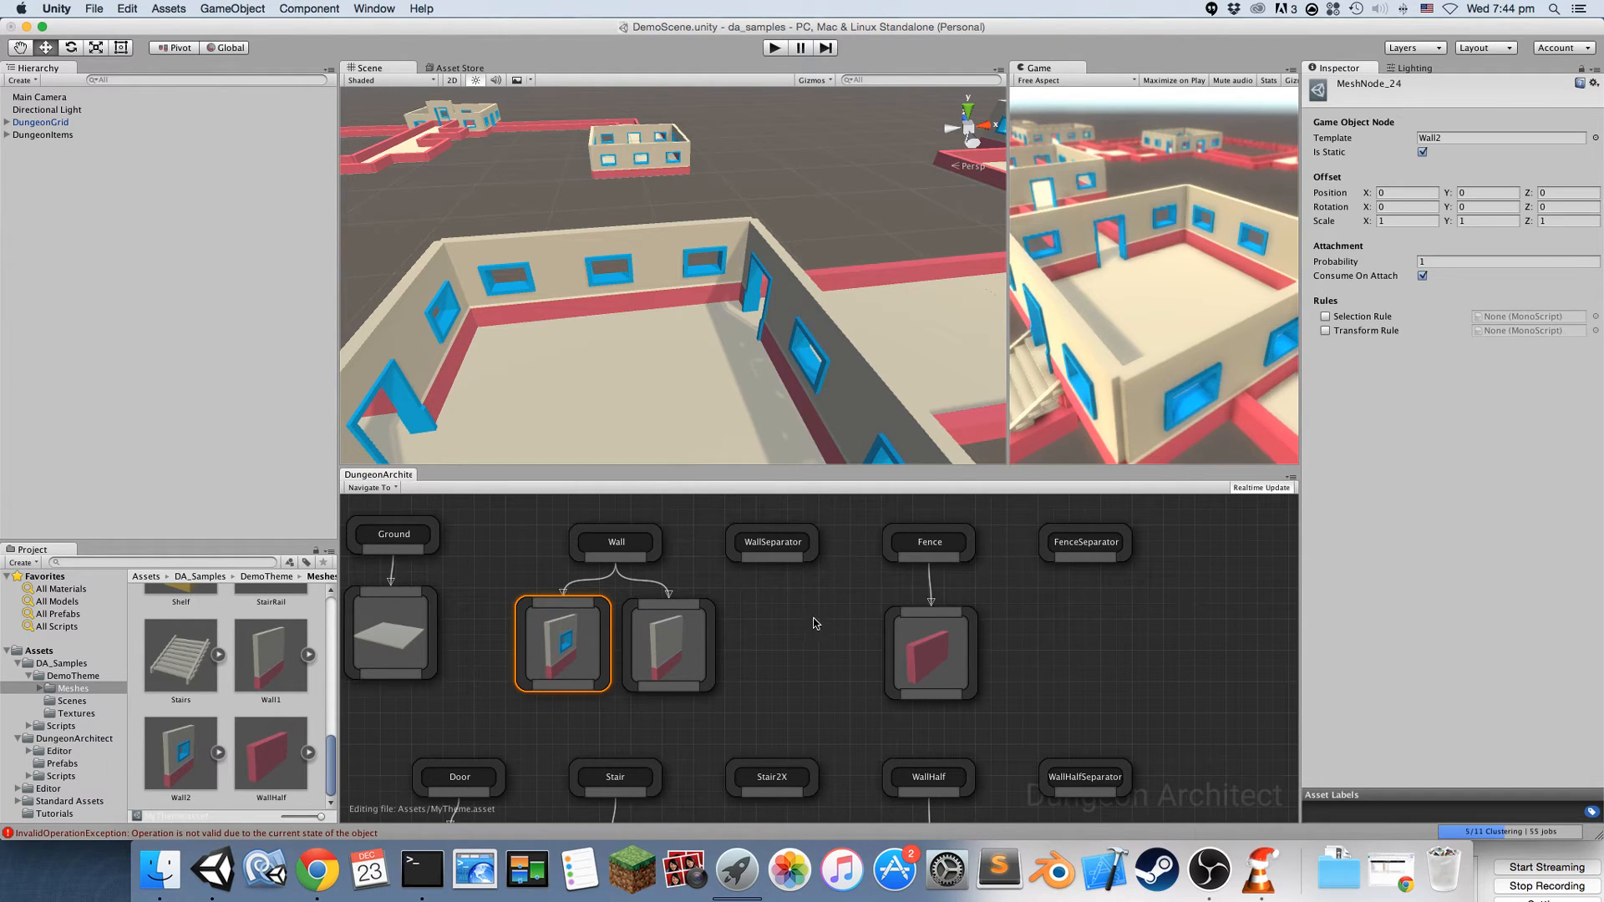
drag(584, 631, 580, 632)
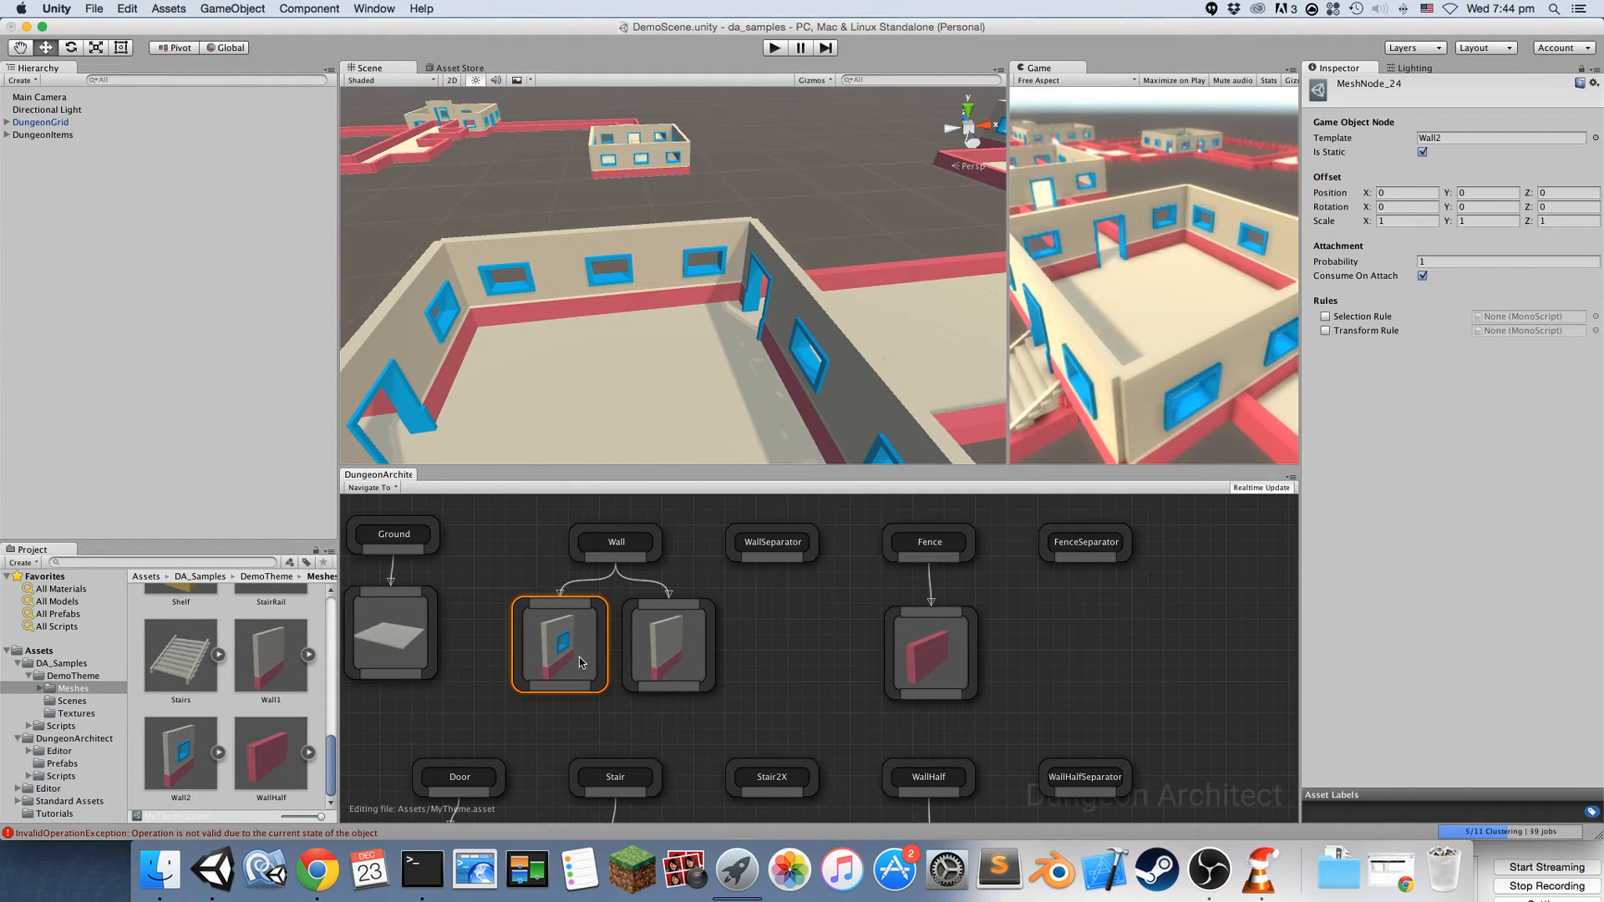
click(1428, 260)
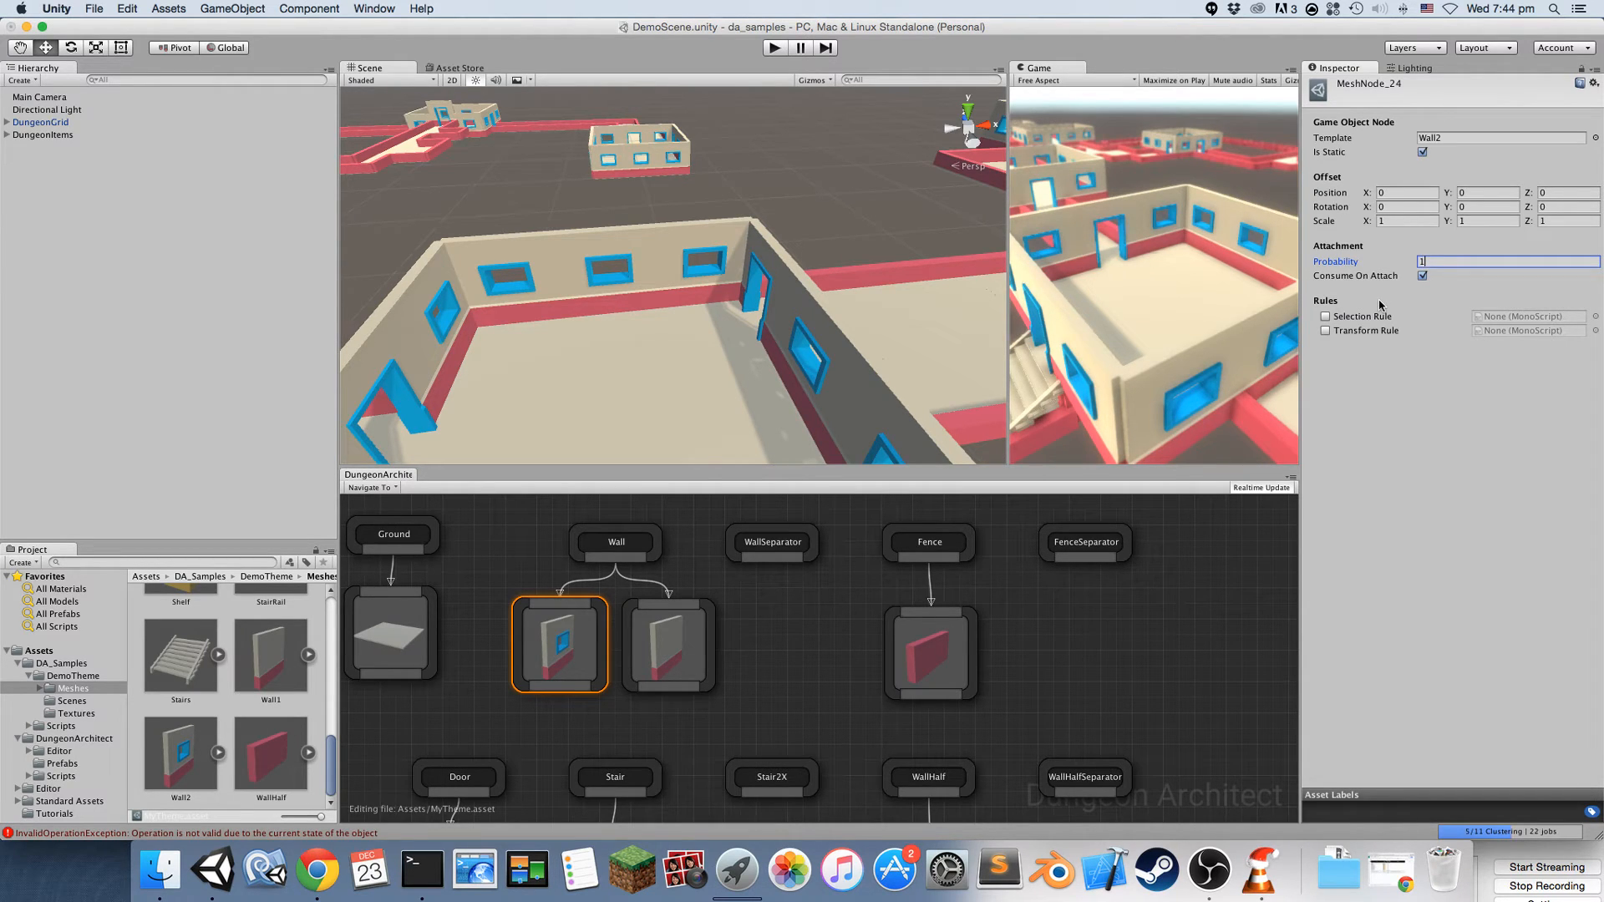
text(0)
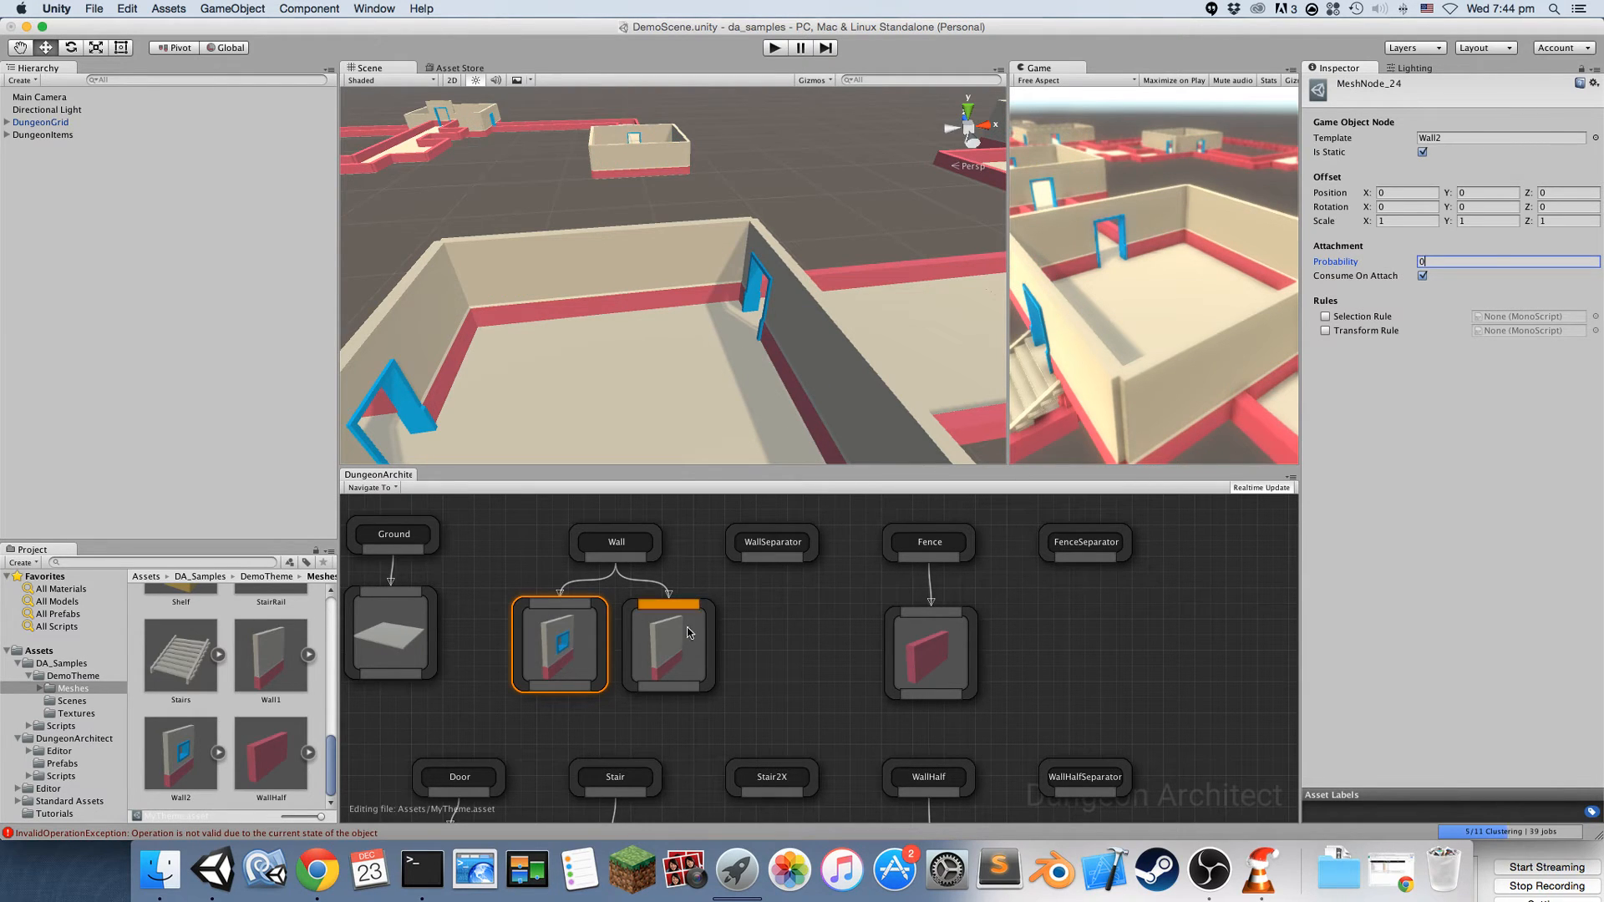
Set the Wall2 node's attachment probability to 0.5
click(593, 638)
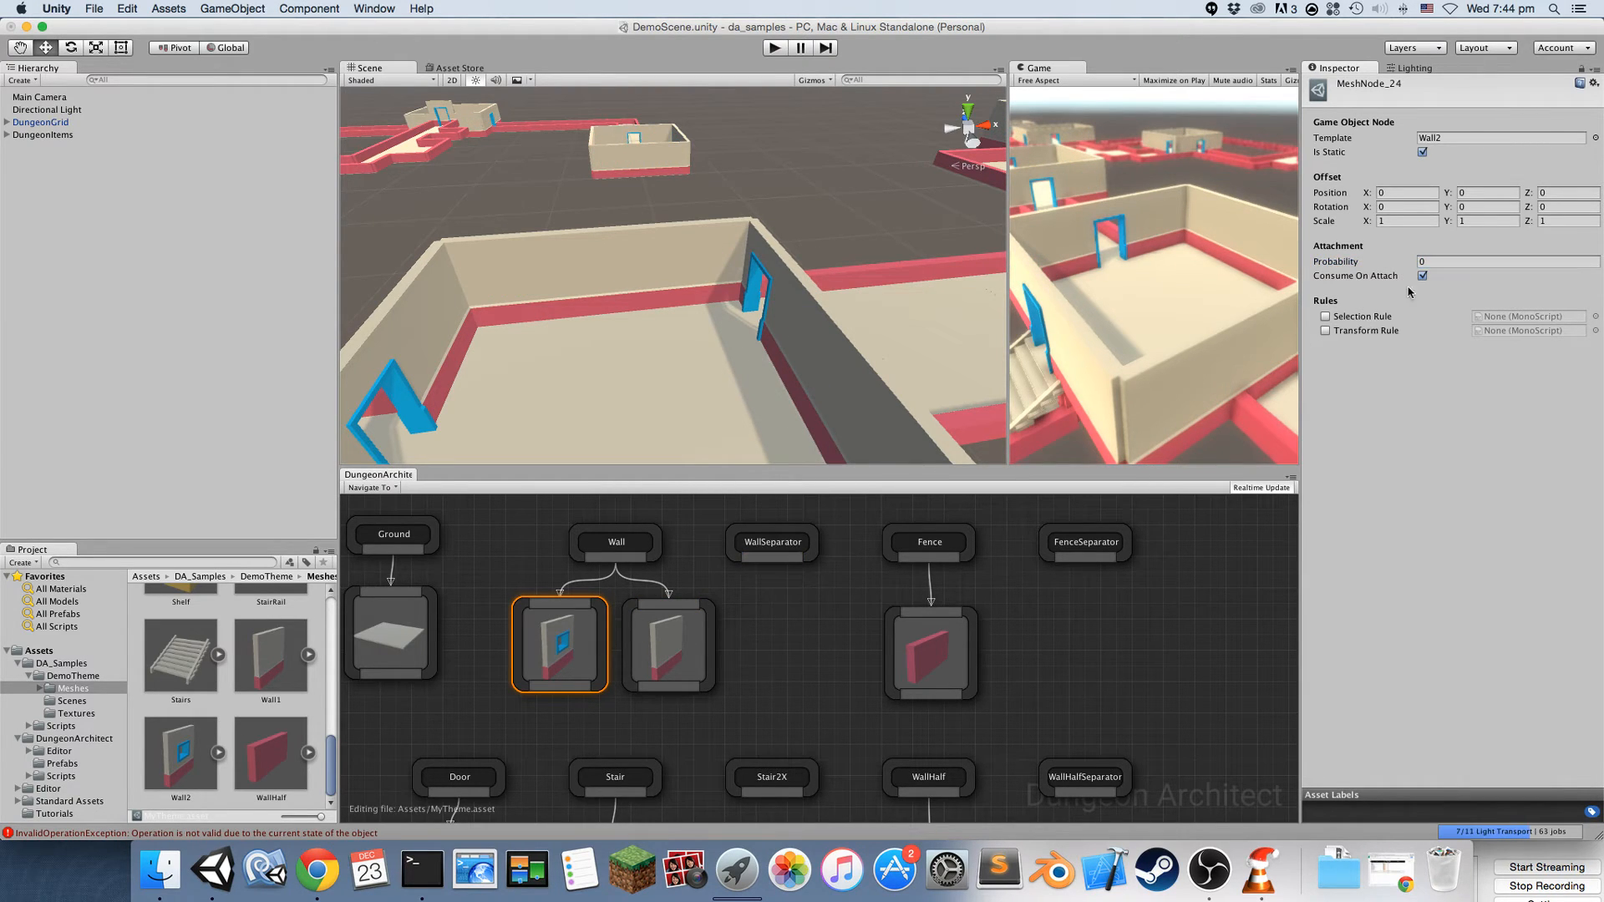
click(1440, 260)
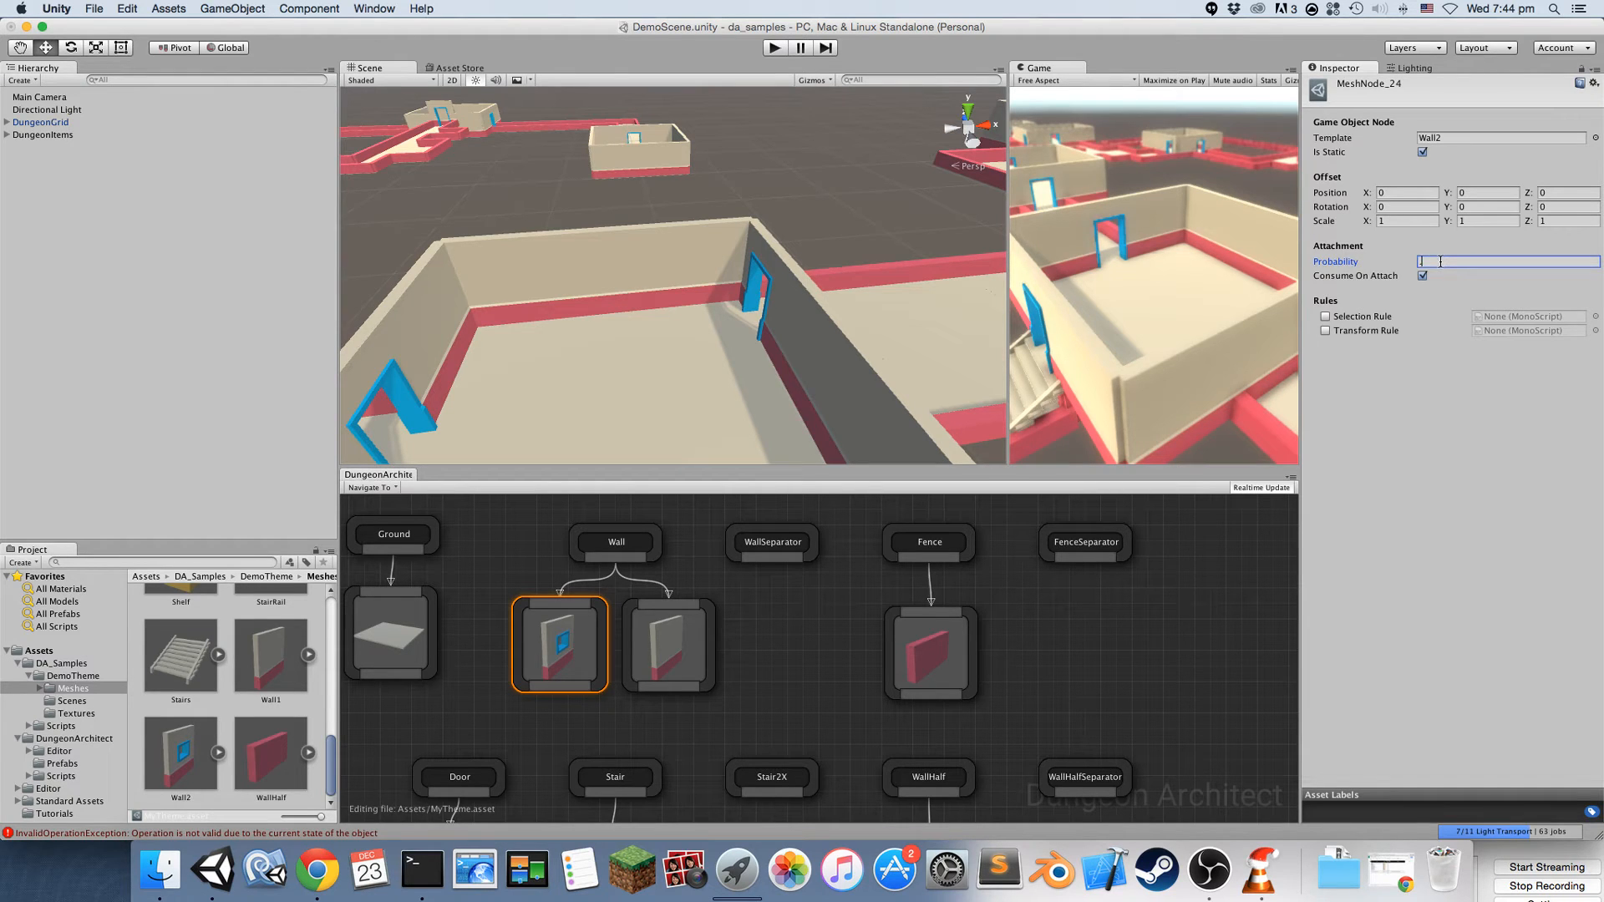
text(.5)
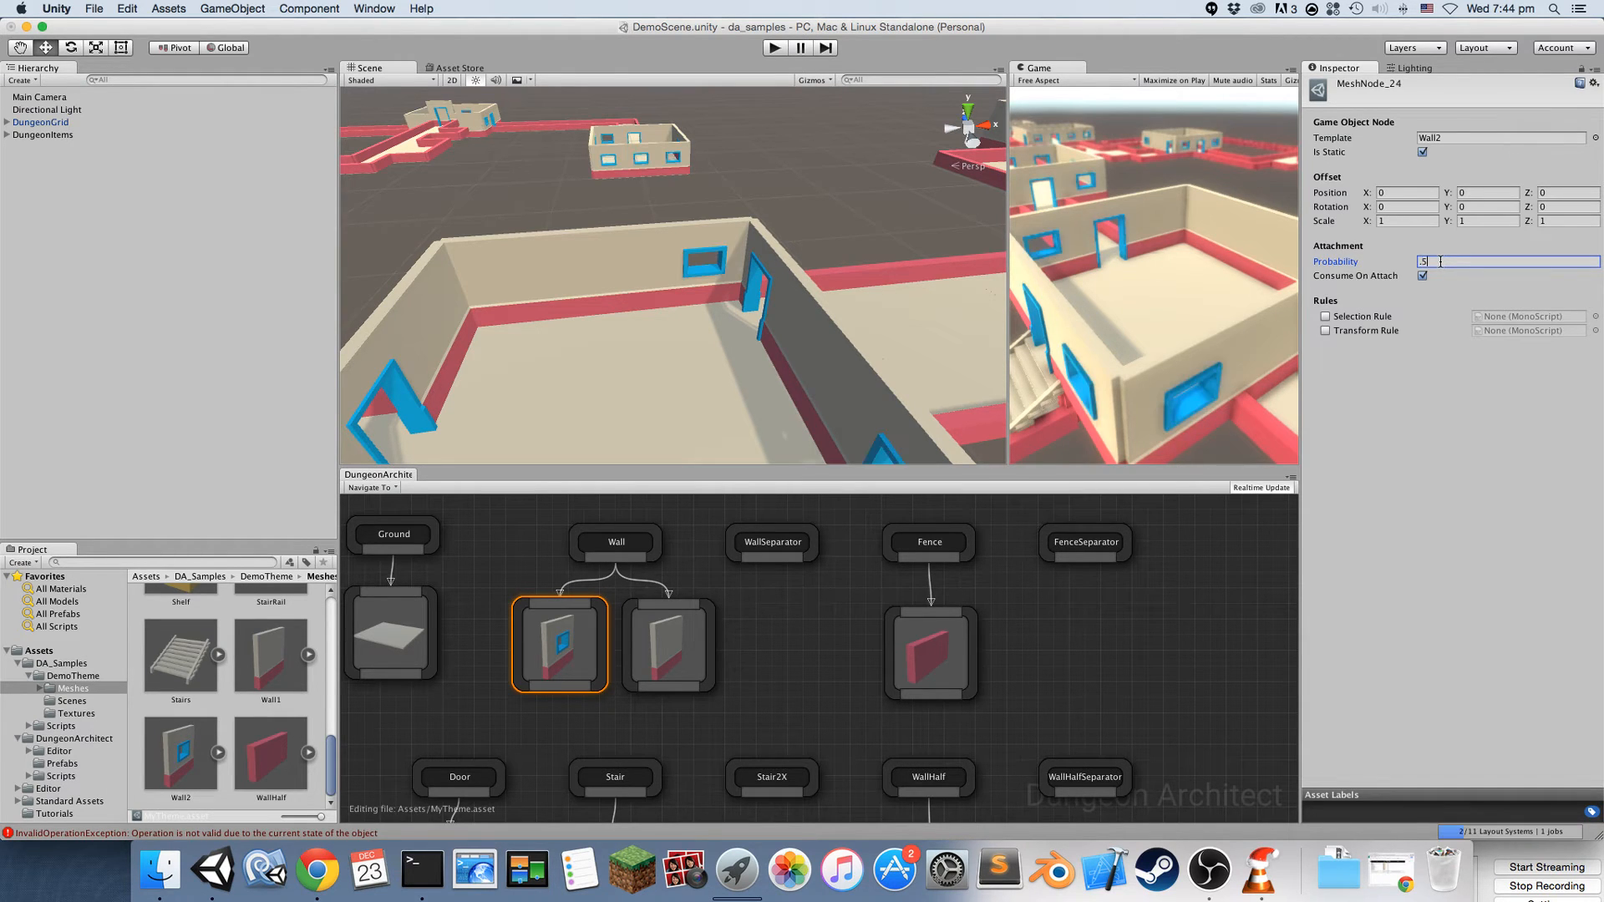
Set the Wall2 node's attachment probability to 1 and look over the room's window walls
click(551, 641)
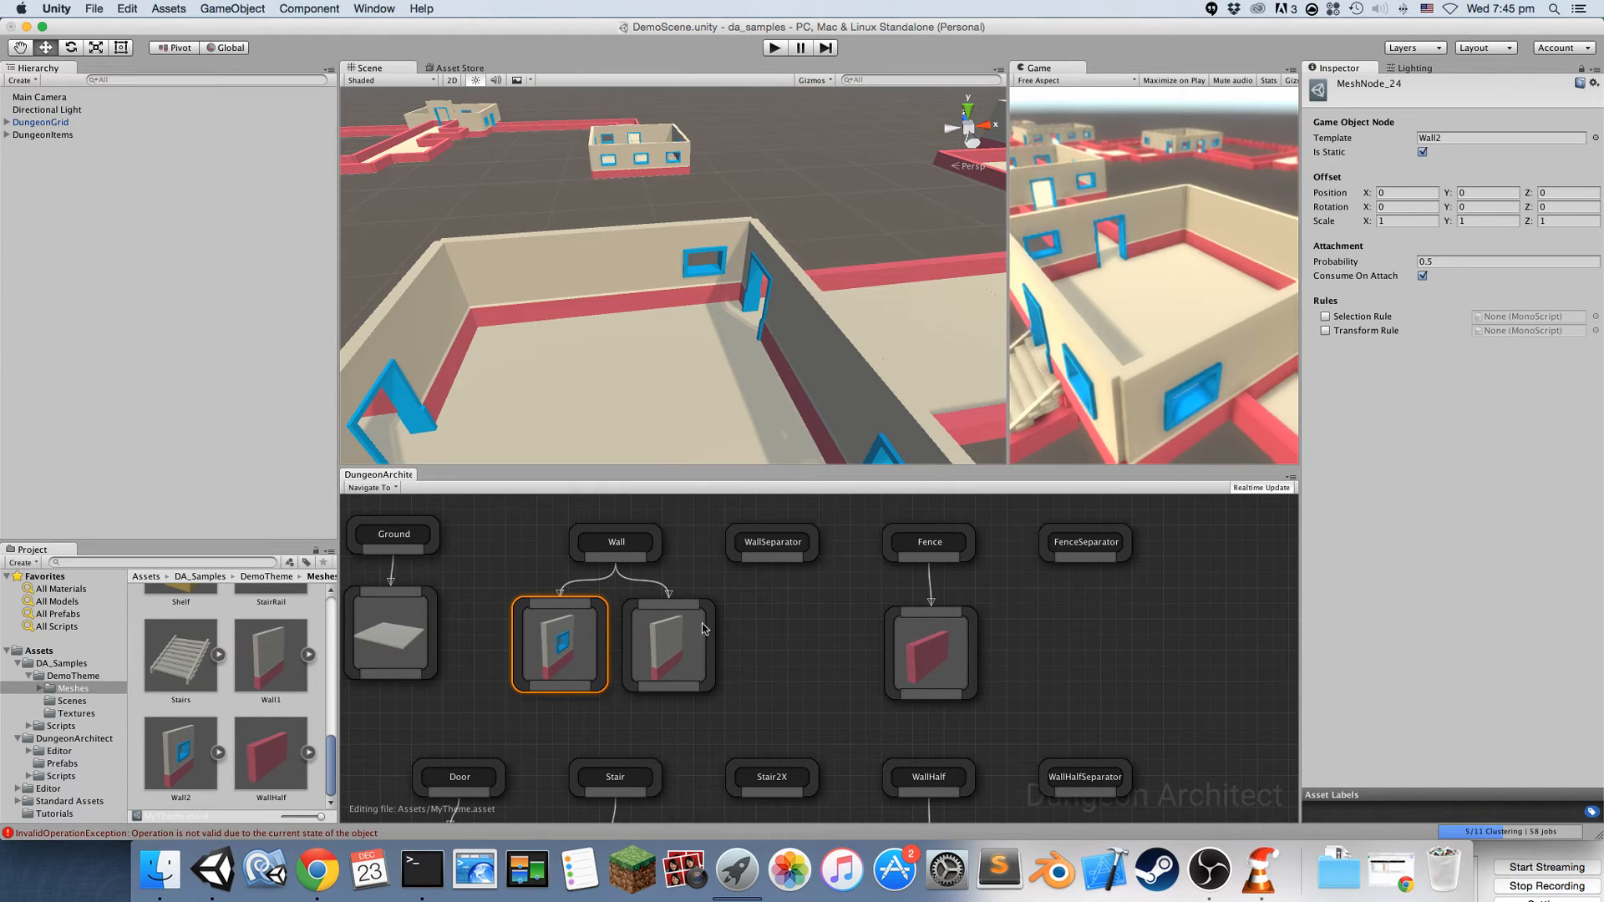
click(1450, 261)
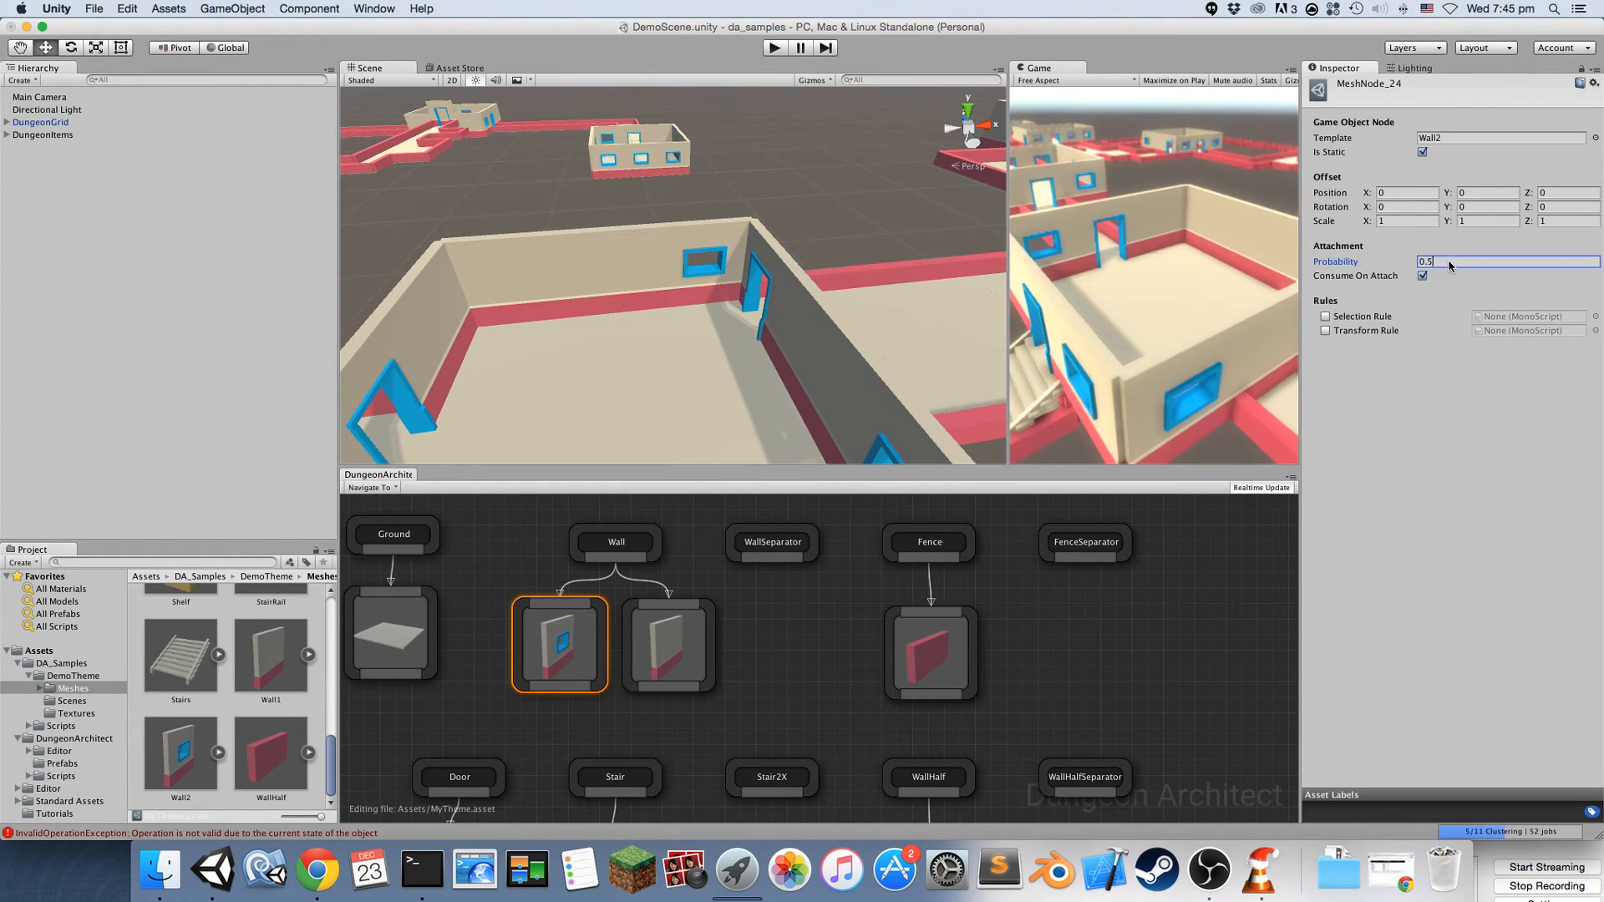
text(1)
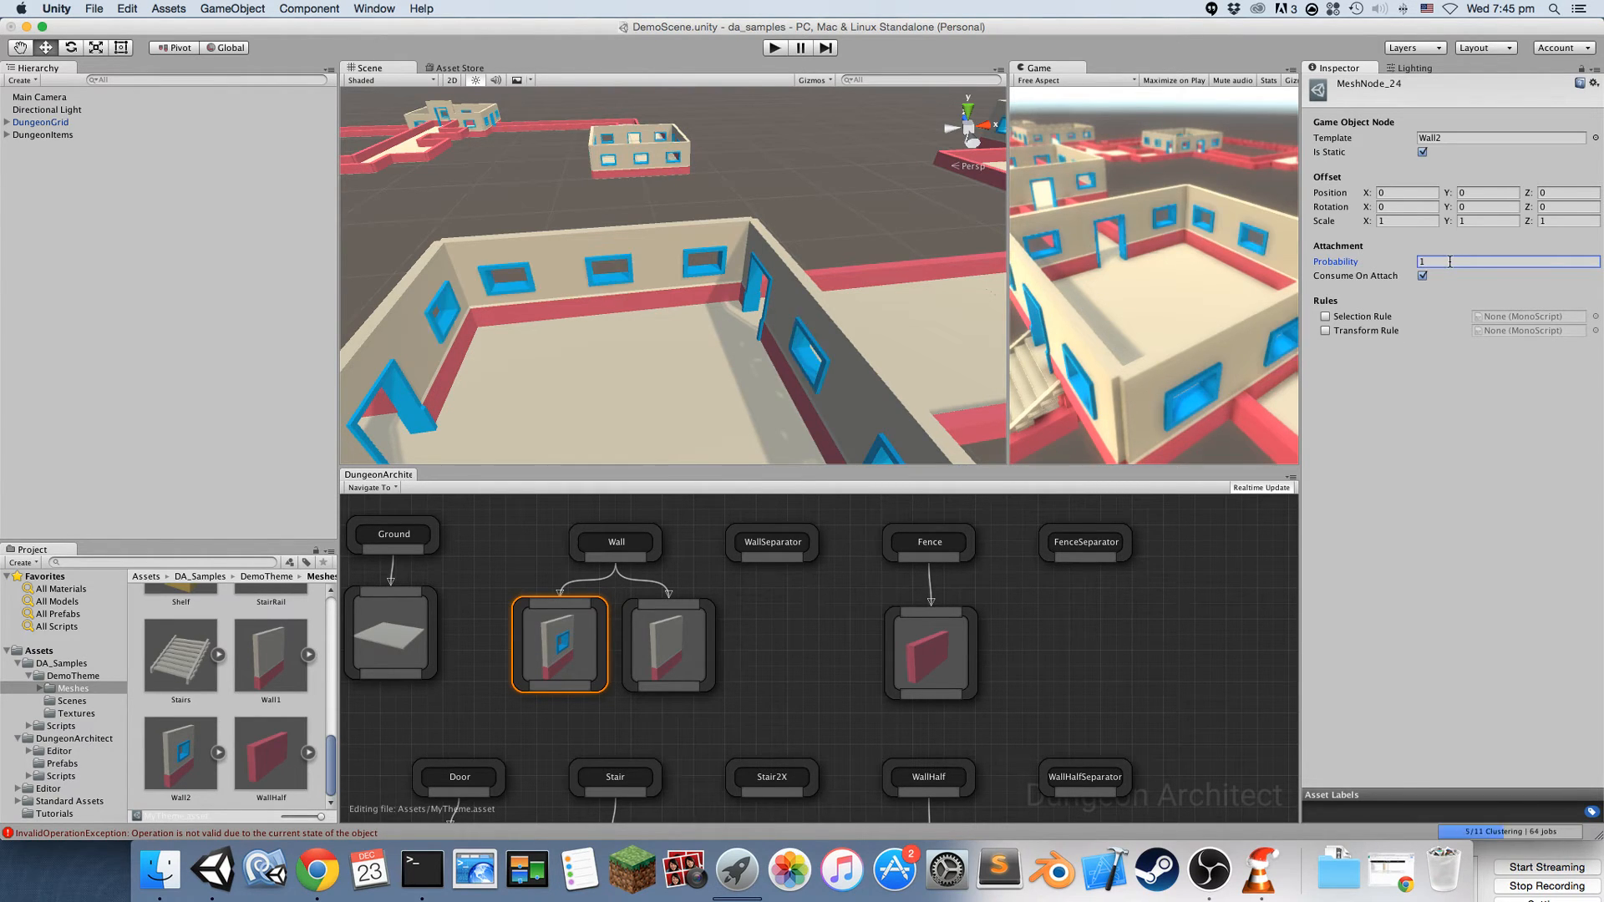
right_drag(775, 307, 625, 309)
drag(568, 650, 566, 649)
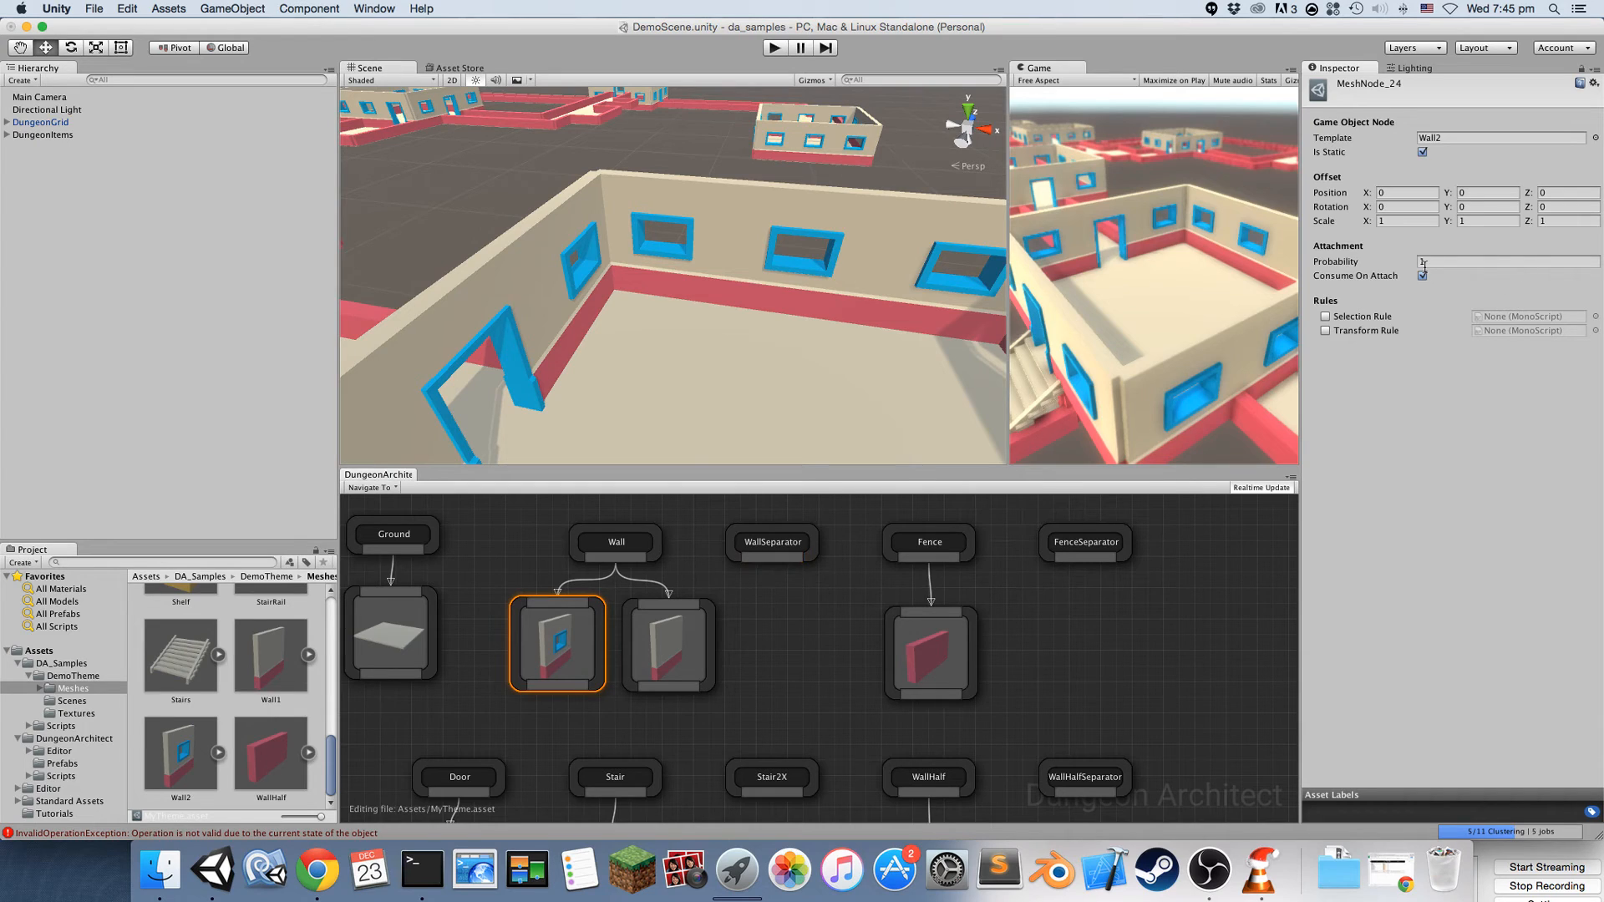
Set the Wall2 node's attachment probability to 0.25 and look over the mix of plain and window walls
click(1451, 264)
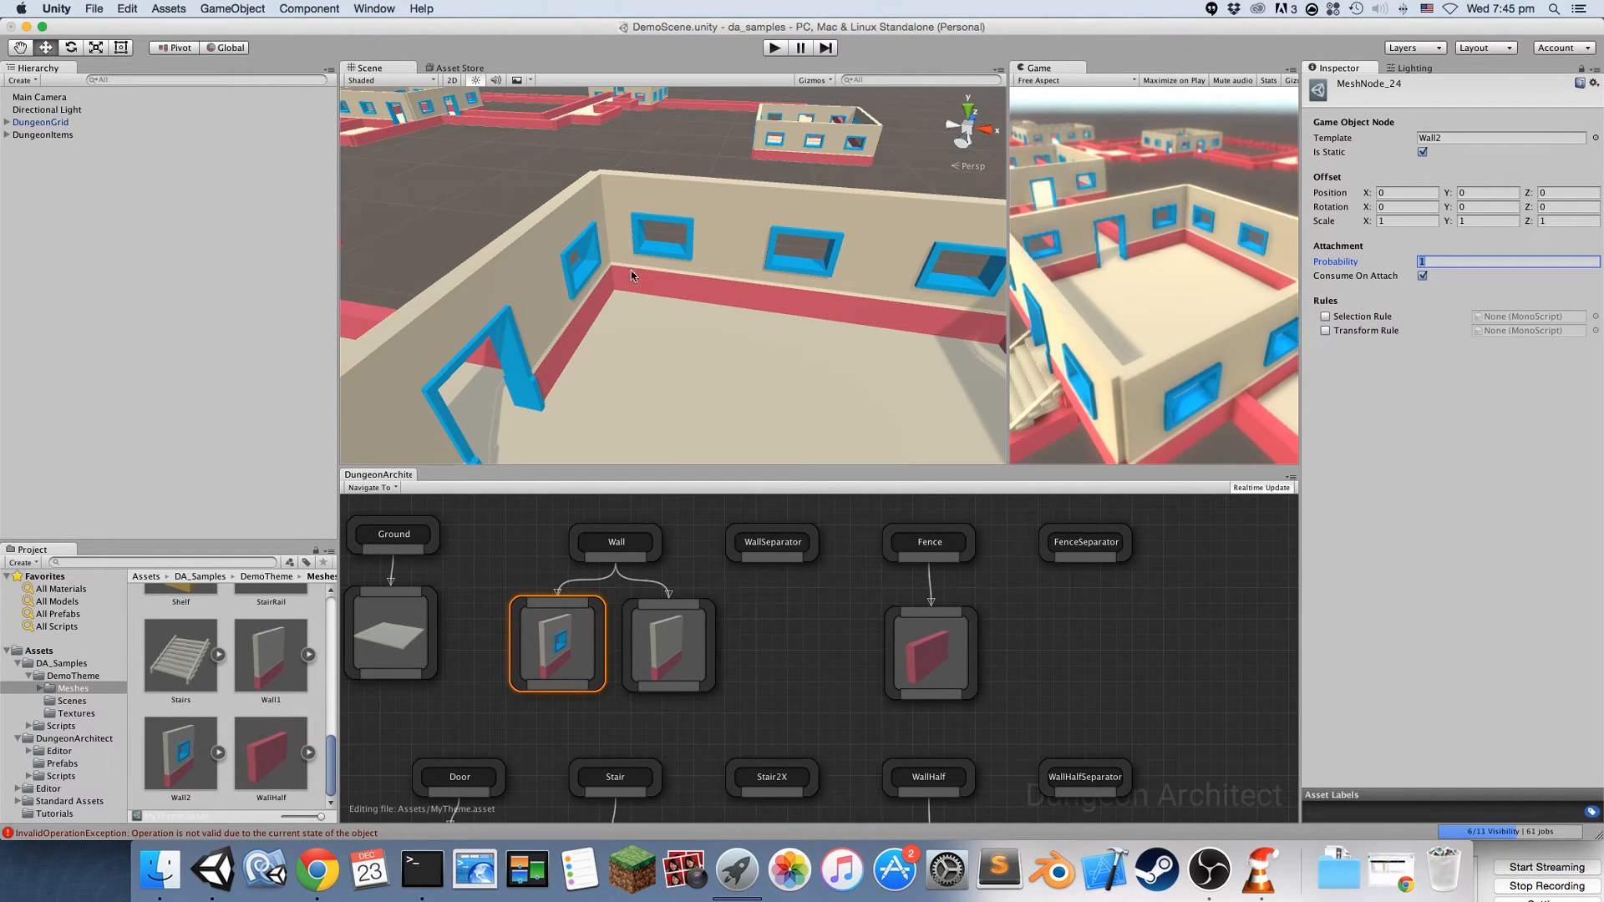
alt+drag(630, 269, 852, 269)
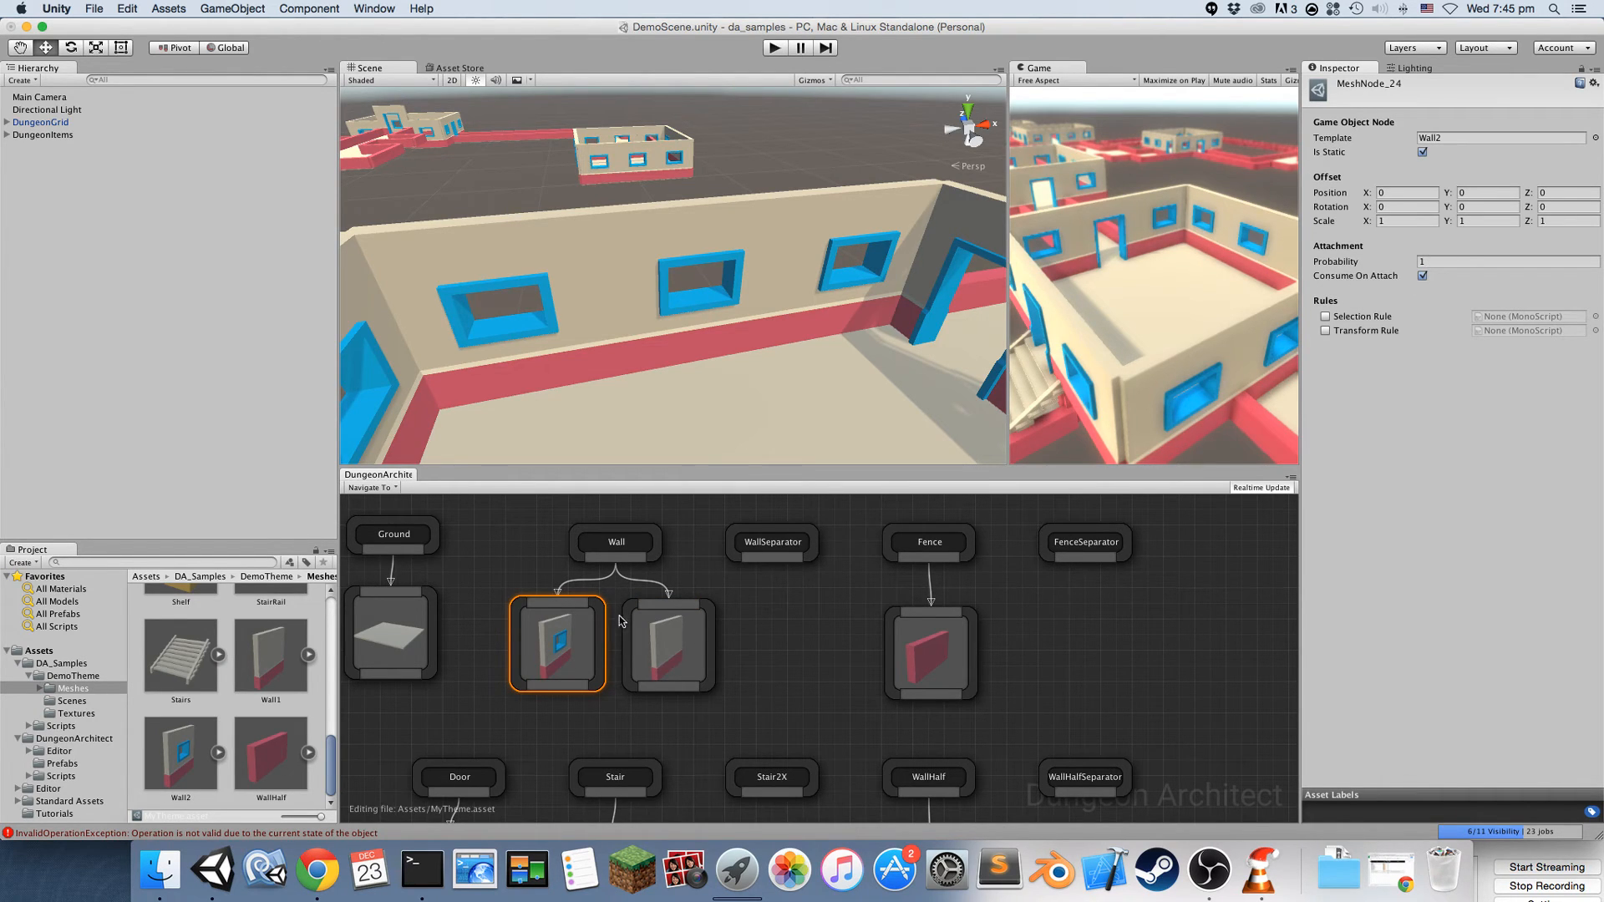
alt+drag(629, 319, 361, 306)
click(1435, 263)
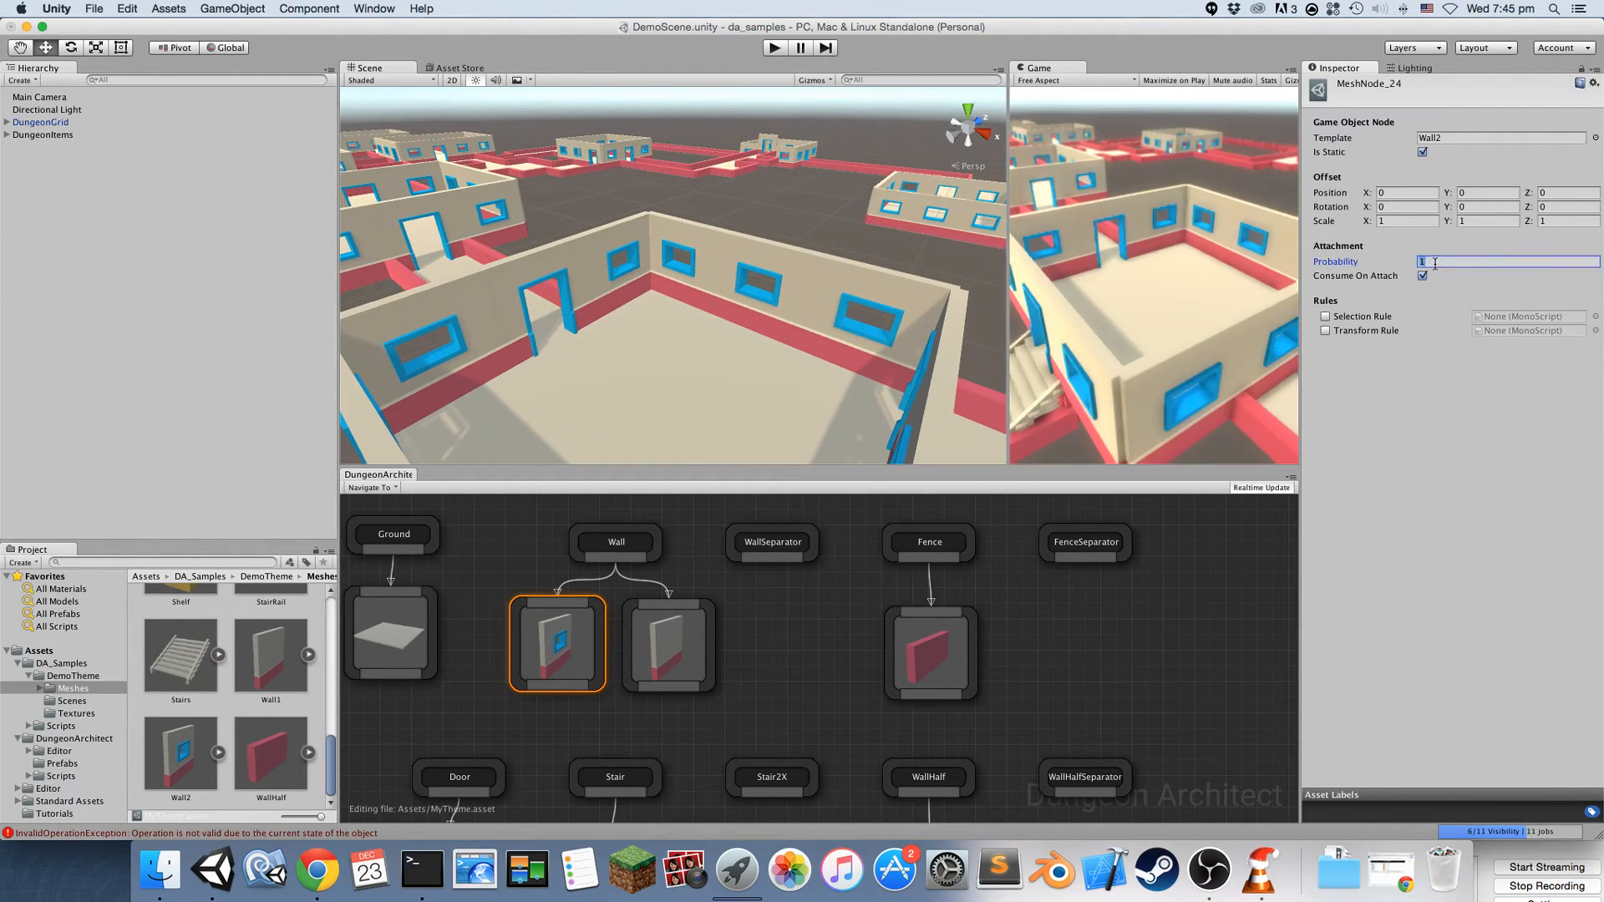
text(0.25)
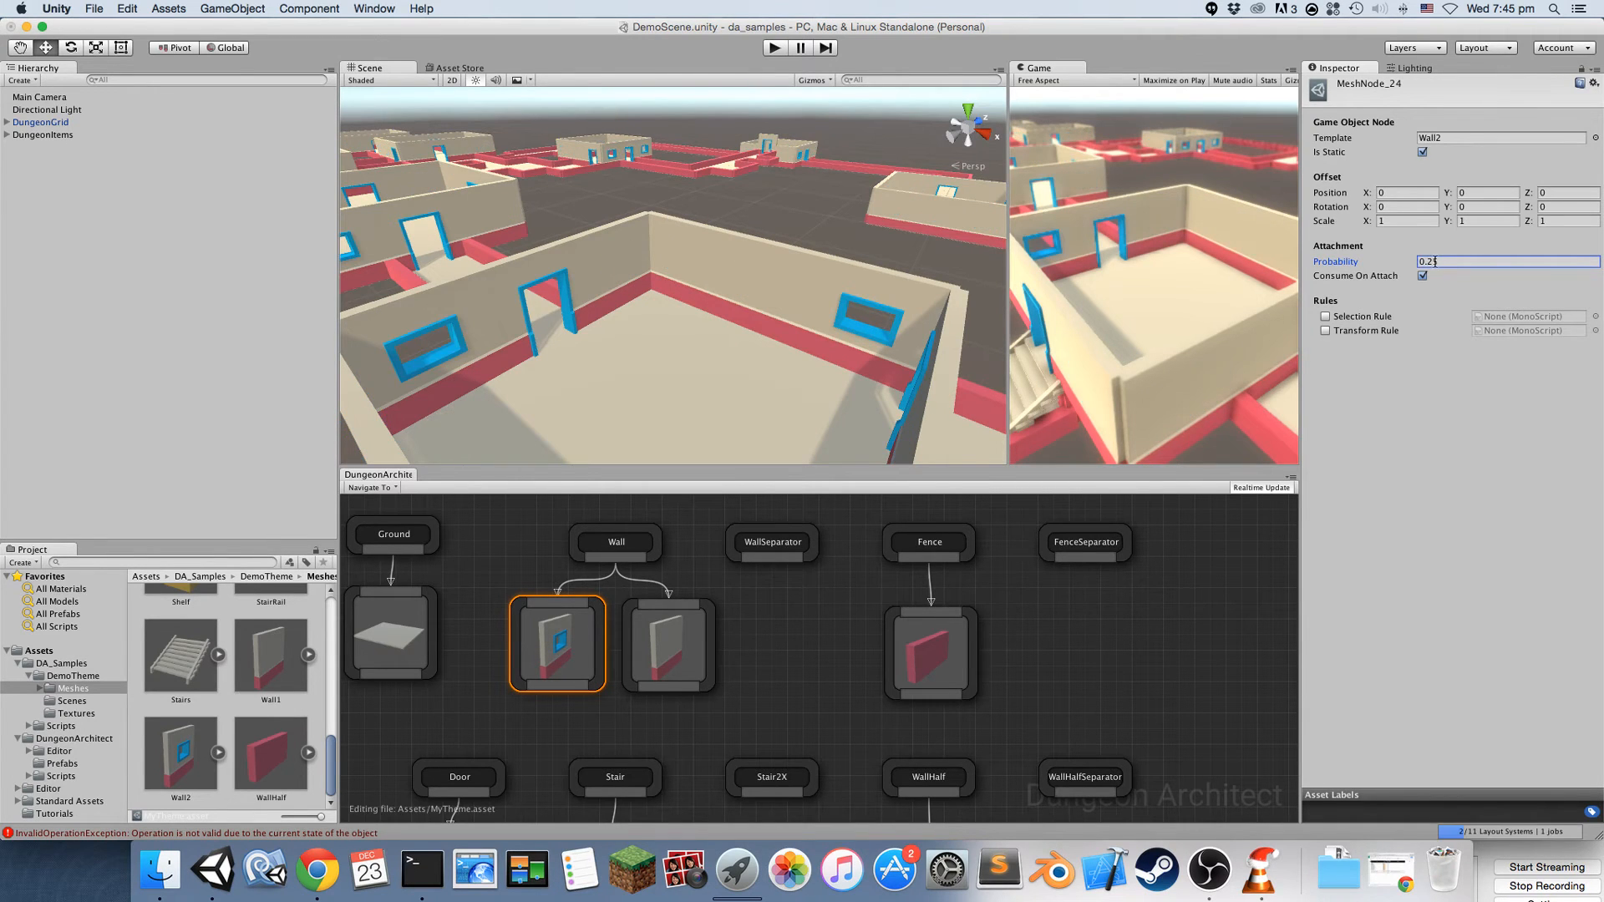
alt+drag(718, 321, 1114, 378)
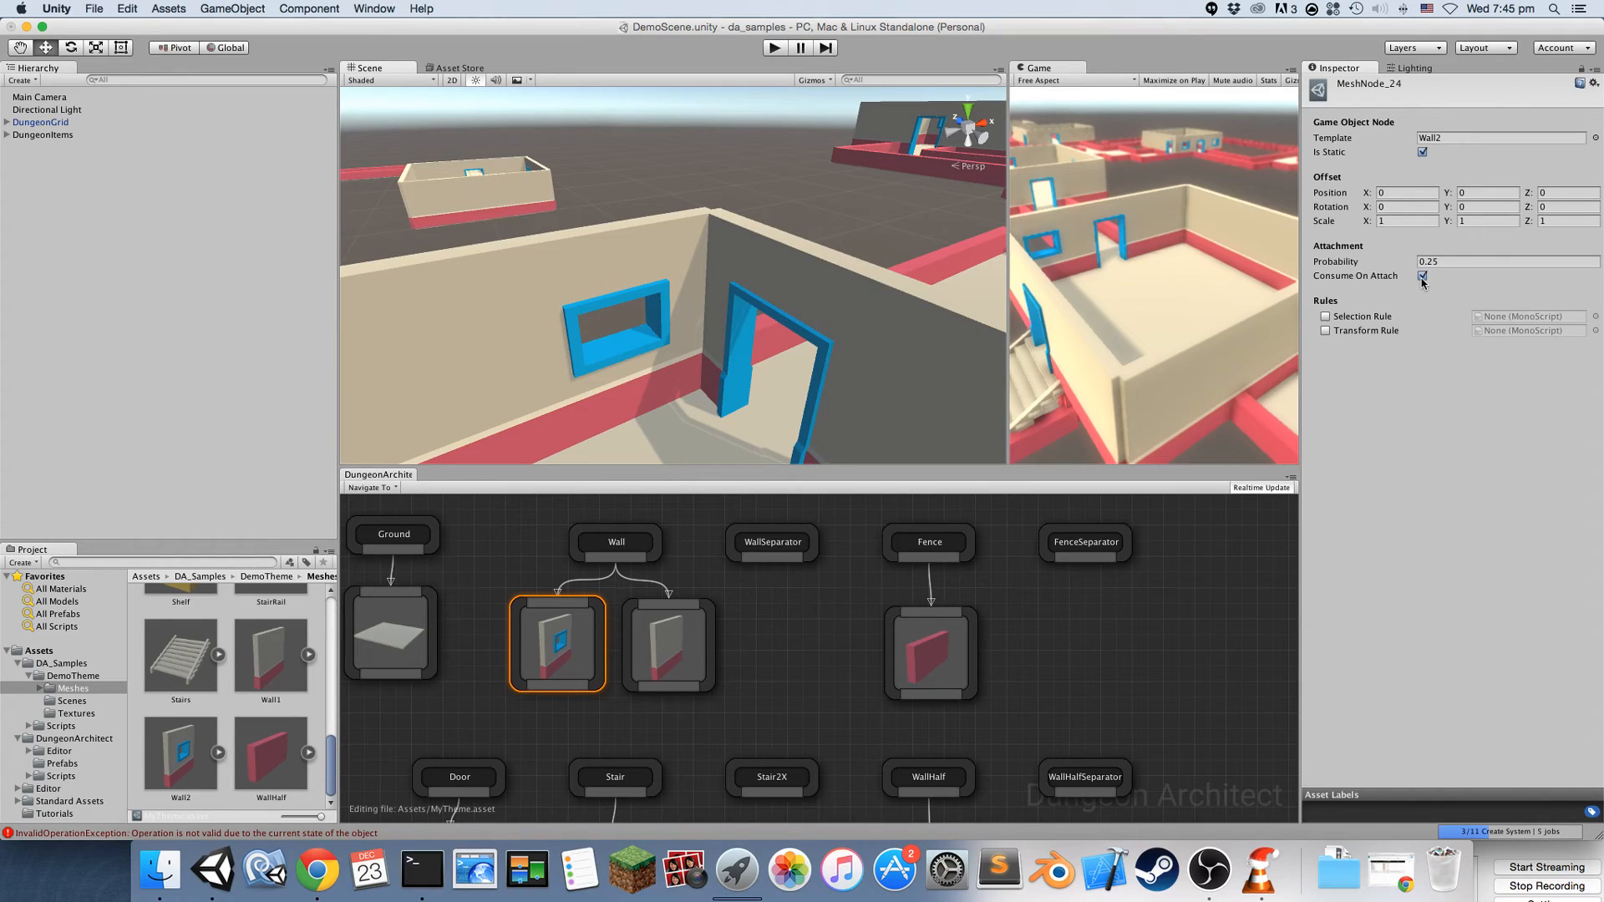
Turn off Consume On Attach for the Wall2 node and inspect the walls around a window
click(554, 660)
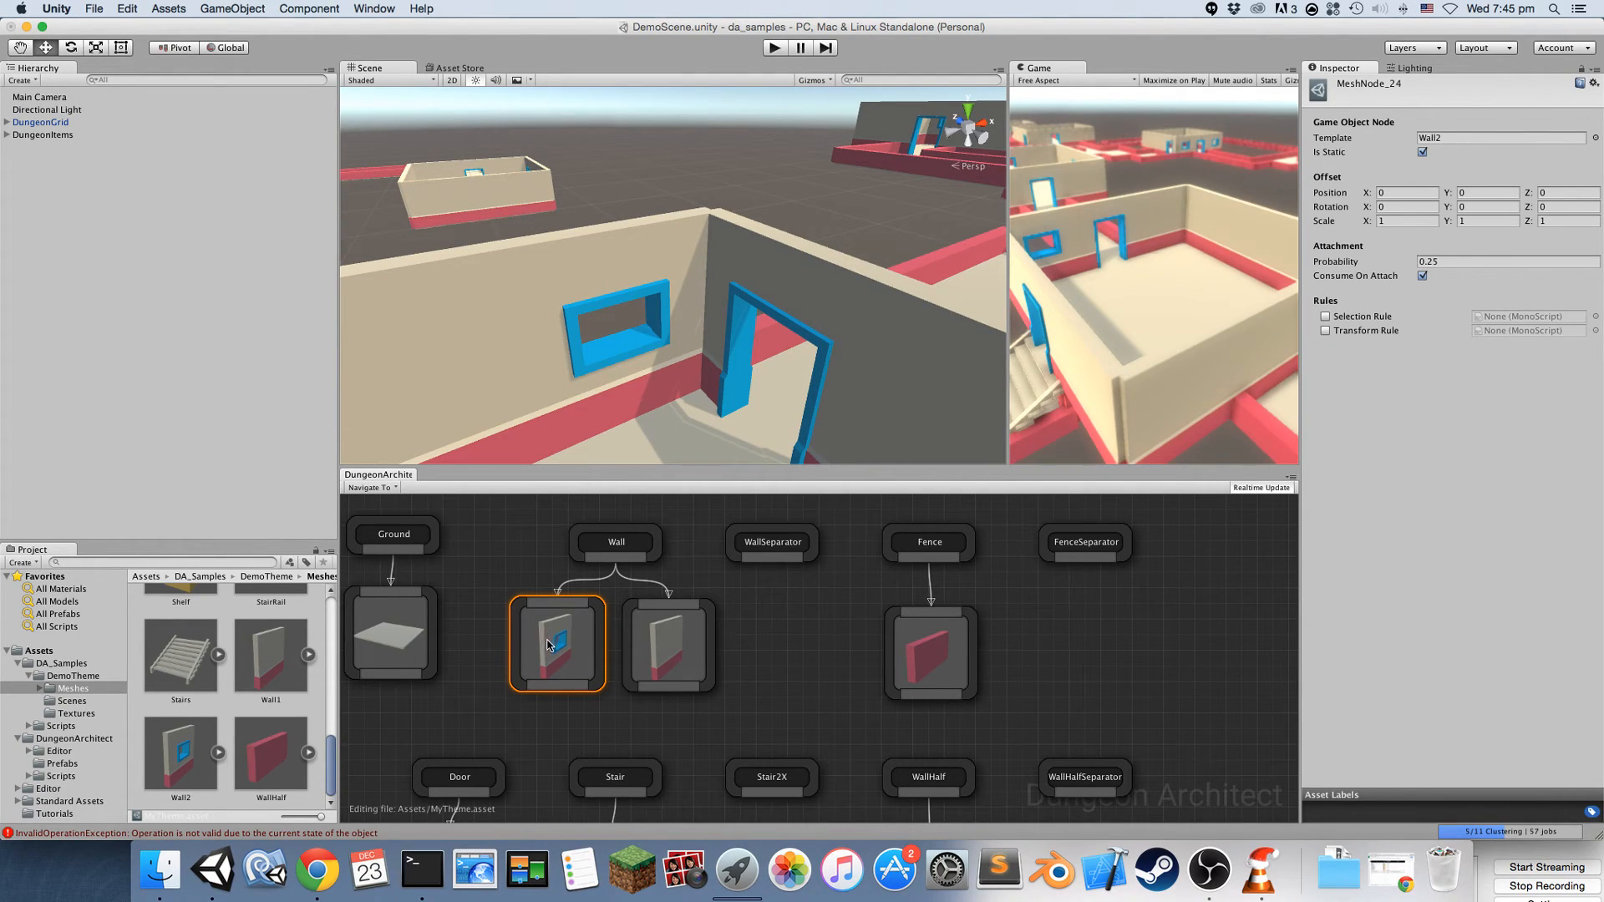
click(660, 643)
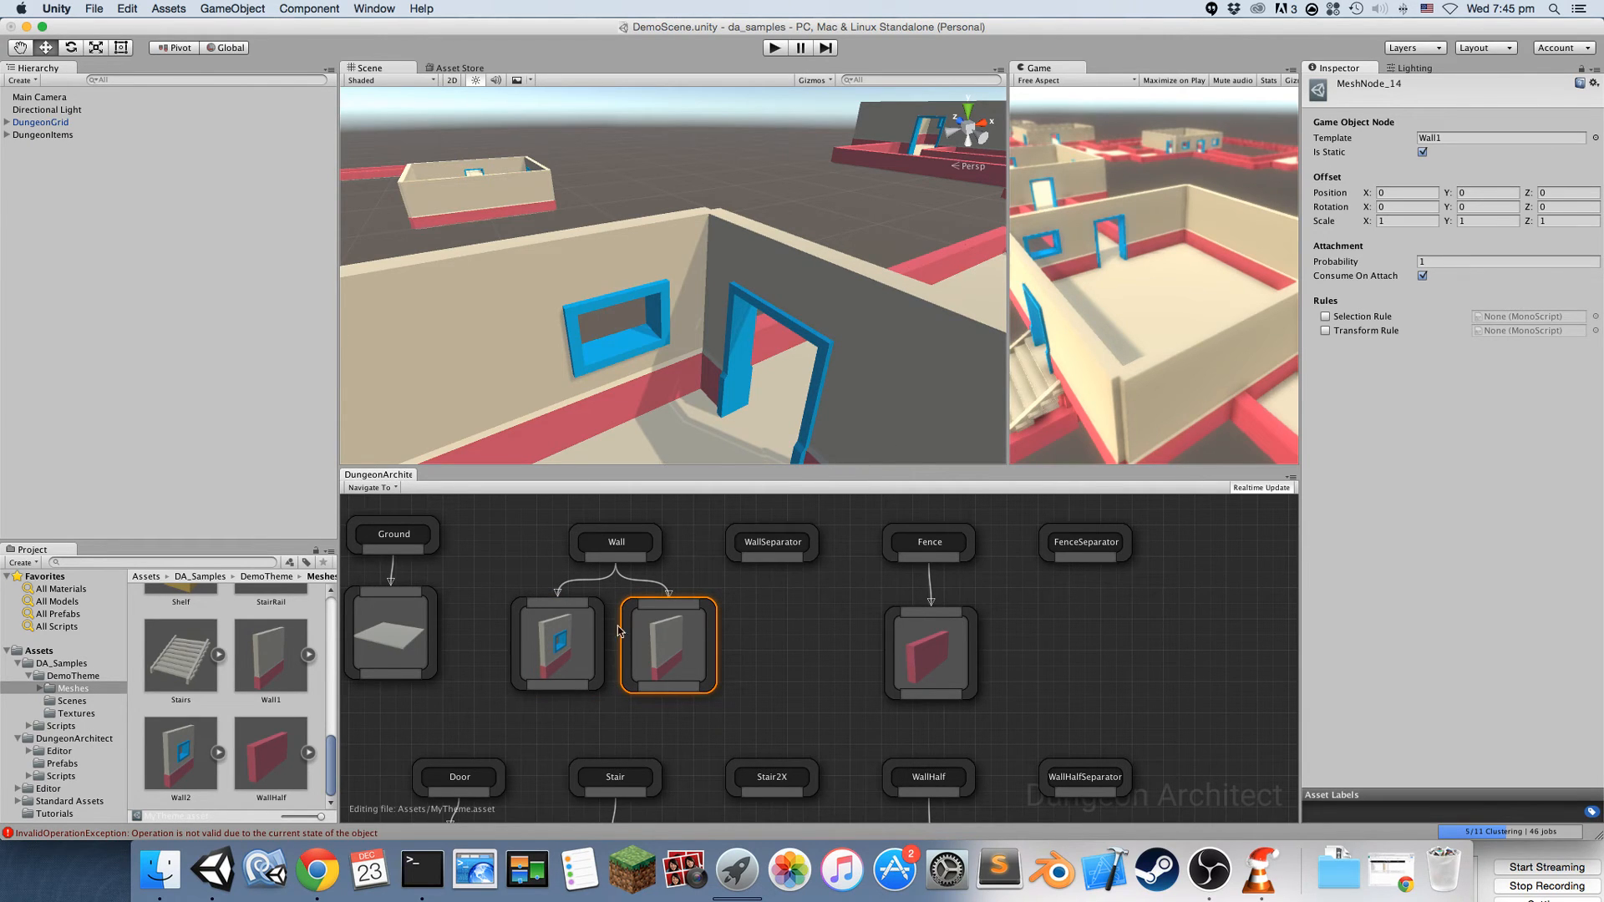
click(553, 652)
click(1422, 276)
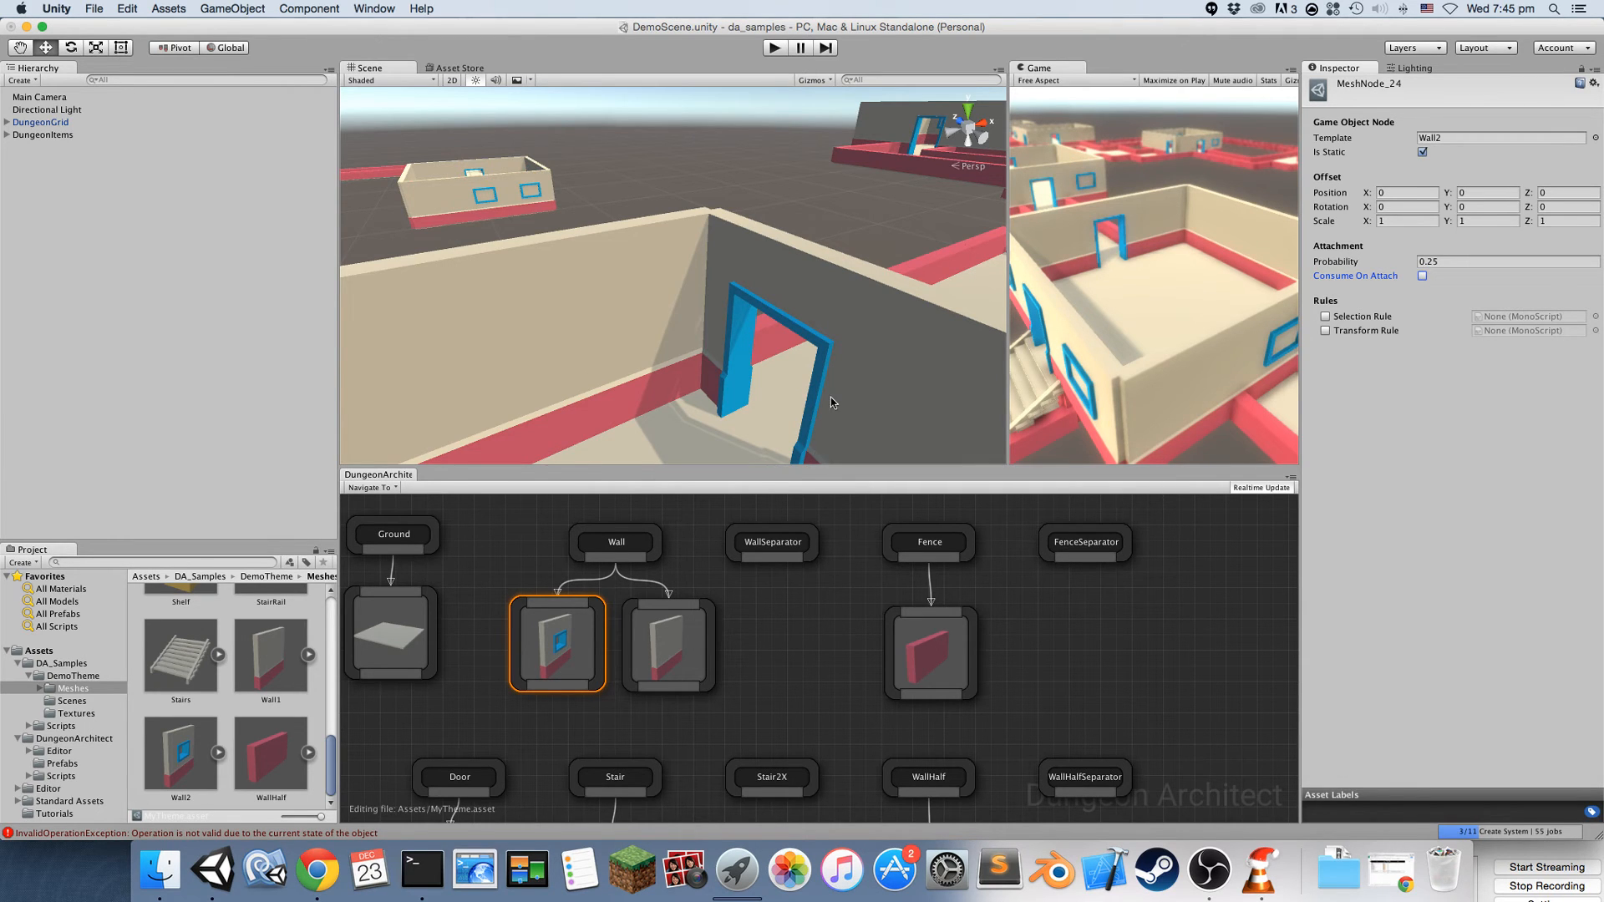
right_drag(831, 398, 349, 314)
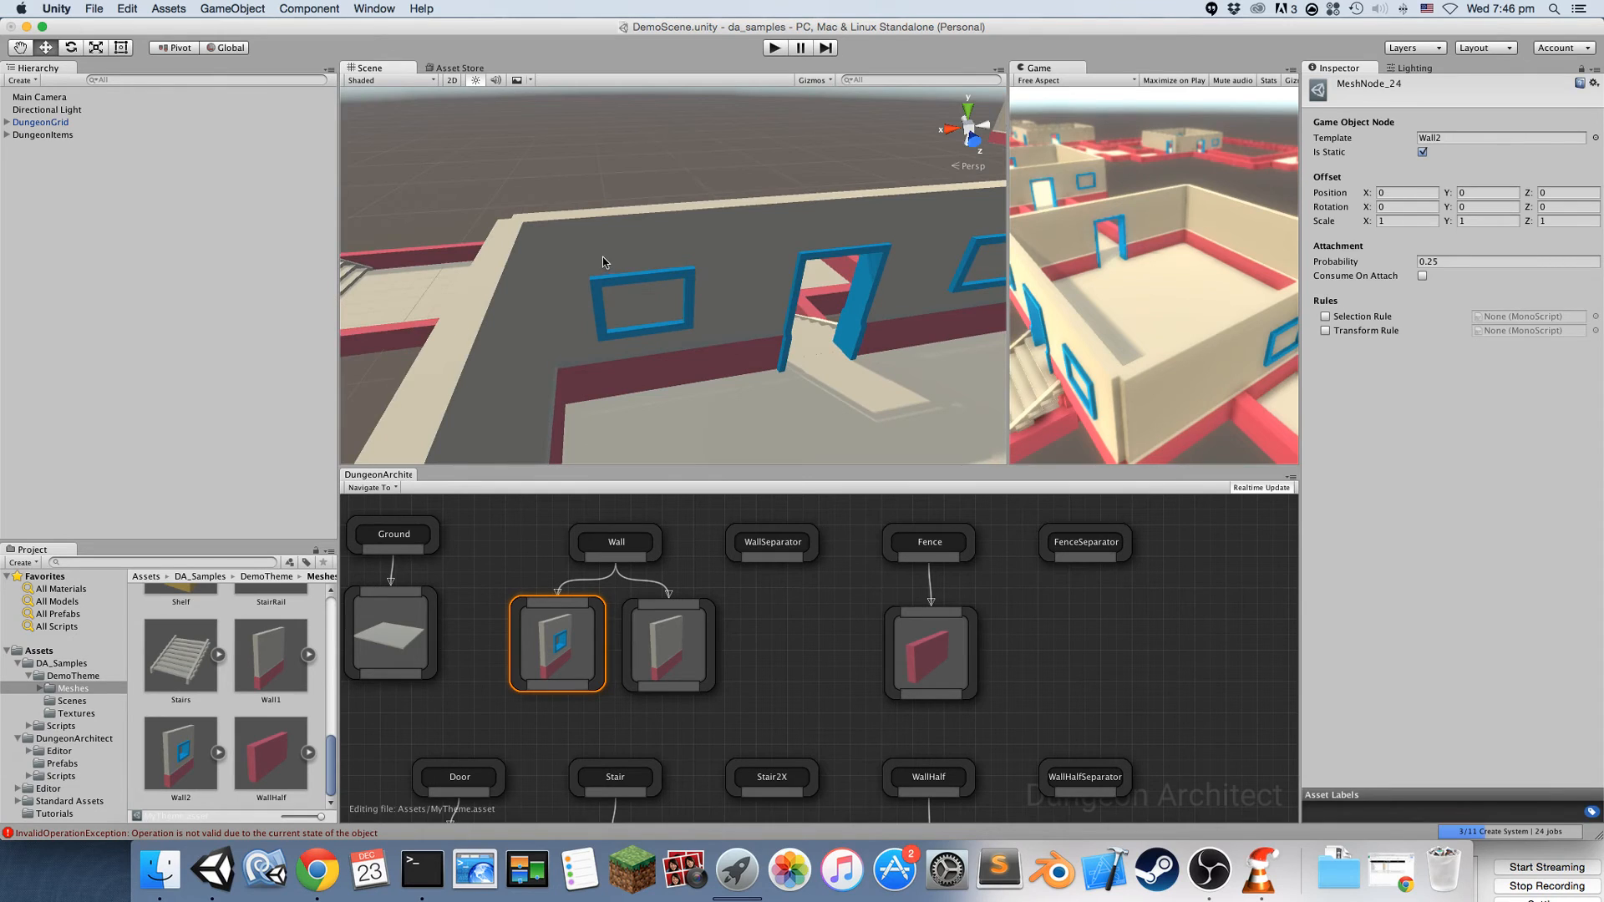
Try moving the overlapping wall pieces apart in the scene, and break and restore the link between the Wall marker and the Wall2 node
click(642, 338)
mouse_move(660, 434)
mouse_down()
mouse_move(698, 518)
mouse_move(690, 503)
mouse_up()
click(652, 240)
drag(659, 434, 642, 347)
right_click(556, 603)
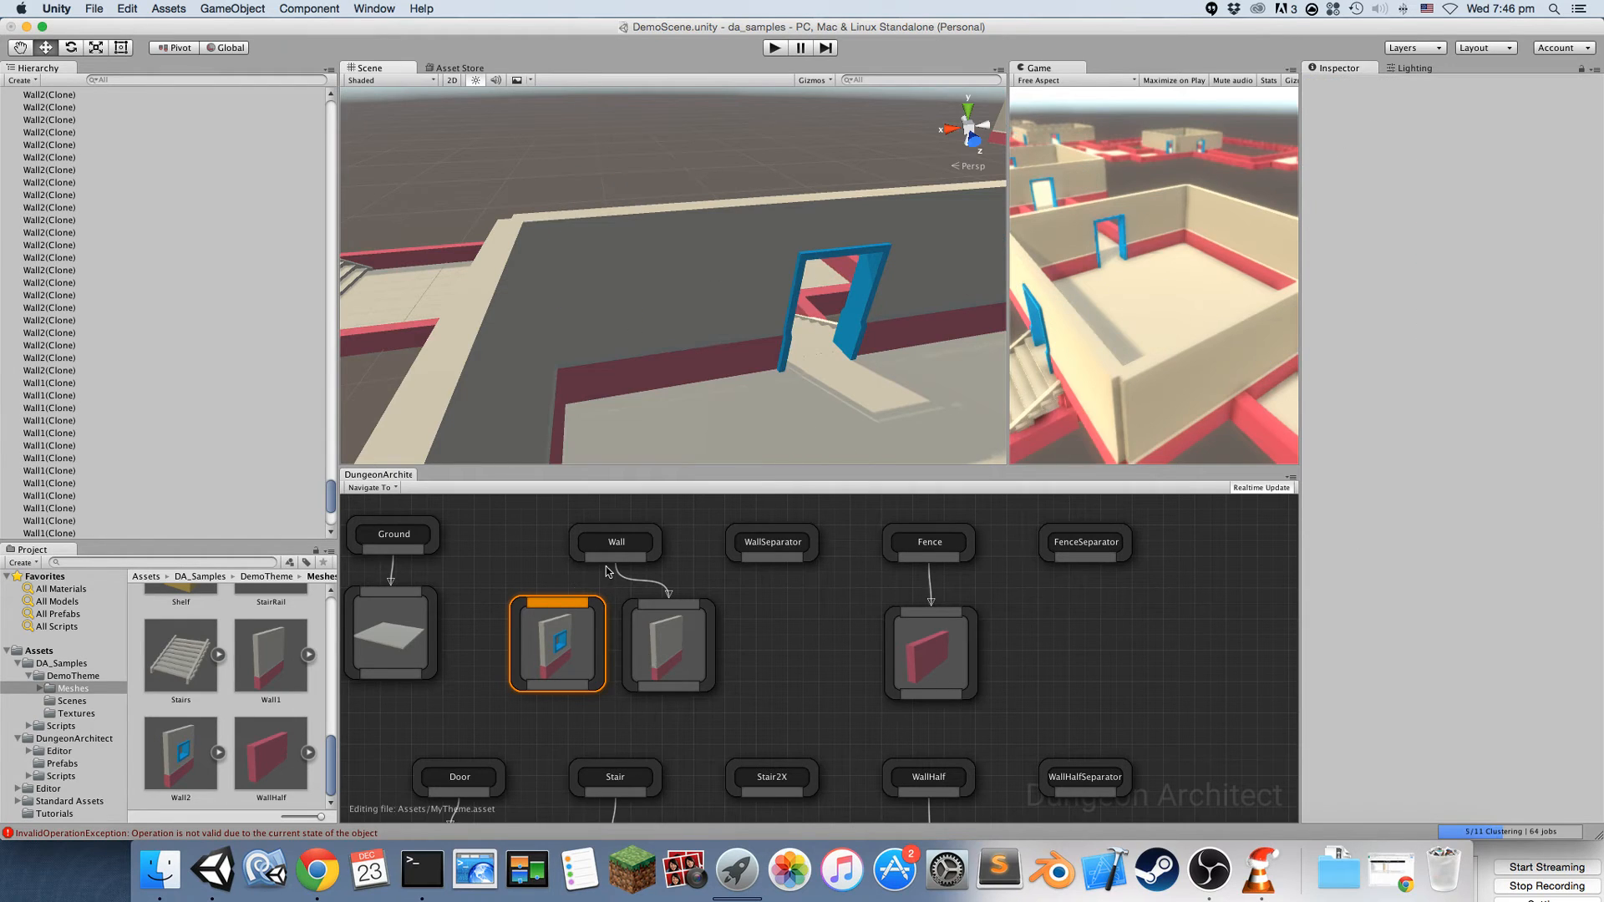
drag(568, 605, 616, 547)
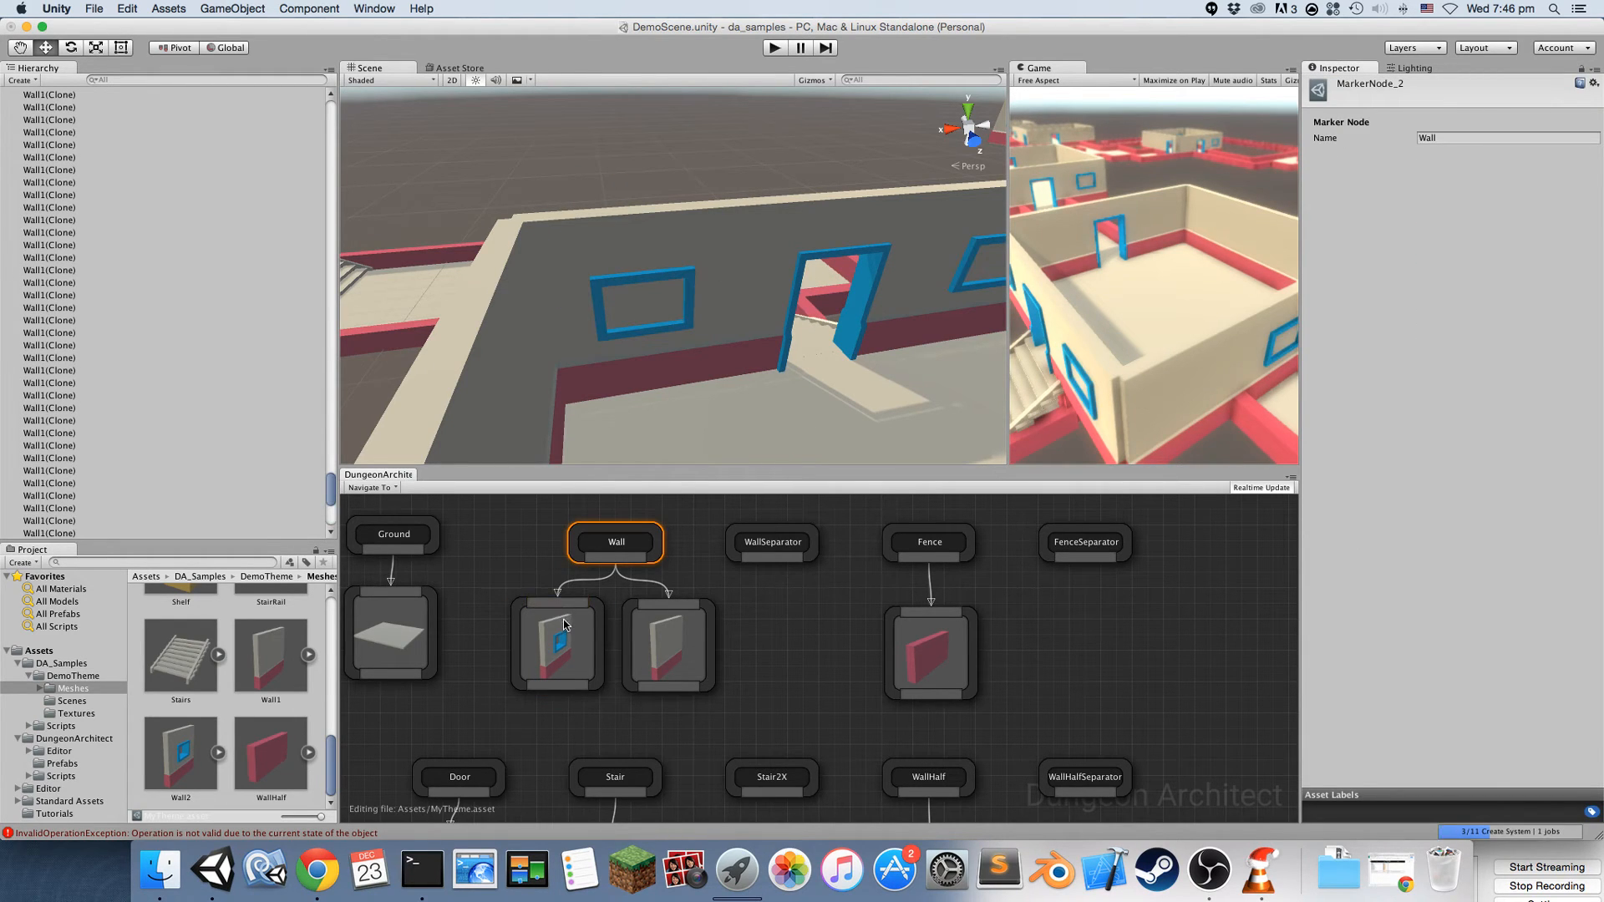
Turn Consume On Attach back on for the Wall2 node and look over the dungeon's walls
click(1421, 276)
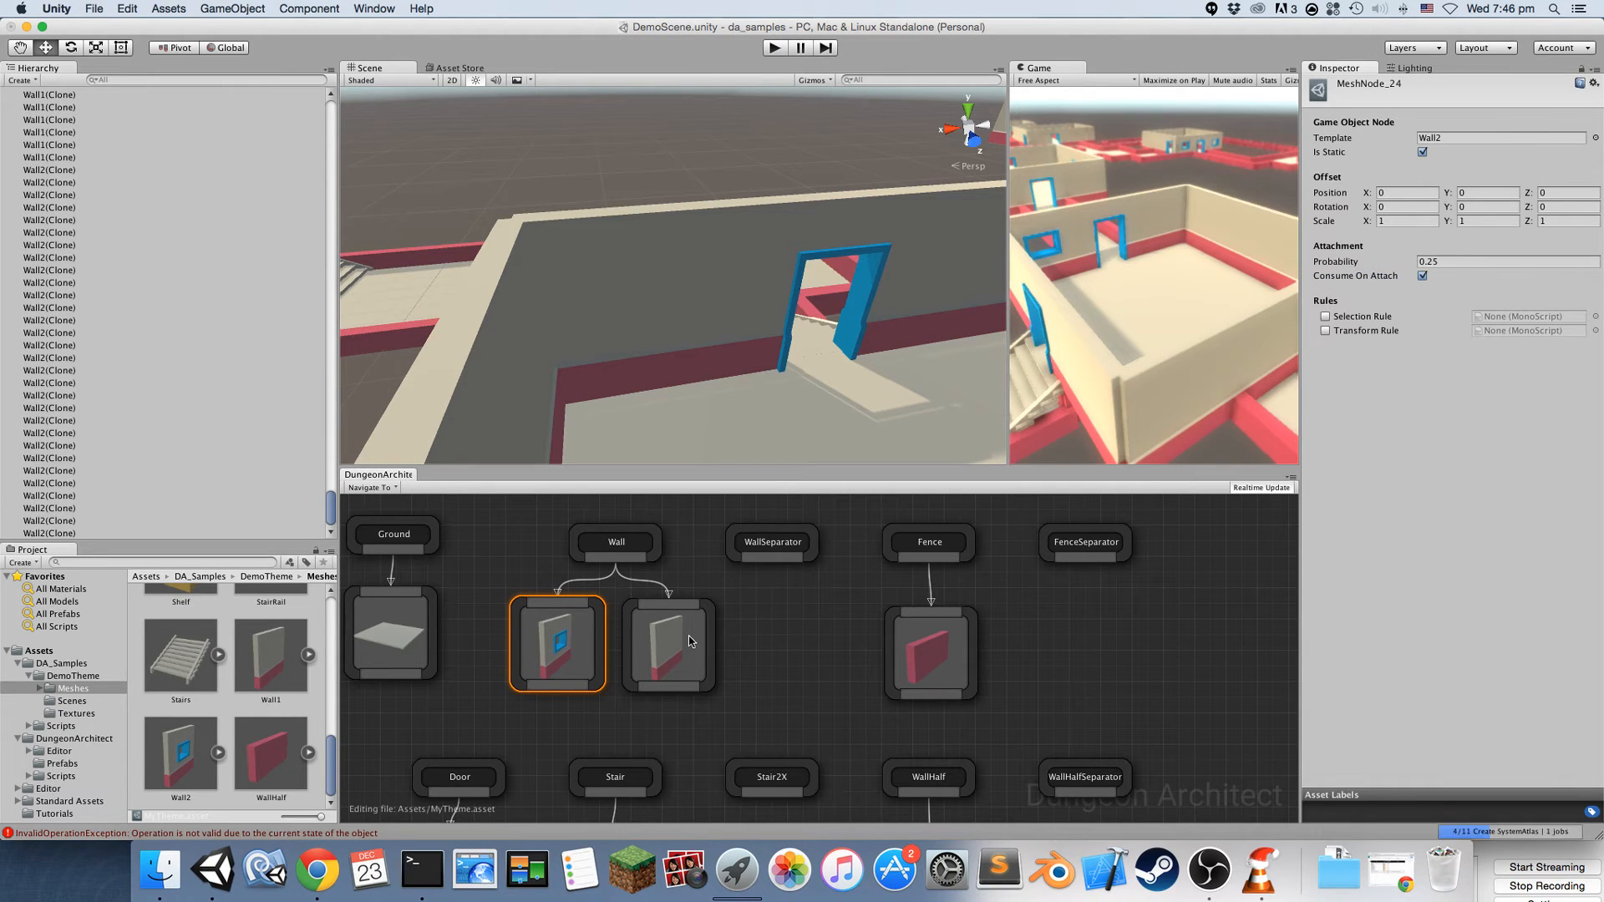
alt+drag(820, 398, 975, 297)
key(w)
right_drag(975, 298, 890, 264)
key(w)
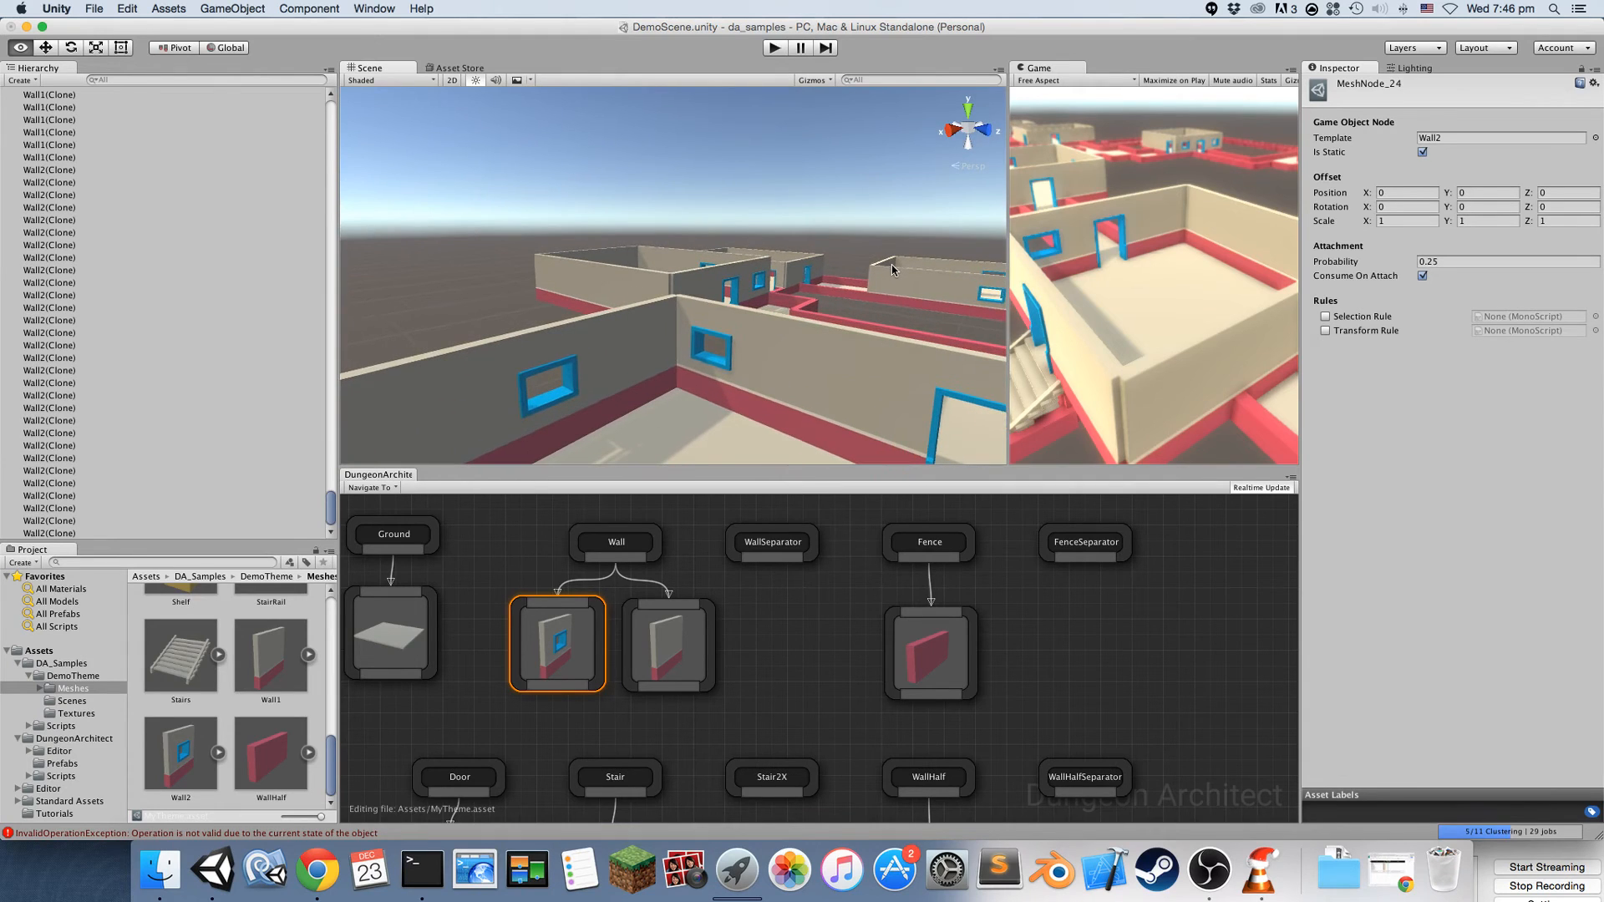
right_drag(782, 670, 737, 648)
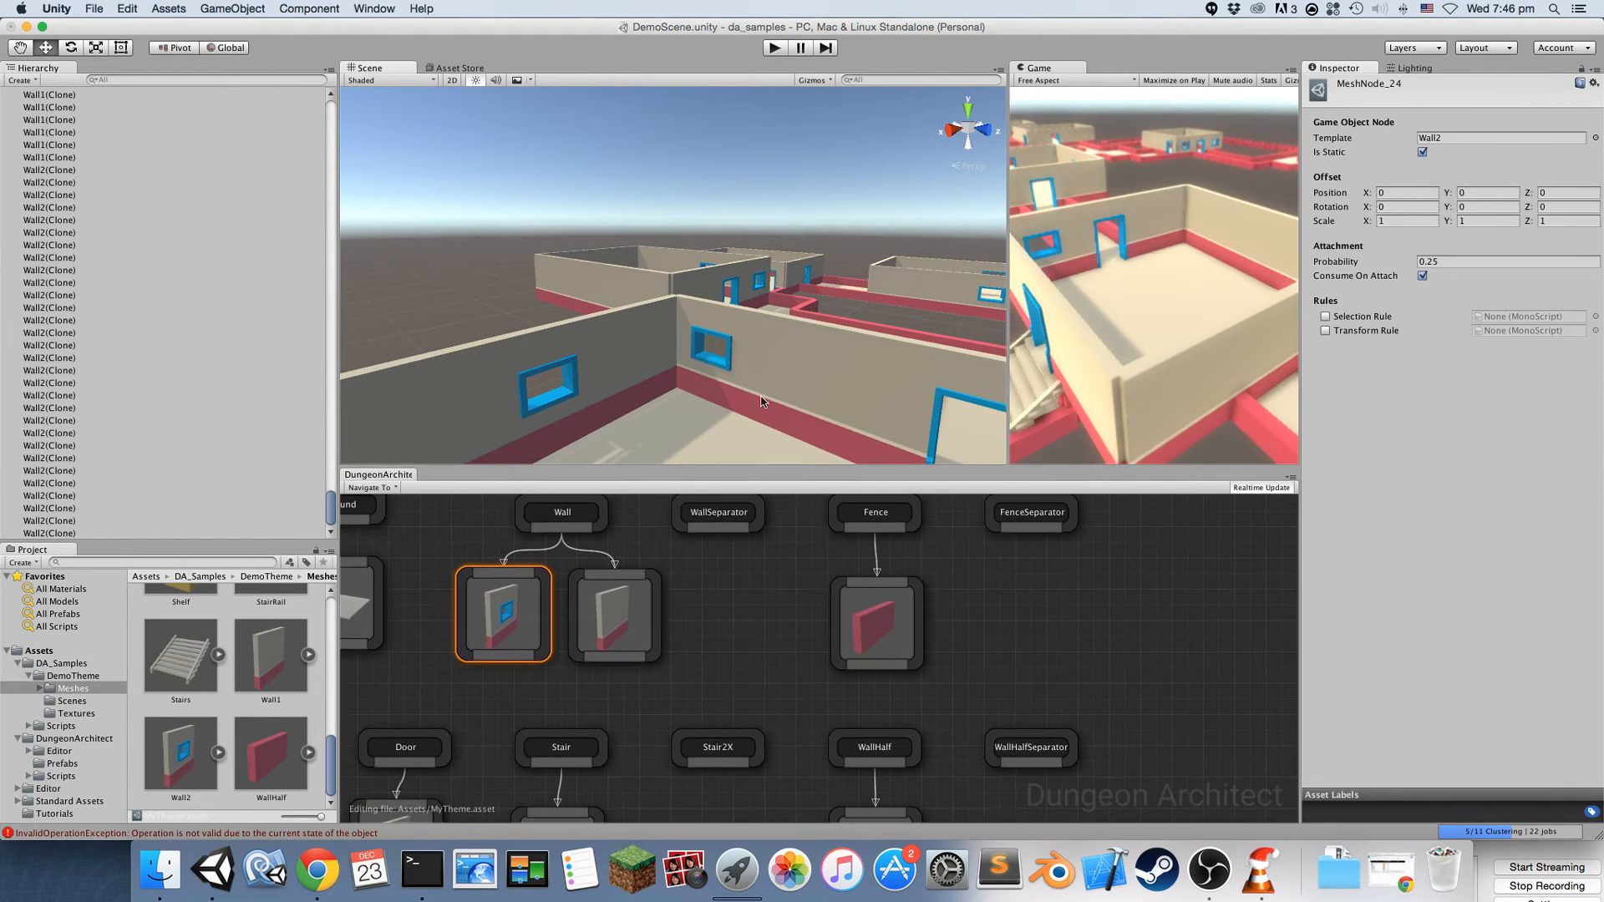
alt+drag(761, 399, 610, 470)
Add the Pillar2 mesh to the graph, connect it to the WallSeparator marker and inspect the pillars in the scene
right_drag(692, 497, 729, 561)
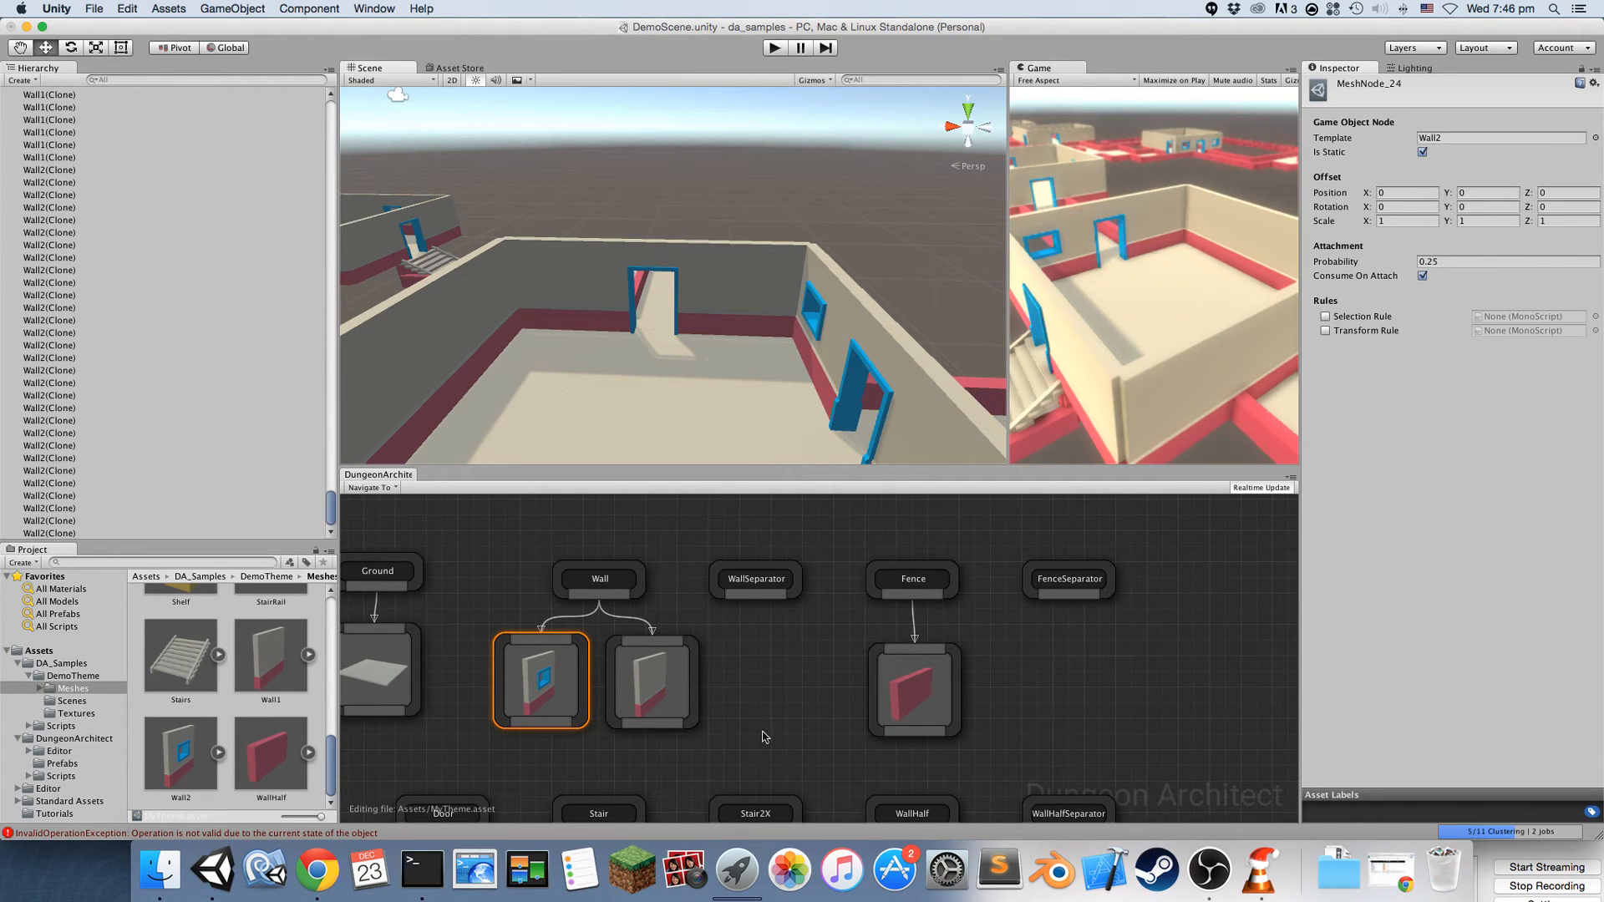
scroll(281, 700, up, 3)
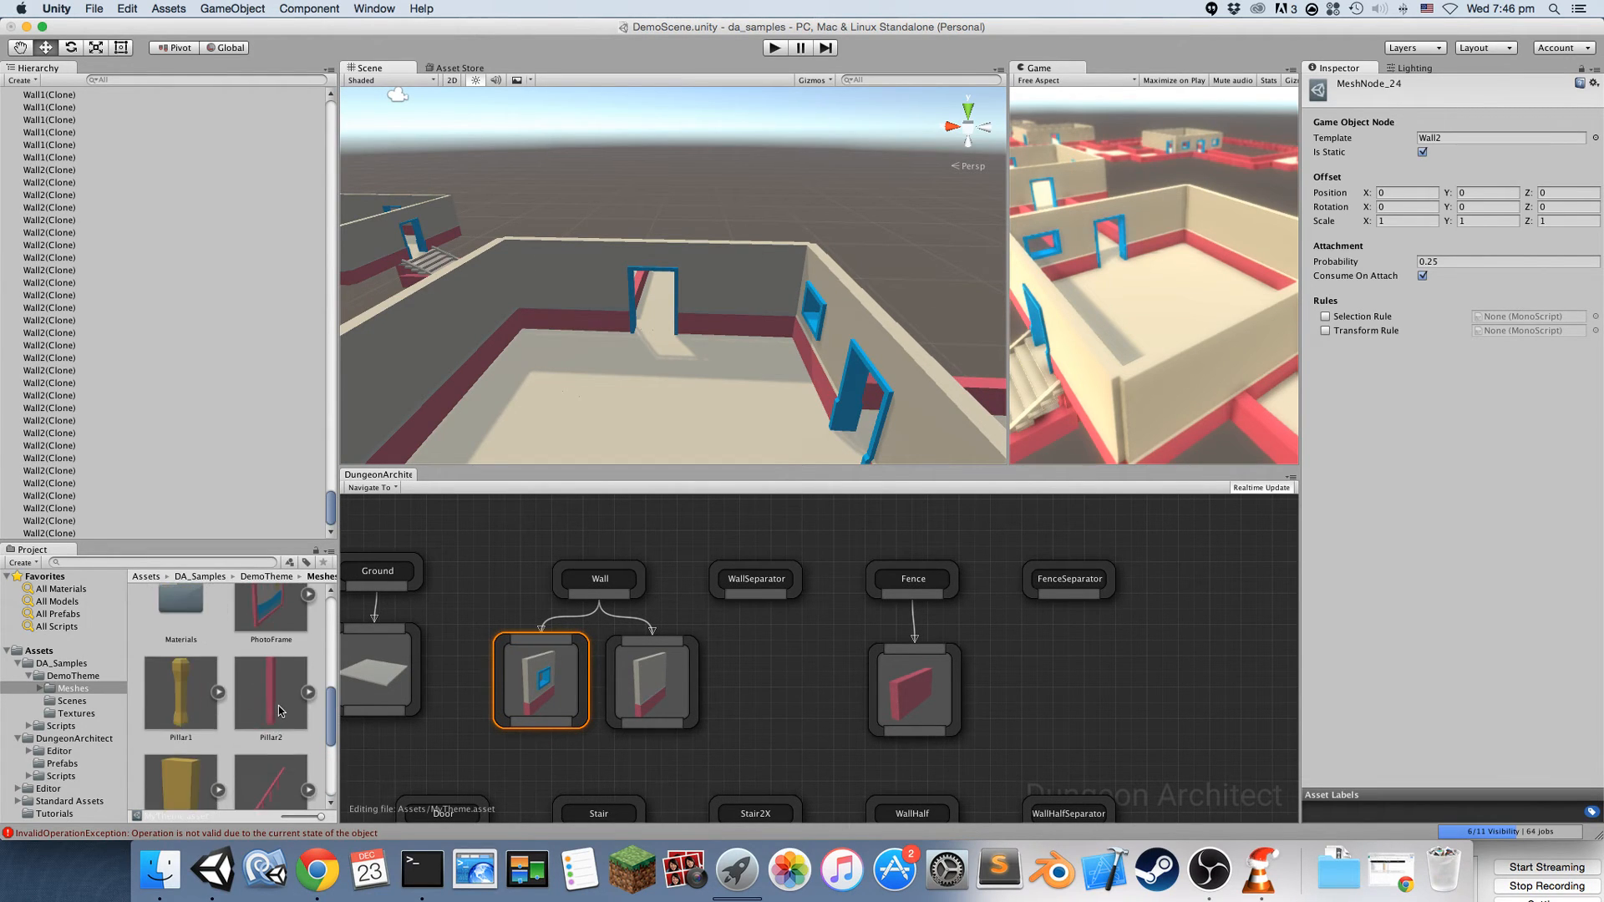
drag(279, 711, 777, 660)
drag(756, 595, 758, 687)
right_drag(639, 359, 428, 378)
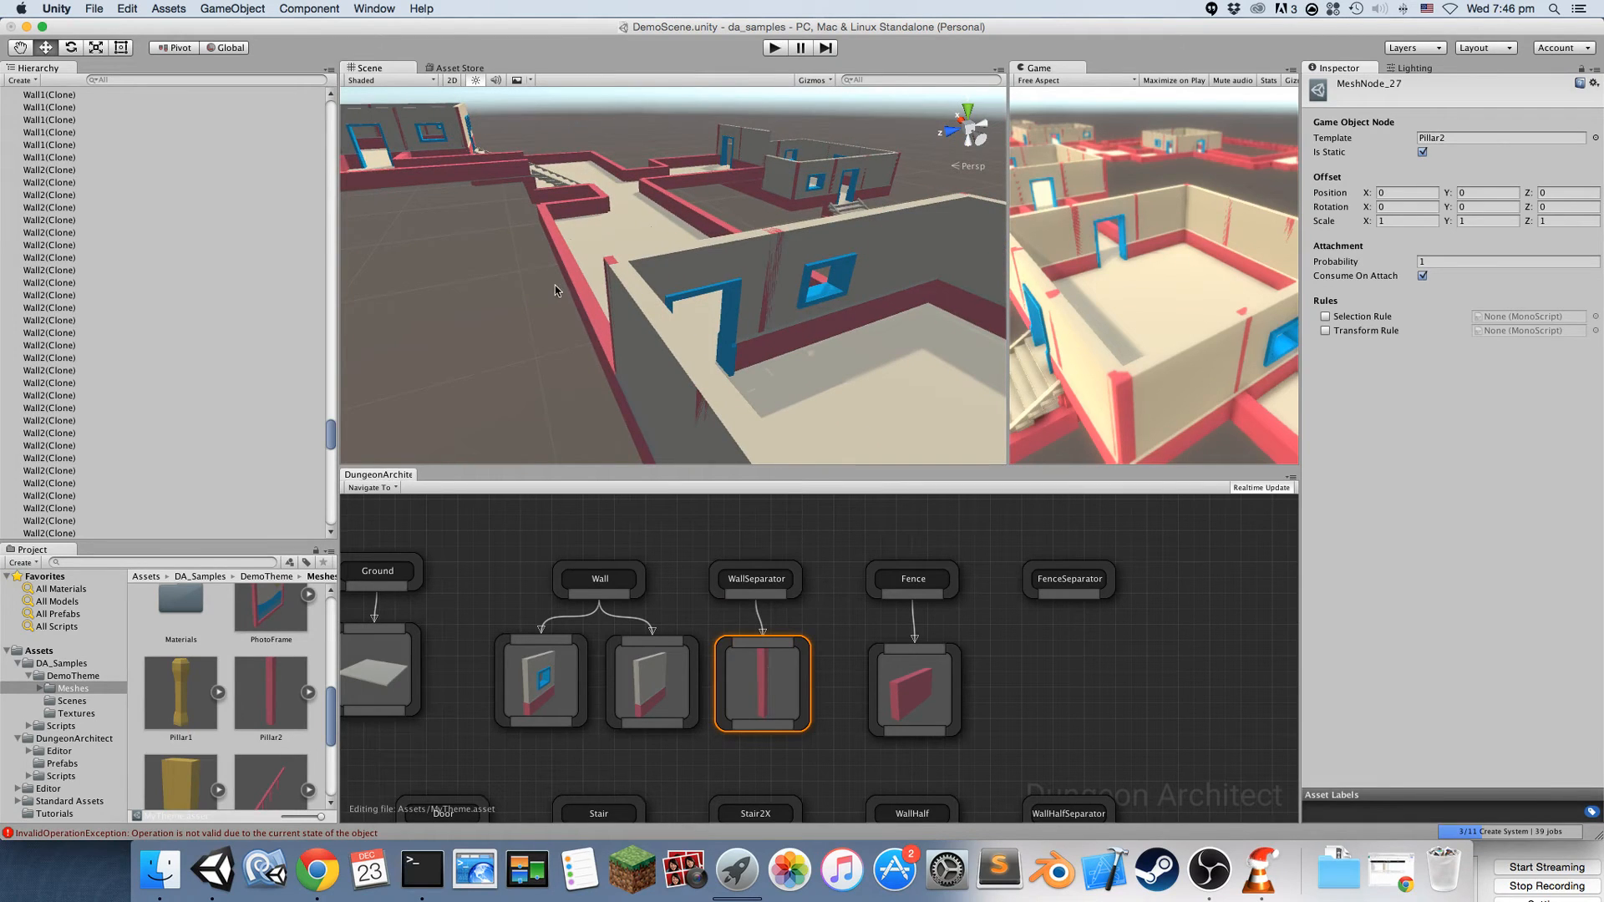
Set the Pillar2 node's scale to 1.25 in X and Z and its Y position offset to 0.1
click(1410, 221)
text(1.25)
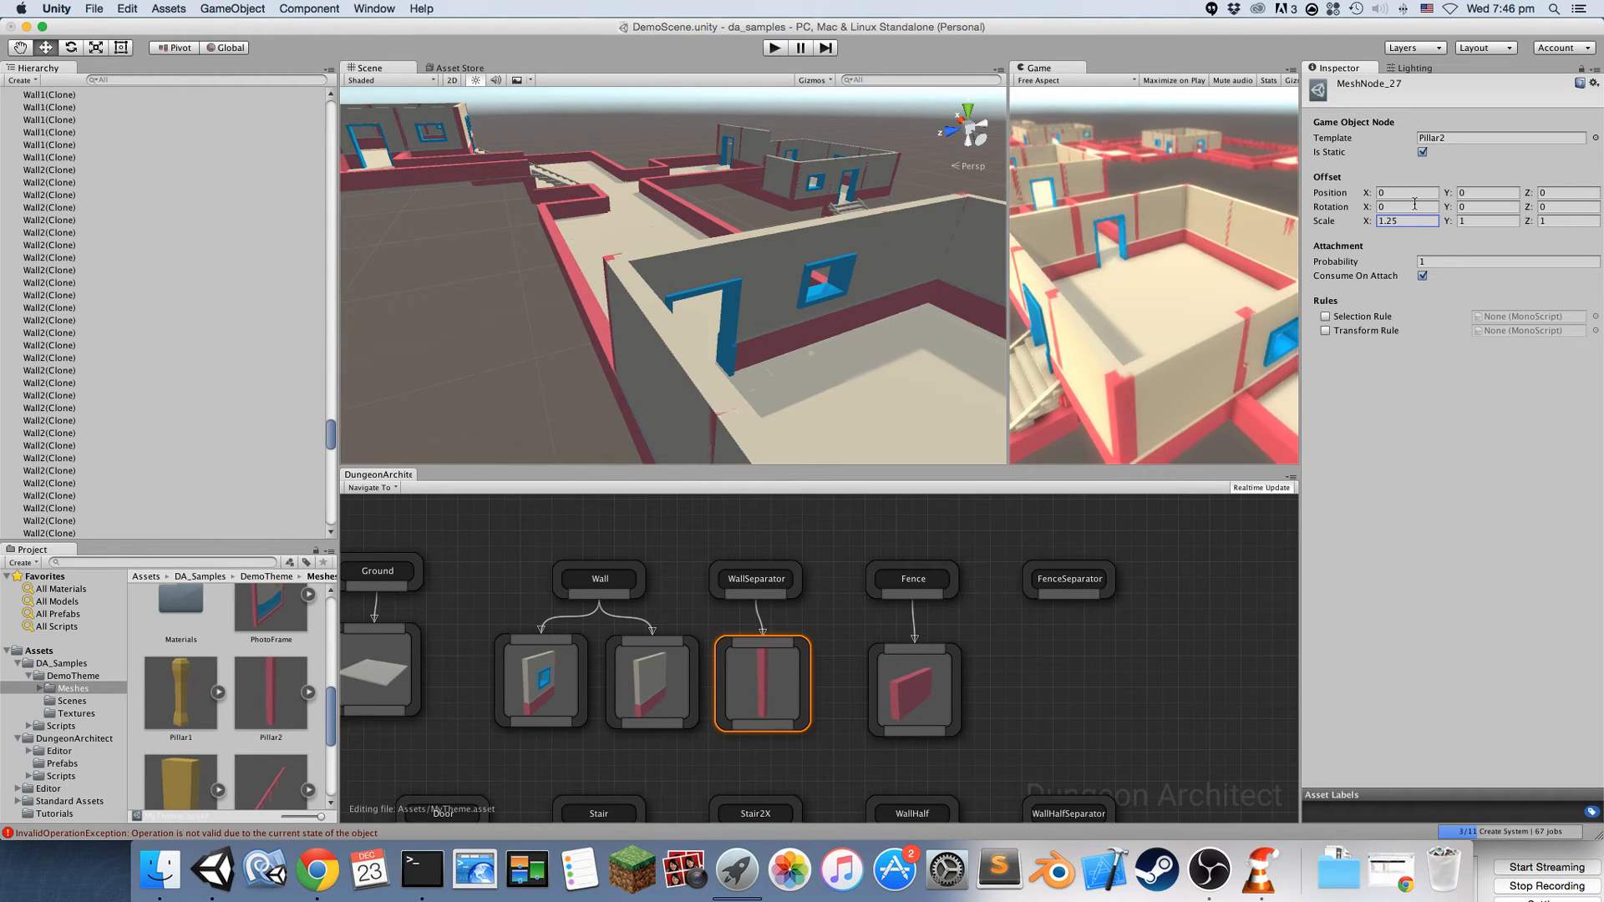
click(1539, 219)
text(1.25)
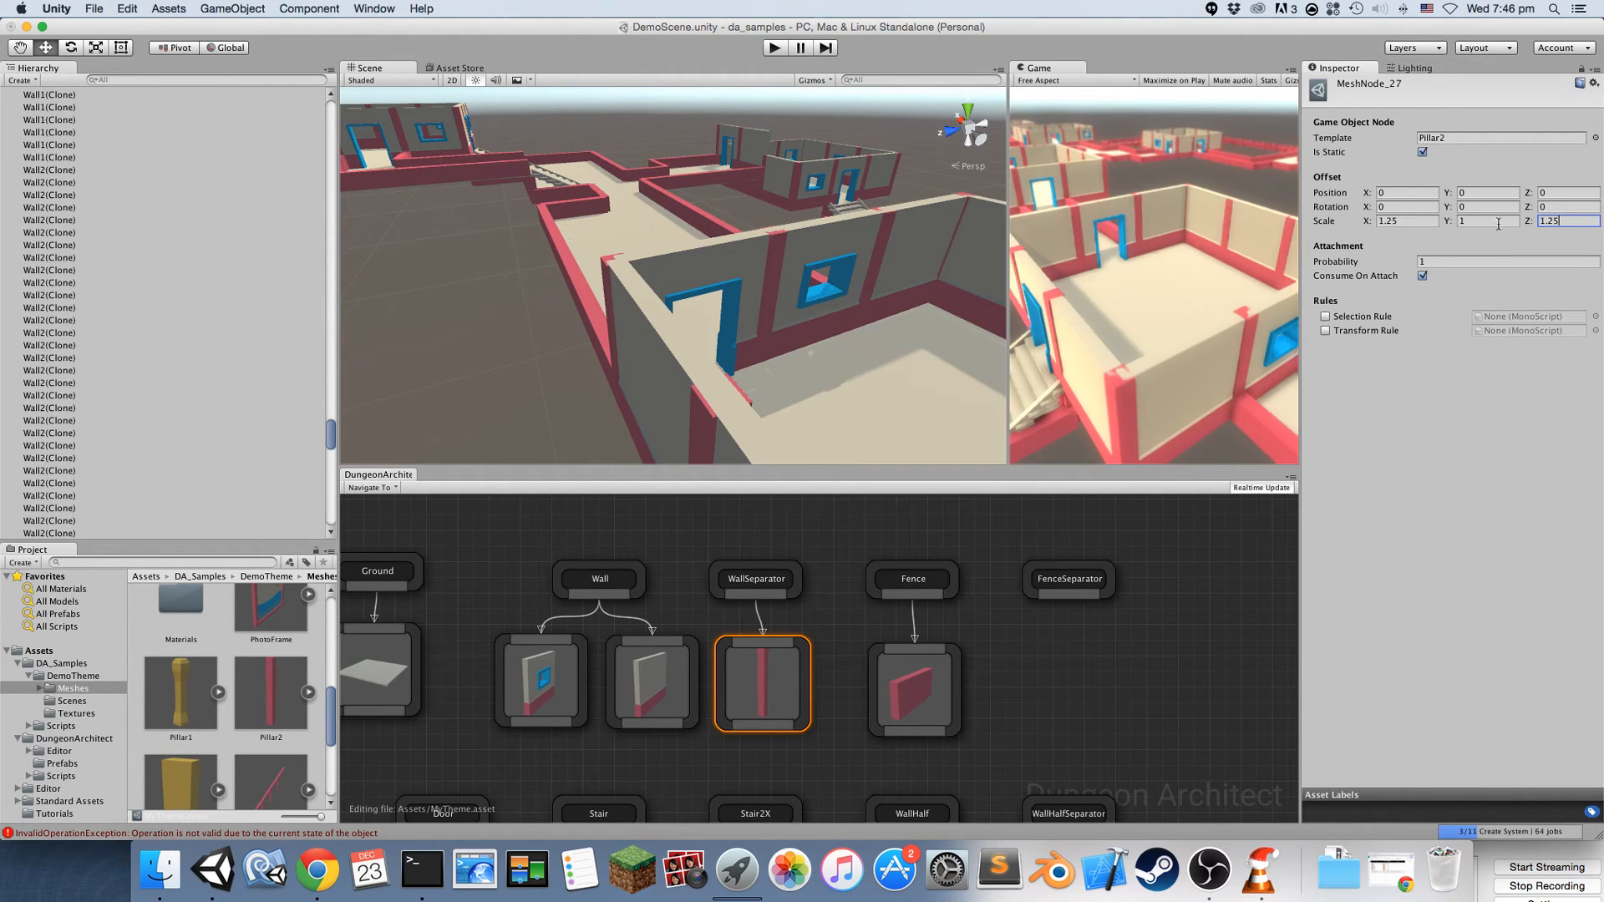
click(1480, 193)
text(.0)
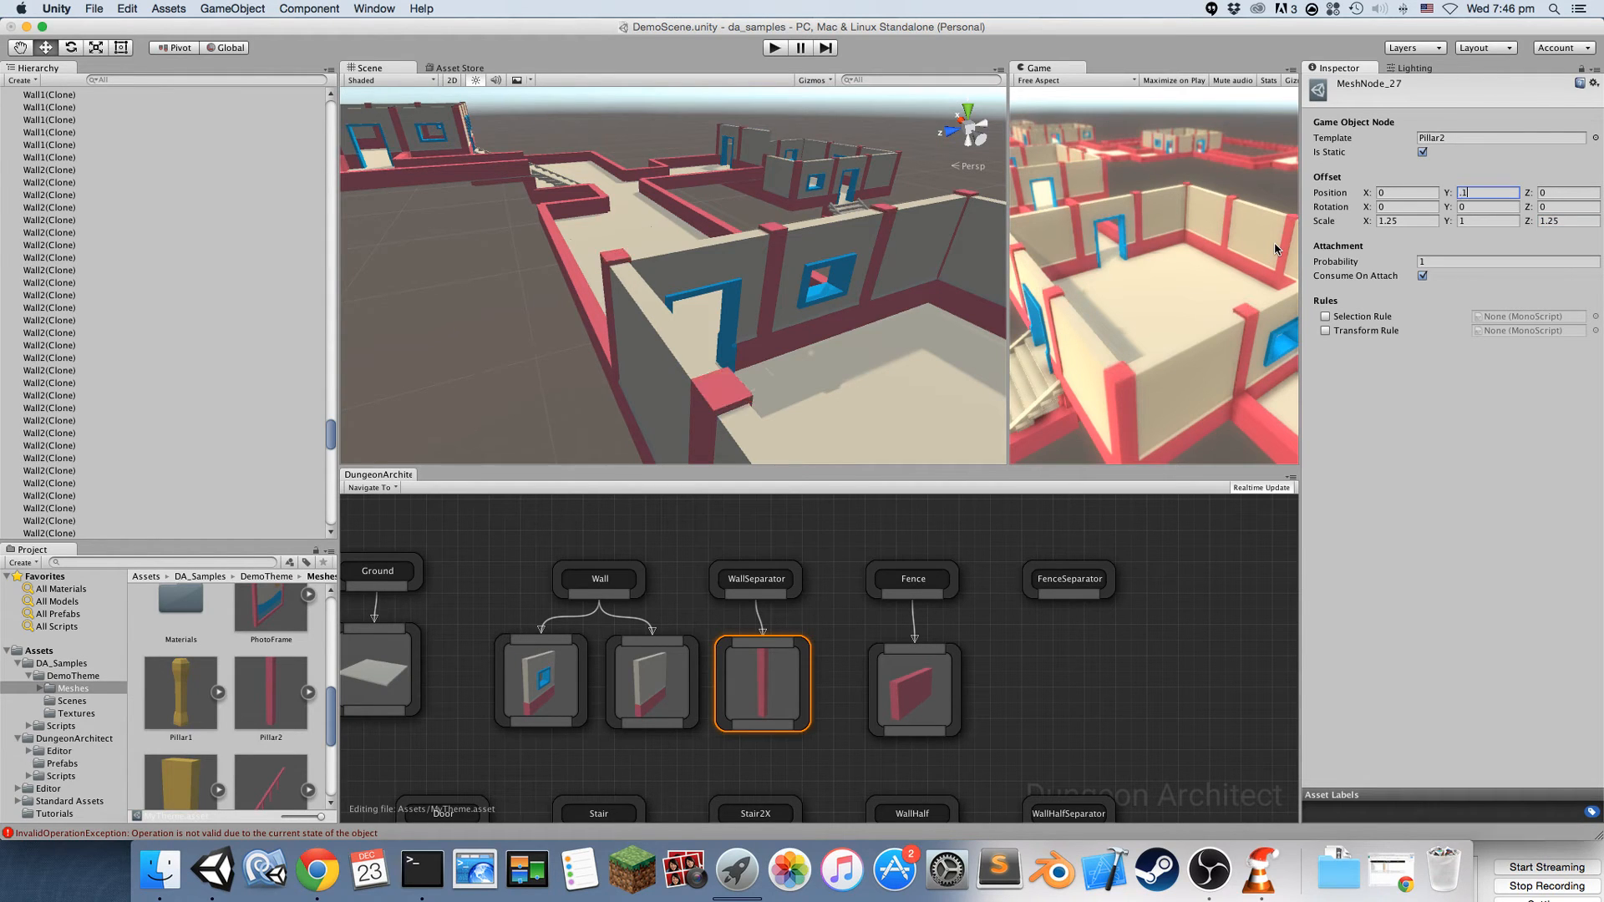
Set the Pillar2 node's Y position offset to 0.05 and look over the pillars and staircases in the scene
text(5)
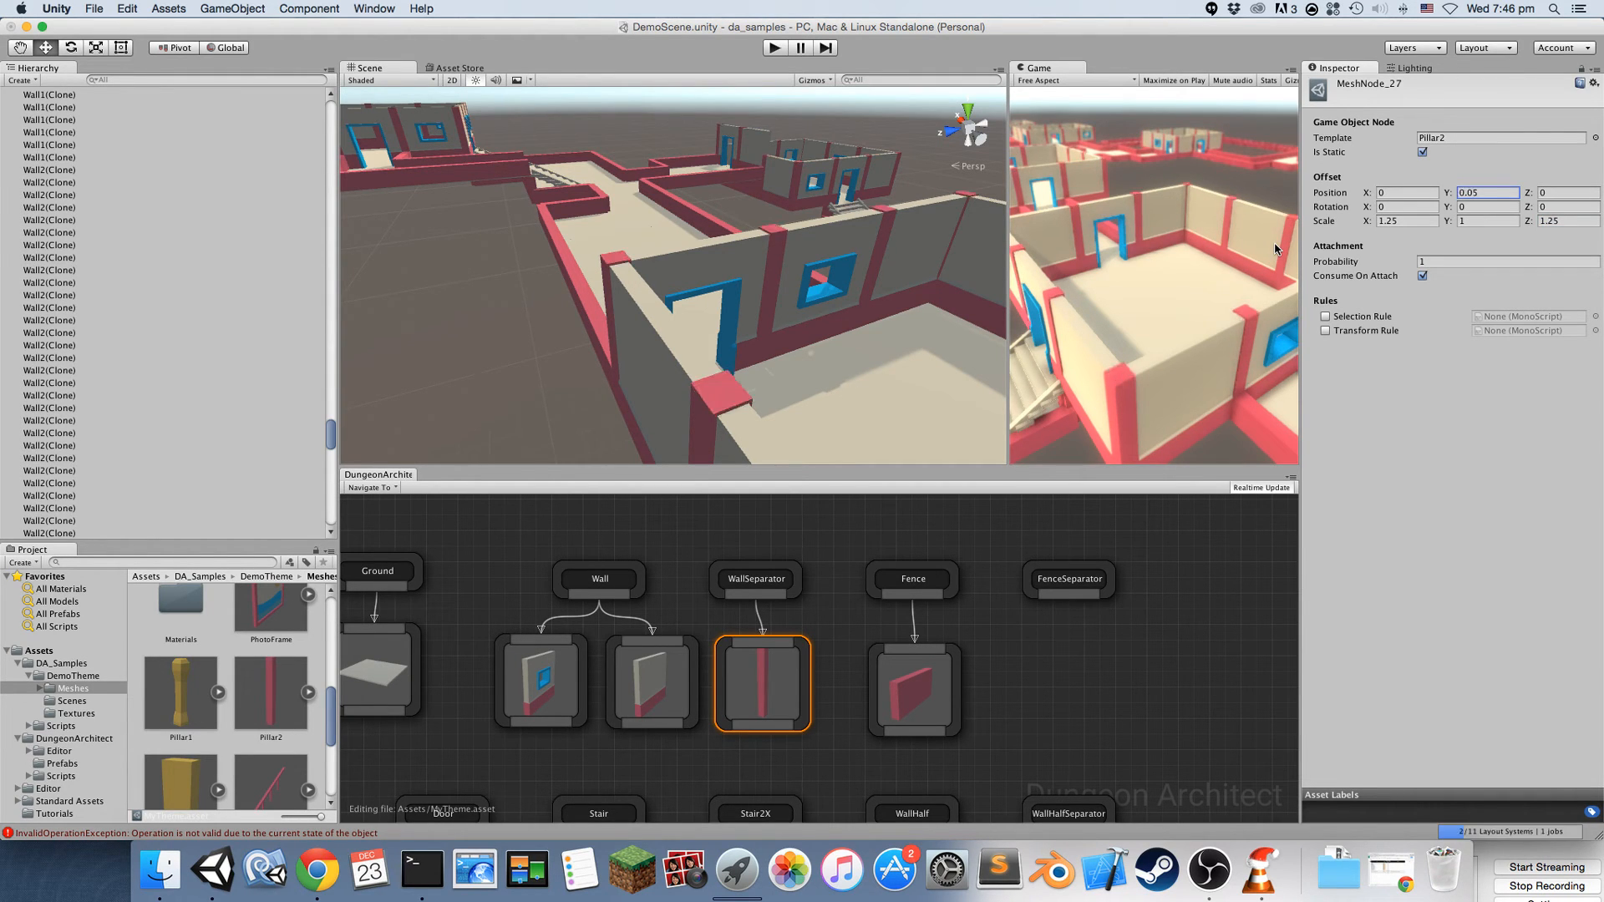
right_drag(835, 258, 1455, 260)
alt+drag(1455, 261, 485, 225)
right_drag(484, 225, 452, 142)
Move the Door marker with its mesh node aside and shift the Stairs node to make room under the Stair marker
right_drag(477, 740, 728, 469)
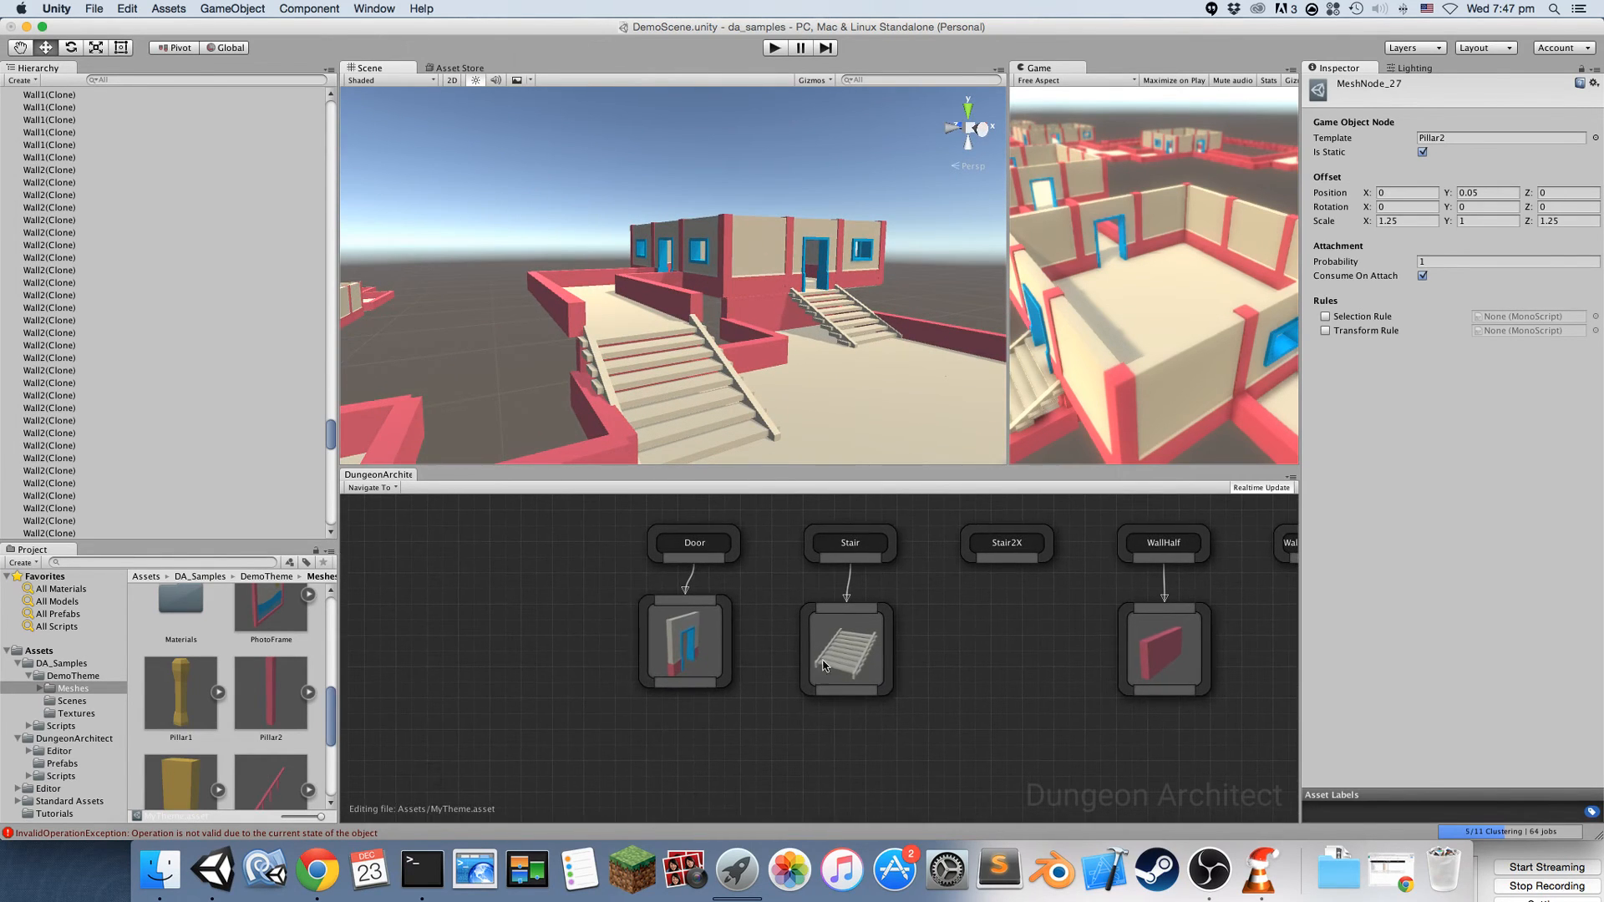
mouse_move(587, 524)
mouse_down()
mouse_move(724, 684)
mouse_move(695, 655)
mouse_move(584, 651)
mouse_up()
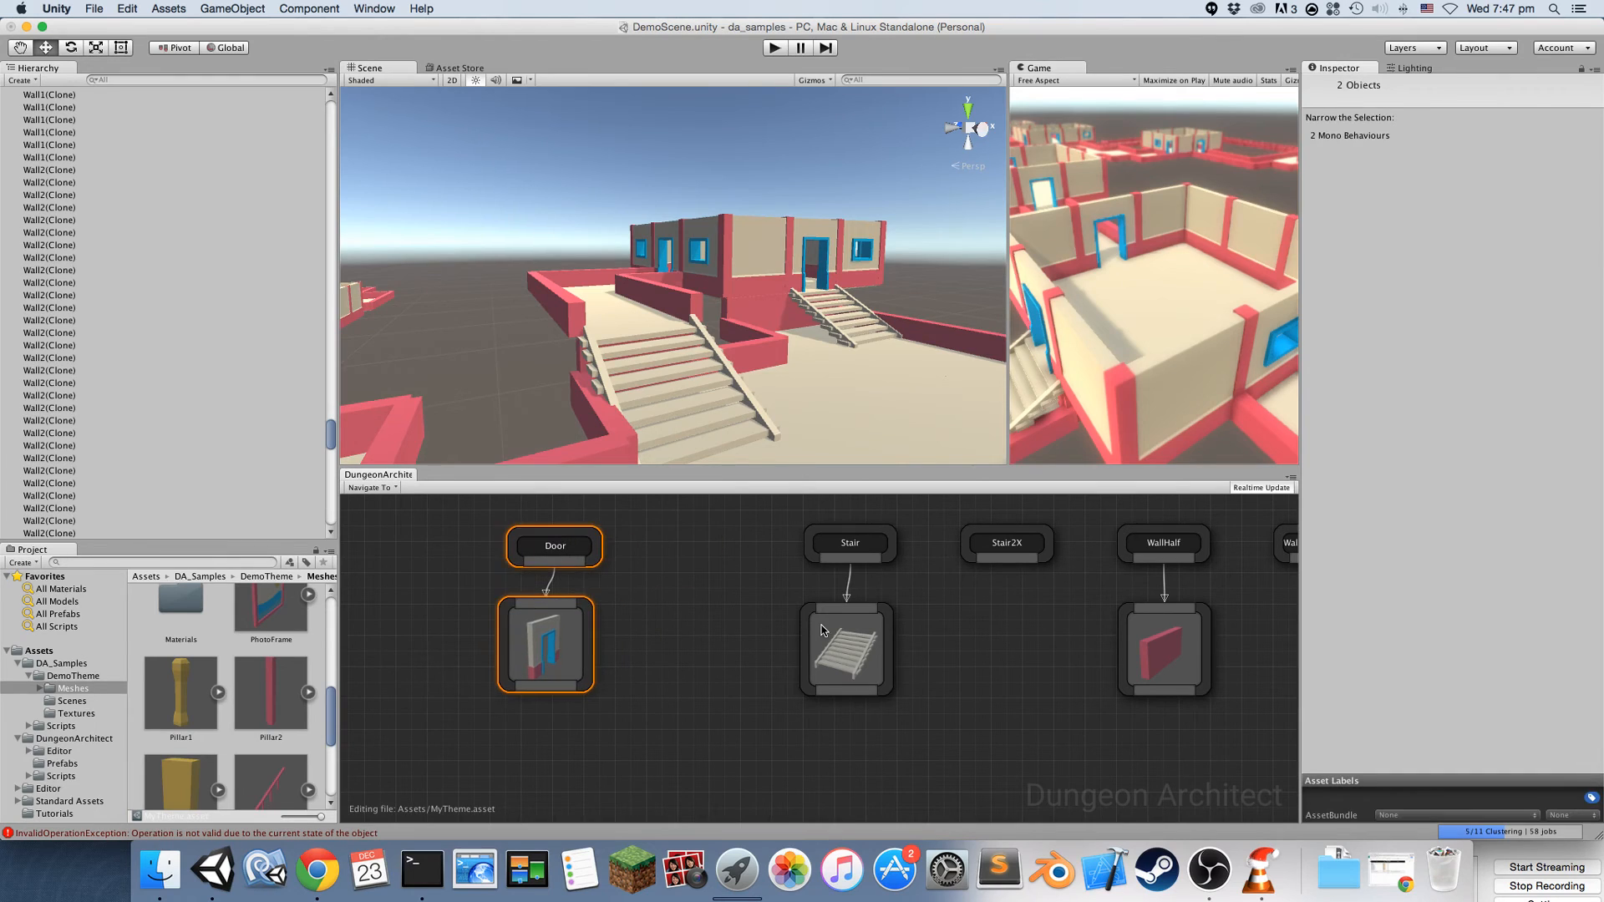
click(847, 639)
drag(846, 639, 800, 649)
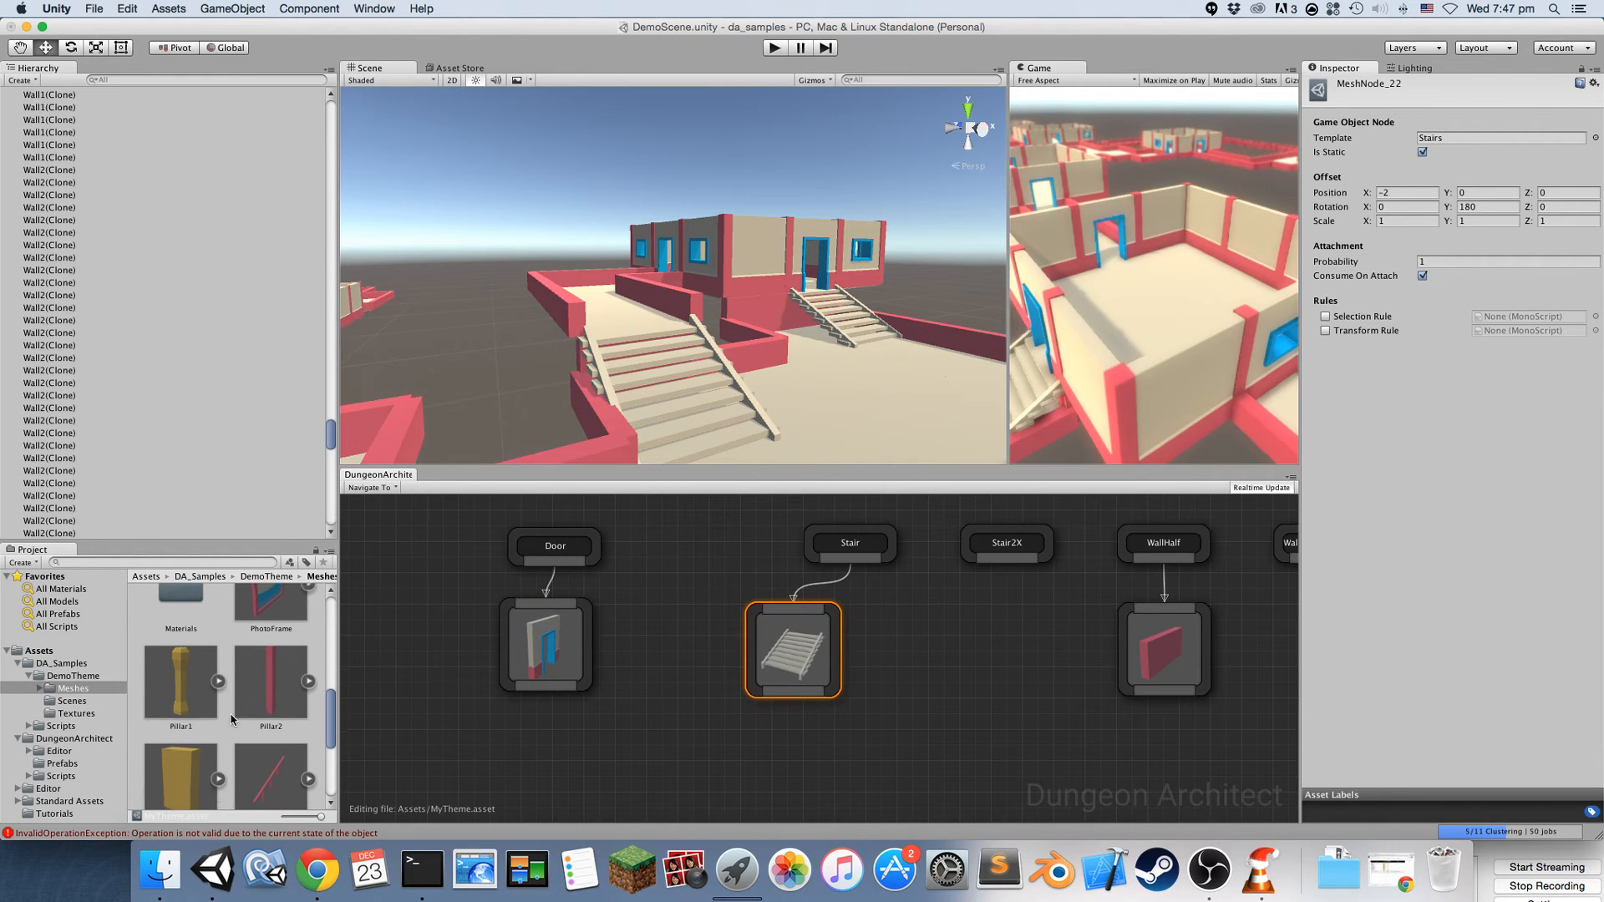
Add the StairRail mesh to the graph beside the Stairs node and connect it to the Stair marker
scroll(259, 746, down, 3)
drag(261, 664, 902, 660)
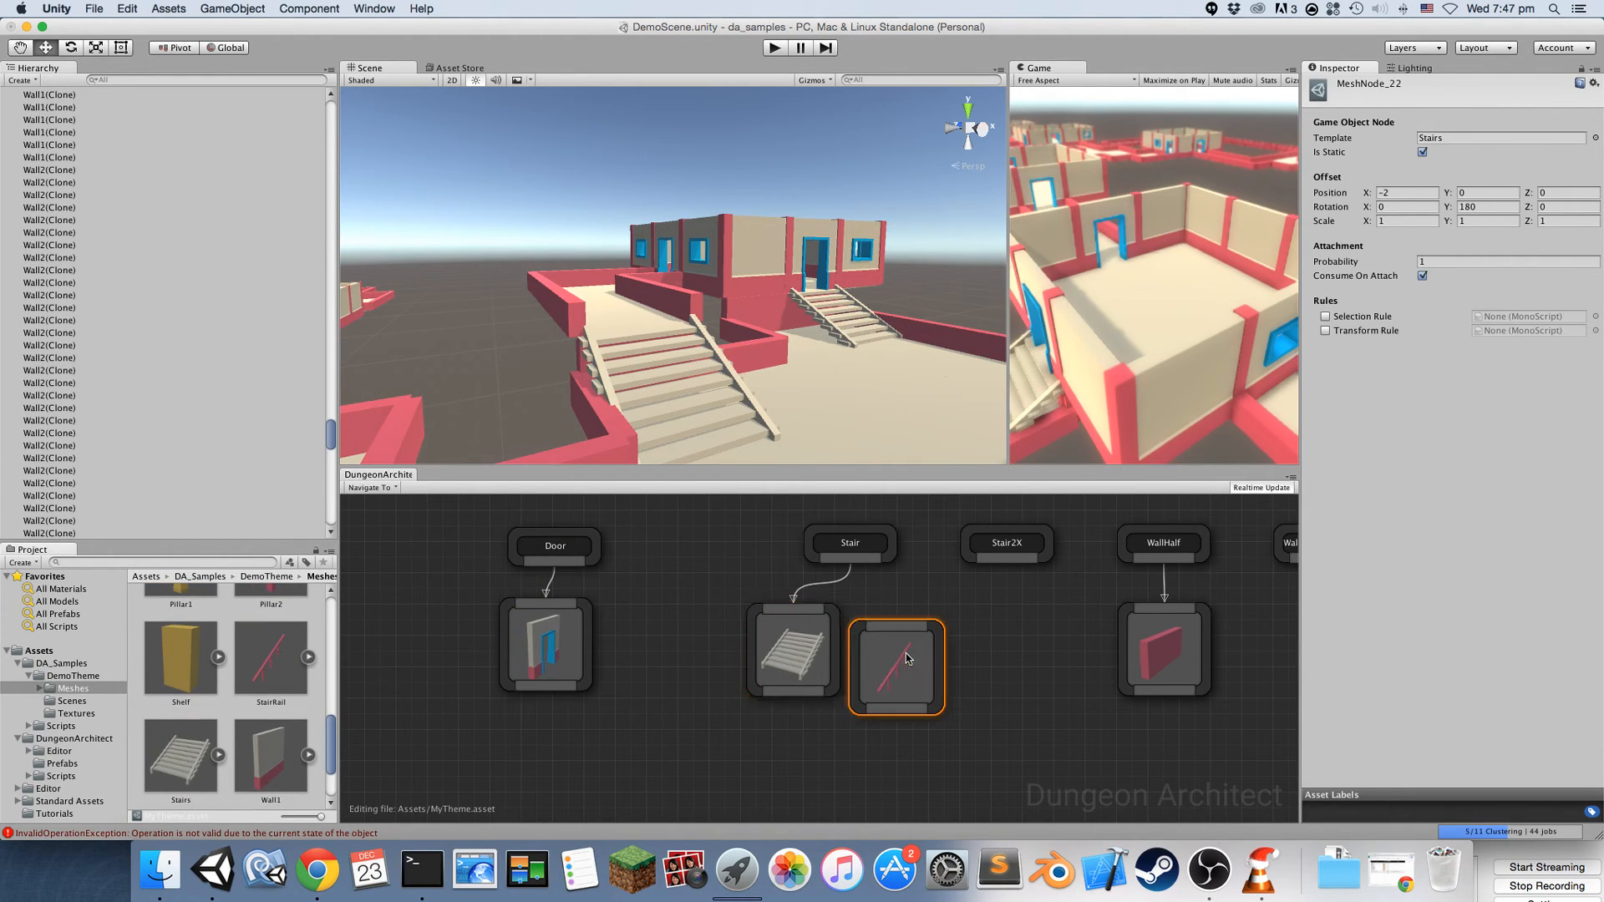
mouse_move(735, 519)
mouse_down()
mouse_move(844, 590)
mouse_move(912, 668)
mouse_up()
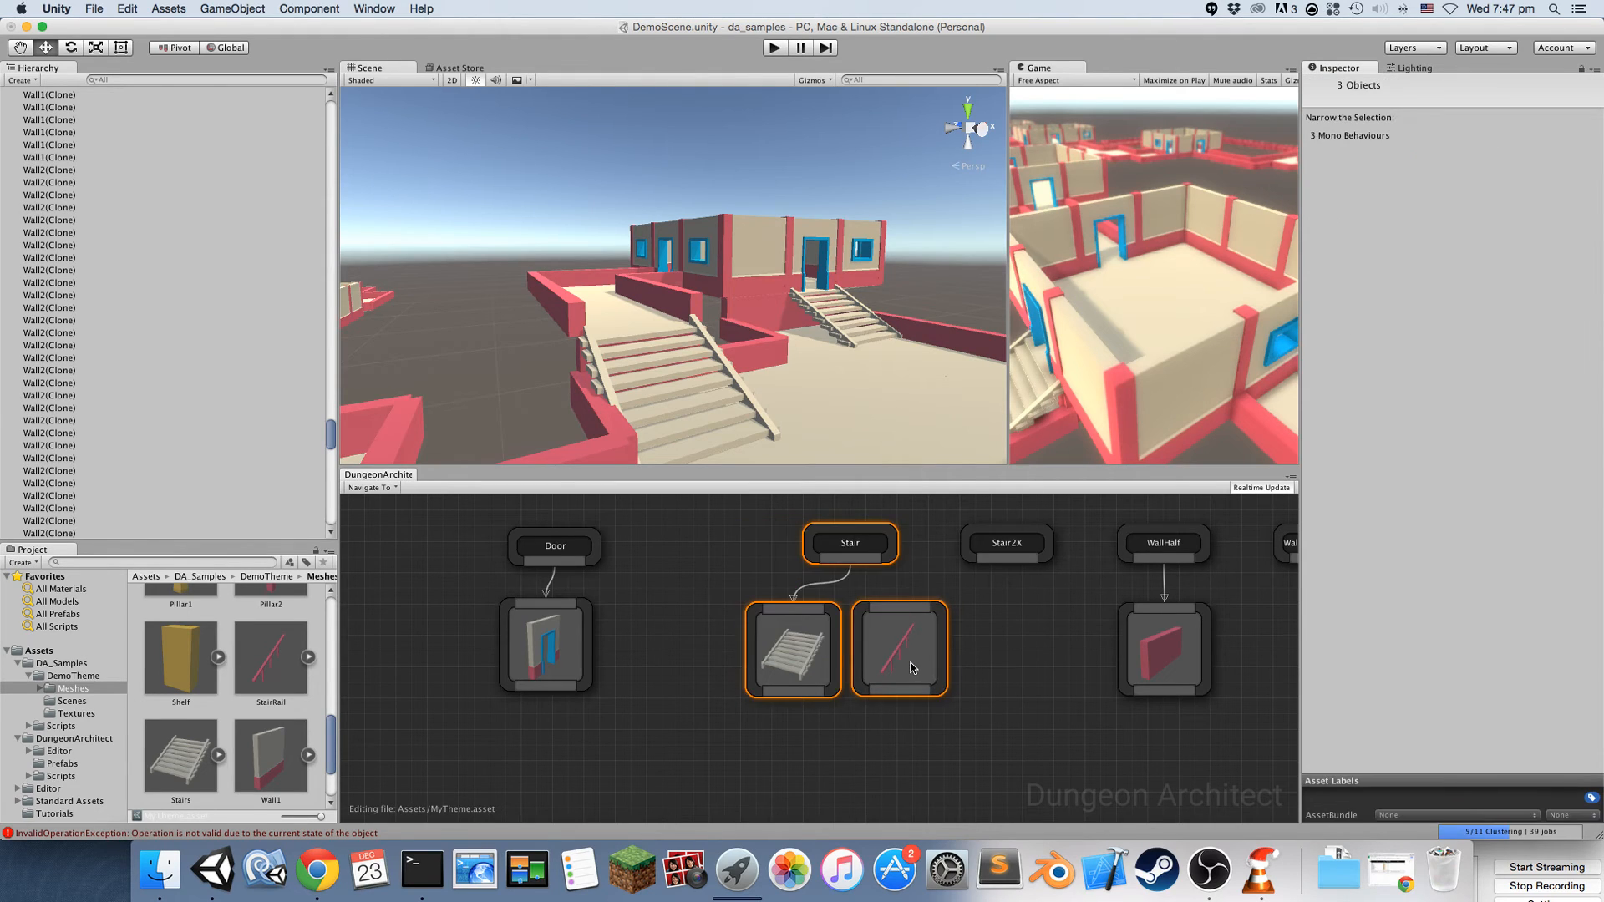
mouse_move(894, 557)
mouse_down()
mouse_move(777, 557)
mouse_move(805, 547)
mouse_move(791, 610)
mouse_up()
click(794, 637)
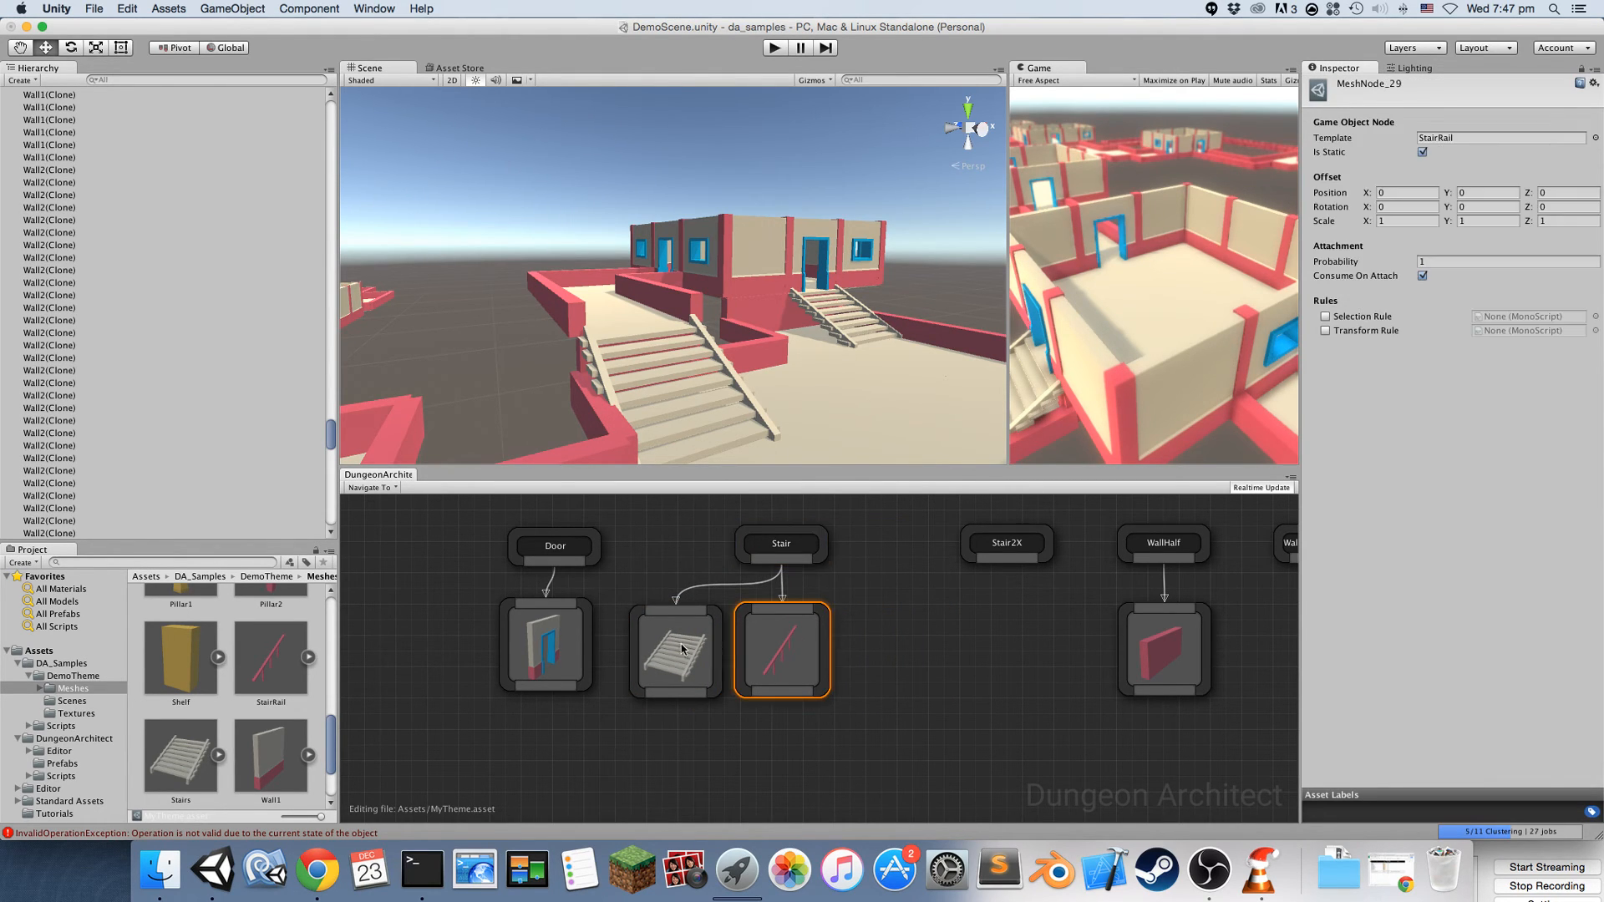
Turn off Consume On Attach for the Stairs node and inspect the staircase in the scene
click(683, 646)
click(752, 649)
click(682, 645)
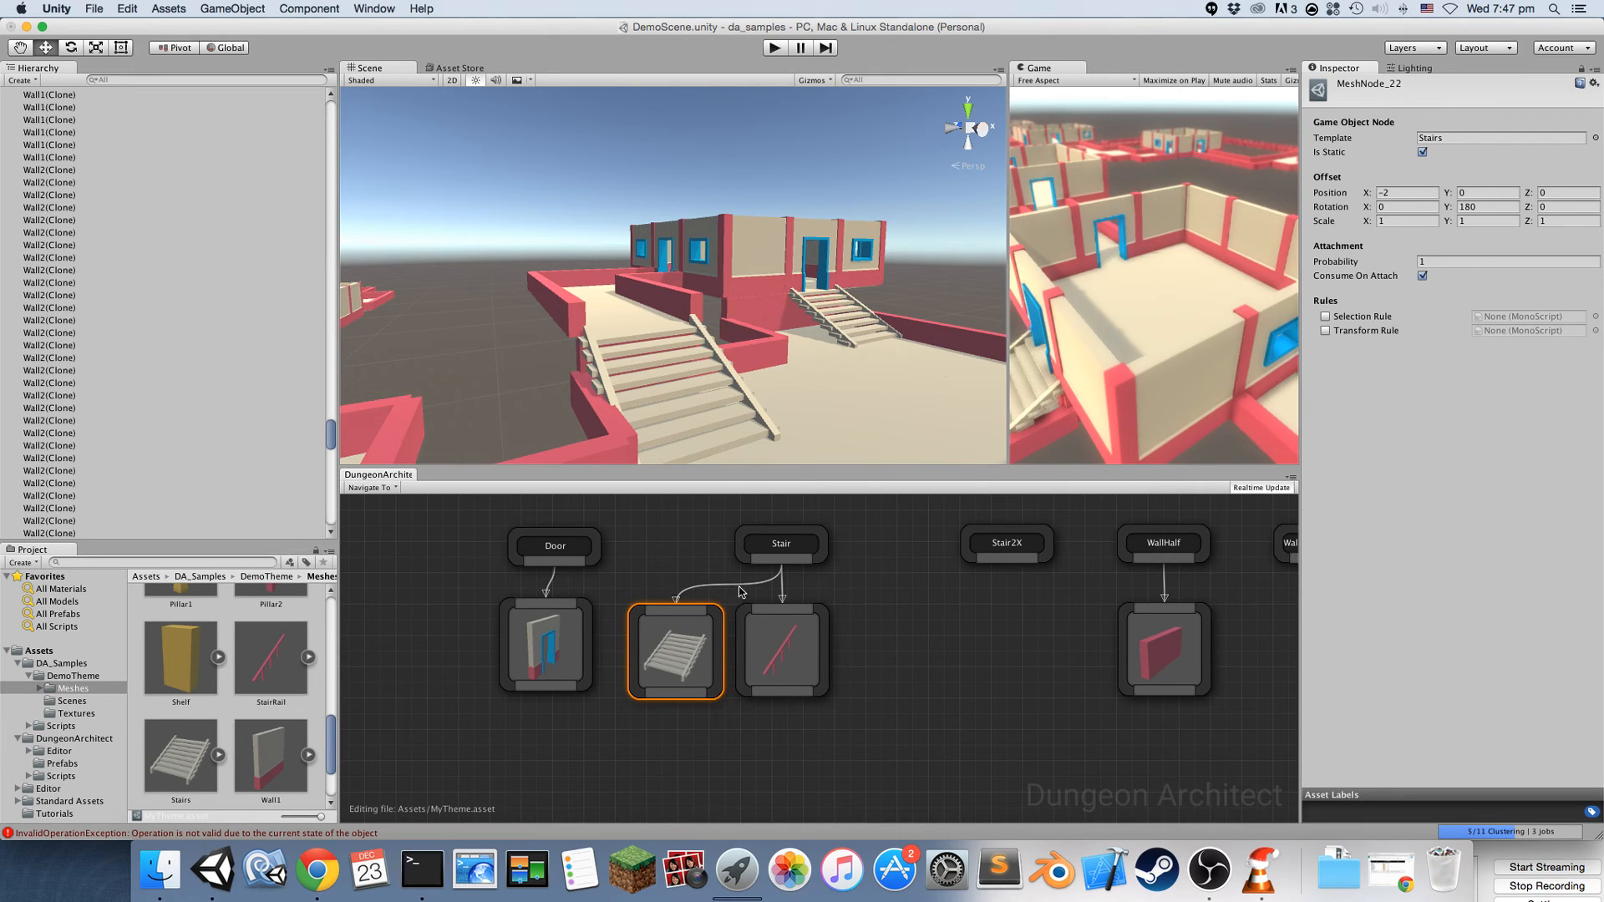
click(1422, 275)
alt+drag(727, 309, 476, 384)
click(685, 644)
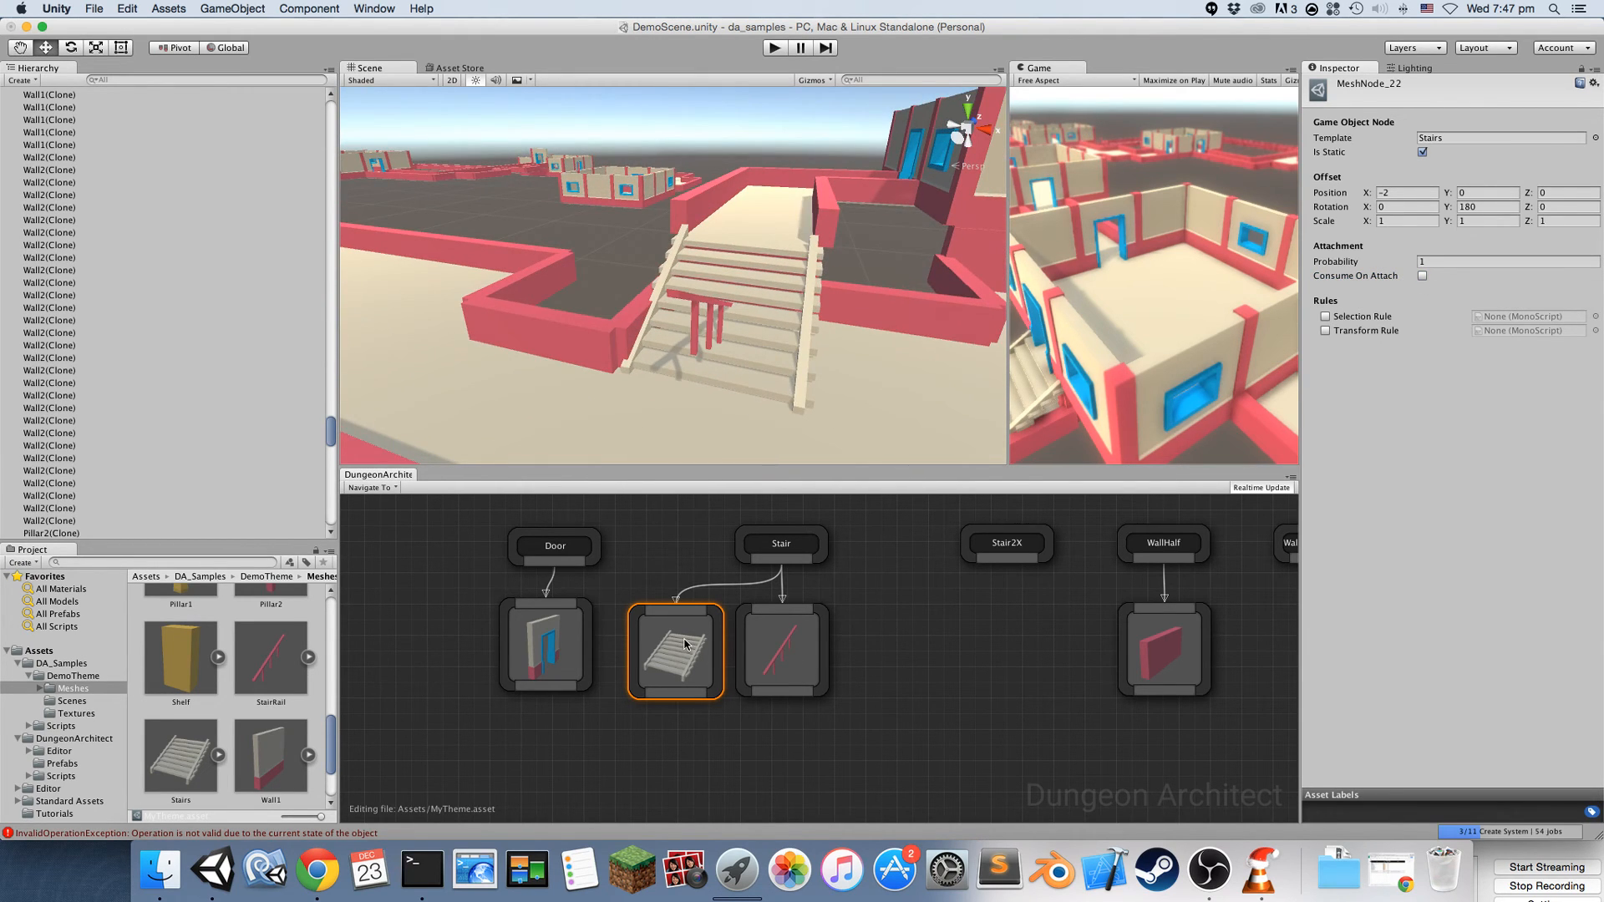
Set the StairRail node's Y rotation to 180 and its X position offset to -2
click(785, 656)
alt+drag(806, 102, 668, 163)
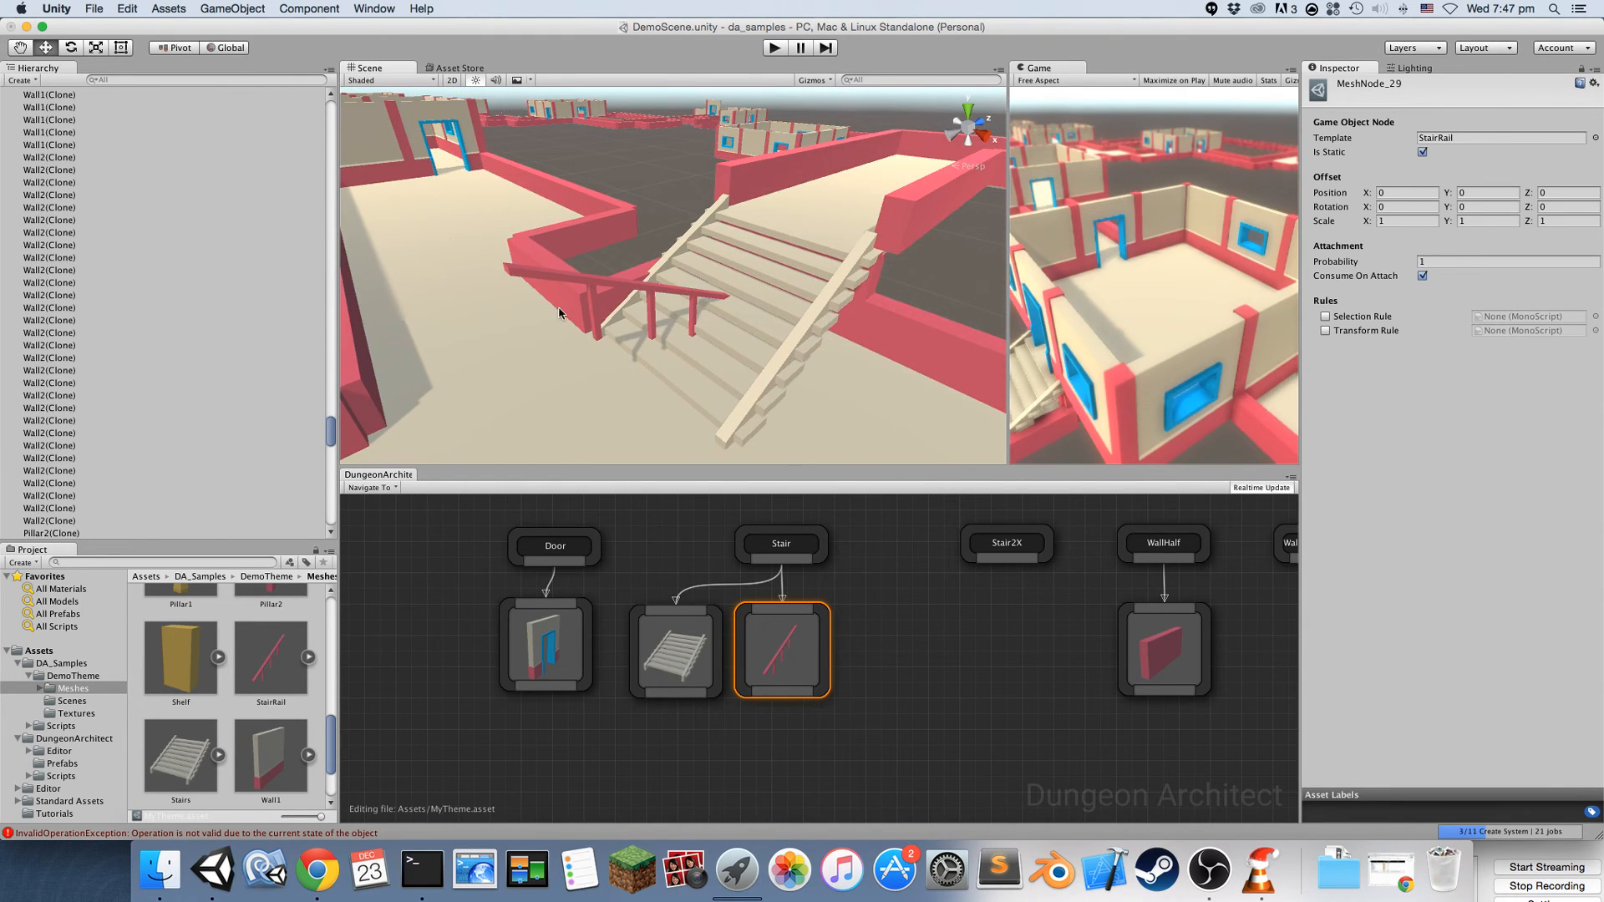
click(1472, 206)
text(1)
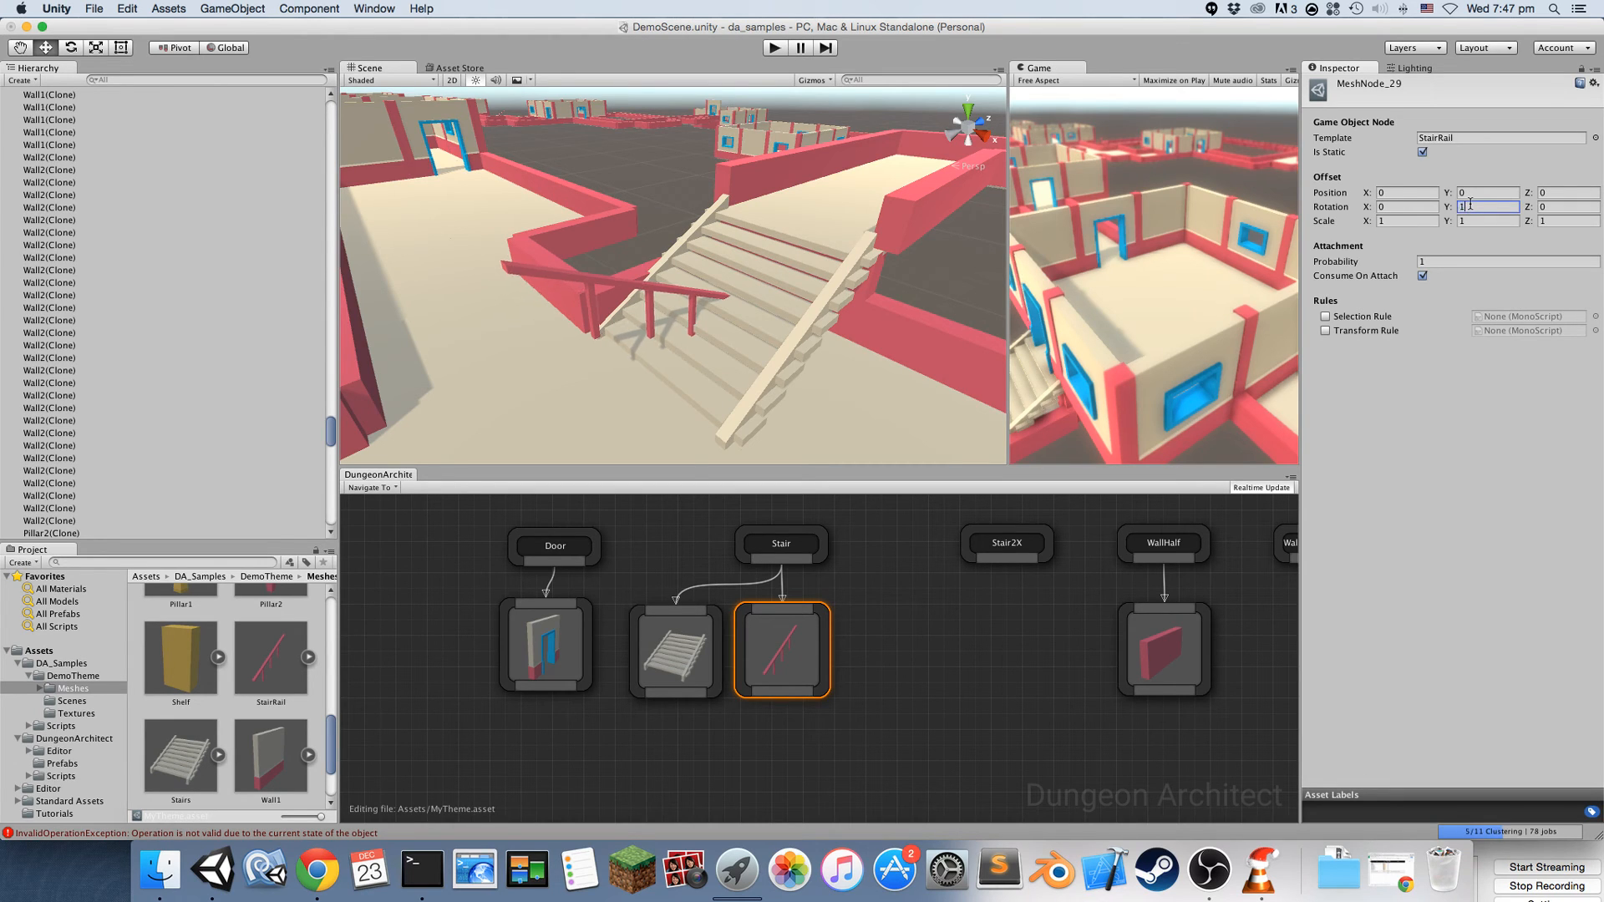
text(80)
click(1420, 193)
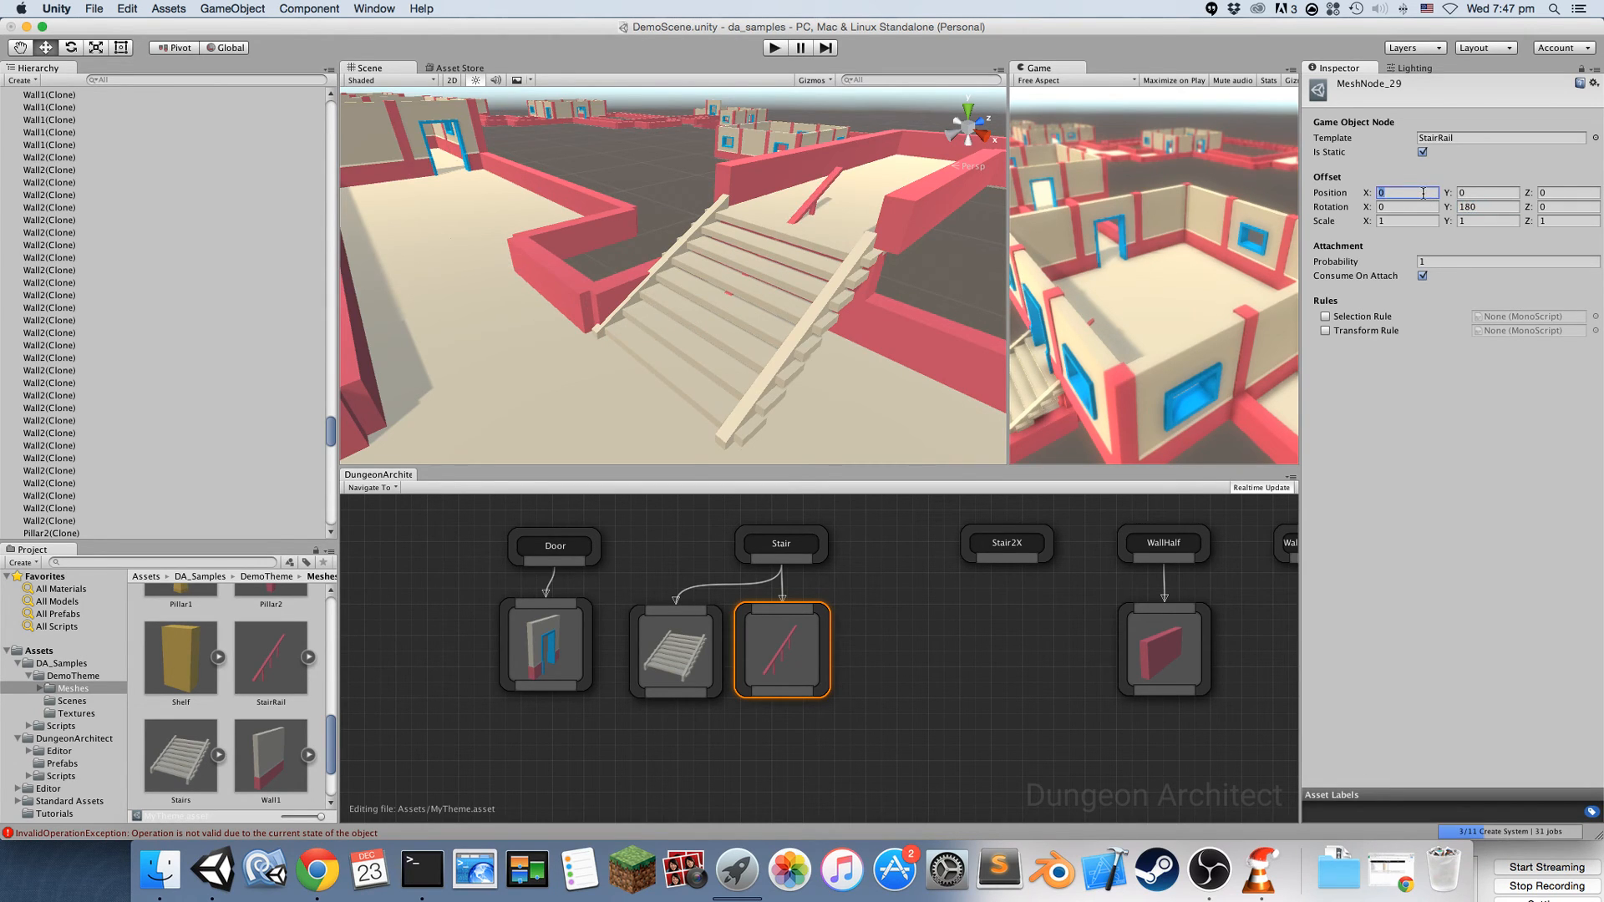
text(-2)
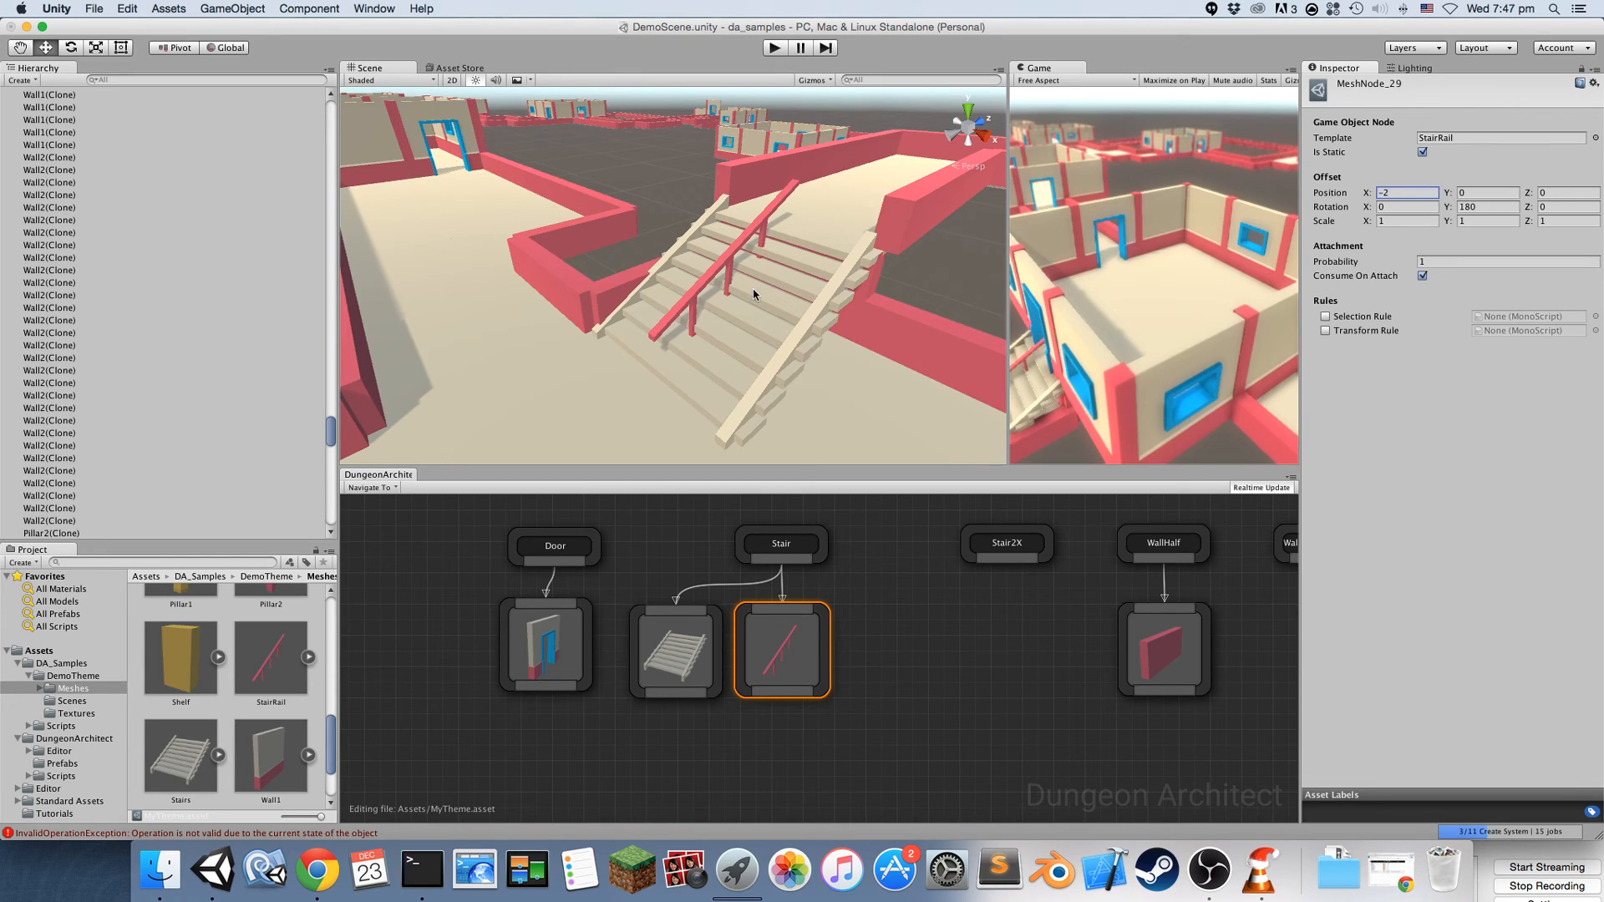
Shift the StairRail to one edge of the stairs by setting its Z position offset to 1.75
click(1550, 191)
text(-2)
key(BackSpace)
key(BackSpace)
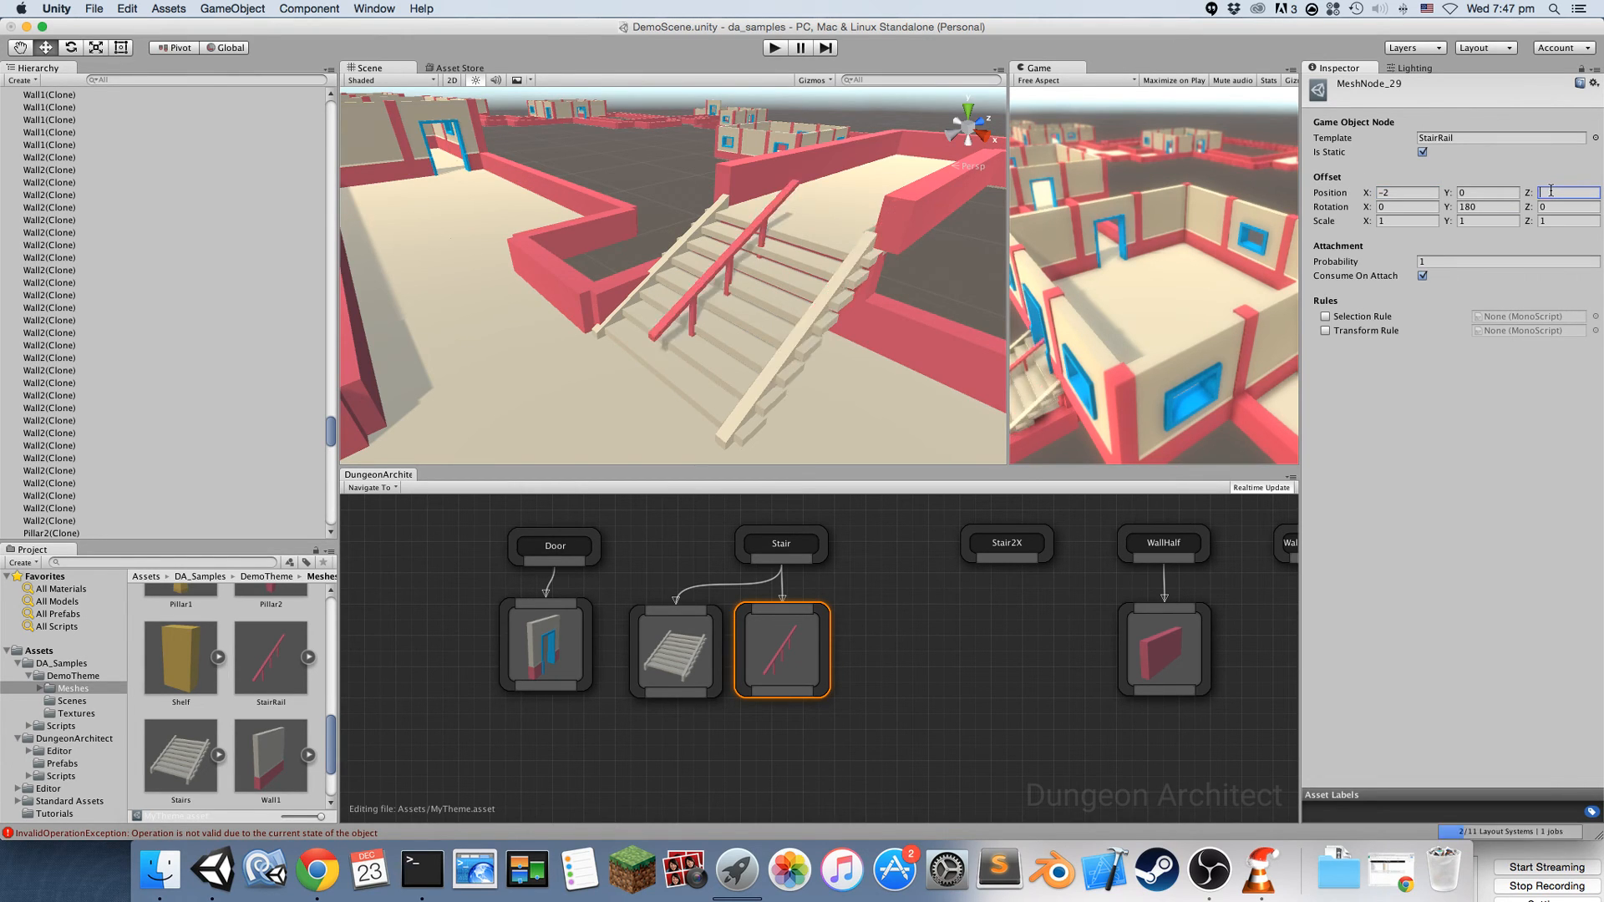
text(1)
key(BackSpace)
text(2)
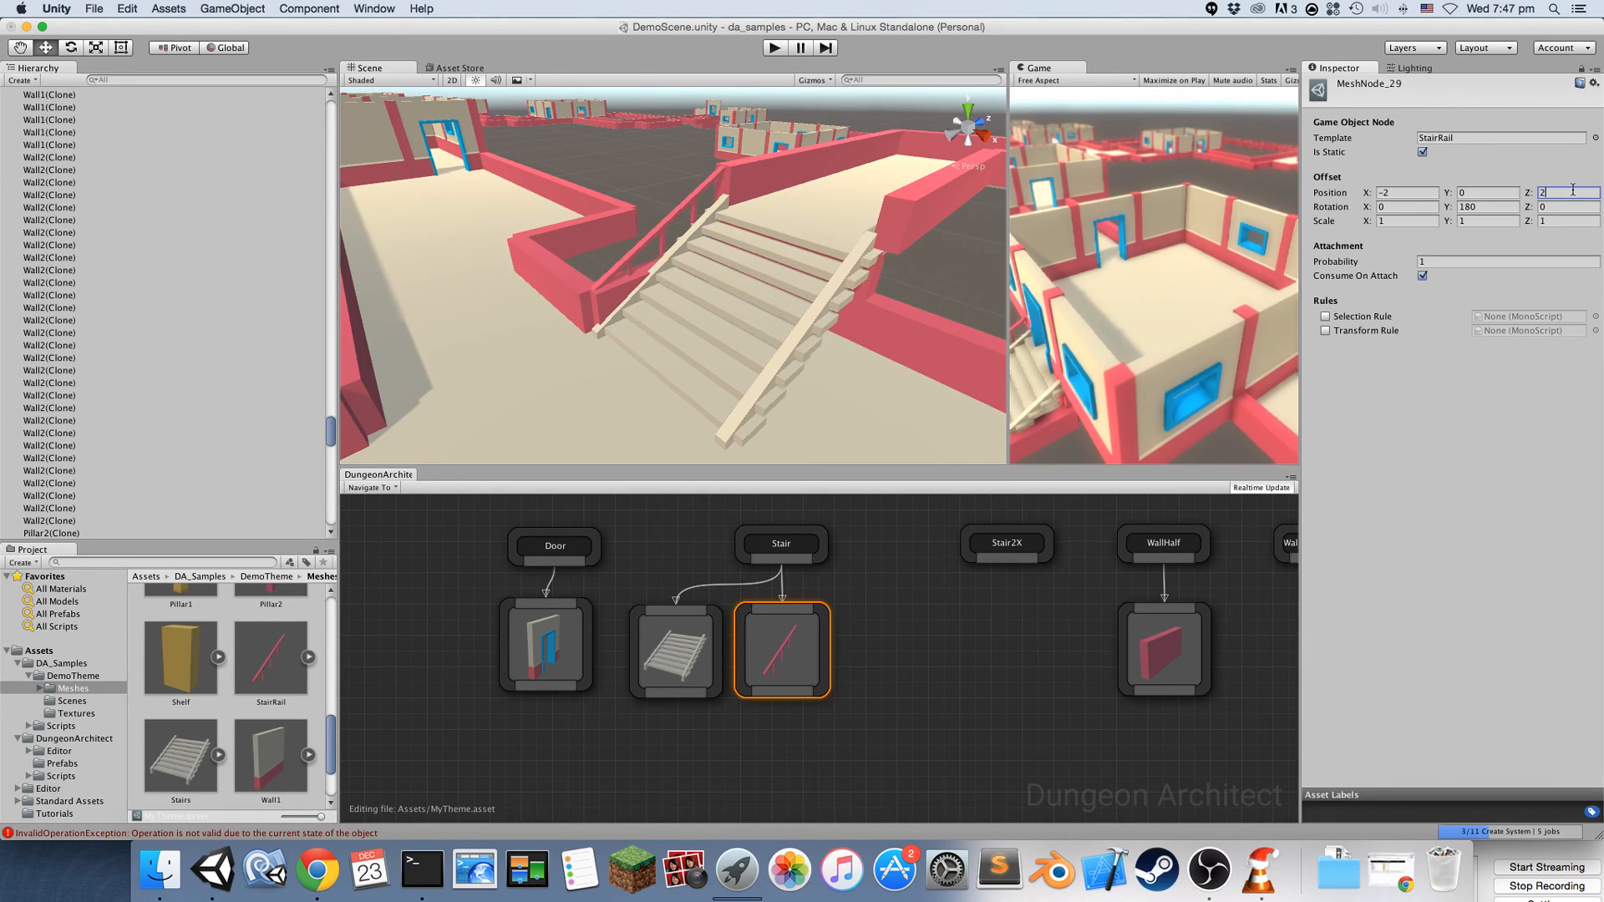
alt+drag(935, 225, 885, 234)
click(1564, 191)
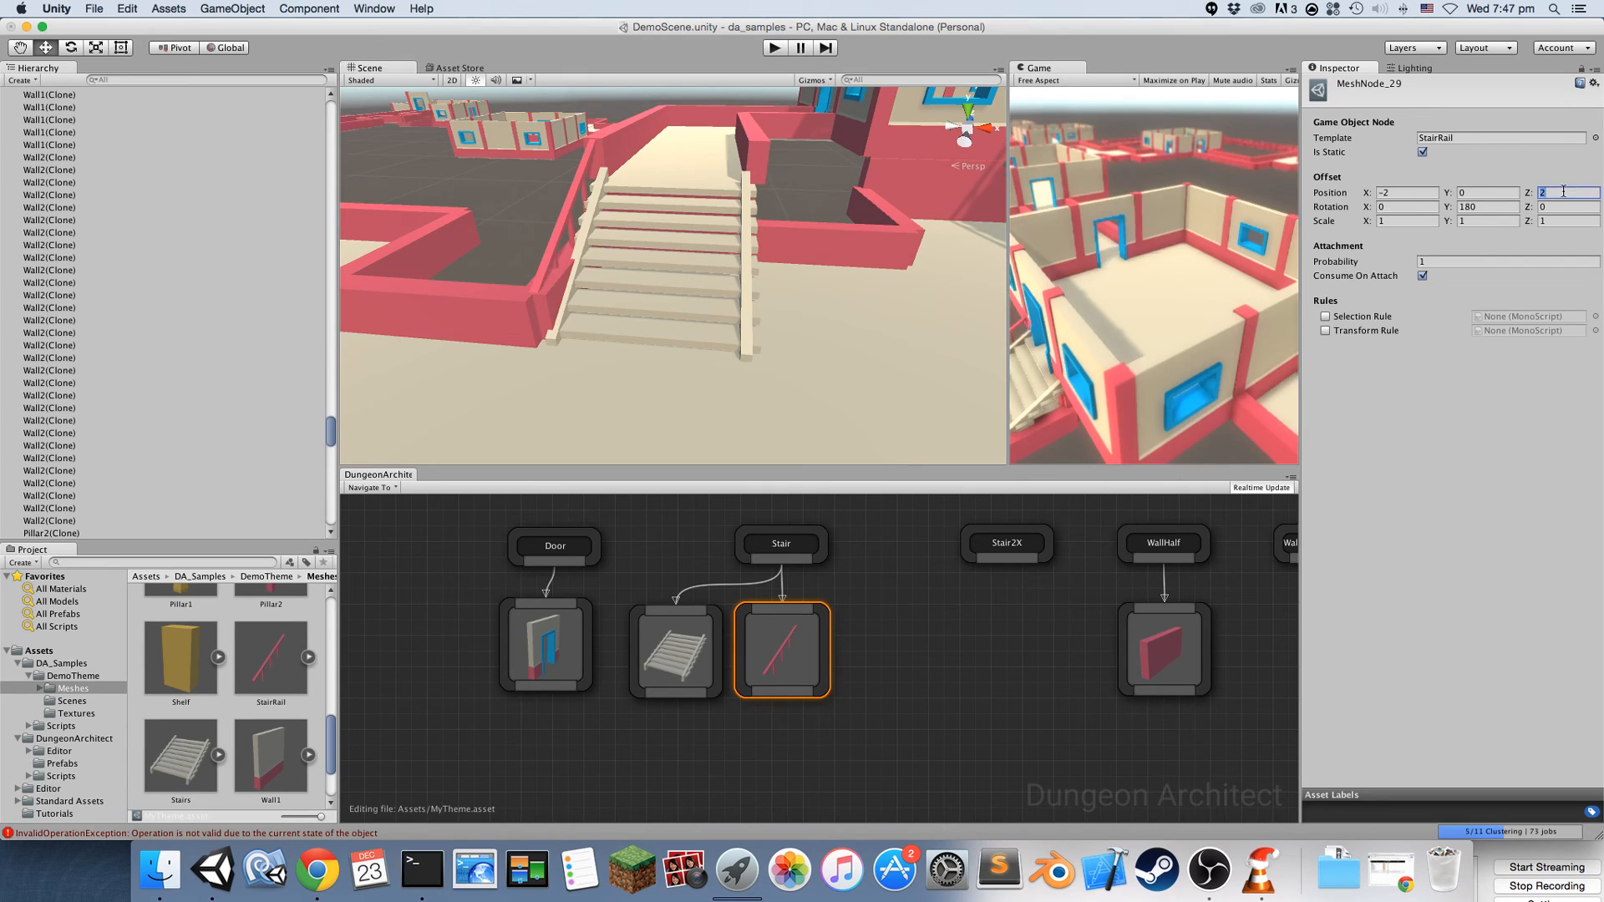
text(1)
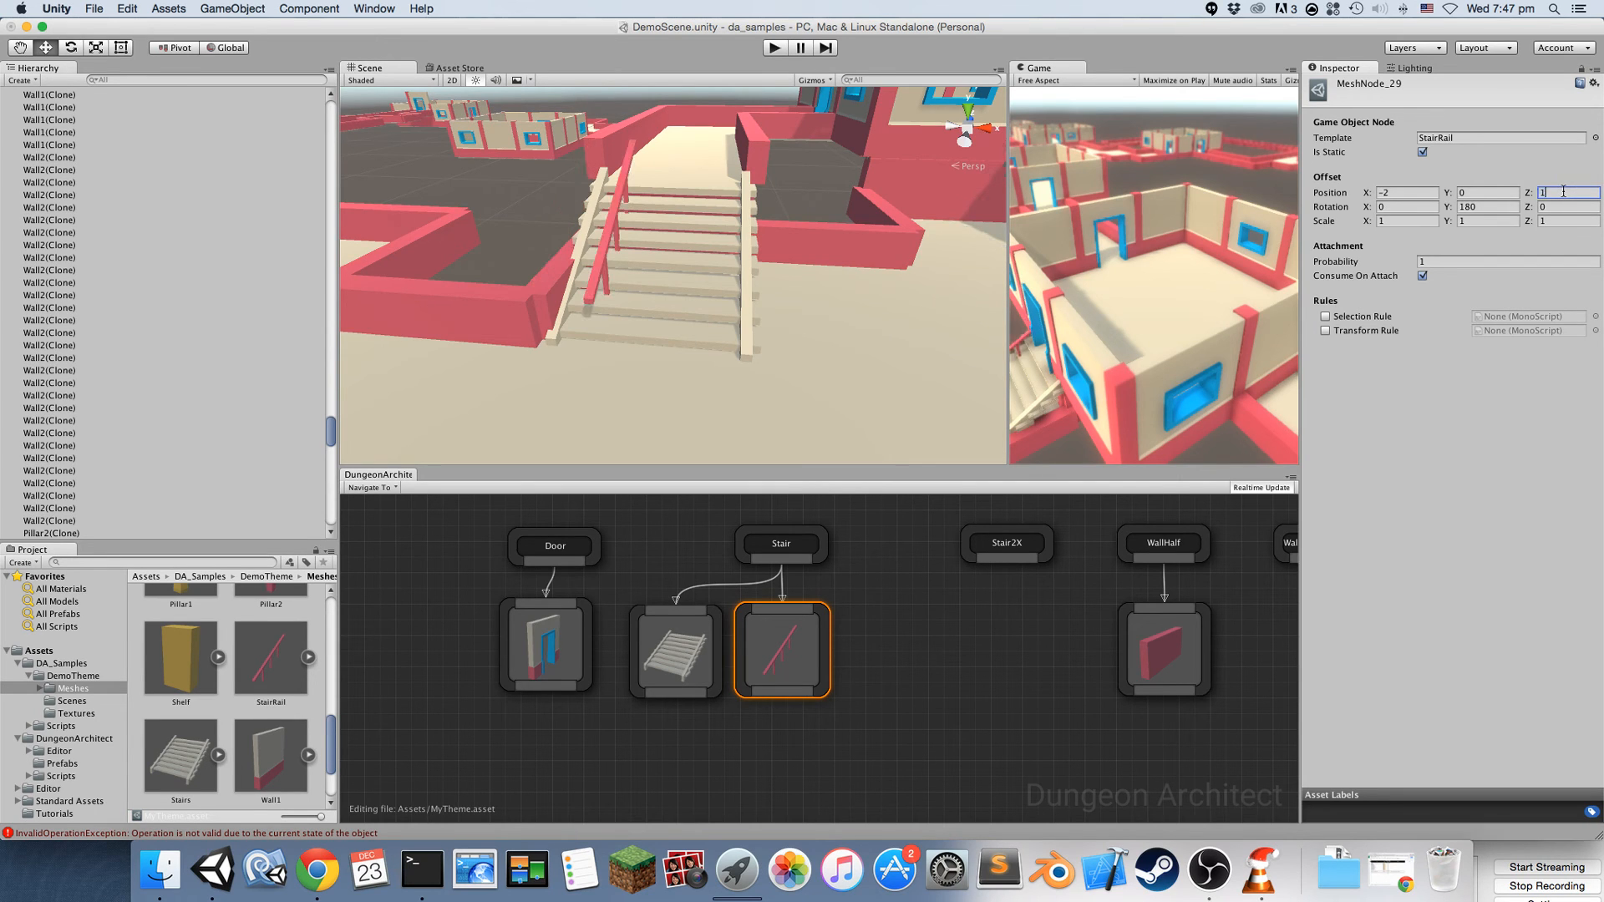
text(.75)
Set the StairRail node's Z scale to 2
alt+drag(786, 167, 794, 267)
click(1557, 223)
text(2)
Add a second StairRail mesh to the graph and connect it to the Stair marker
drag(259, 664, 907, 660)
drag(781, 558, 892, 611)
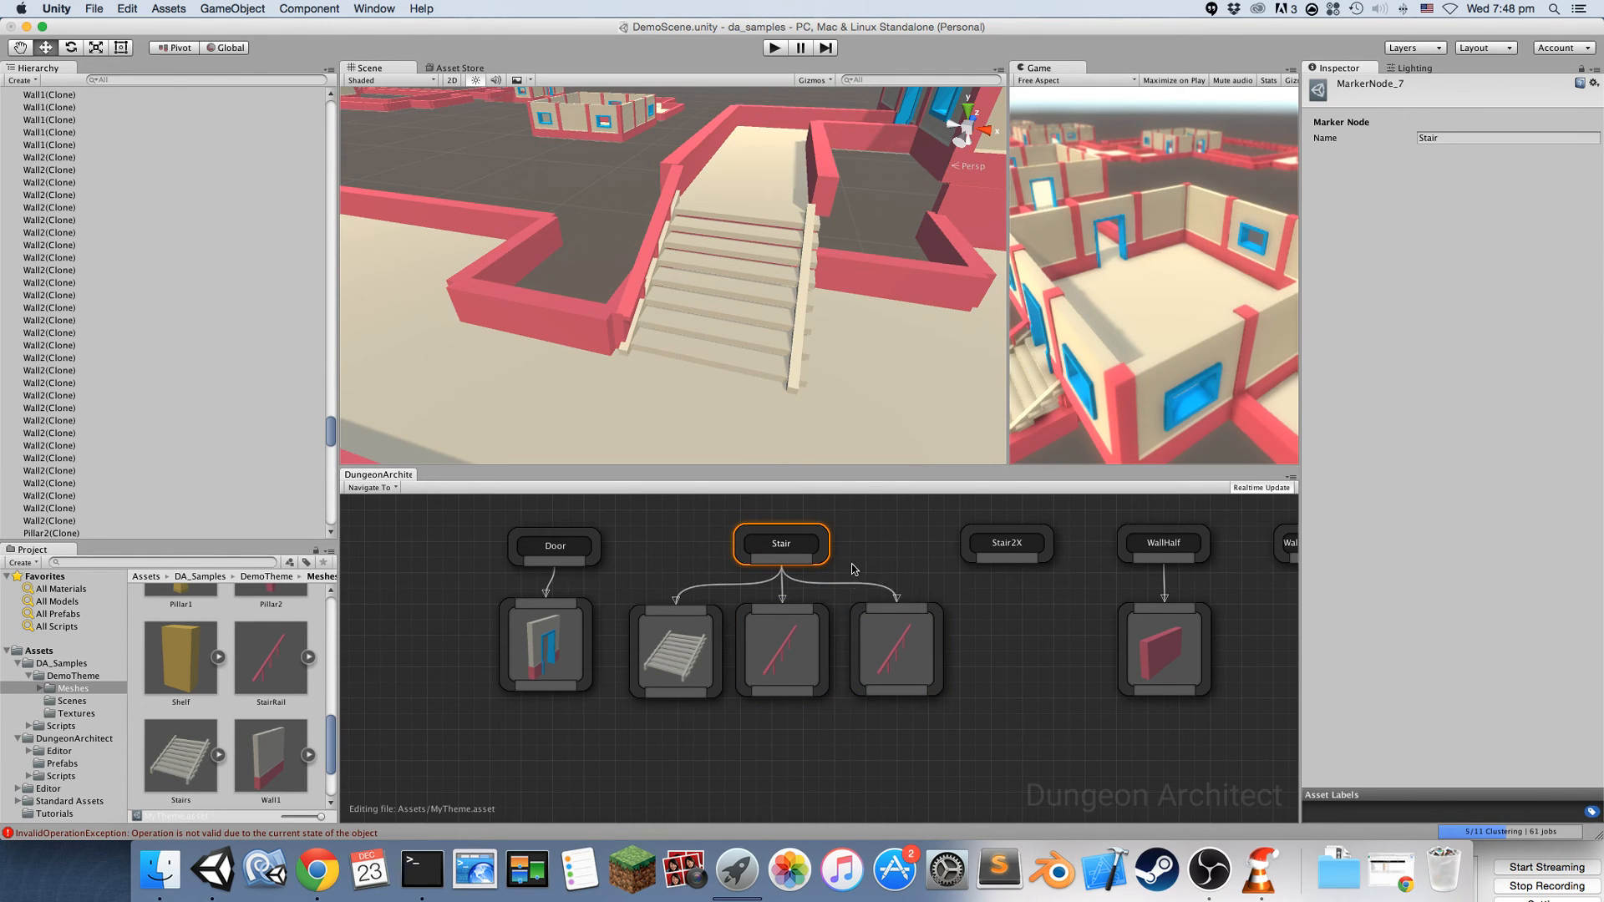
click(907, 647)
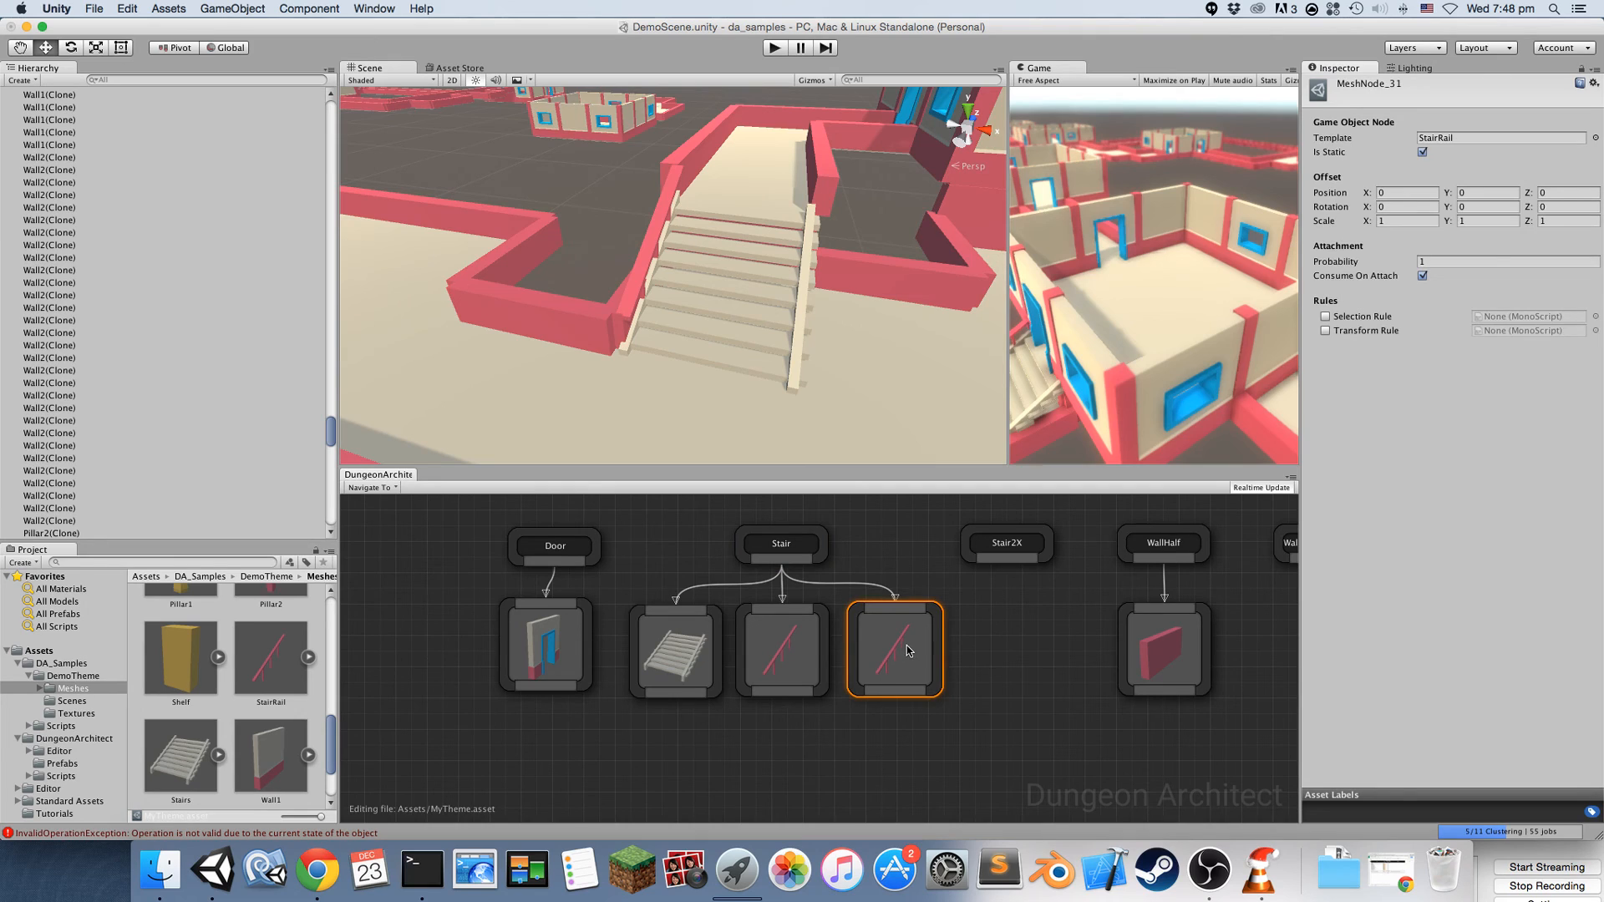
Turn off Consume On Attach for the first StairRail node
click(802, 648)
click(1423, 276)
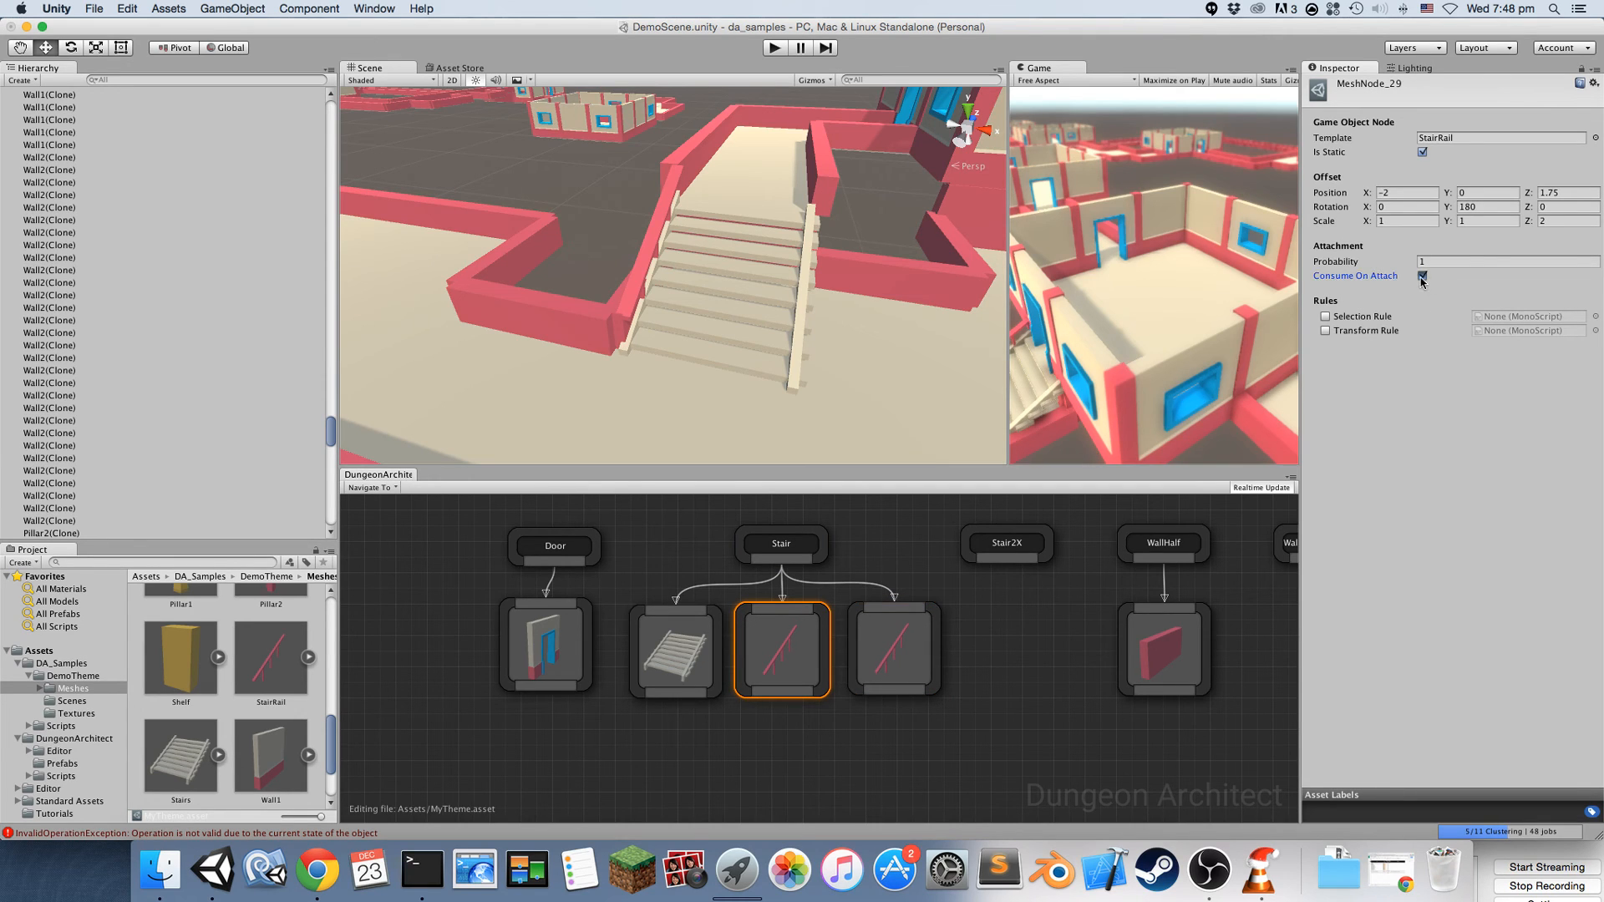
click(753, 638)
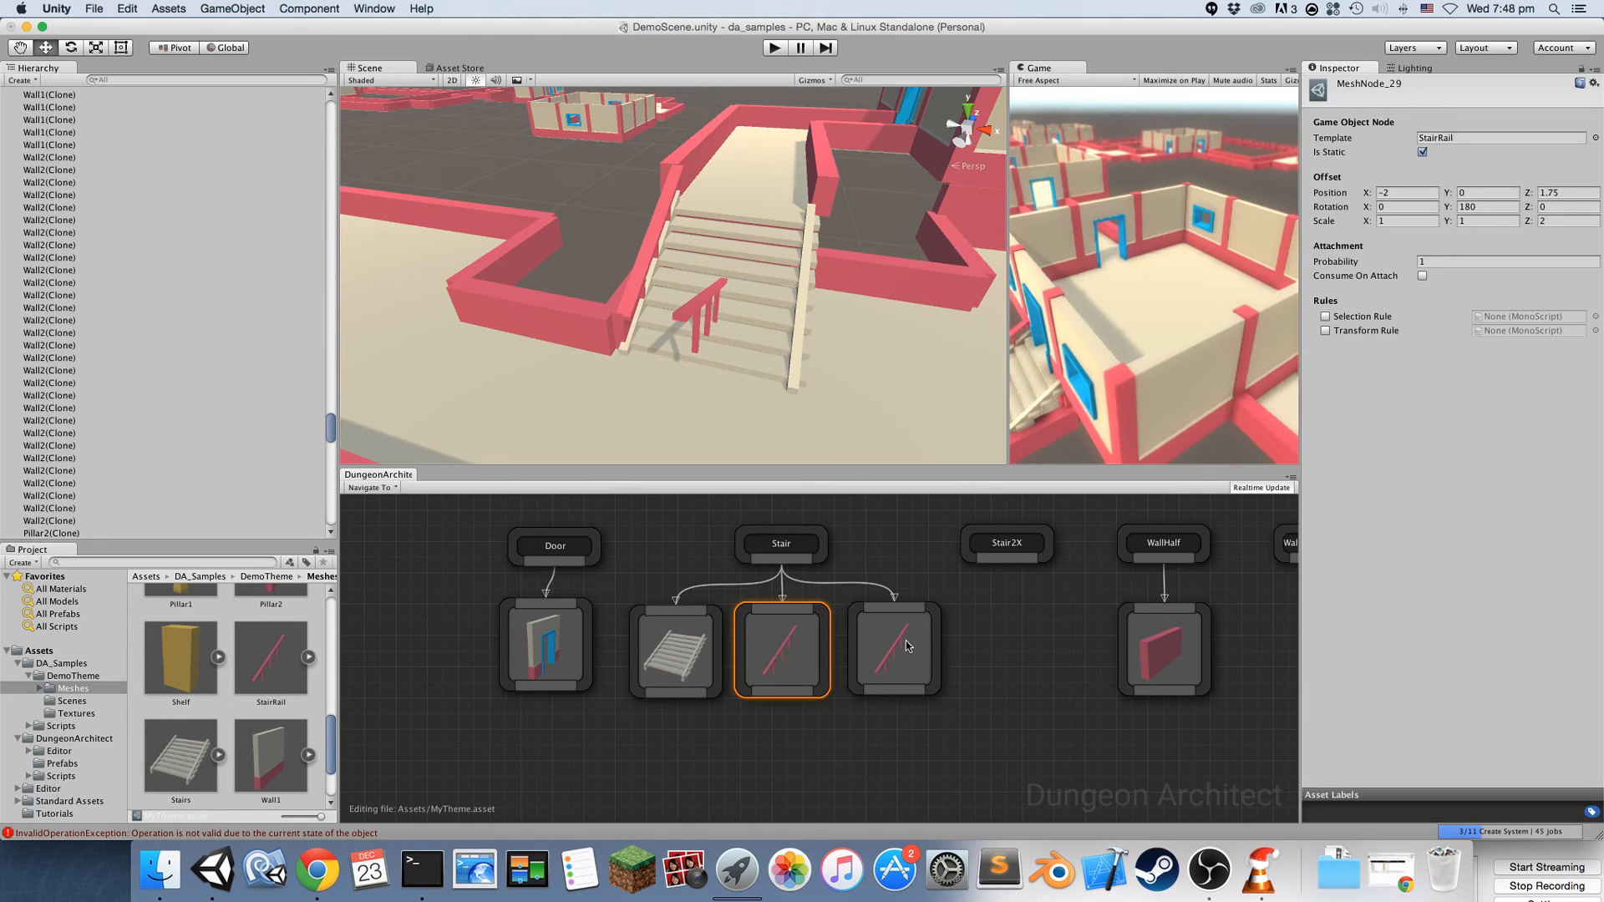
Set the second StairRail node's Y rotation to 180 and its X position offset to -2
drag(909, 646, 902, 643)
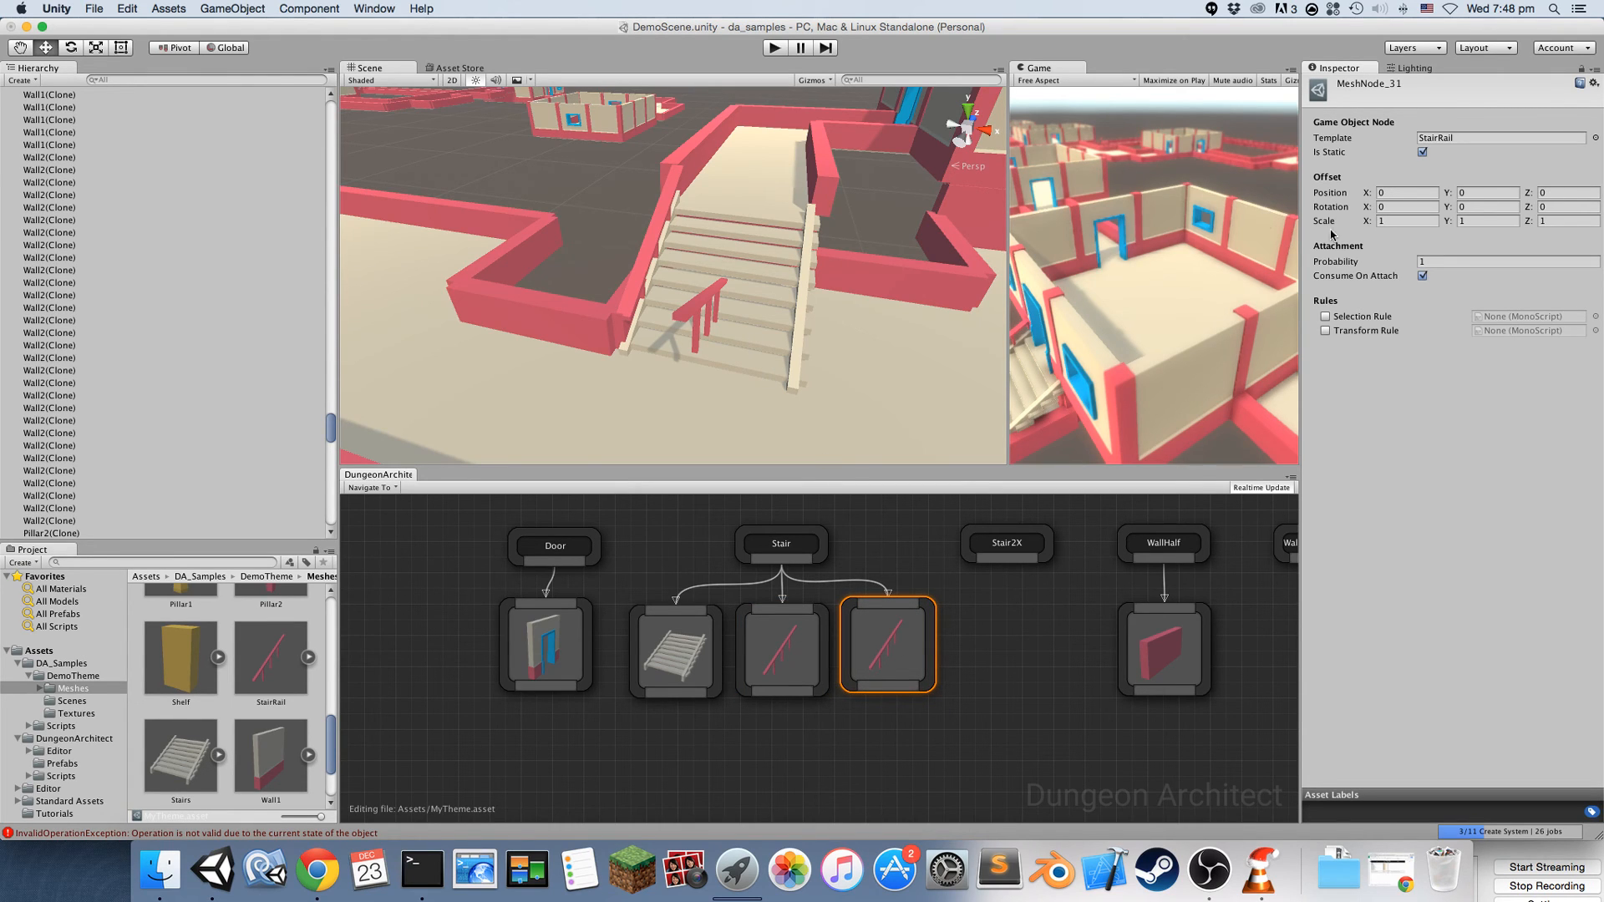
click(1470, 206)
text(180)
click(1392, 193)
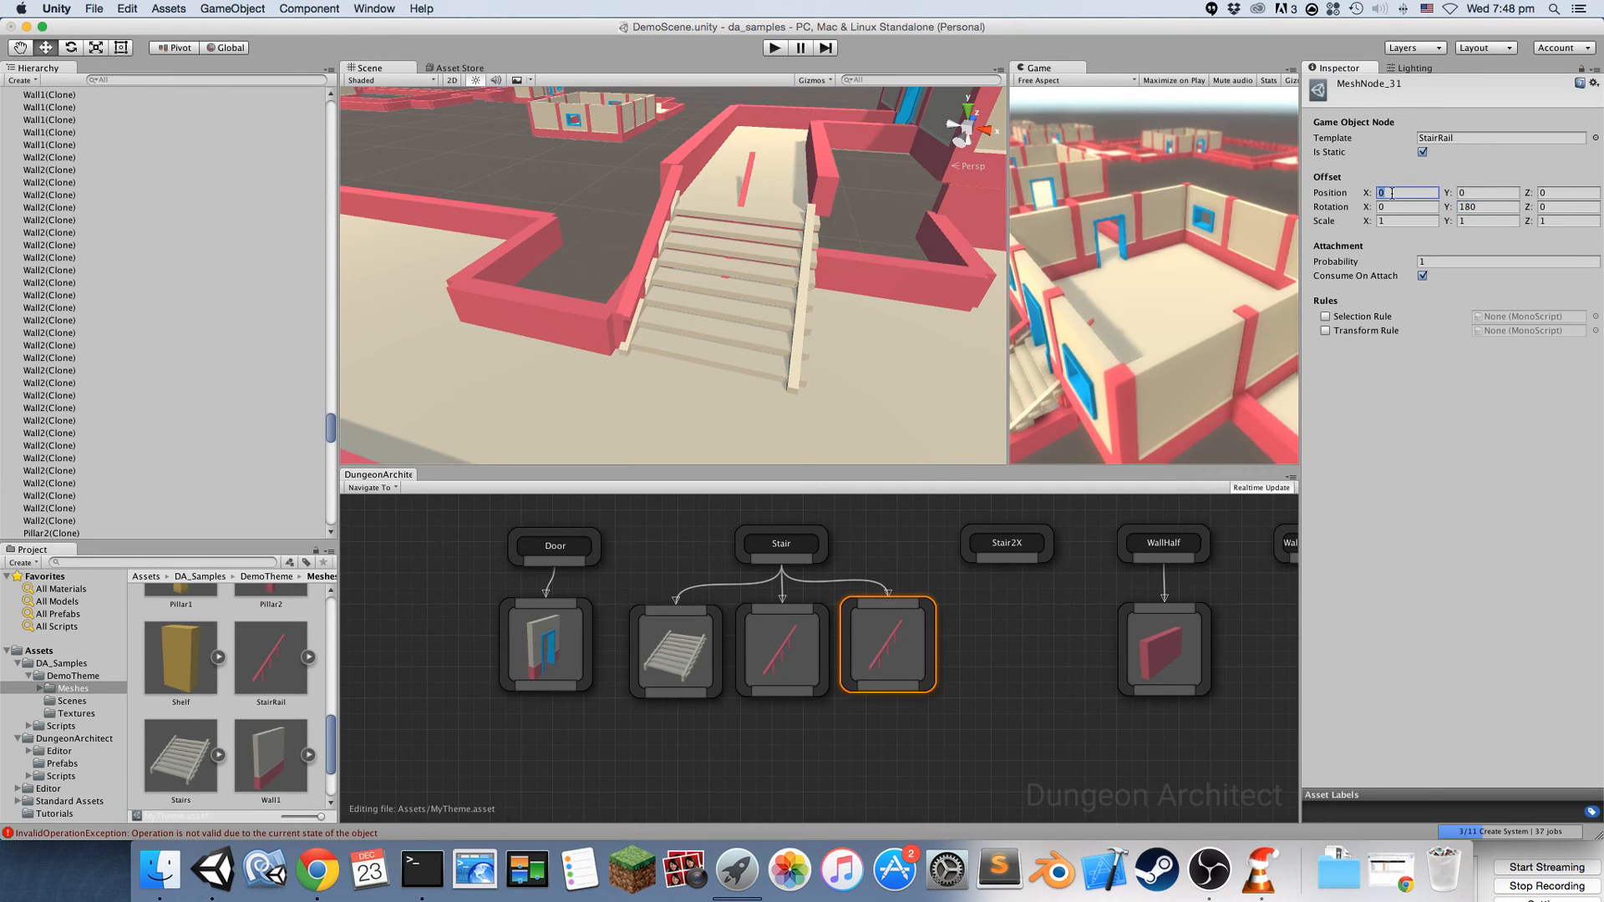
text(-2)
Set the second StairRail node's Z position offset to -1.75 and its Z scale to 2
click(1566, 192)
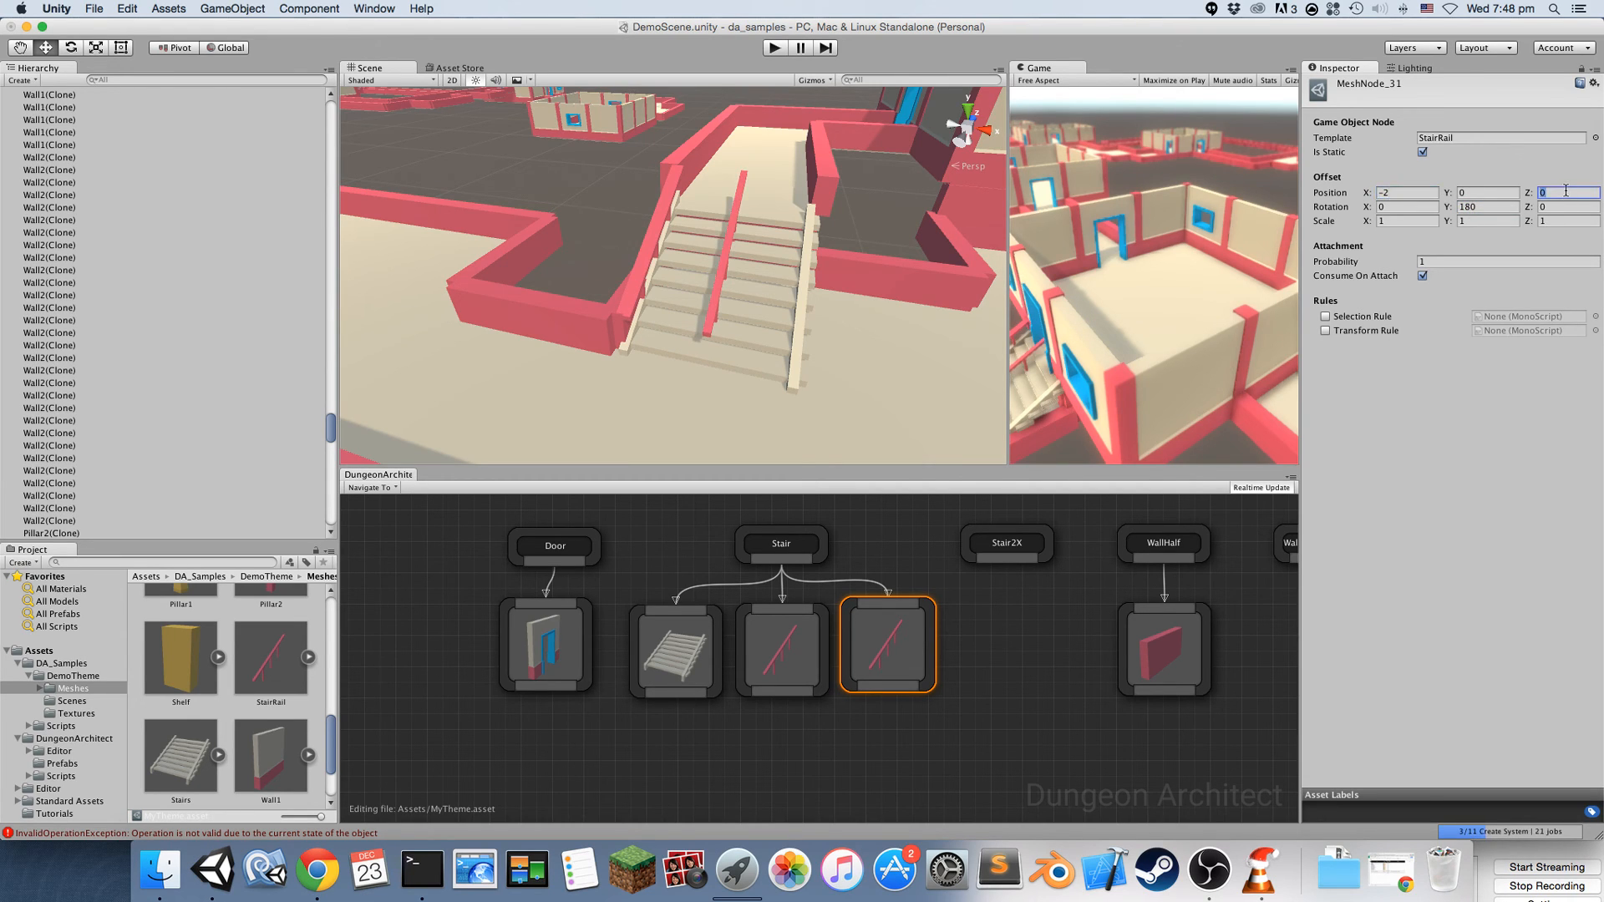
text(1)
text(1)
text(.765)
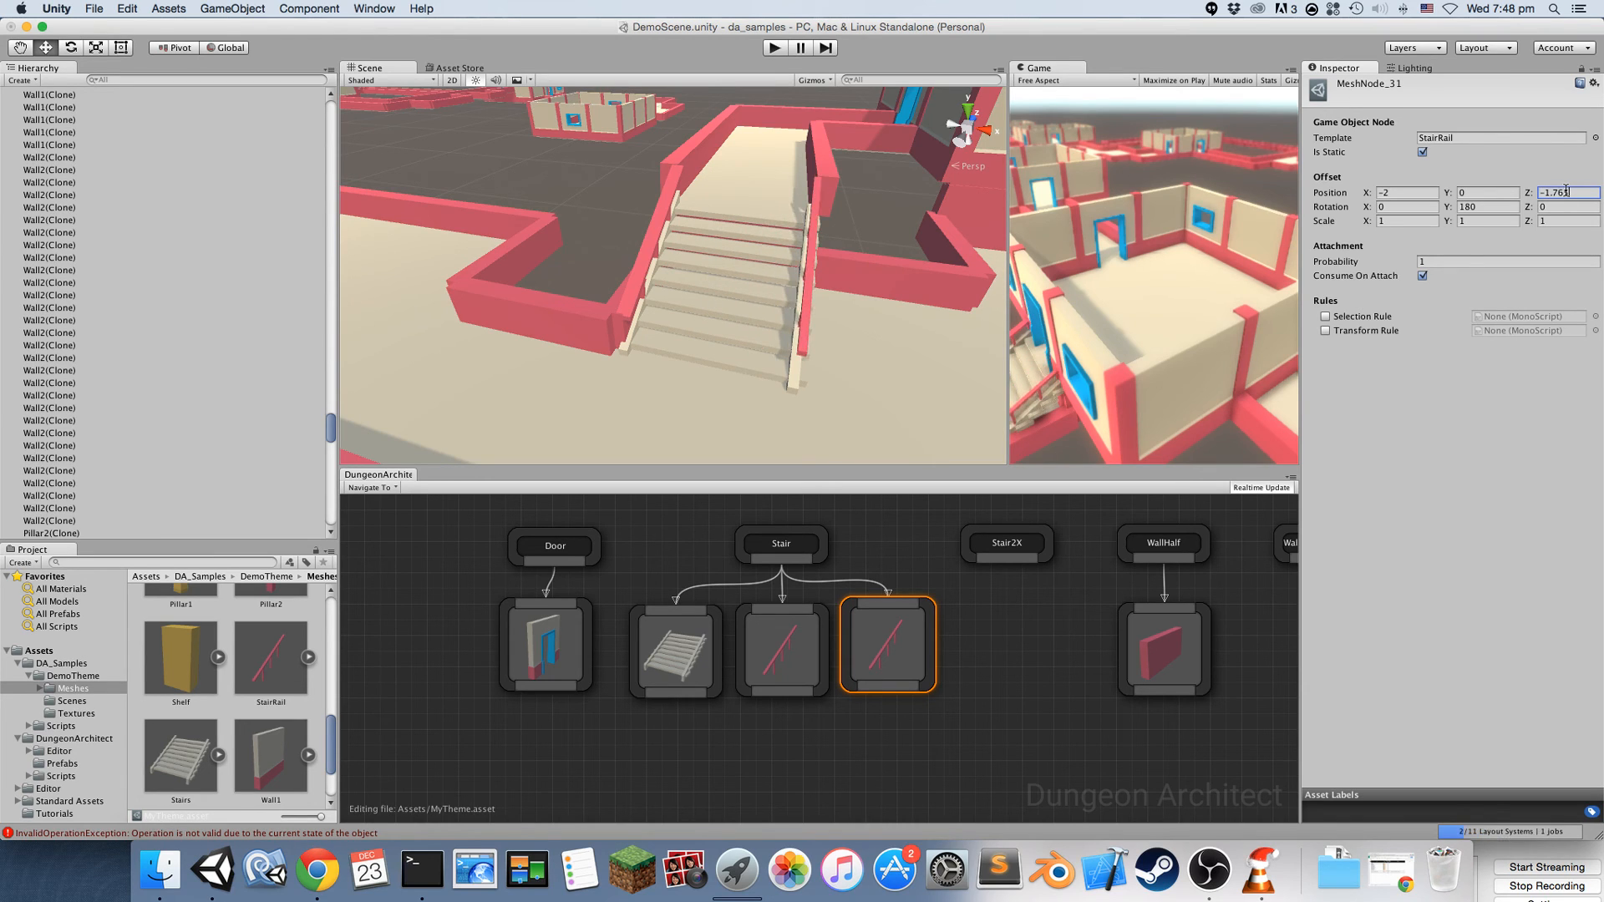
key(Return)
text(75)
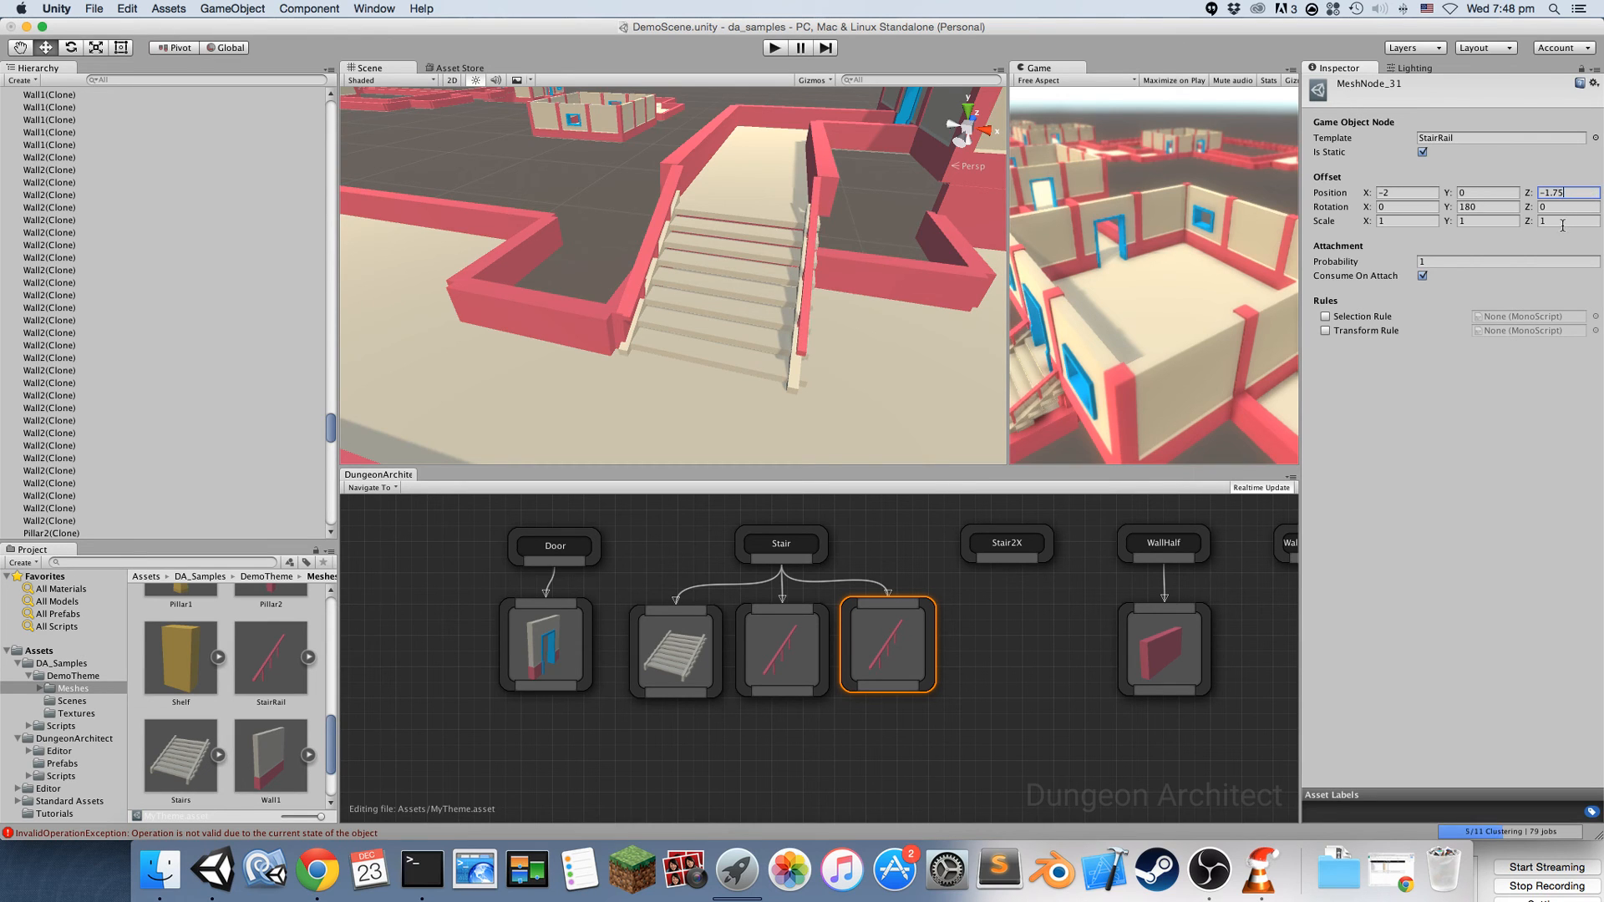
click(1561, 223)
text(2)
right_drag(642, 328, 633, 289)
key(s)
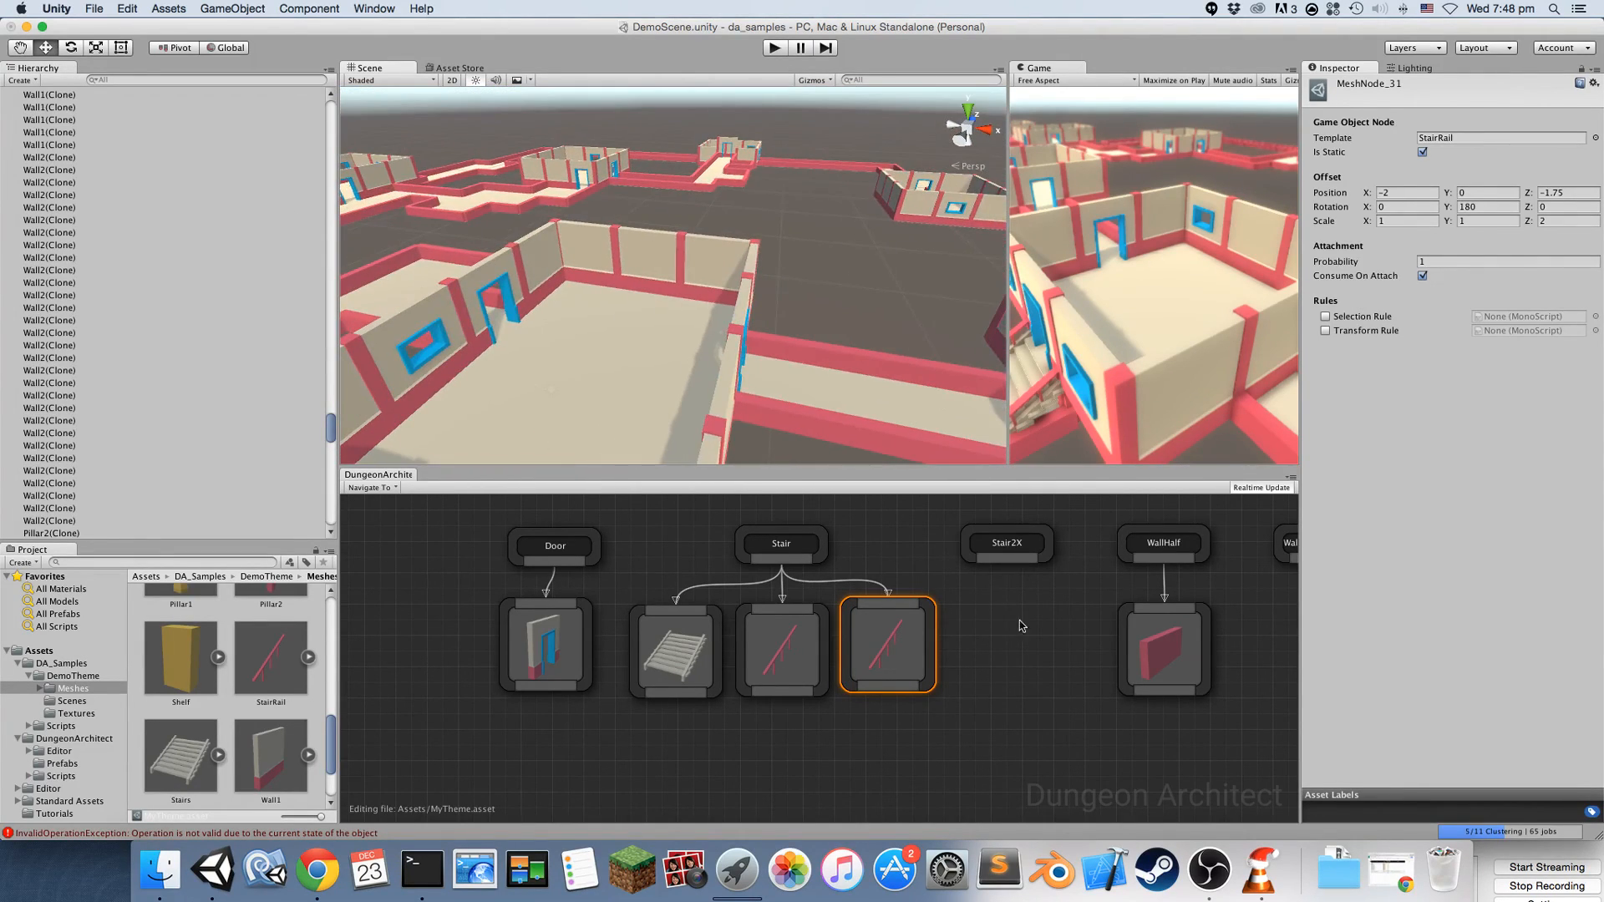
Collapse the DungeonItems object in the scene hierarchy and select the DungeonGrid object
middle_drag(1036, 617, 913, 772)
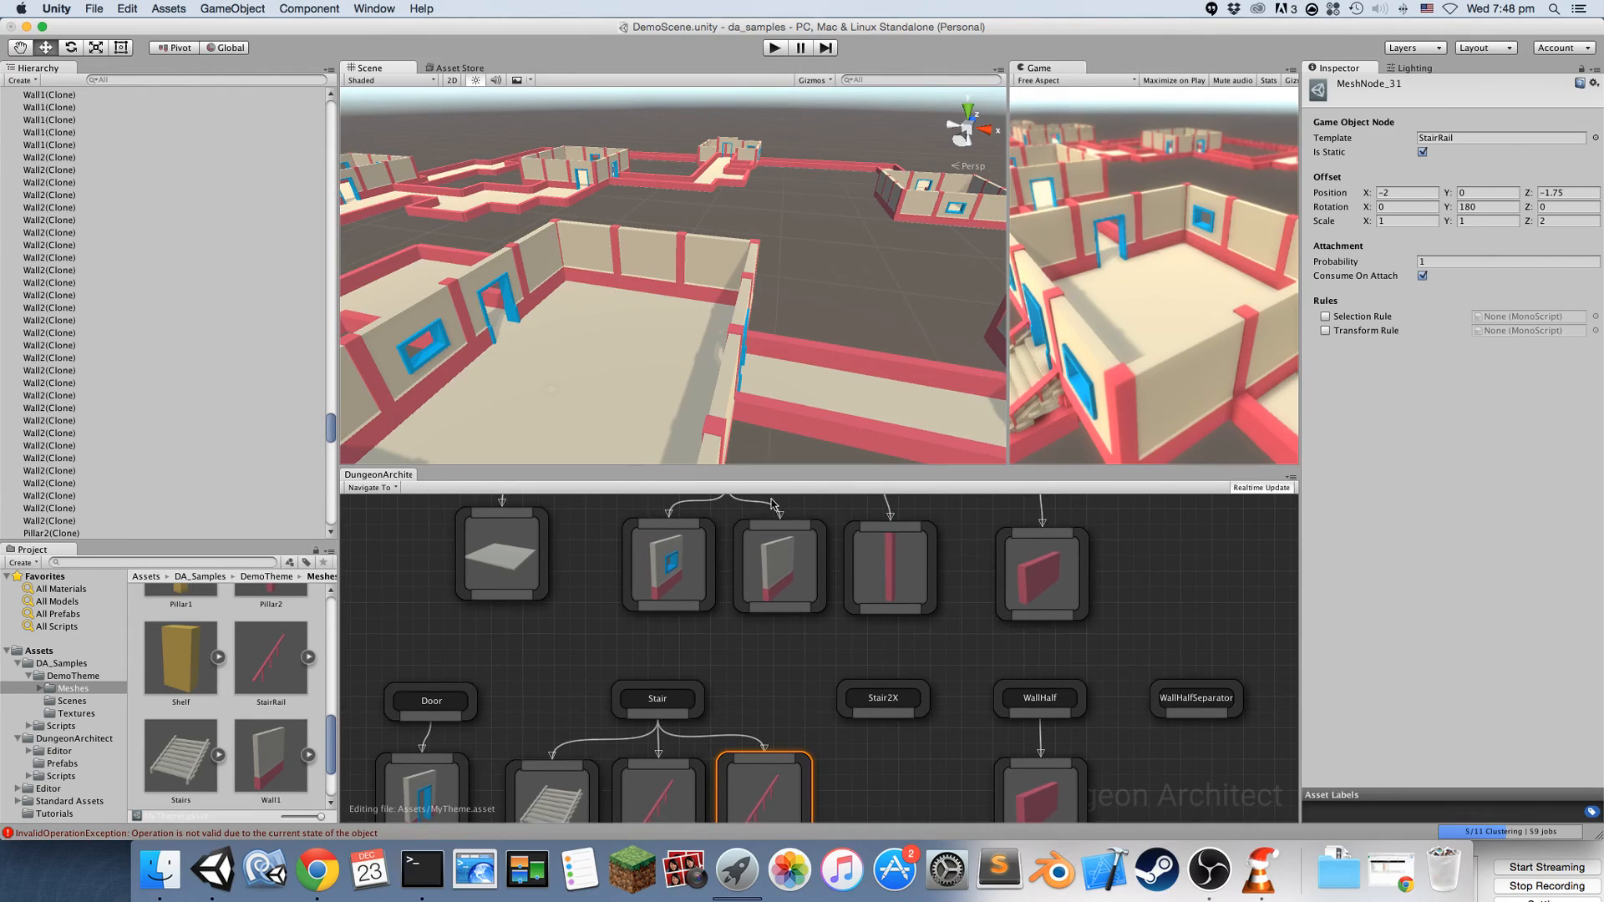
middle_drag(772, 503, 789, 570)
middle_drag(1138, 609, 1122, 603)
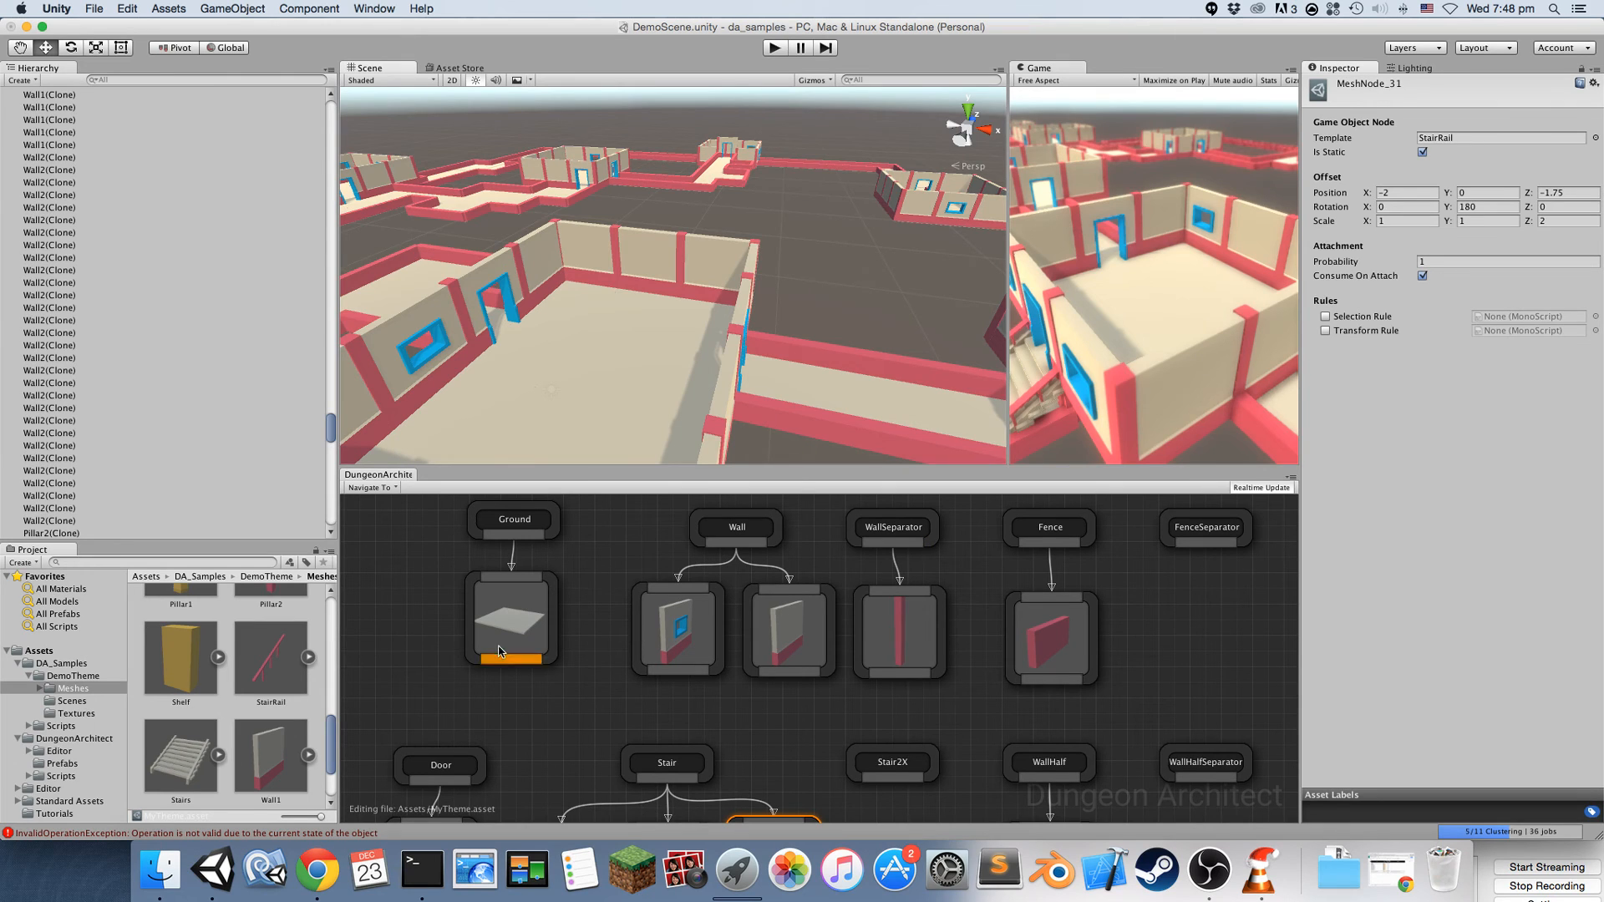
click(121, 219)
key(Left)
key(Left)
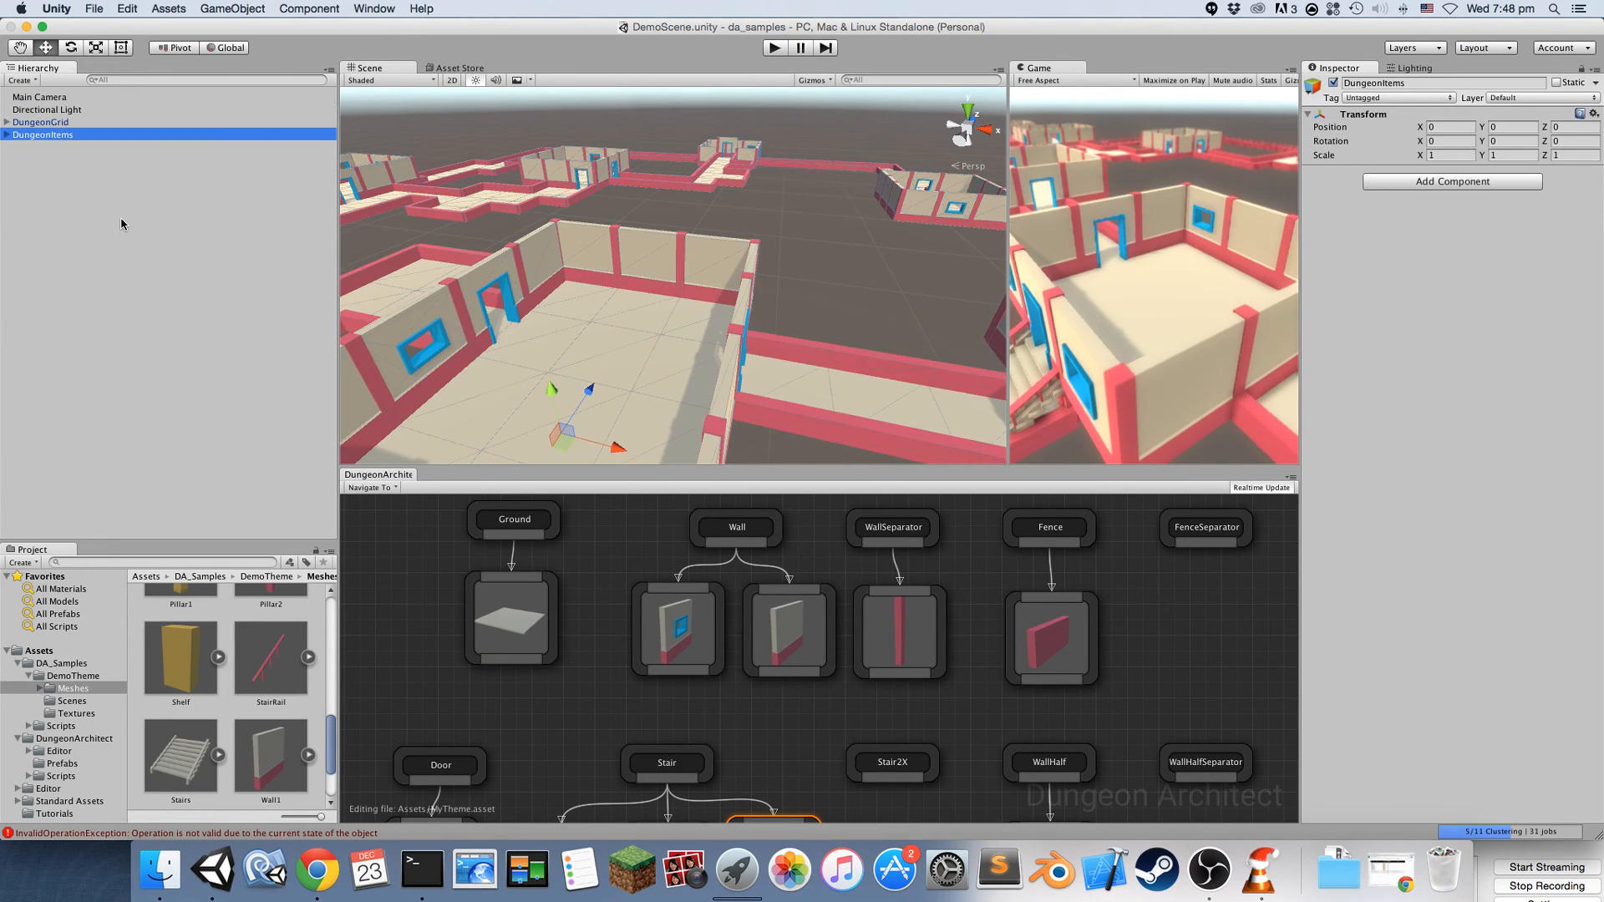
click(42, 122)
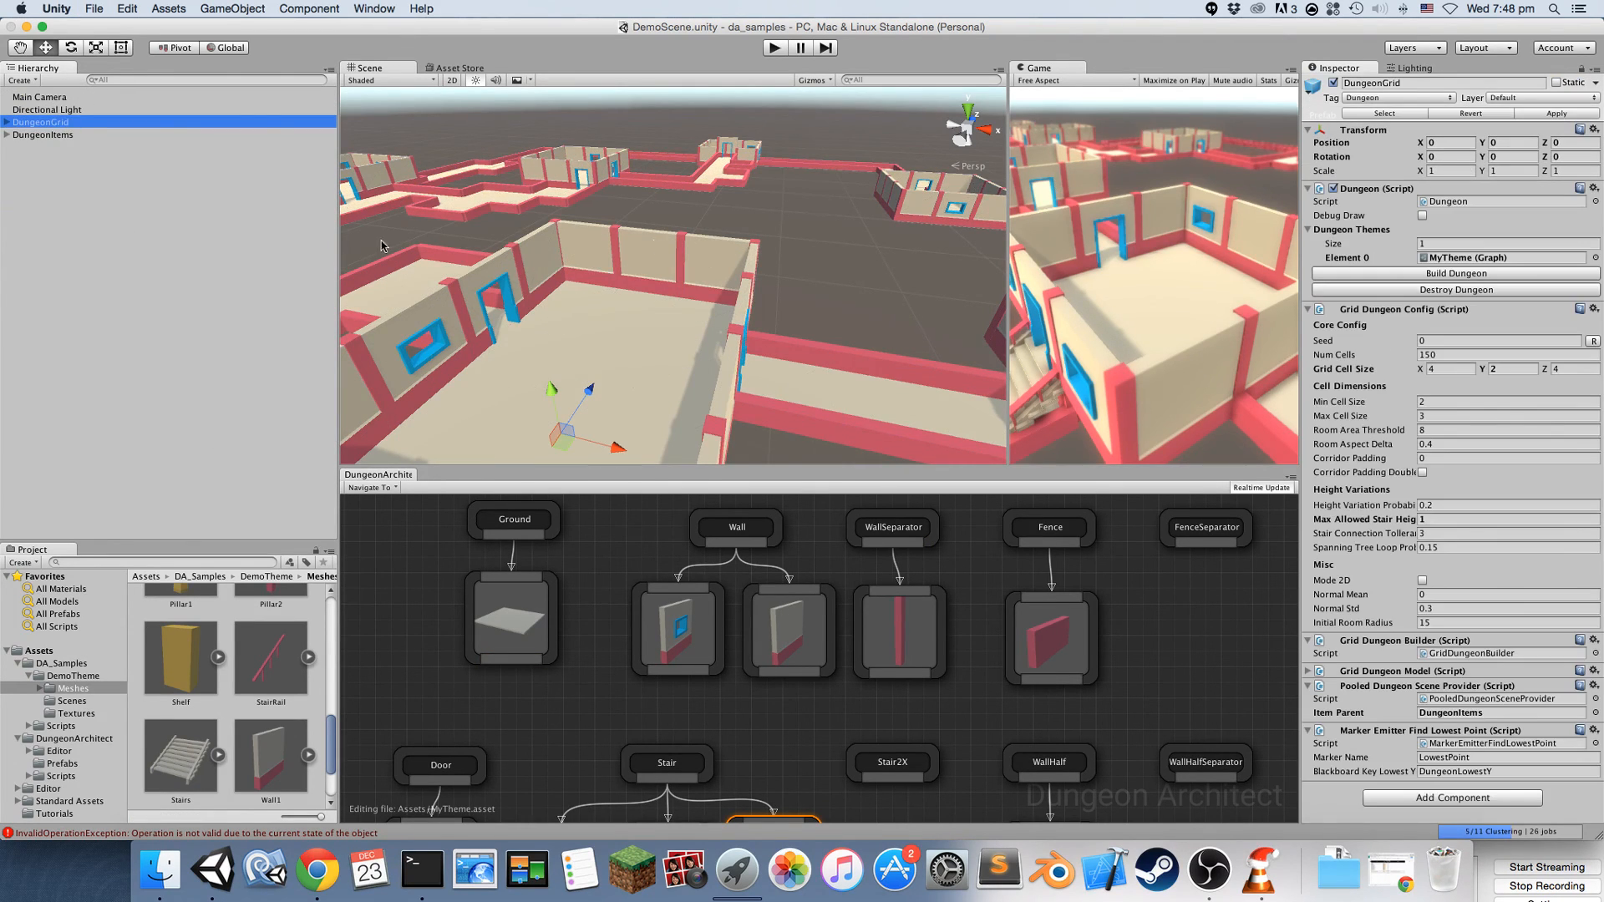
Clear MyTheme from Element 0 of the DungeonGrid's Dungeon Themes and destroy the dungeon
click(1469, 261)
key(Delete)
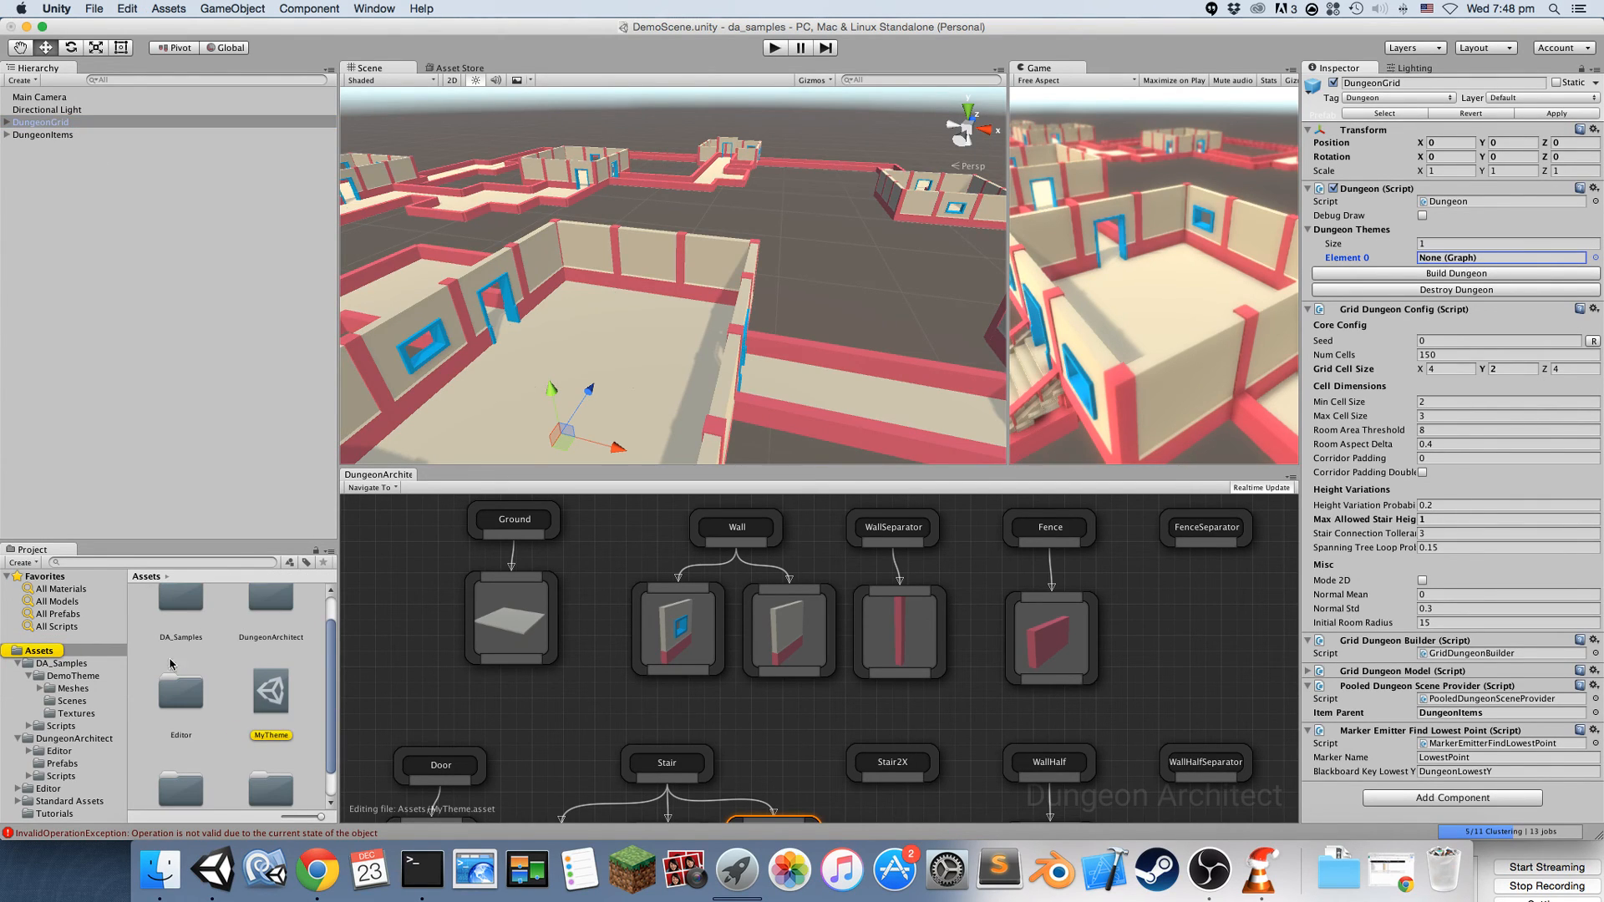
click(1462, 290)
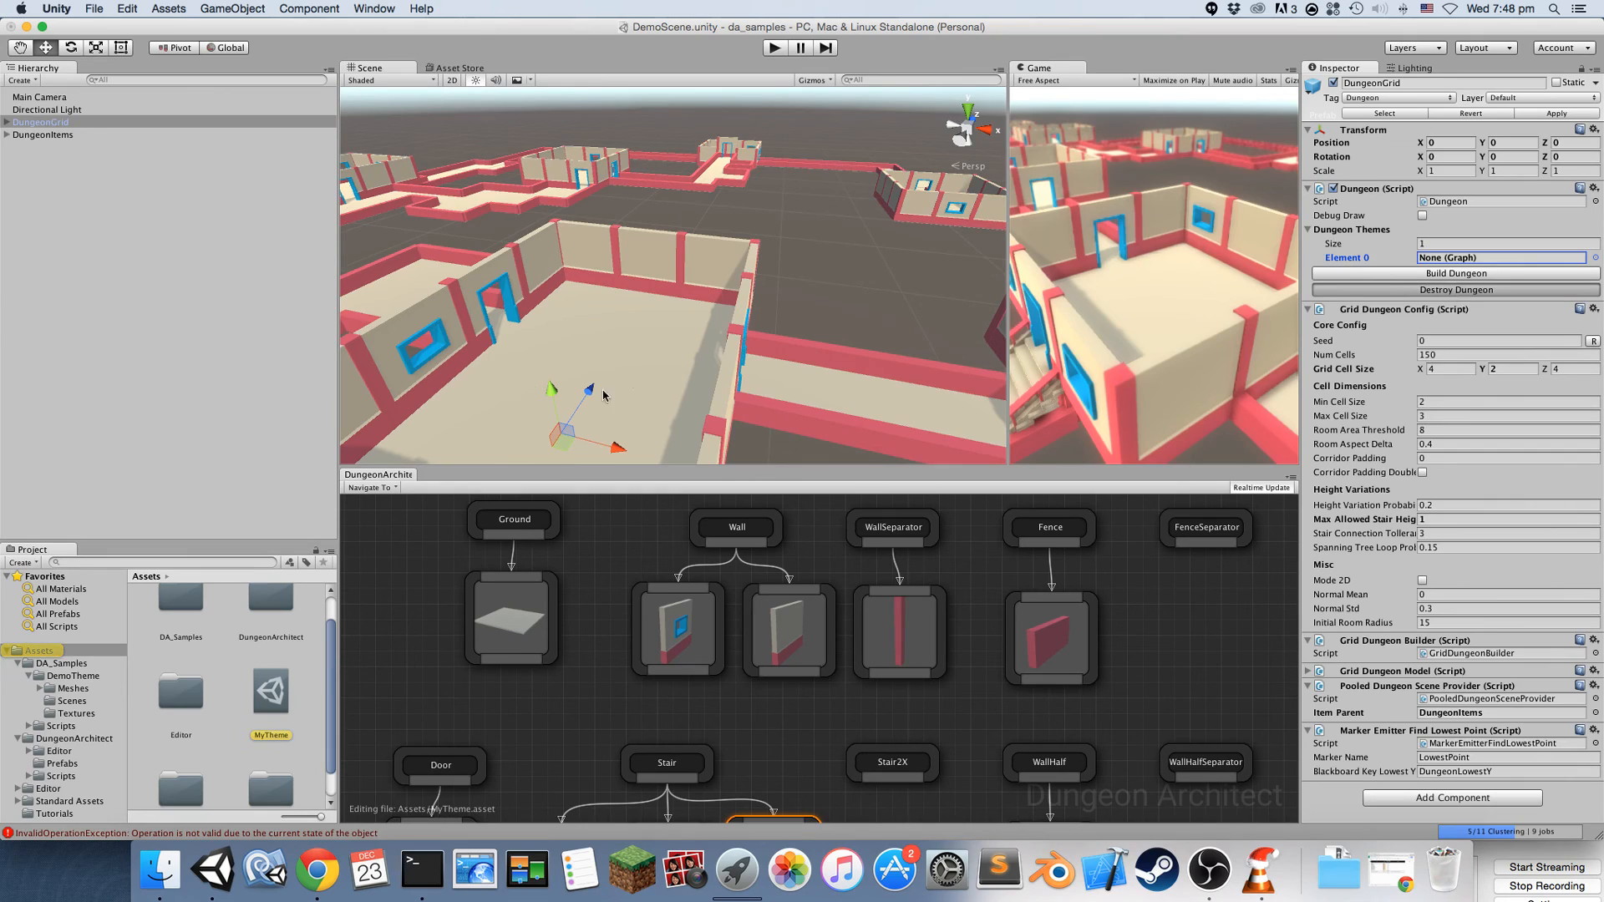
Open the SimpleDungeon theme from the DA_Samples DemoTheme folder in the theme graph editor
double_click(183, 625)
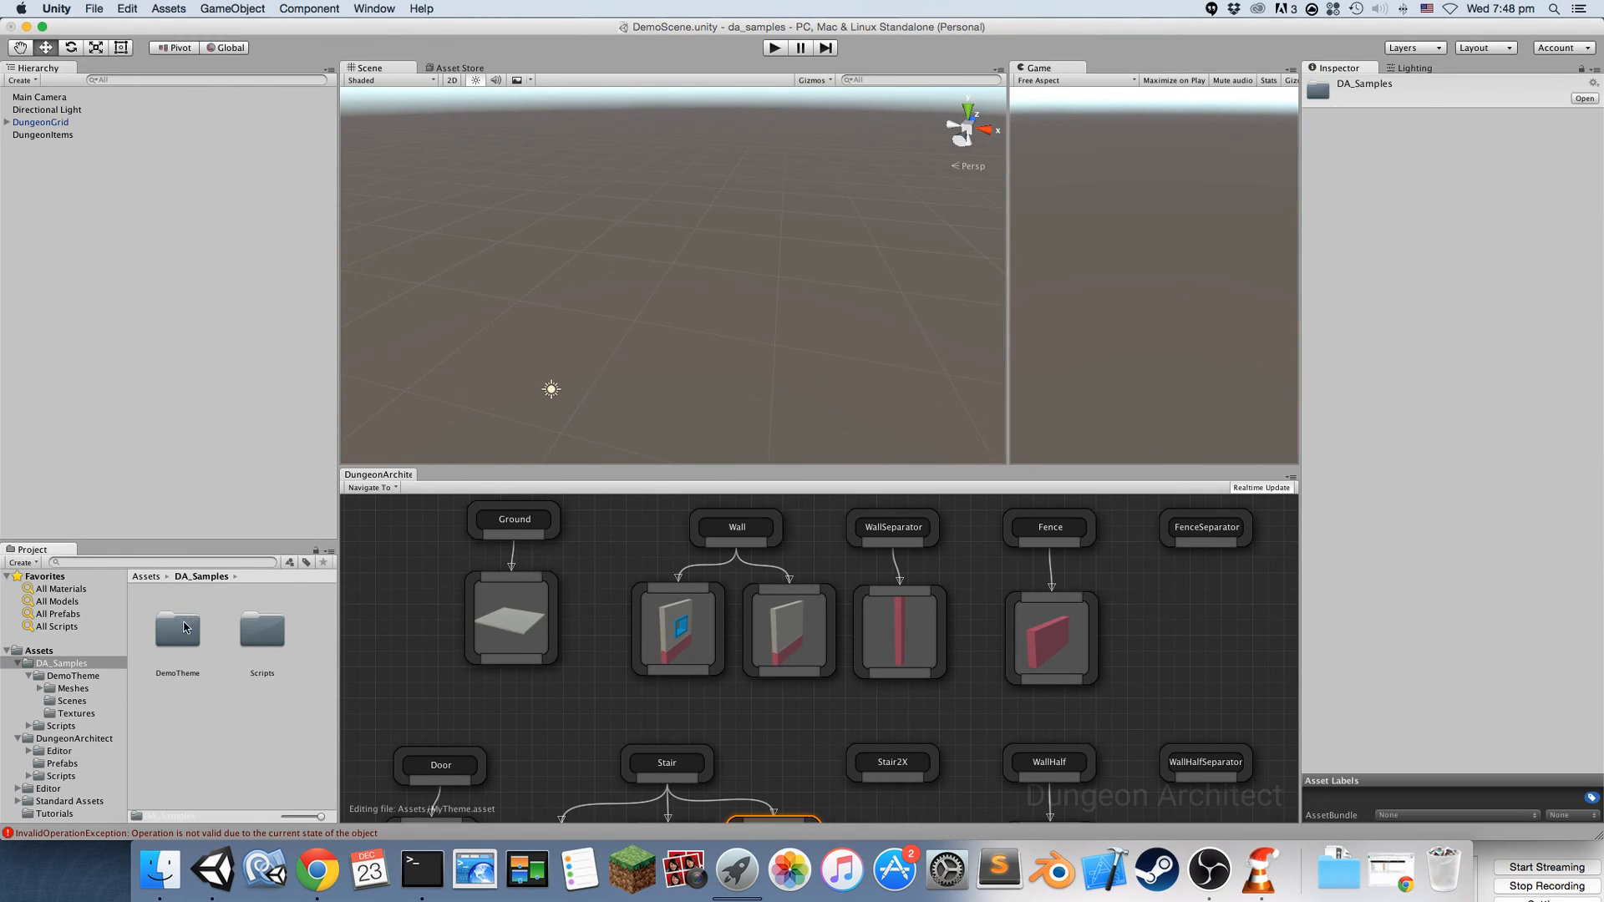
double_click(176, 641)
drag(172, 733, 186, 564)
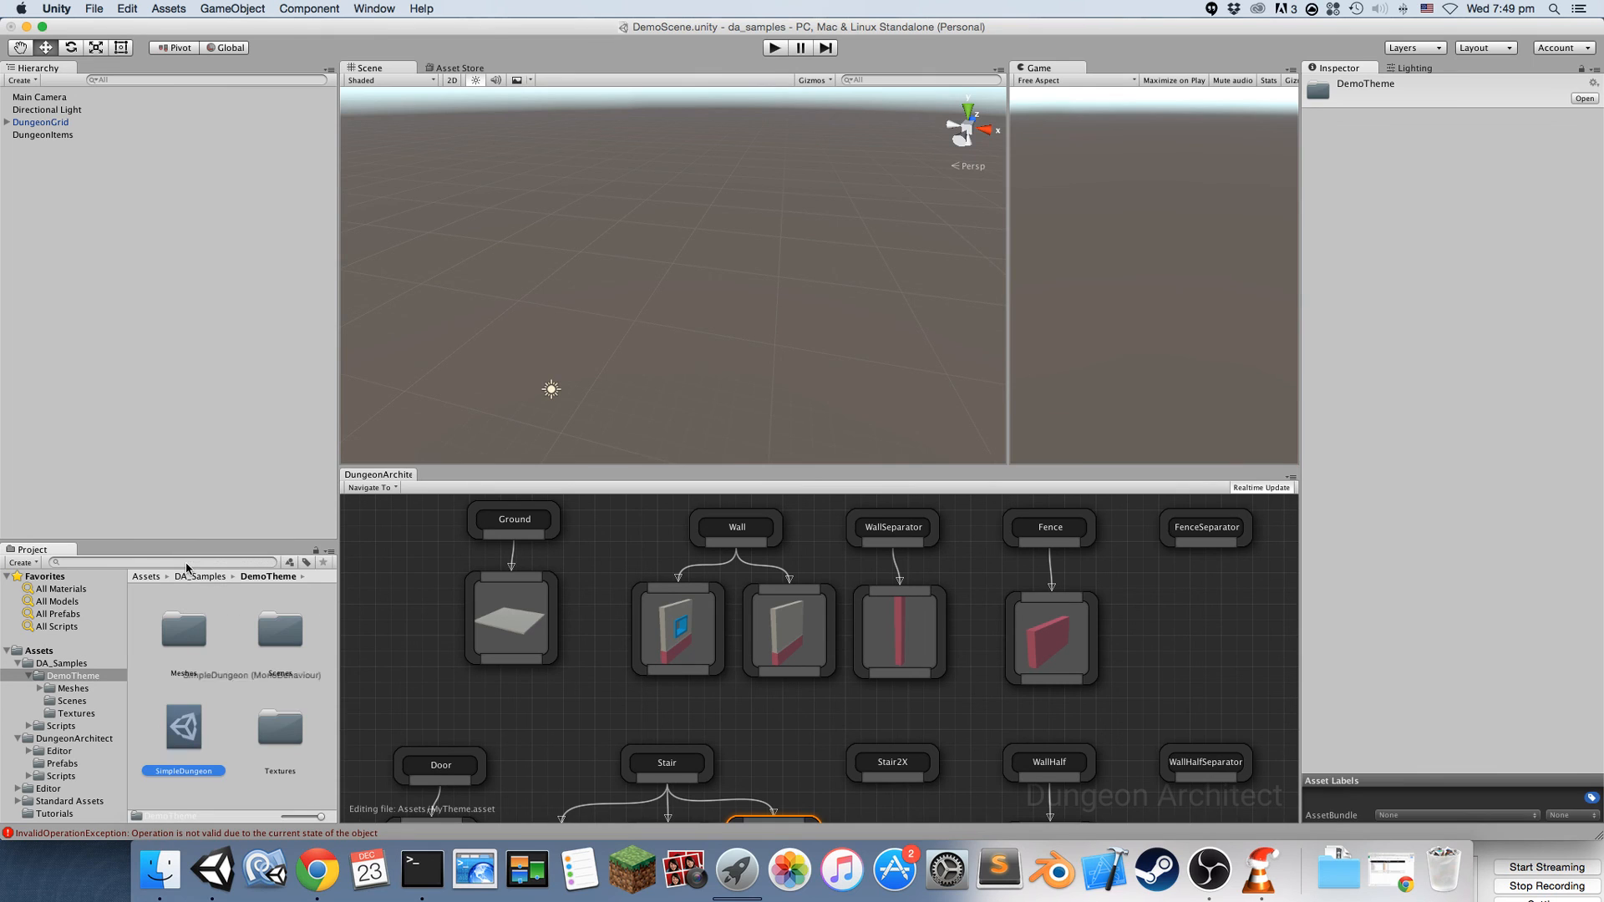
click(56, 123)
double_click(183, 735)
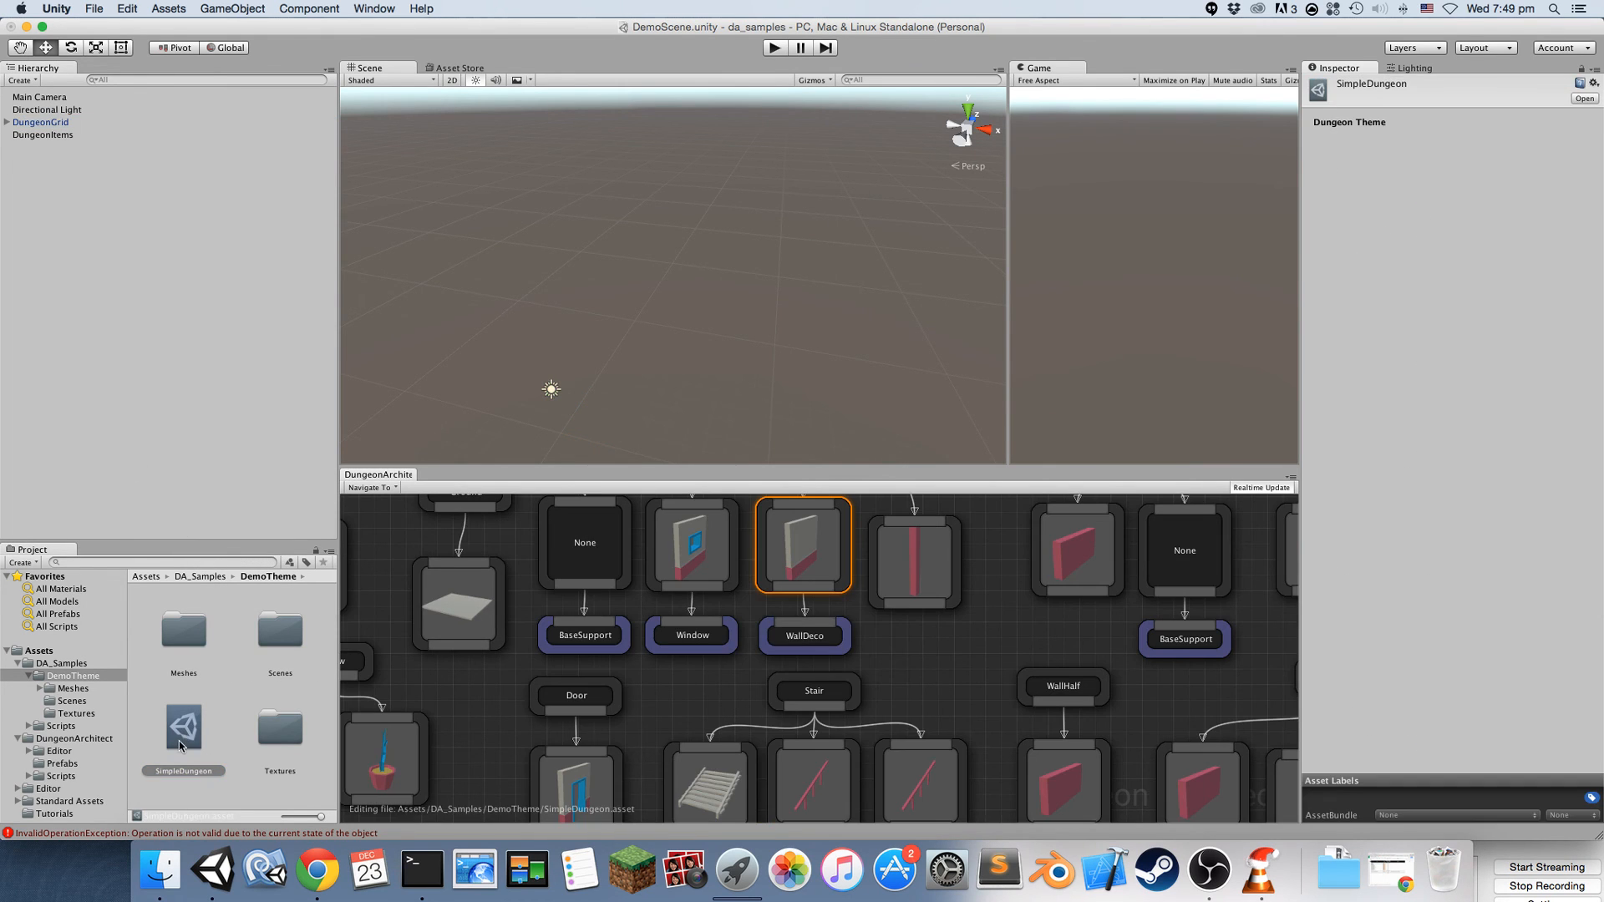
middle_drag(712, 676, 1053, 633)
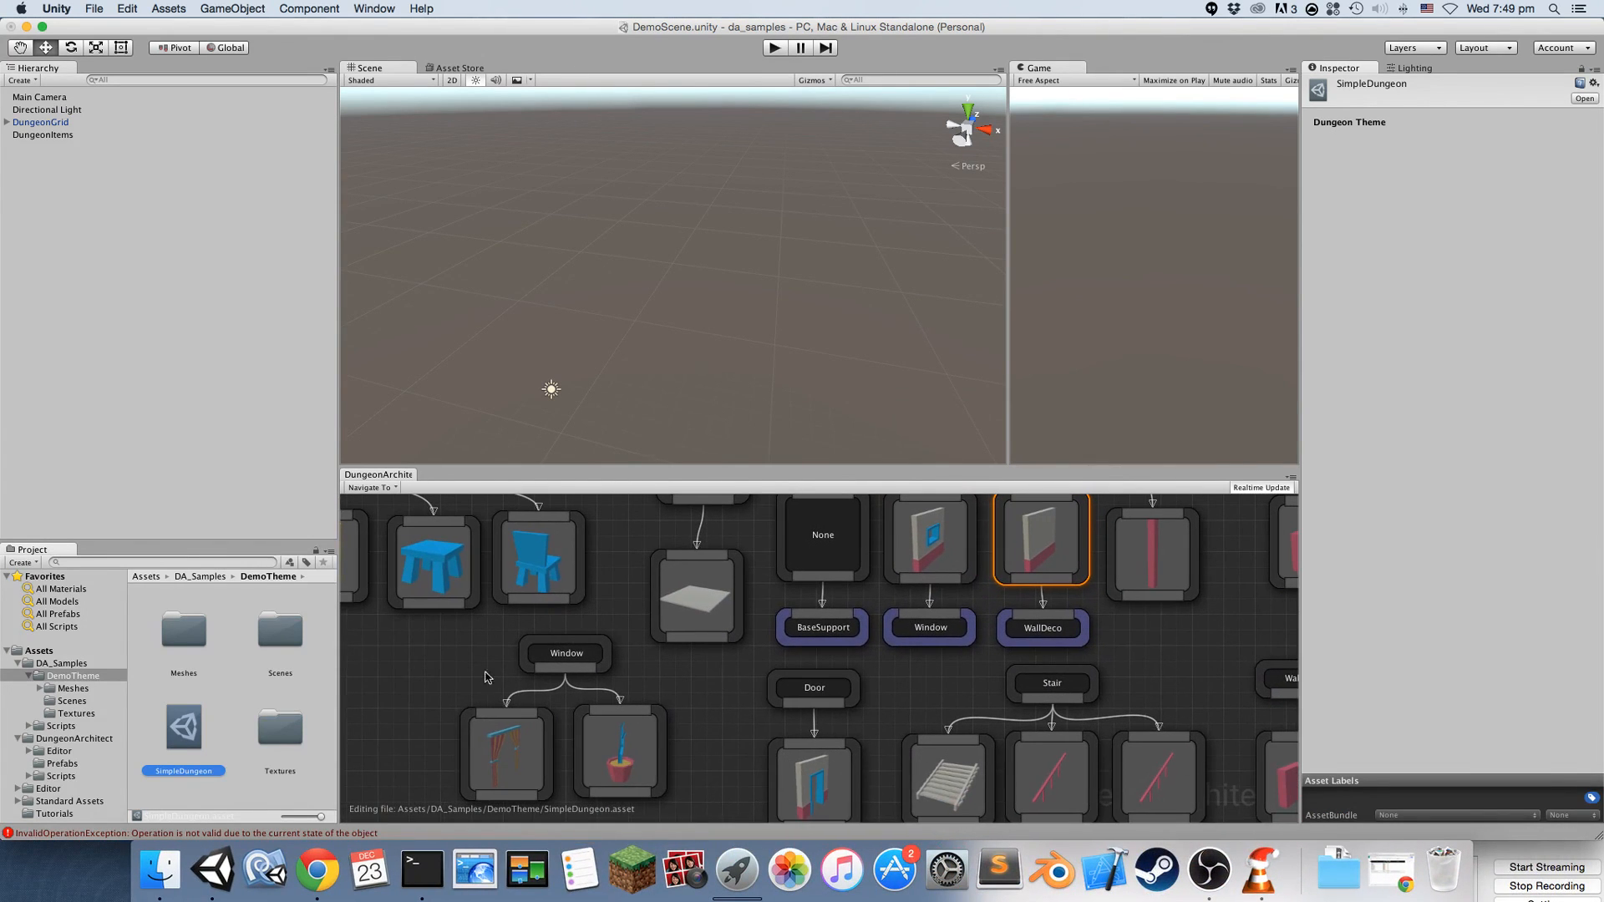
Assign the SimpleDungeon theme to Element 0 of the DungeonGrid's Dungeon Themes and build the dungeon
click(72, 123)
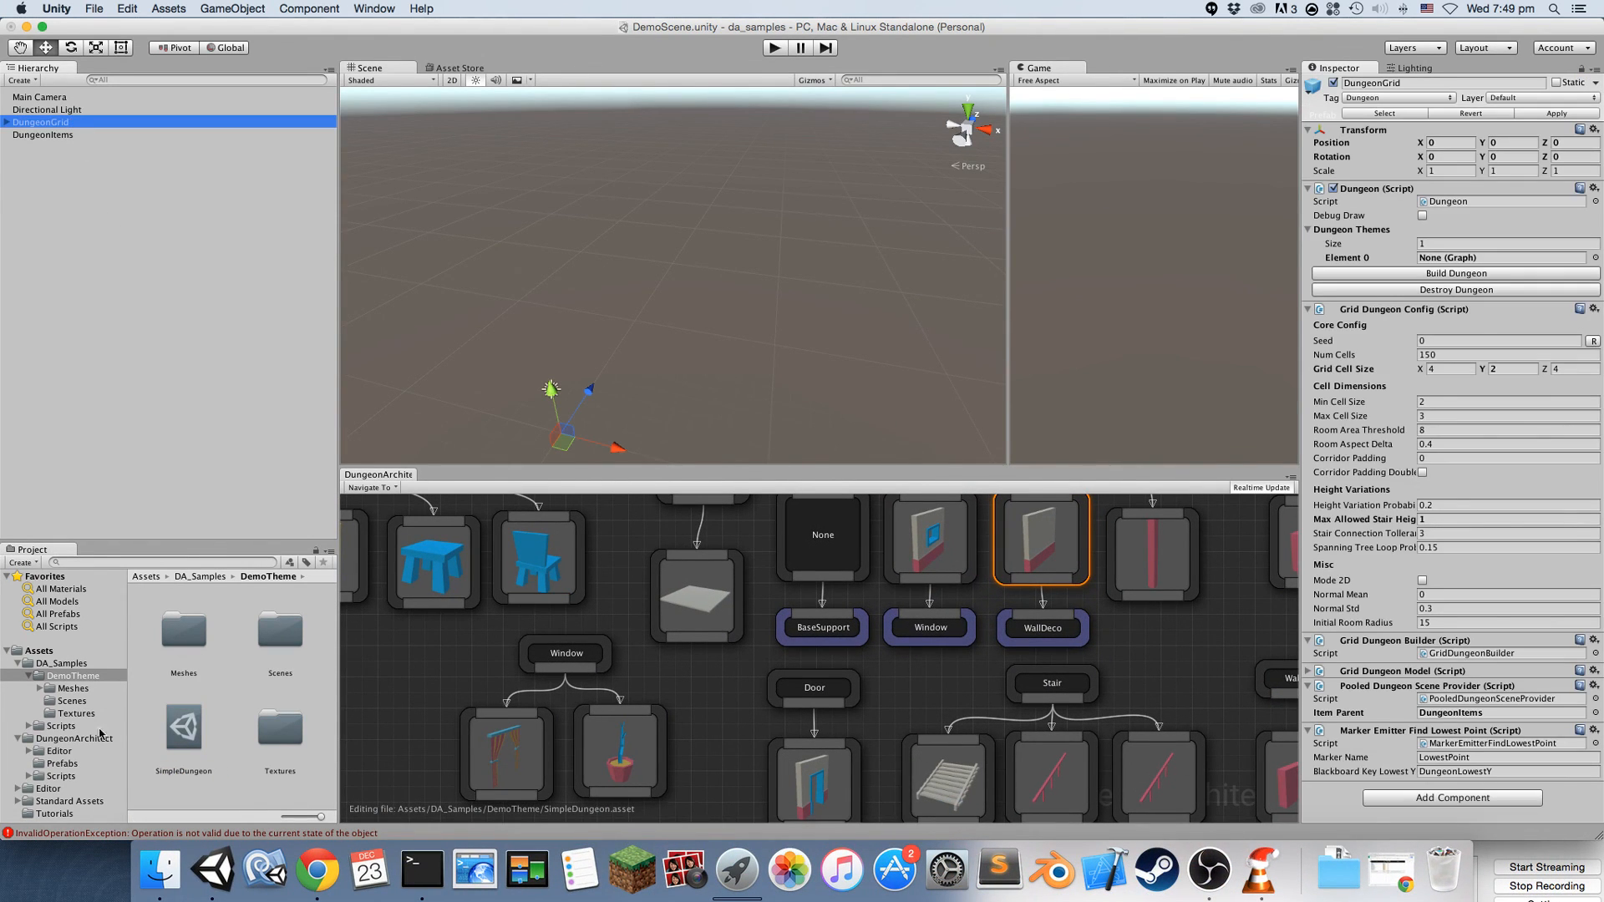
drag(171, 737, 1495, 258)
click(1447, 274)
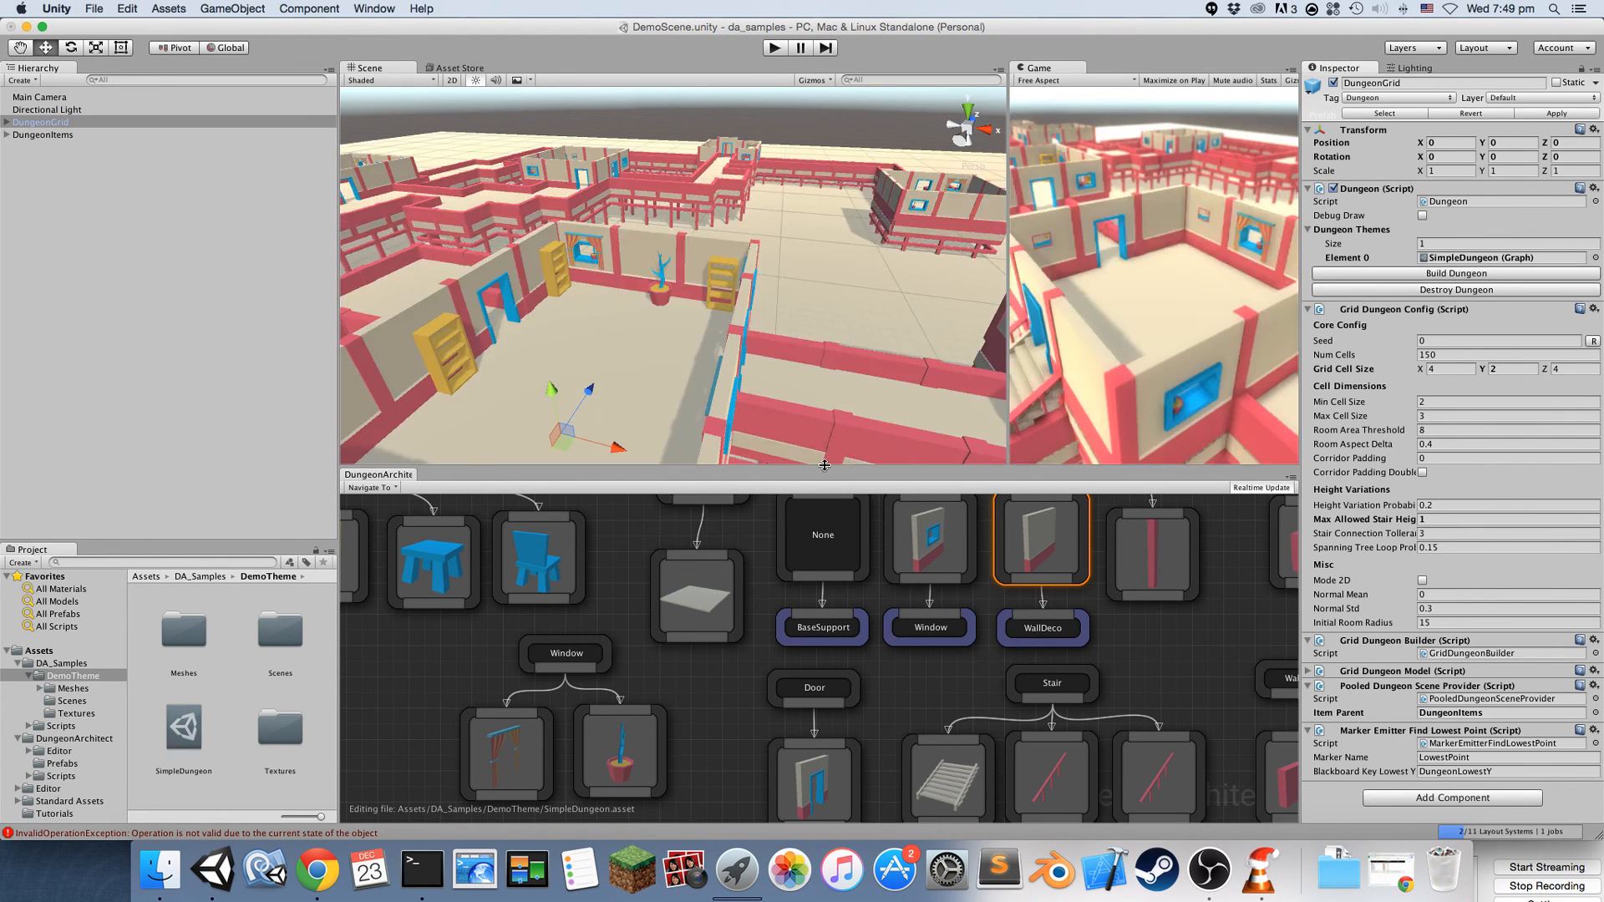
Enlarge the scene view and examine the built dungeon's rooms, support pillars, stairs and curtained window up close
drag(824, 465, 825, 671)
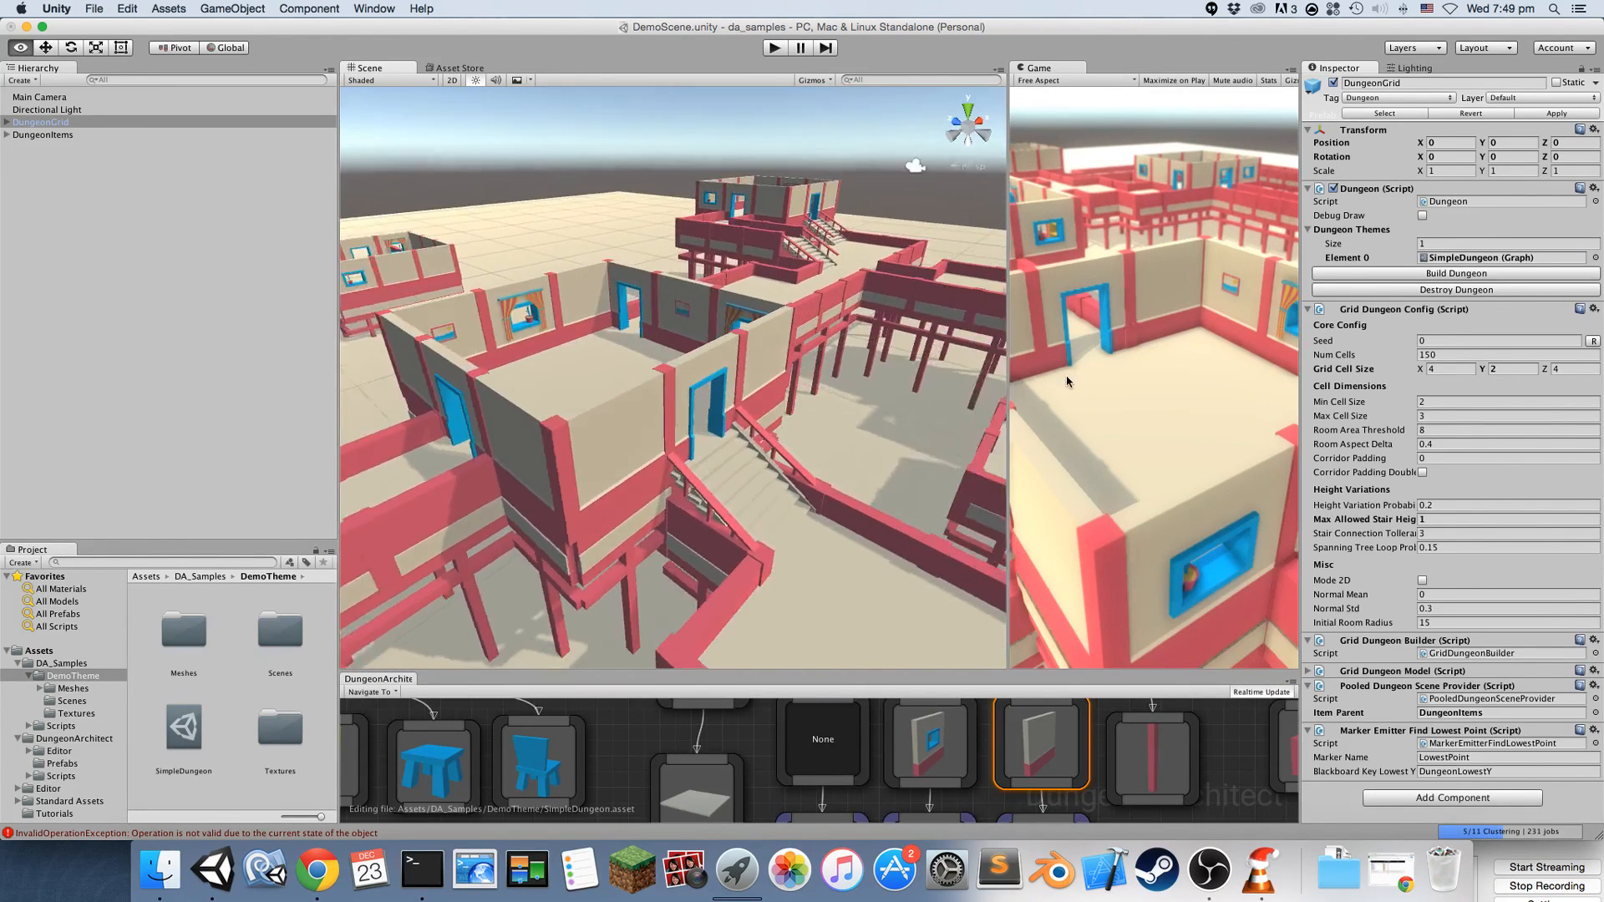
alt+drag(1067, 382, 587, 424)
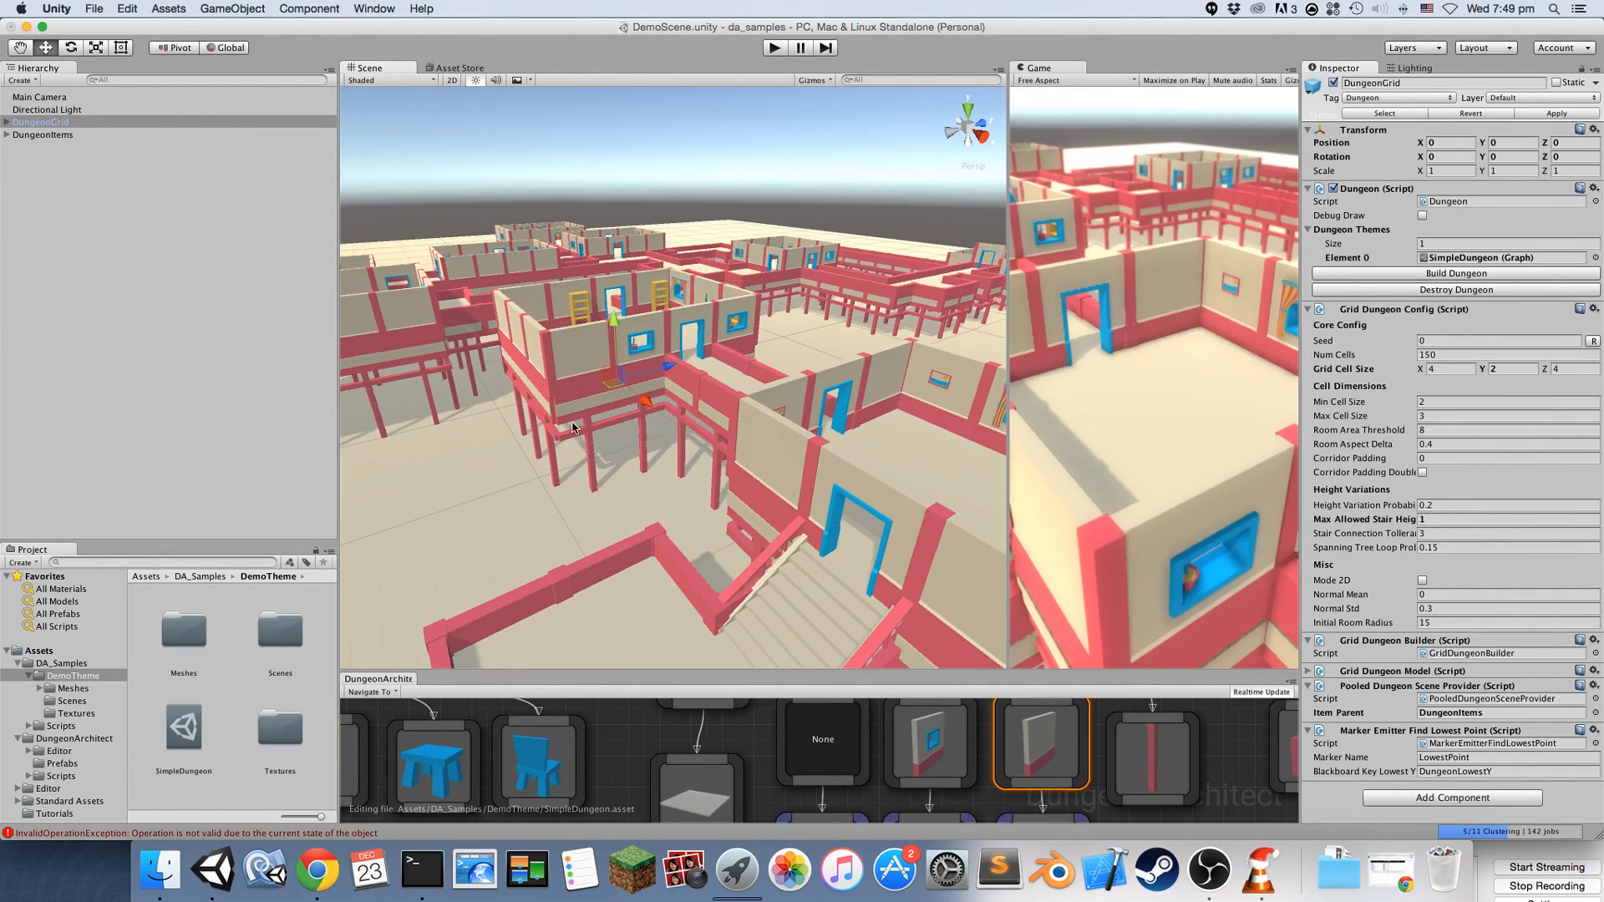
key(w)
mouse_move(660, 402)
right_down()
mouse_move(858, 355)
mouse_move(856, 395)
mouse_move(888, 430)
mouse_move(664, 407)
right_up()
key(s)
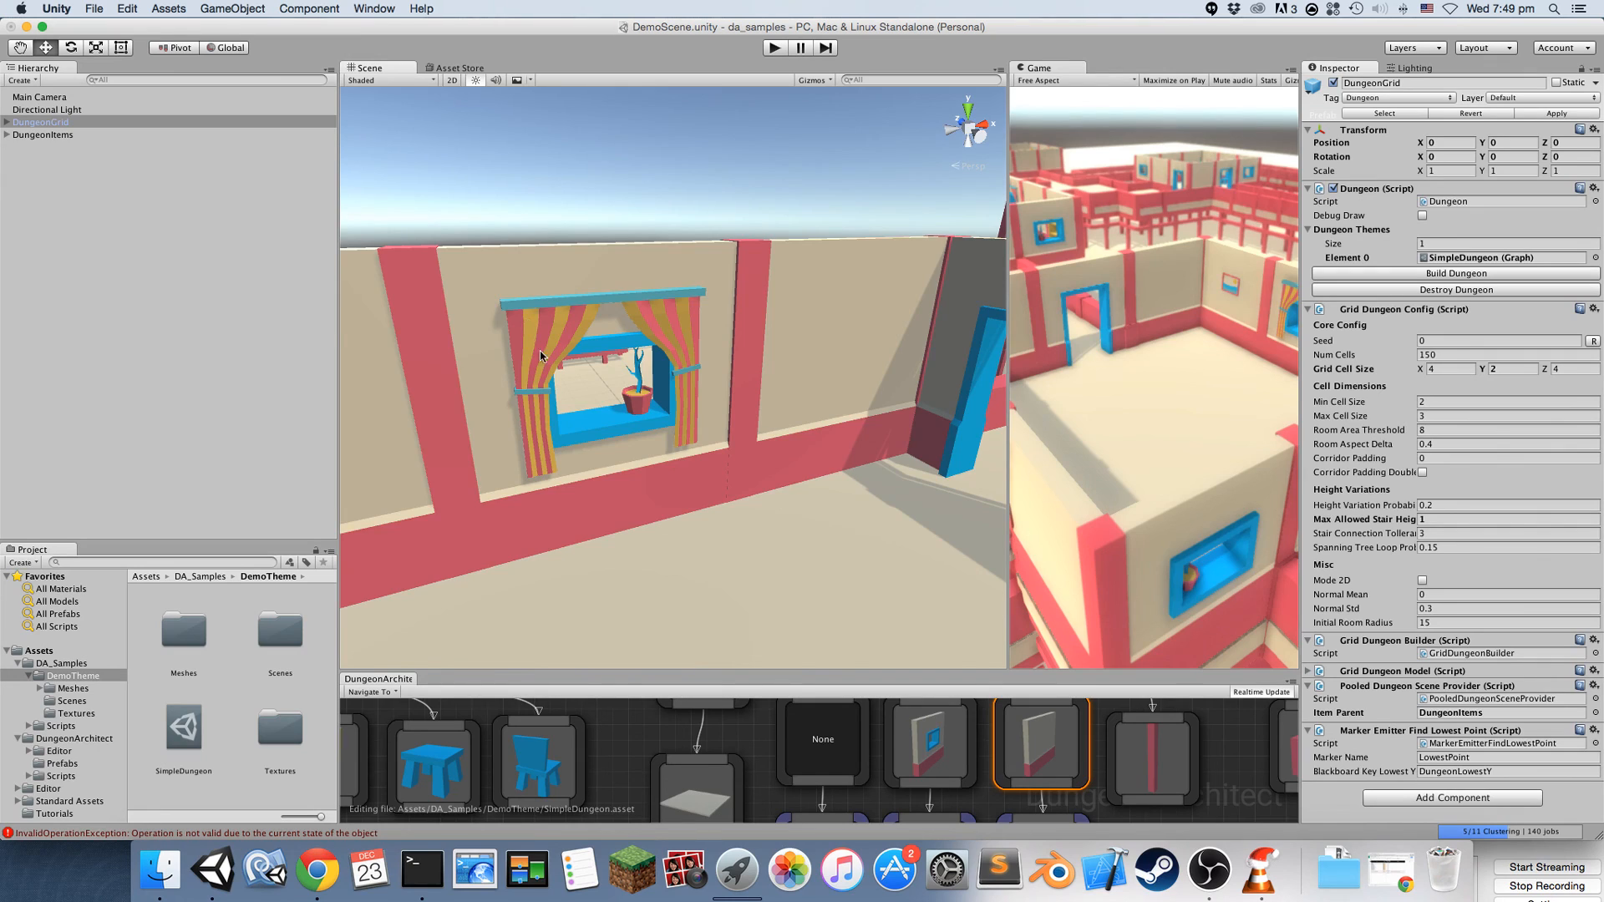
key(s)
right_drag(541, 352, 584, 379)
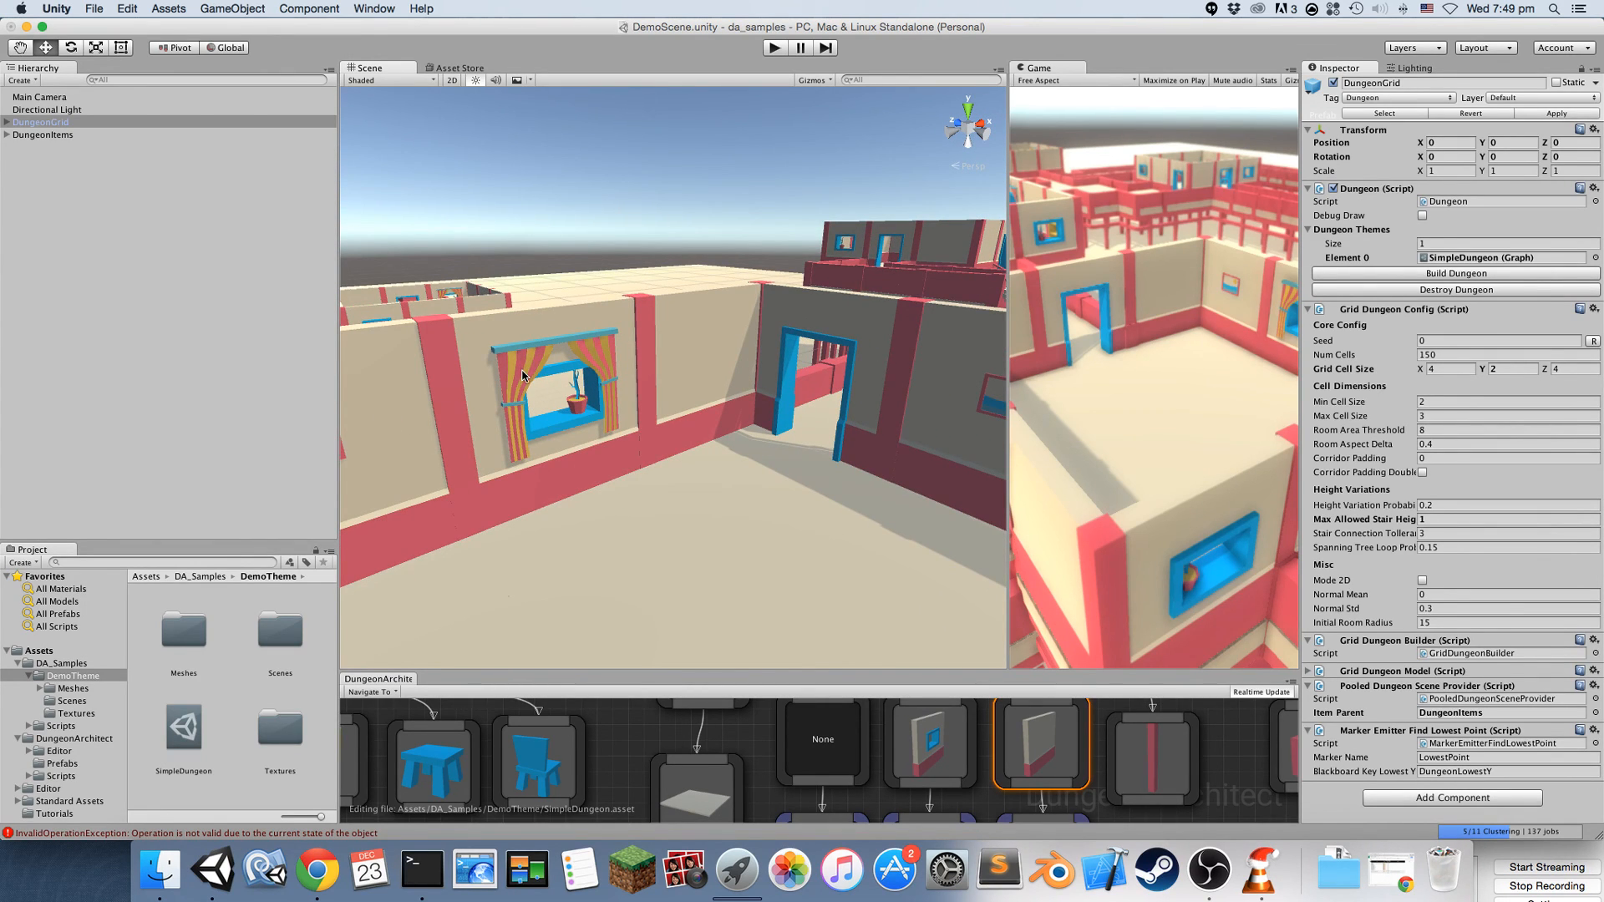
right_drag(583, 379, 632, 399)
key(w)
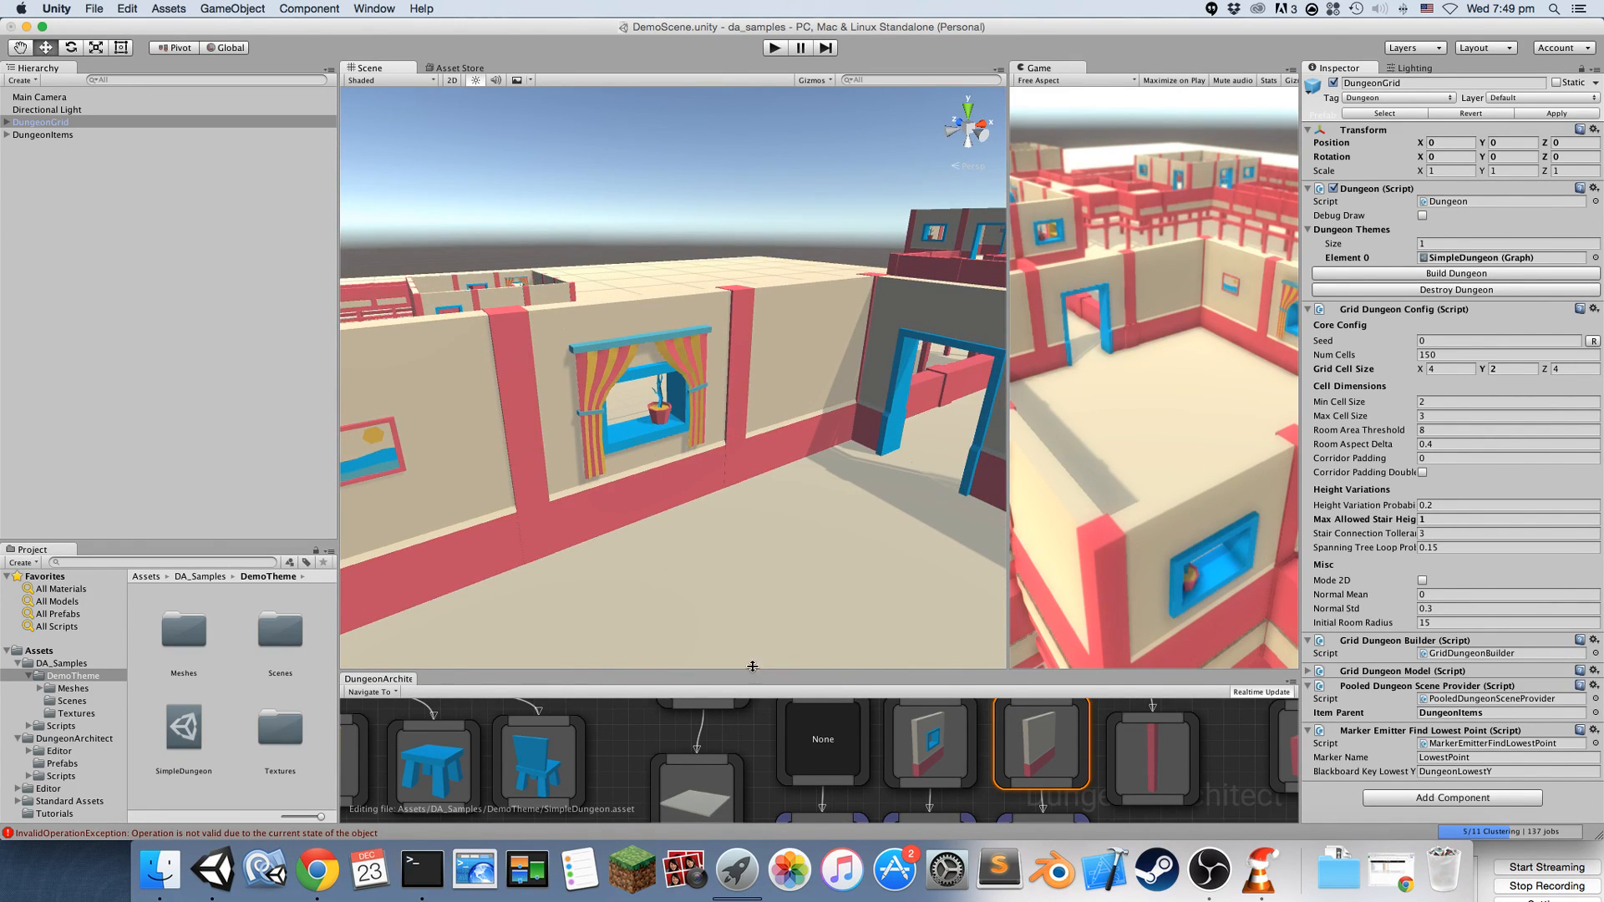
Enlarge the theme graph and examine the Window marker's curtain and flower pot nodes and the Window emitter under Wall
drag(752, 673, 735, 508)
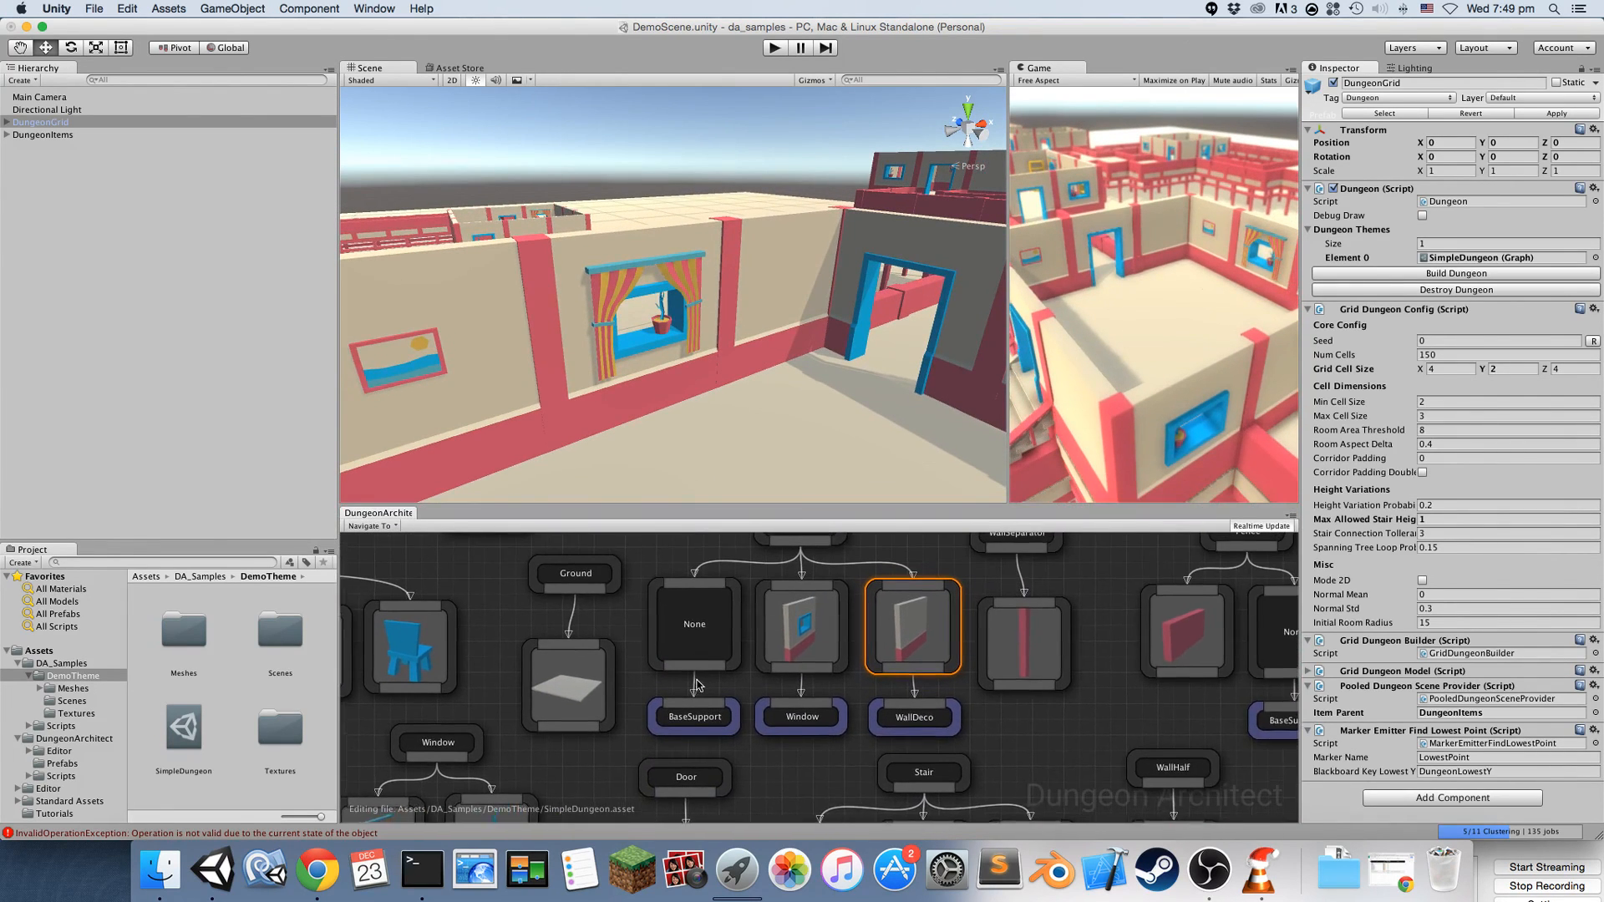
right_drag(827, 621, 762, 674)
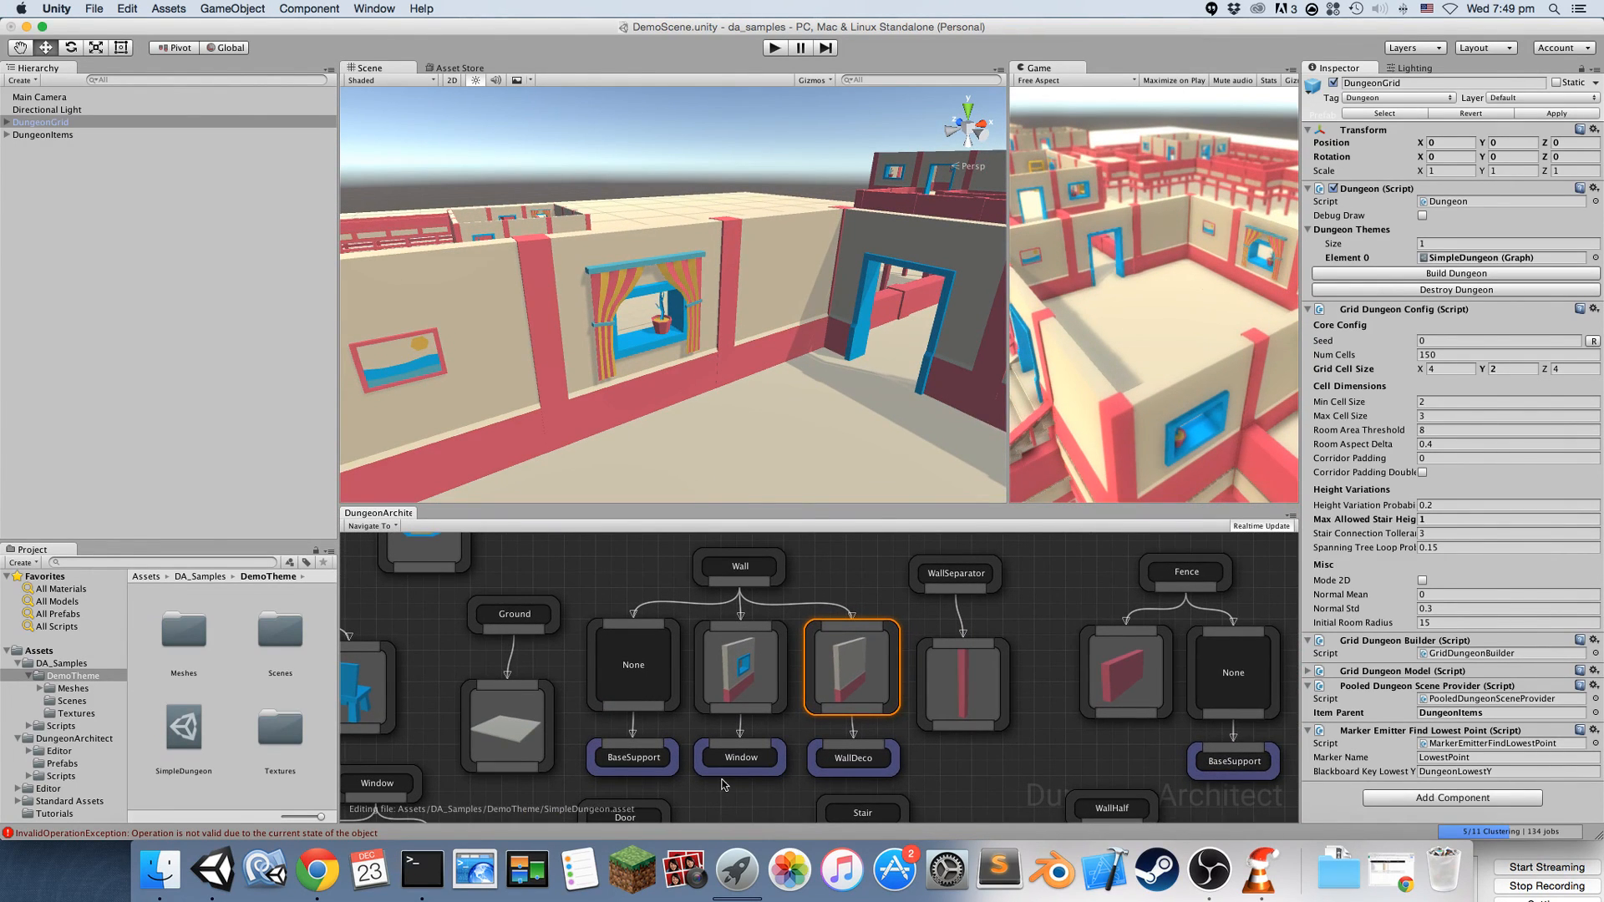
right_drag(724, 785, 825, 631)
drag(386, 621, 548, 757)
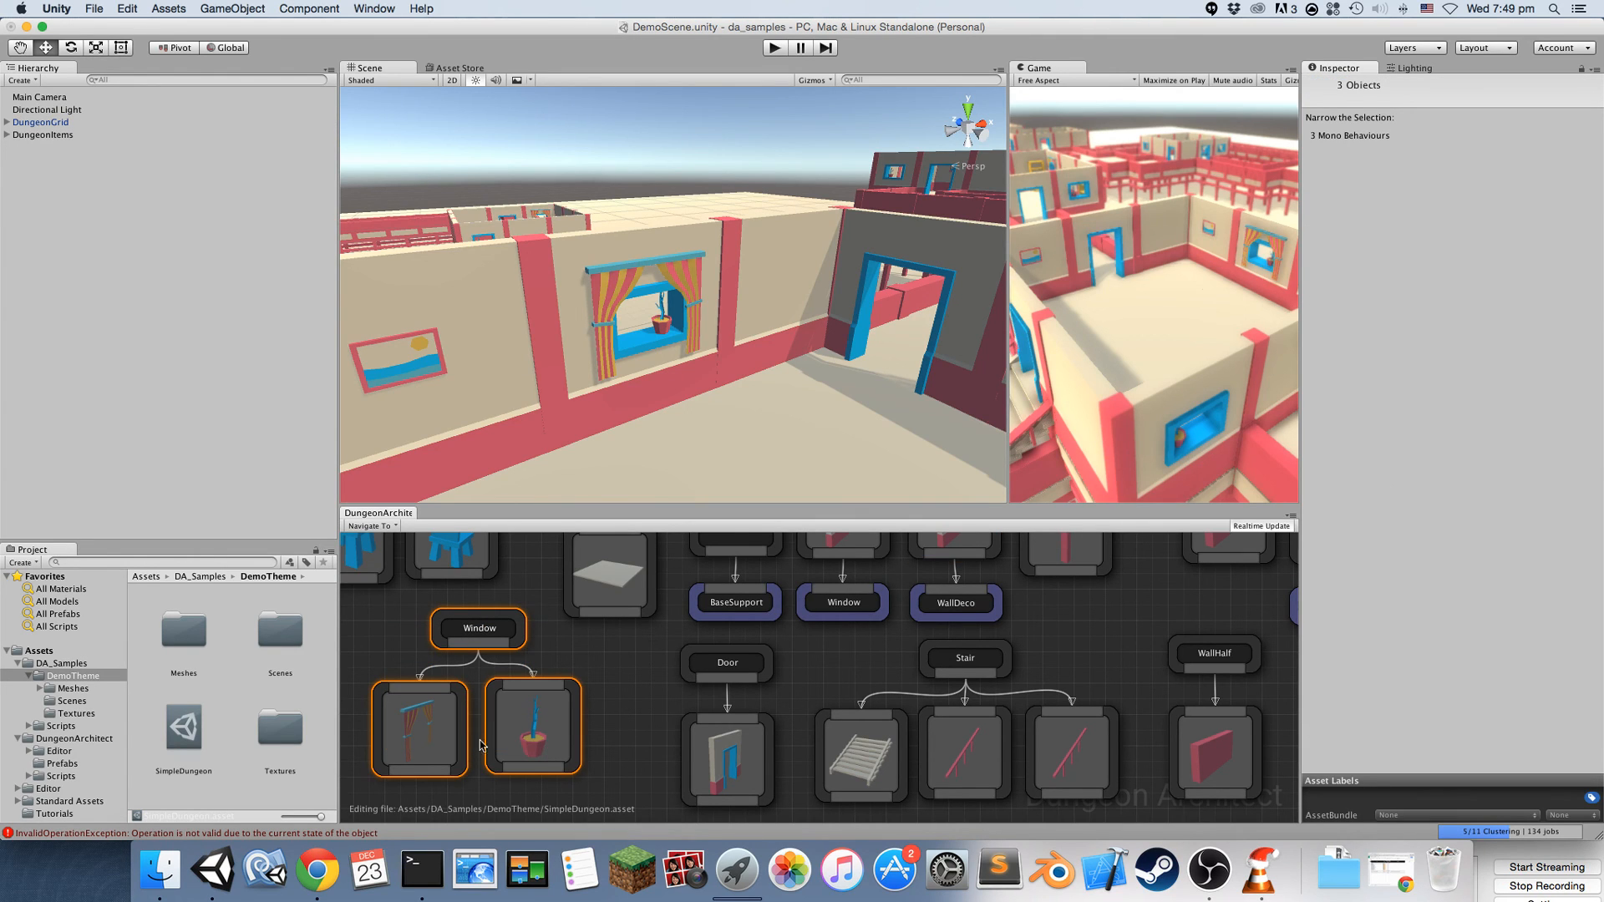
right_drag(669, 675, 626, 717)
click(795, 693)
right_drag(808, 658, 799, 707)
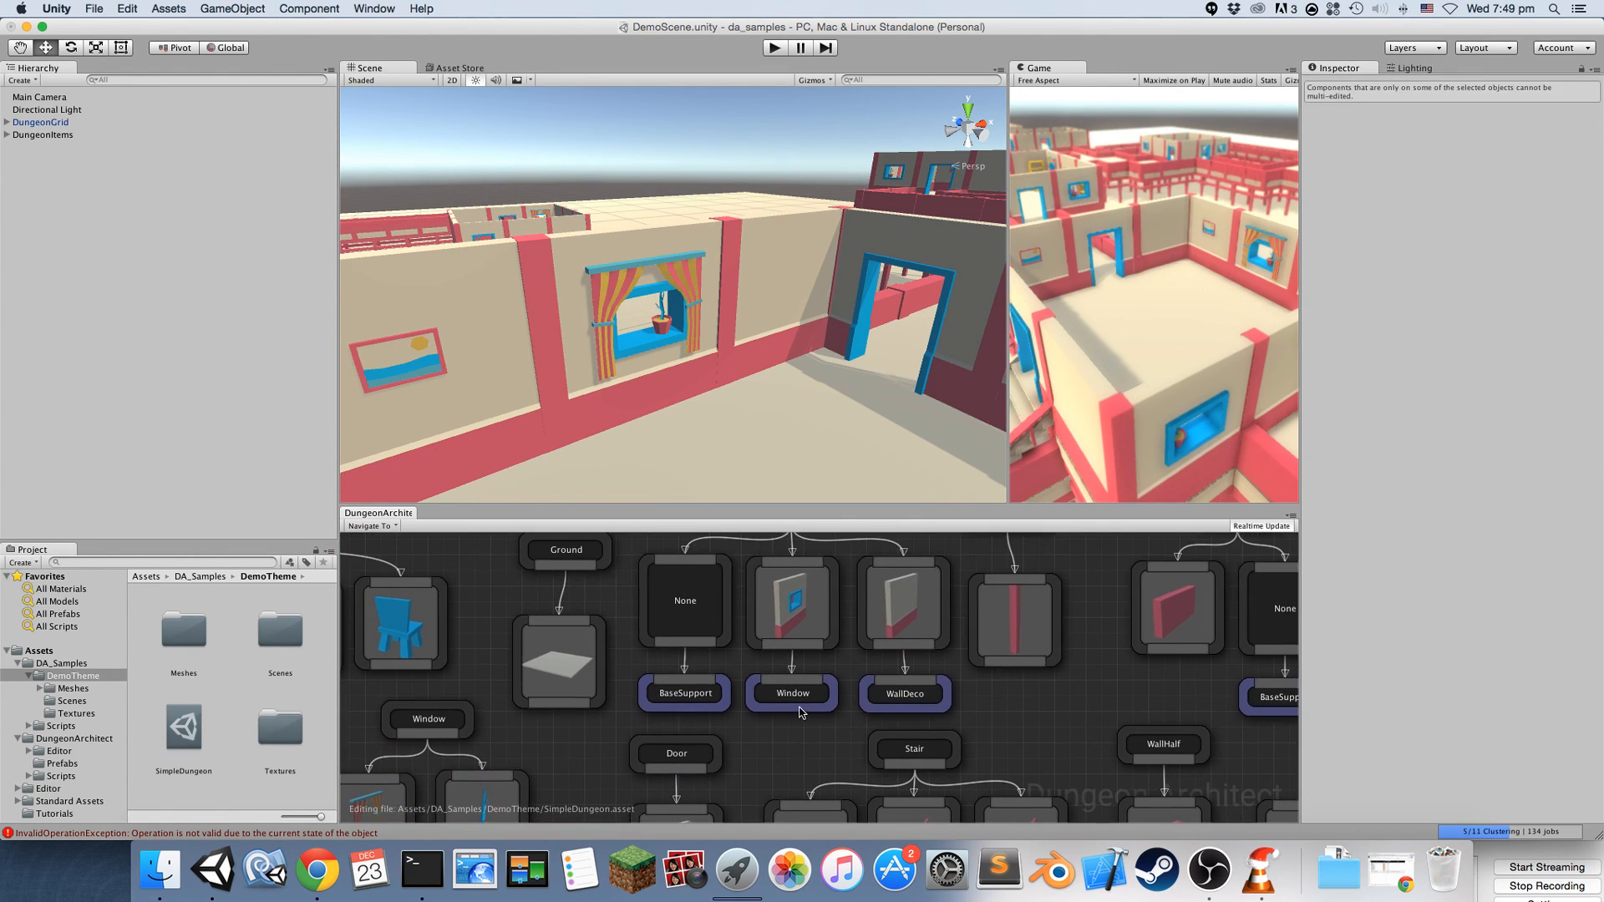
Inspect the properties of the windowed wall node under Wall and compare it with the room's walls in the scene
click(794, 601)
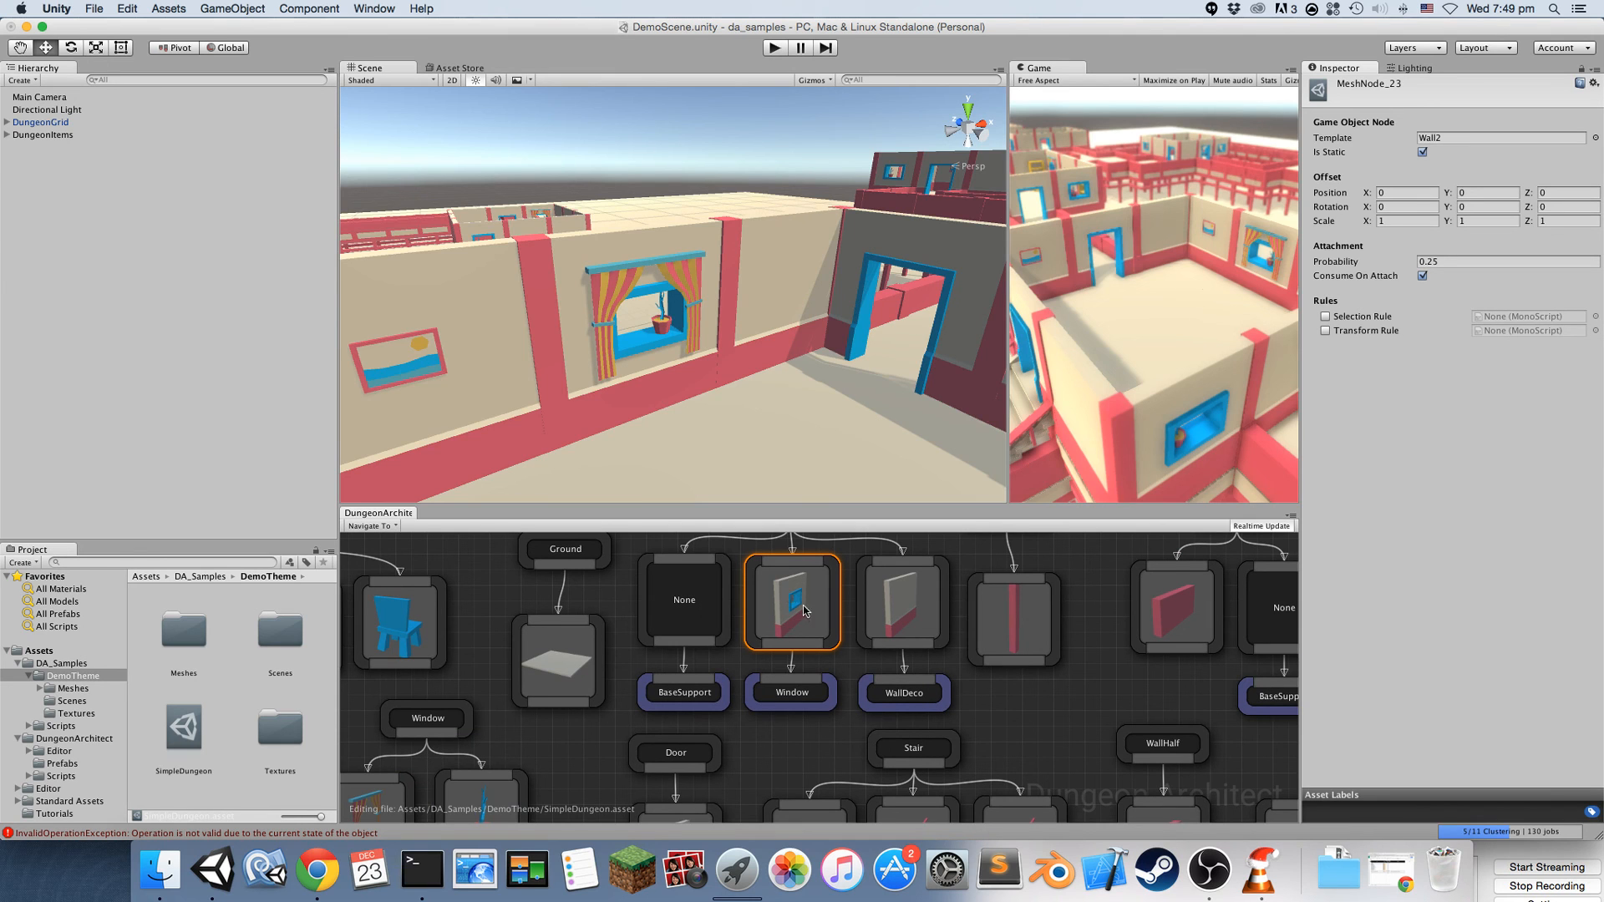
right_drag(719, 330, 660, 330)
right_drag(1111, 722, 1005, 683)
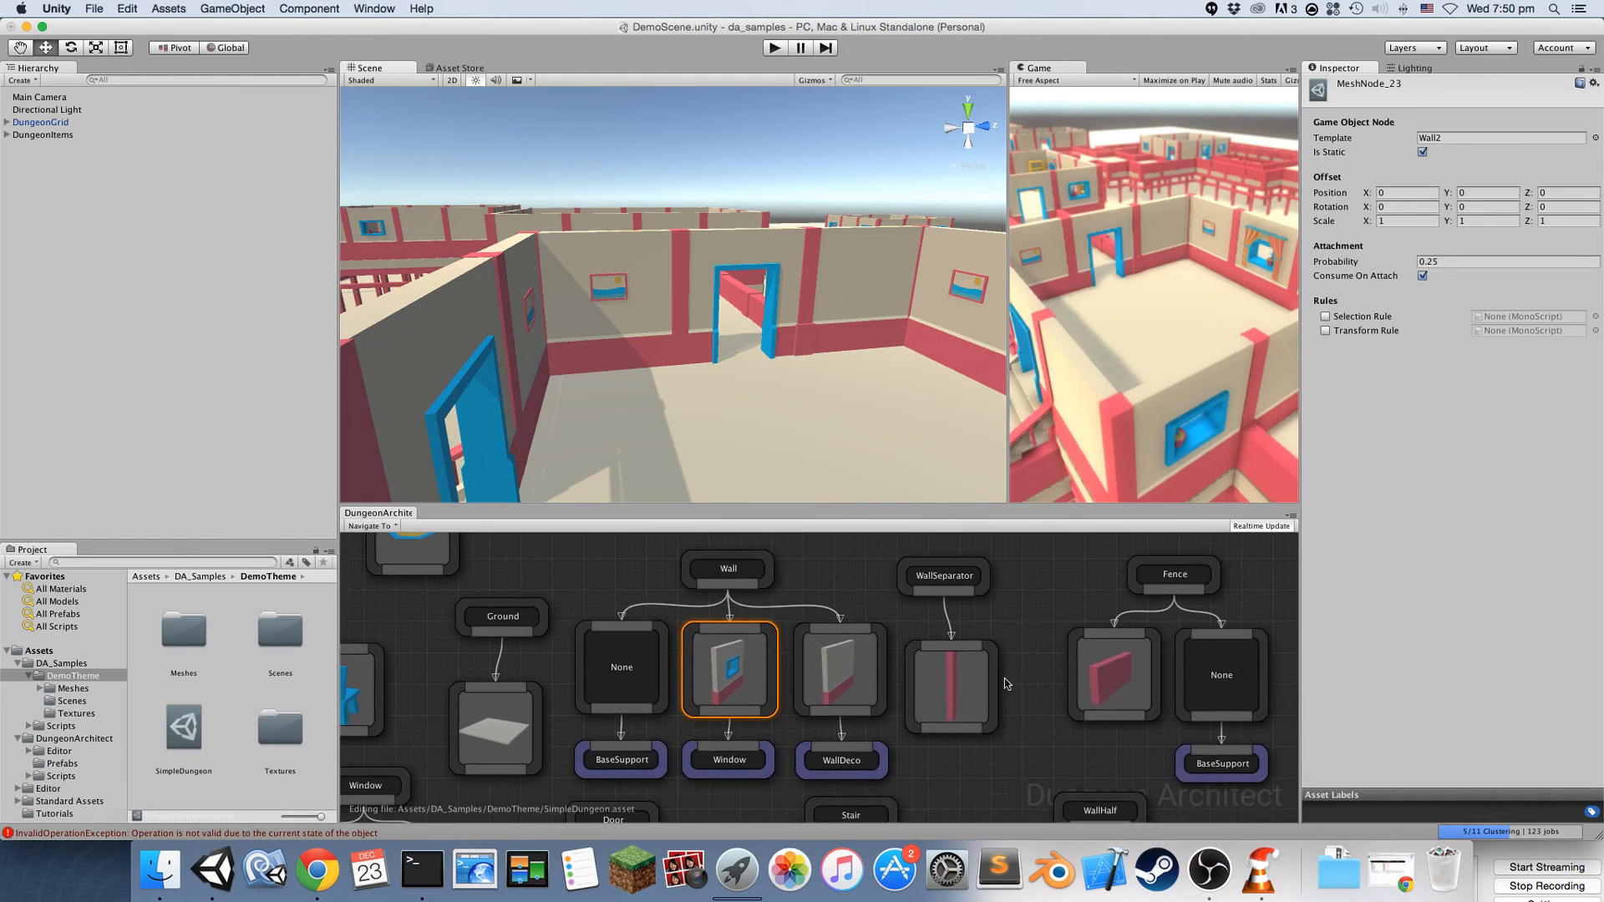
right_drag(639, 360, 639, 278)
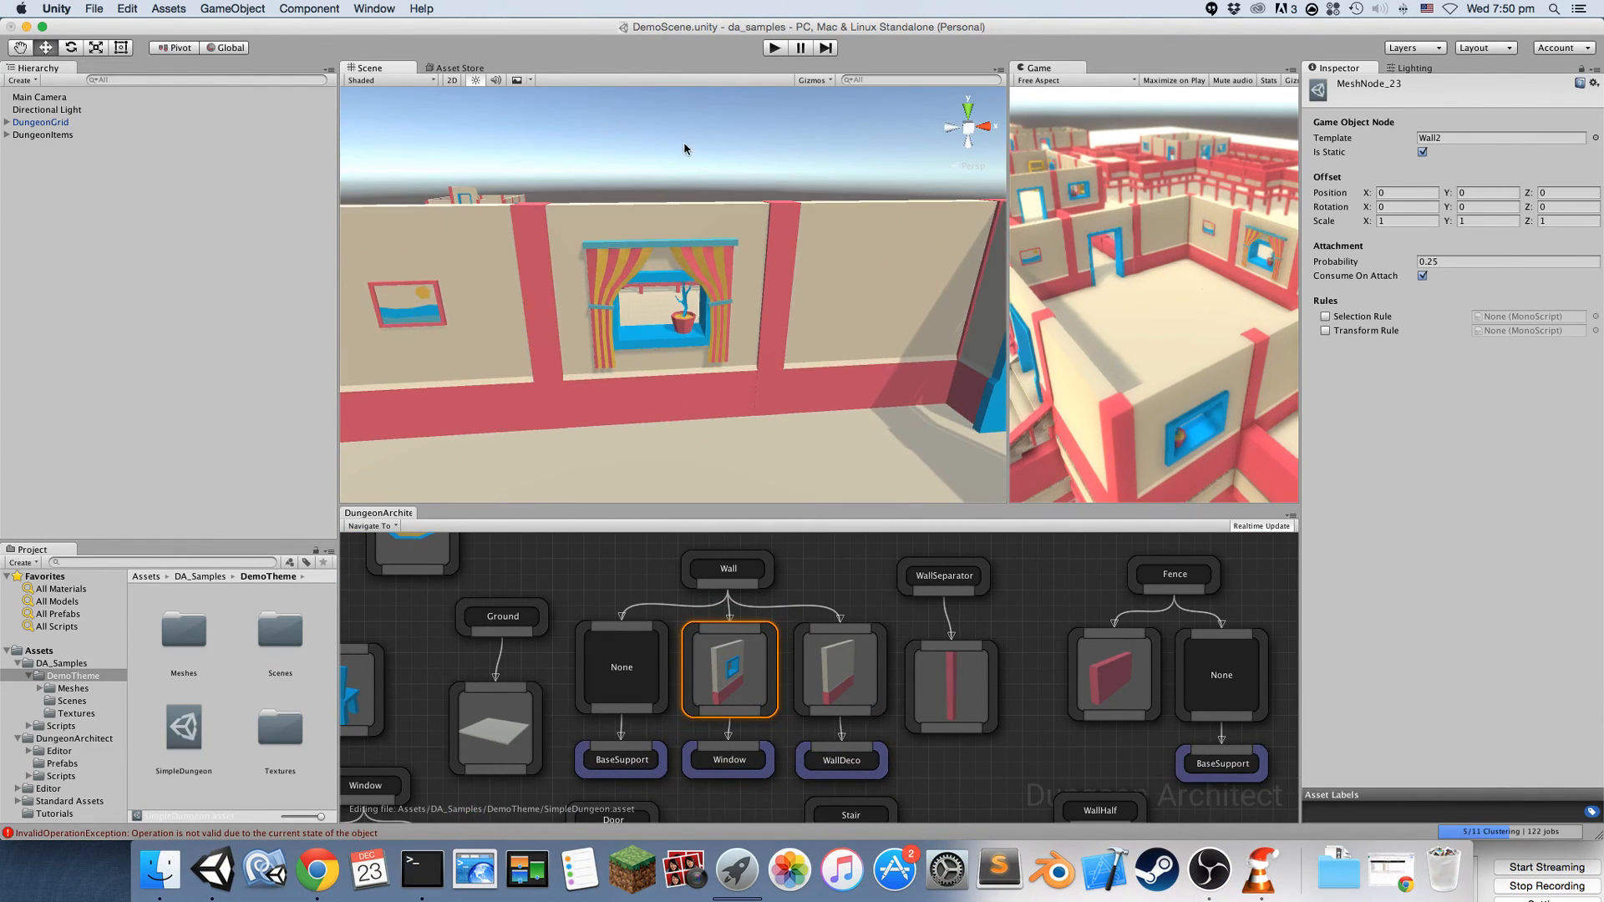